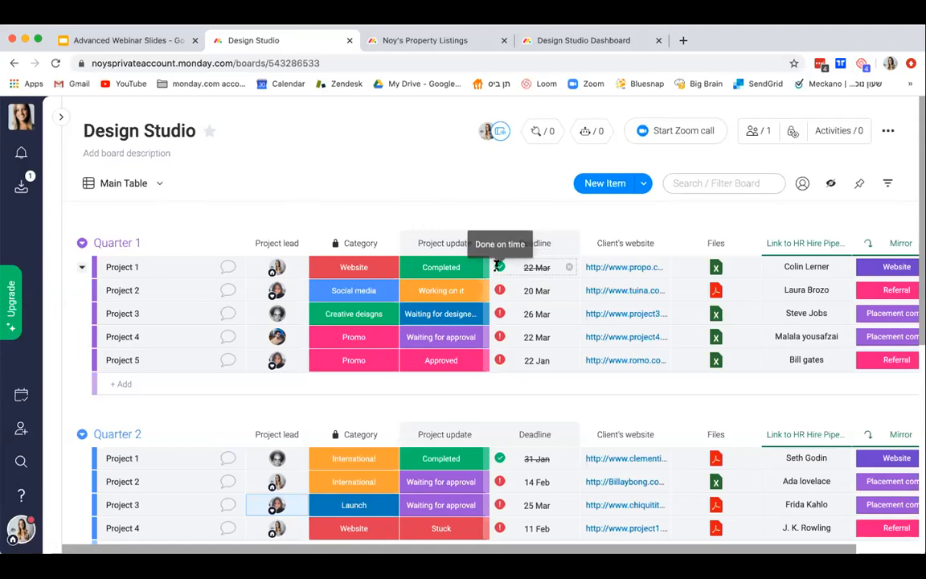
pyautogui.moveTo(497, 287)
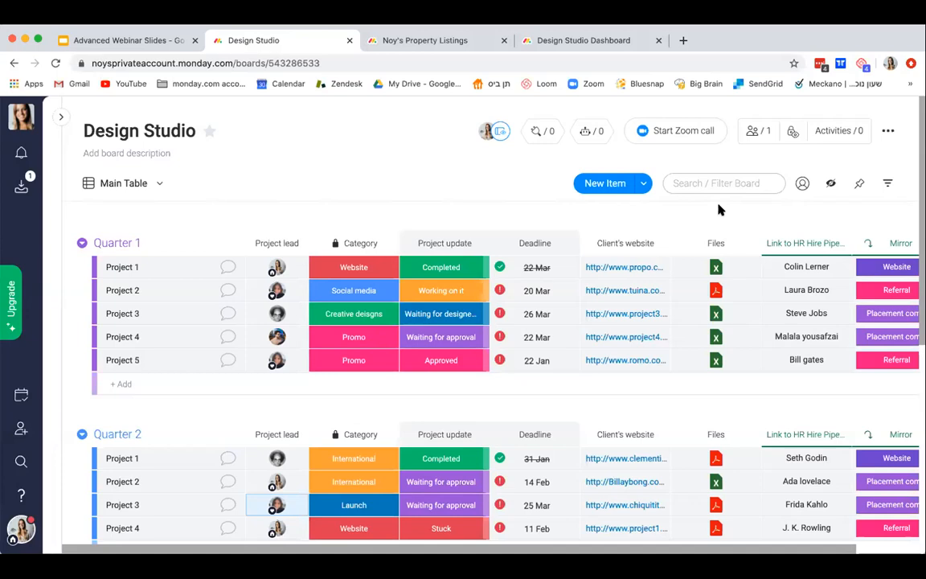
pyautogui.hscroll(3, 734, 235)
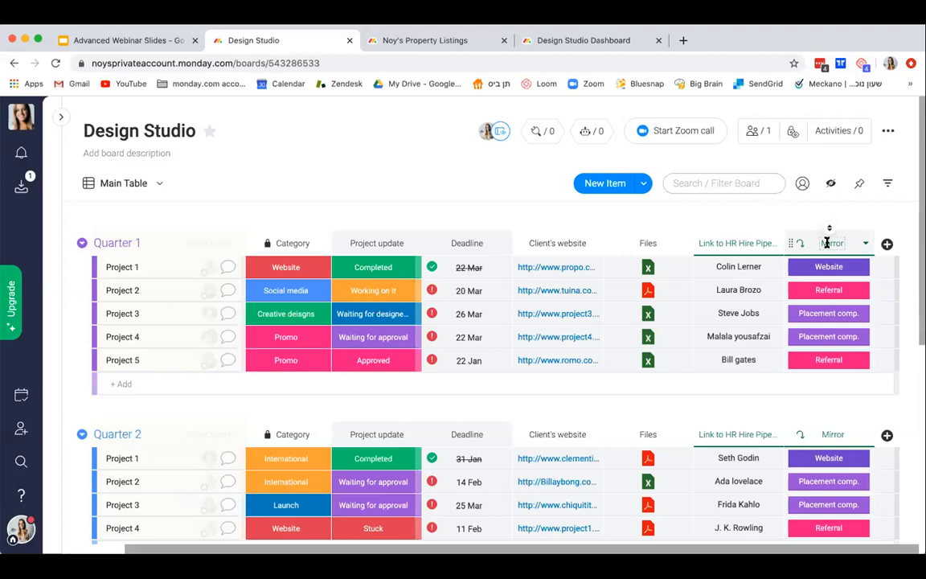
pyautogui.click(829, 270)
pyautogui.click(829, 270)
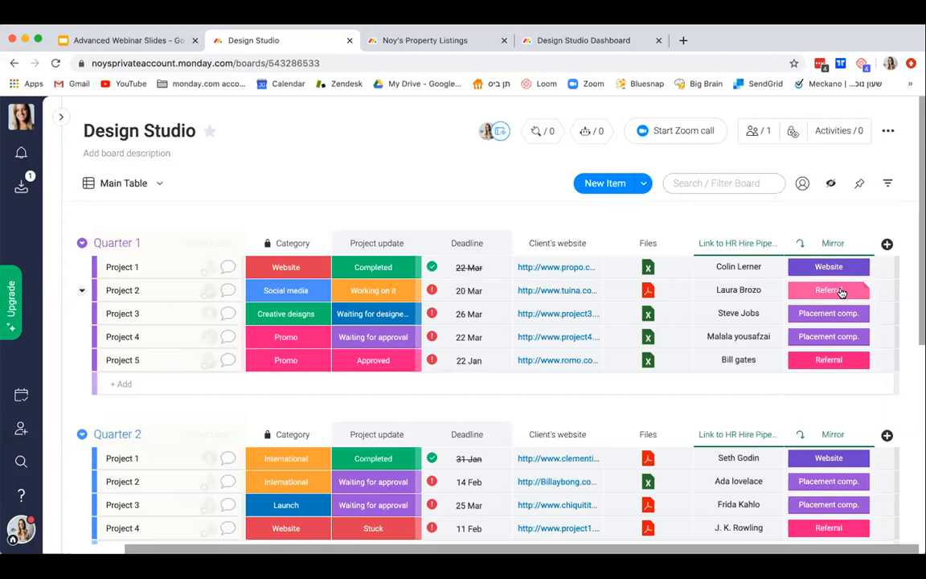
# Step: Find the Link To Item column type by searching for "link" and add it to the Design Studio board
pyautogui.click(887, 245)
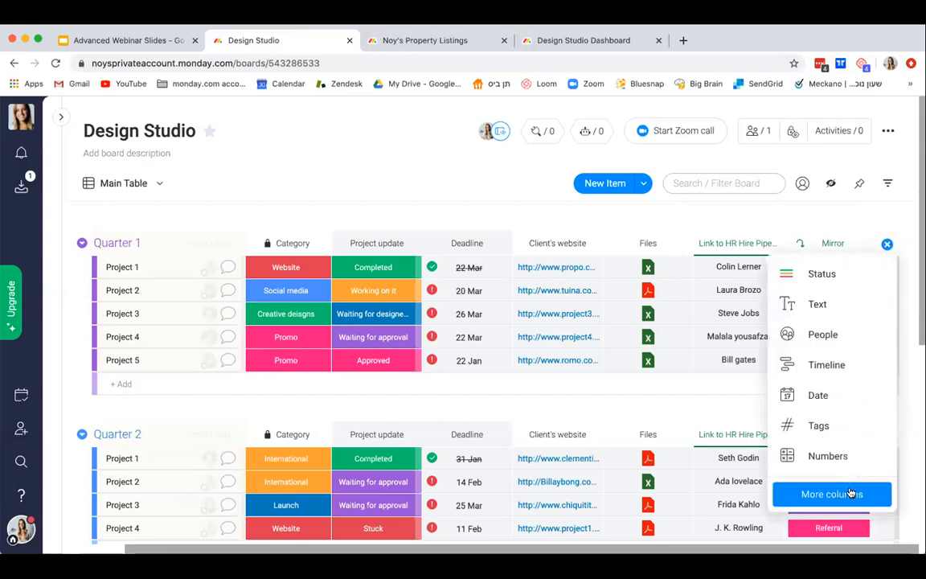
pyautogui.click(850, 493)
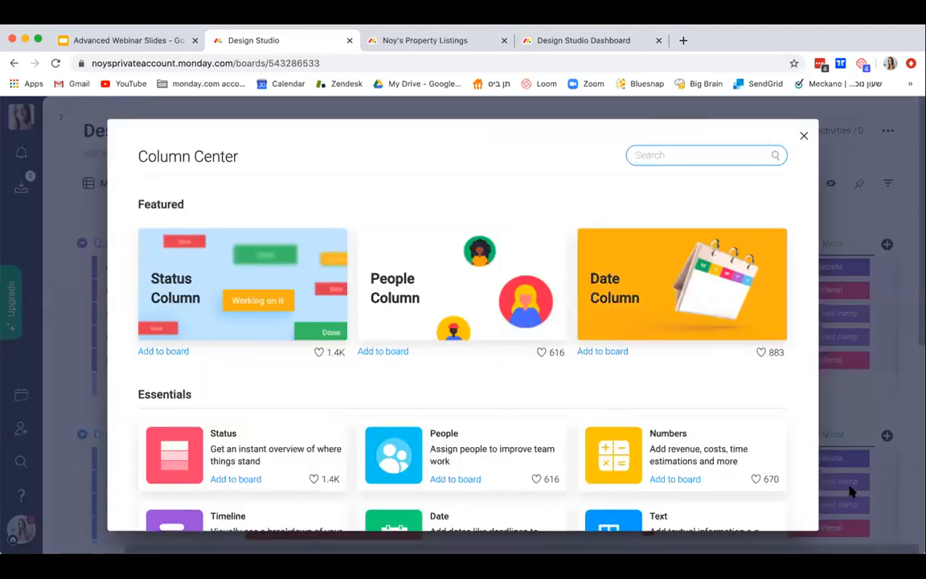
pyautogui.write('link')
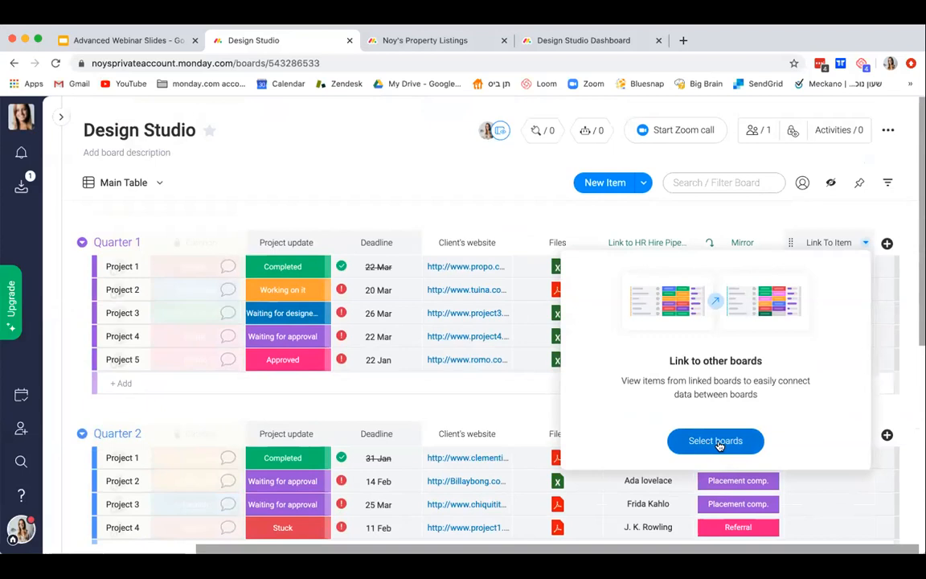
# Step: Connect the new Link To Item column to the Project Tasks board
pyautogui.click(718, 442)
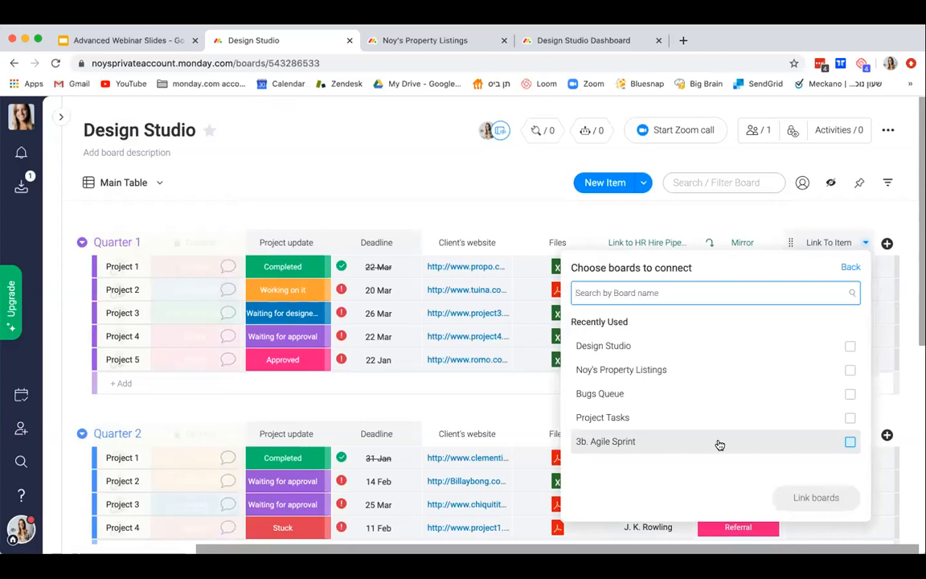
pyautogui.write('pro')
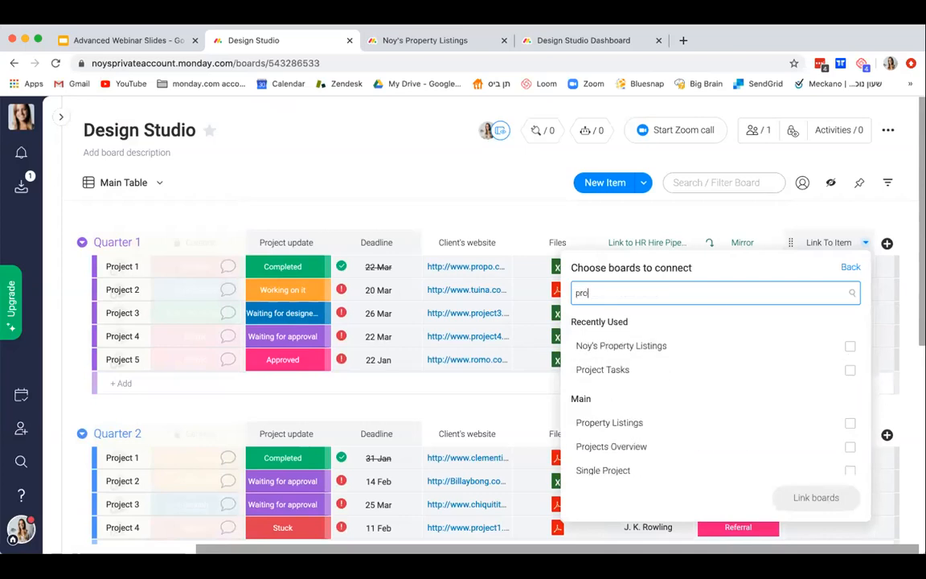
pyautogui.write('jec')
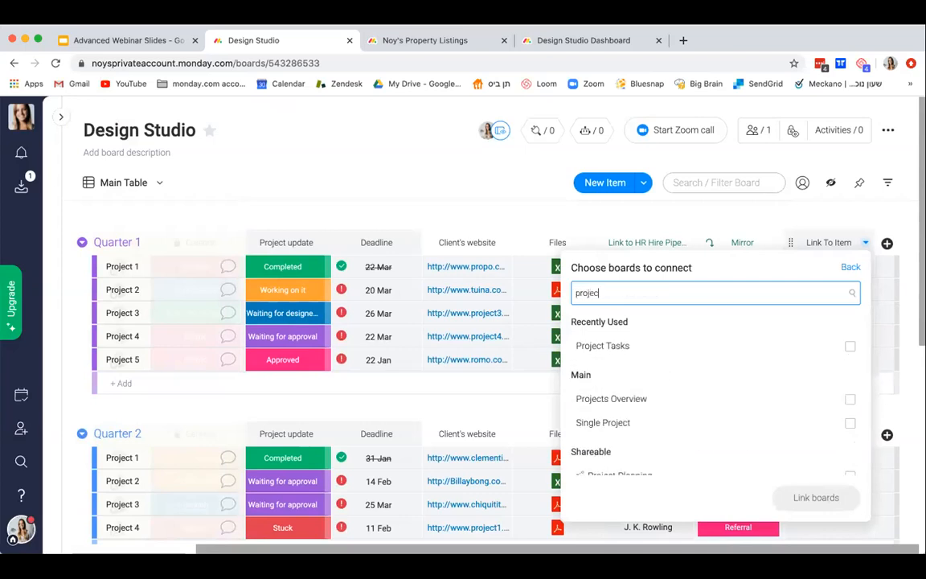
pyautogui.click(849, 346)
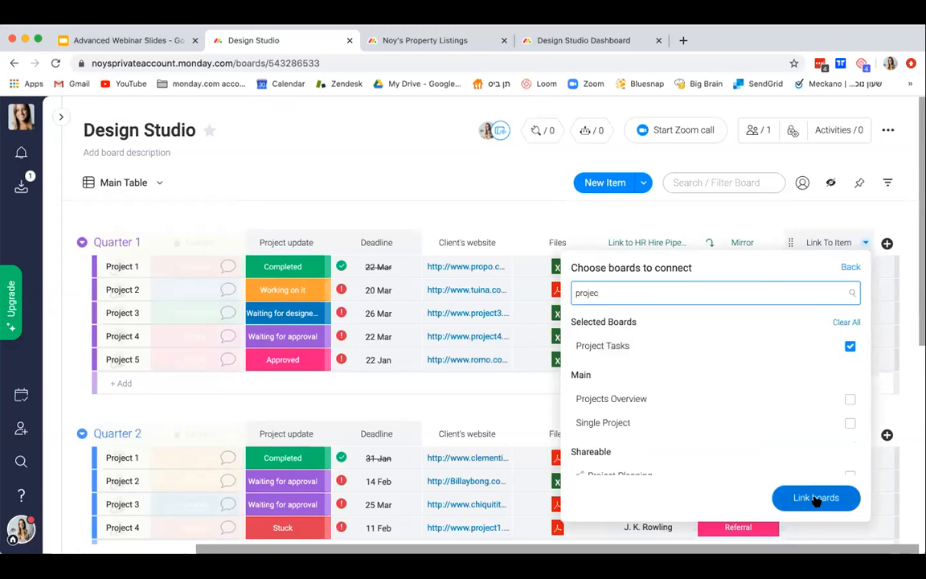
pyautogui.click(816, 499)
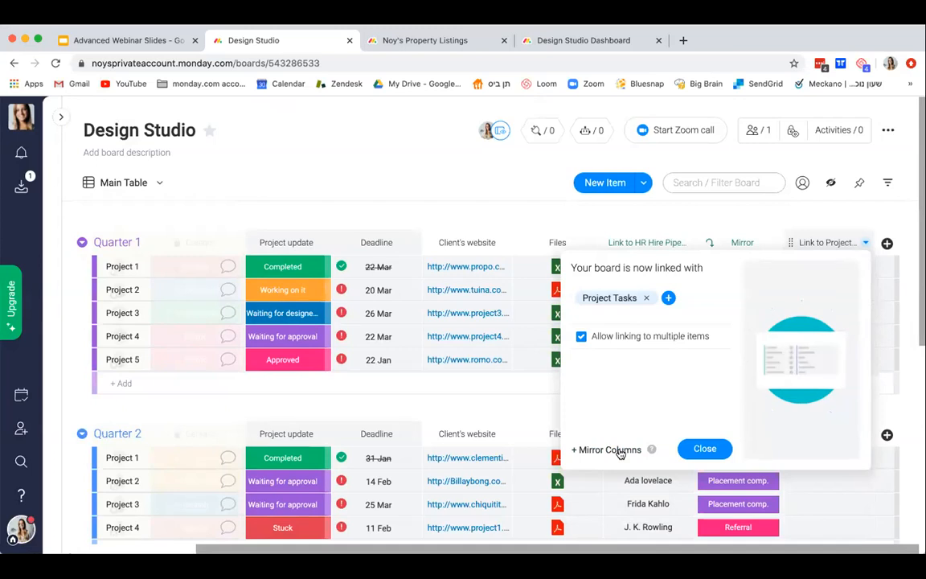
# Step: Mirror the Designers column from the linked Project Tasks board
pyautogui.click(619, 452)
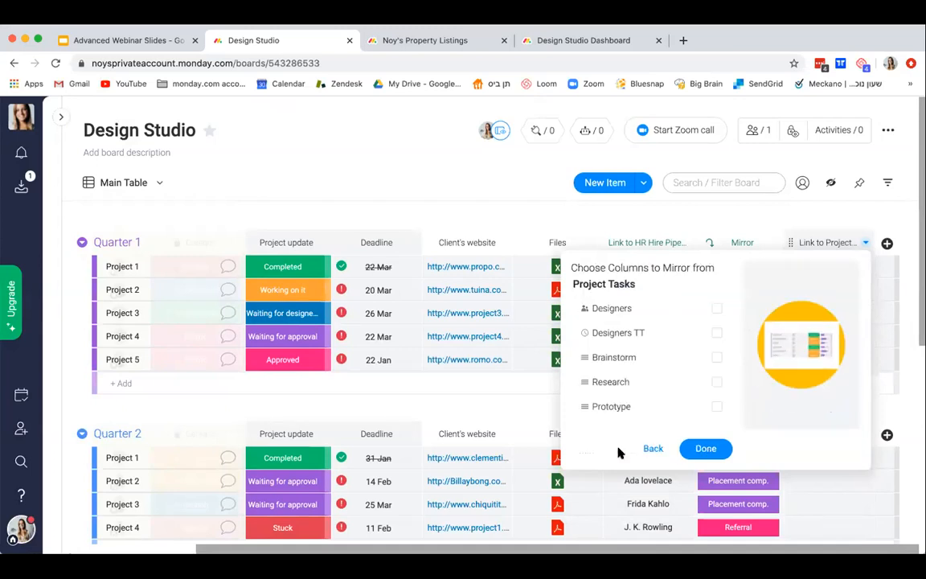
pyautogui.click(717, 310)
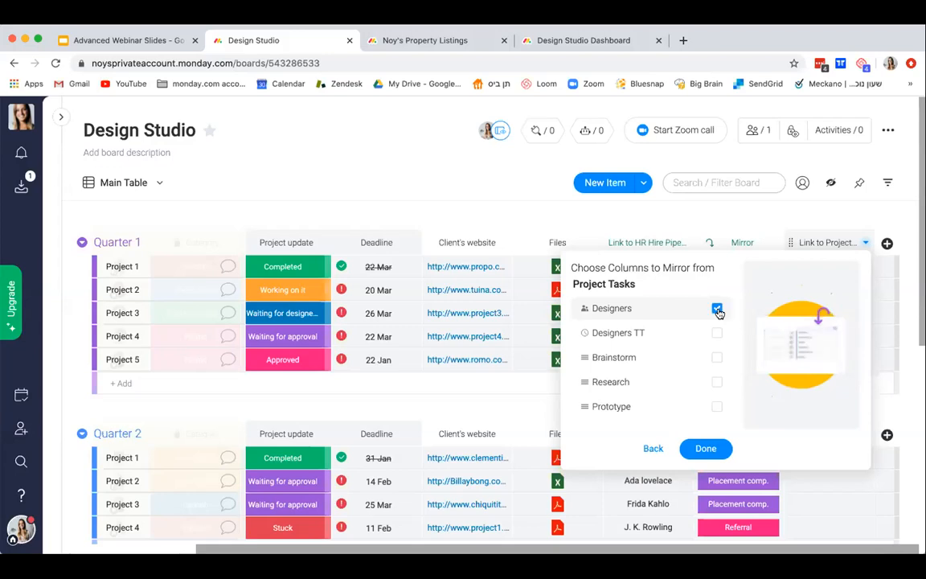
pyautogui.click(706, 450)
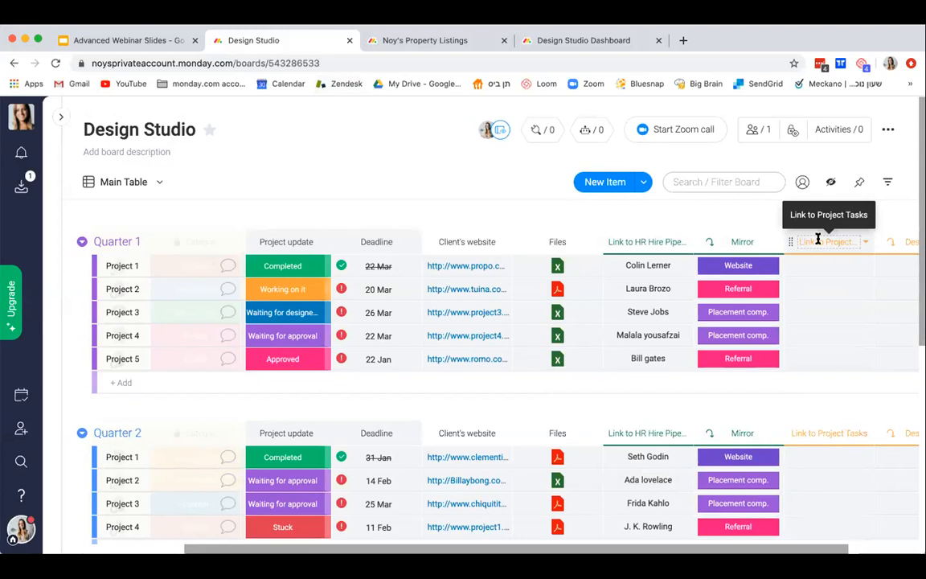
# Step: Link Project 1, Project 2 and Project 3 in Quarter 1 to the same-named items in the Designers group of Project Tasks
pyautogui.hscroll(3, 817, 238)
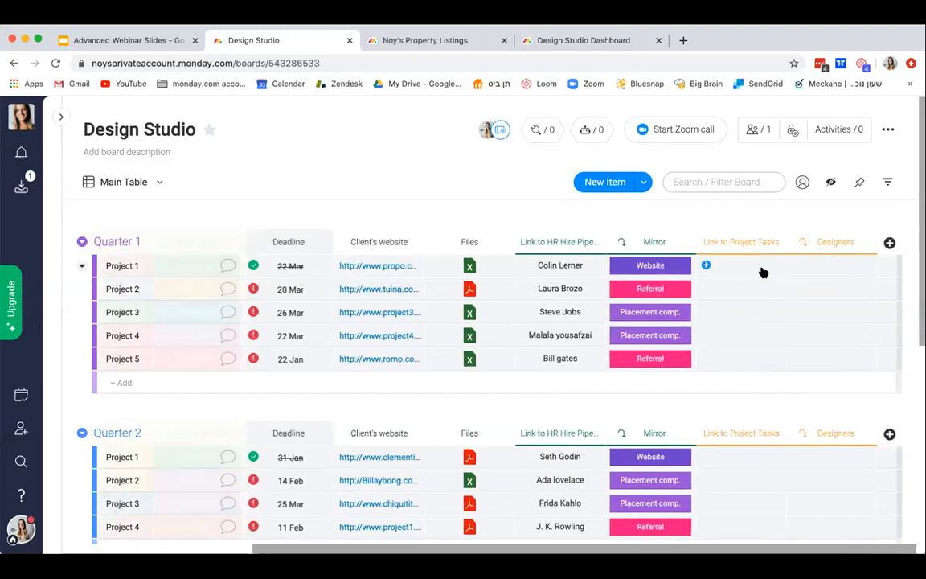
pyautogui.click(754, 270)
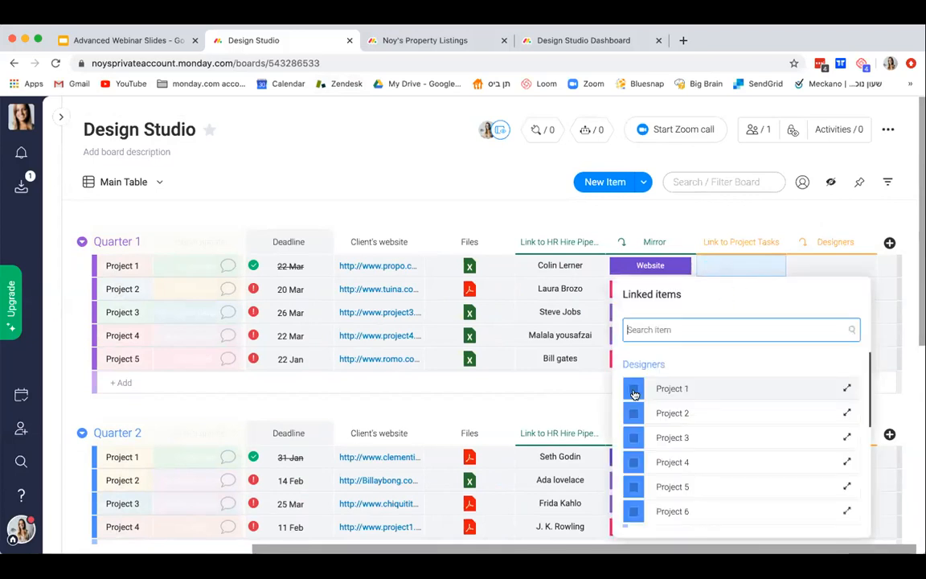
pyautogui.click(633, 391)
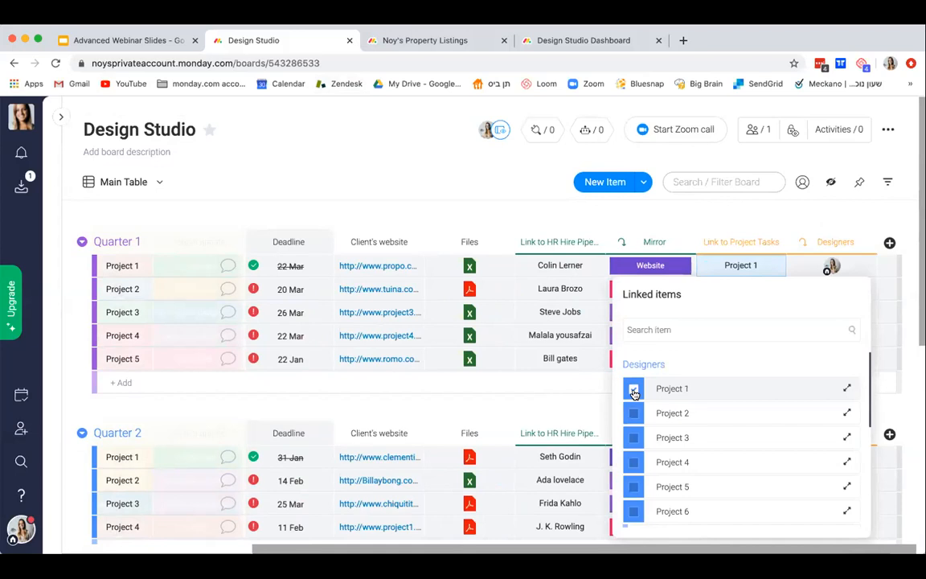
pyautogui.click(854, 213)
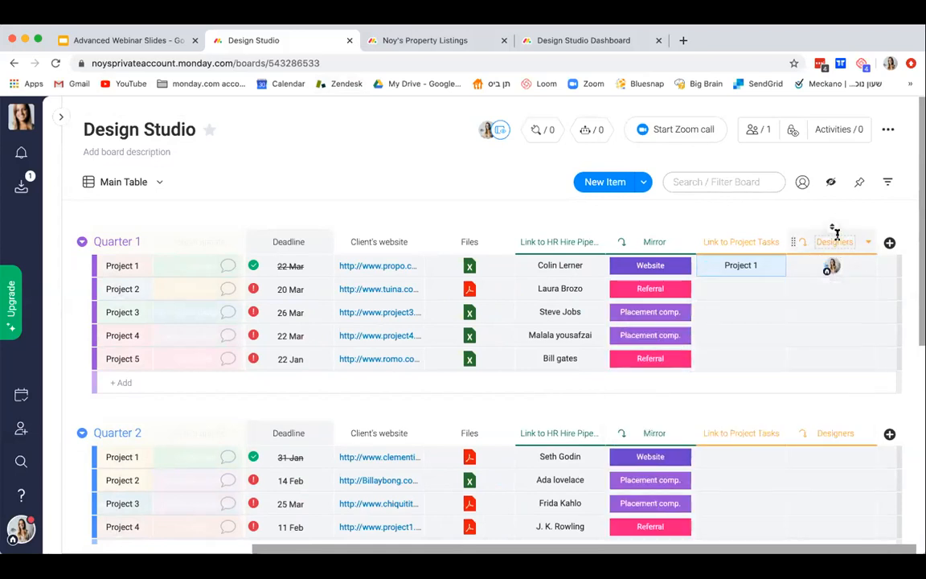
pyautogui.click(744, 290)
pyautogui.click(634, 417)
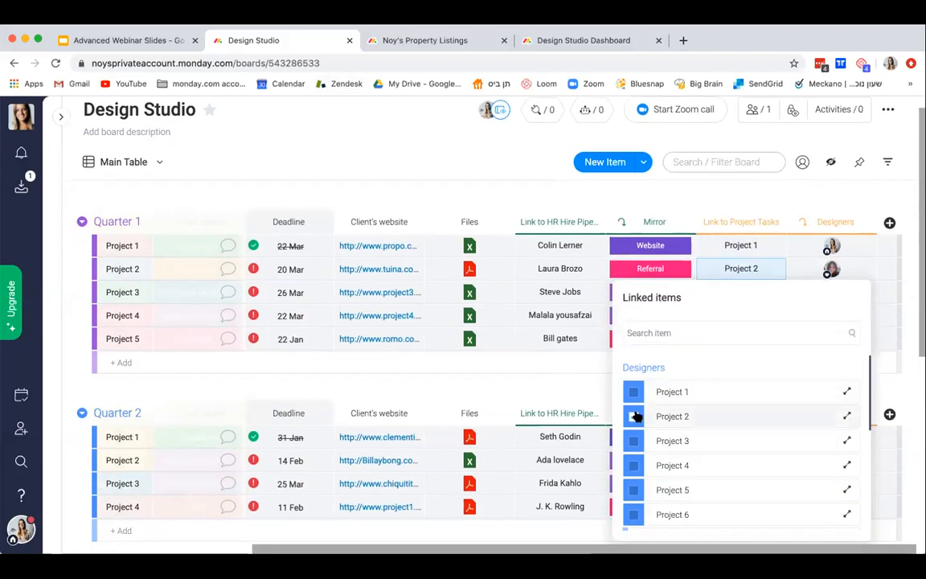
pyautogui.click(793, 237)
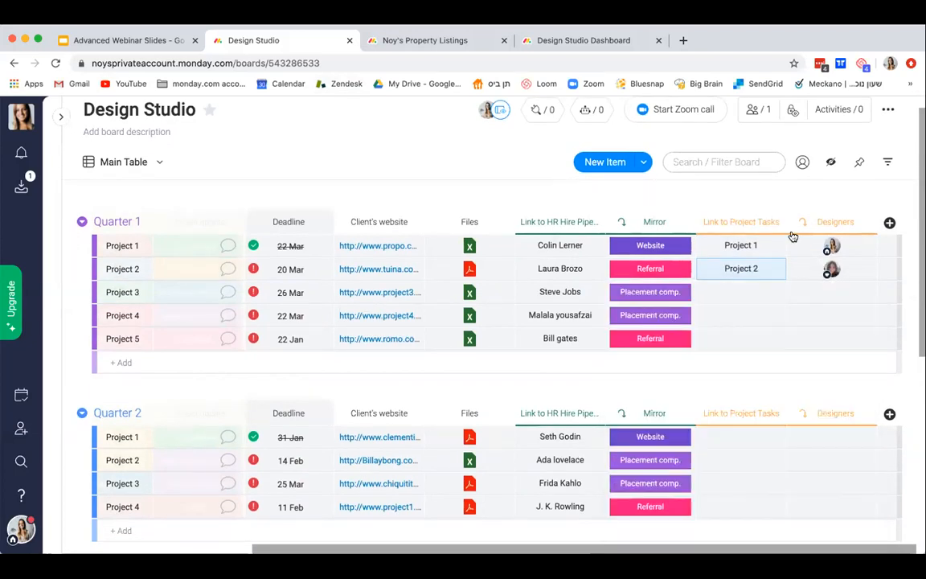
pyautogui.click(748, 293)
pyautogui.click(632, 441)
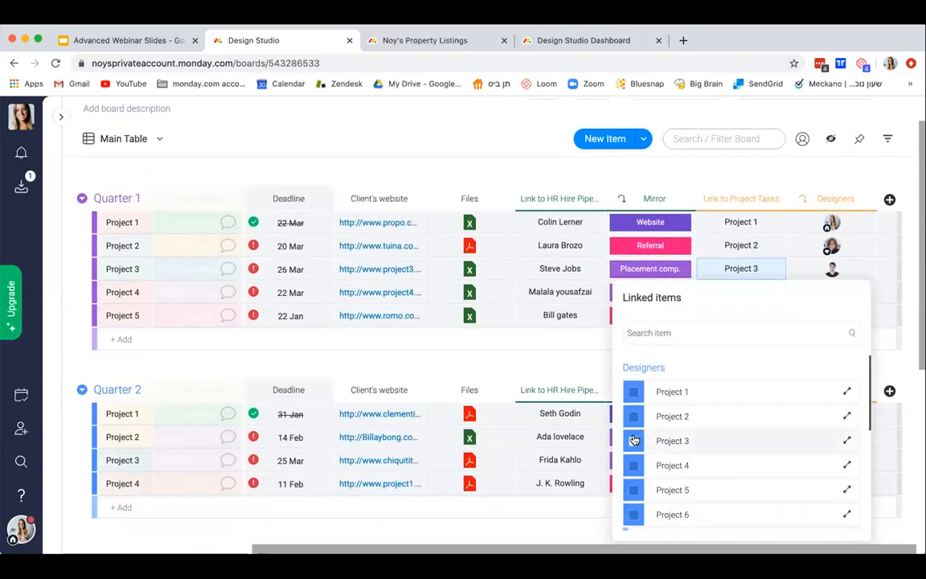
pyautogui.click(823, 176)
# Step: Check the people picker in Project 3's mirrored Designers cell in Quarter 1 and close it
pyautogui.click(840, 267)
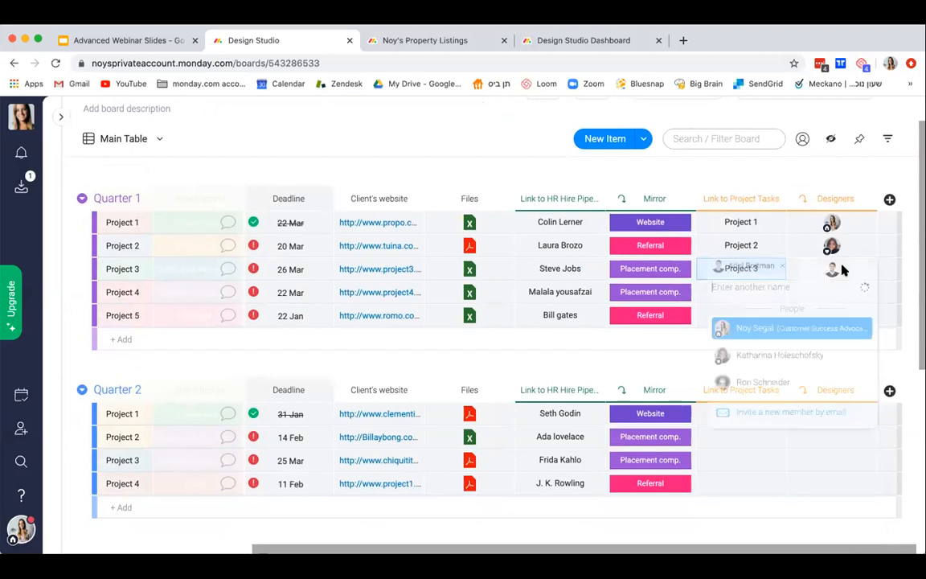
pyautogui.click(826, 180)
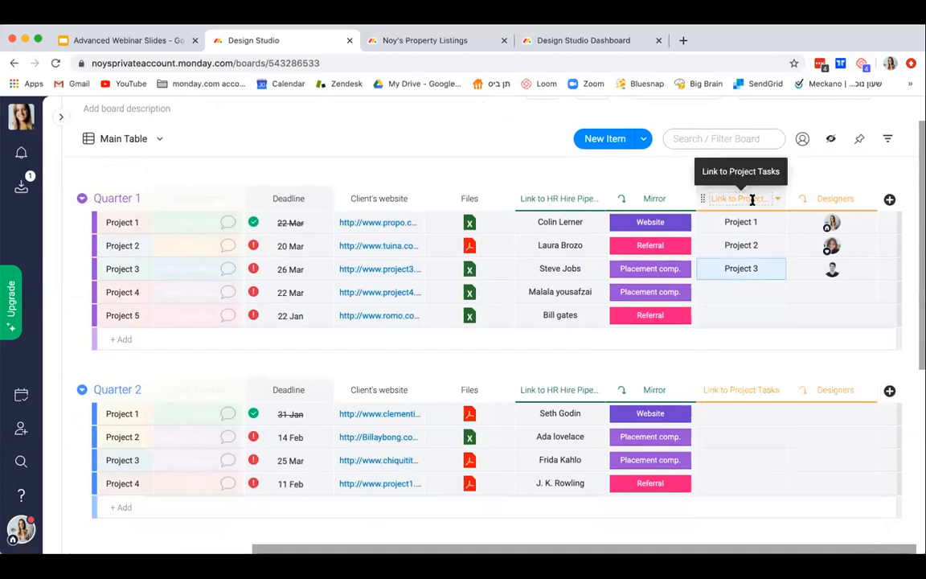
pyautogui.scroll(2, 752, 201)
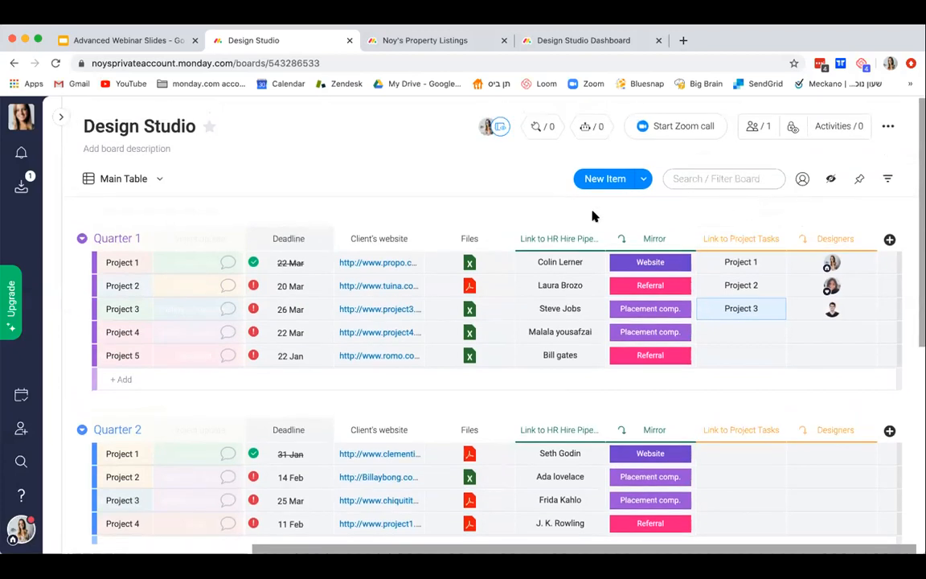
pyautogui.scroll(1, 593, 215)
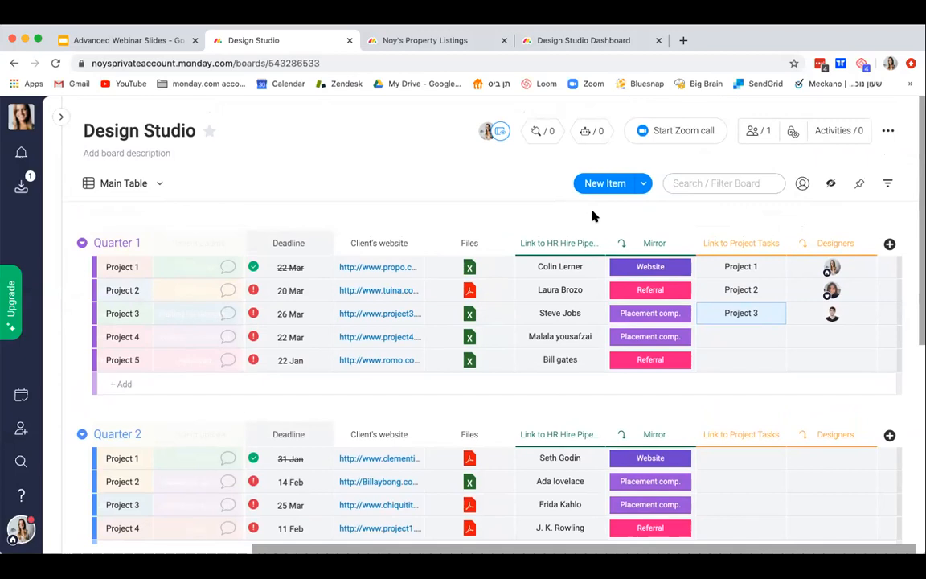
# Step: Switch to the Project Tasks board in the Advanced Webinar folder and collapse the workspace list
pyautogui.hscroll(-5, 593, 216)
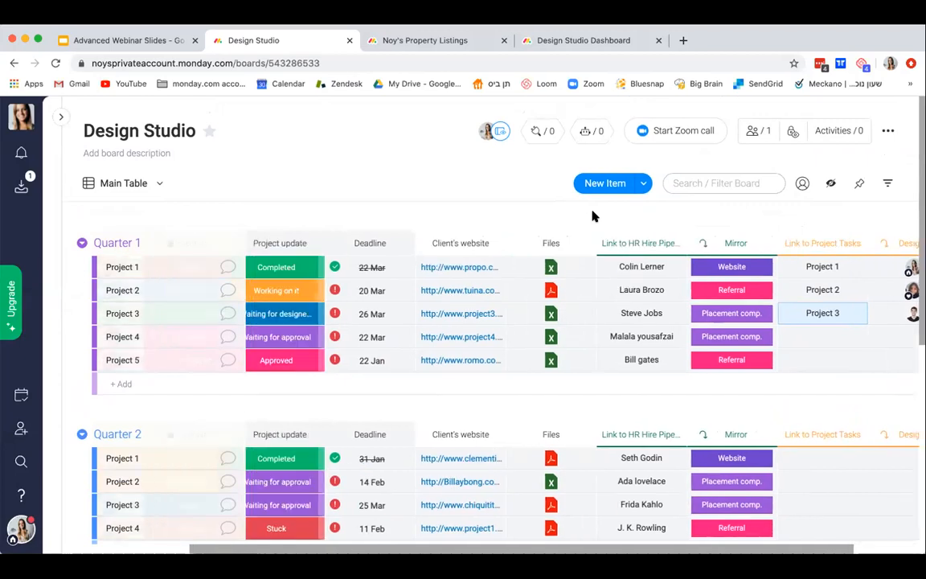
pyautogui.hscroll(-4, 592, 215)
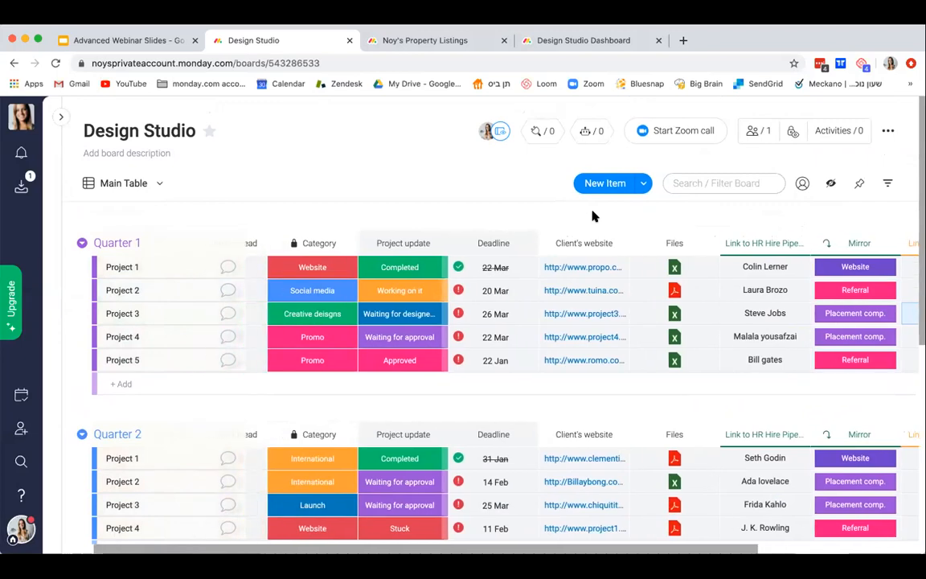
pyautogui.click(60, 117)
pyautogui.click(129, 358)
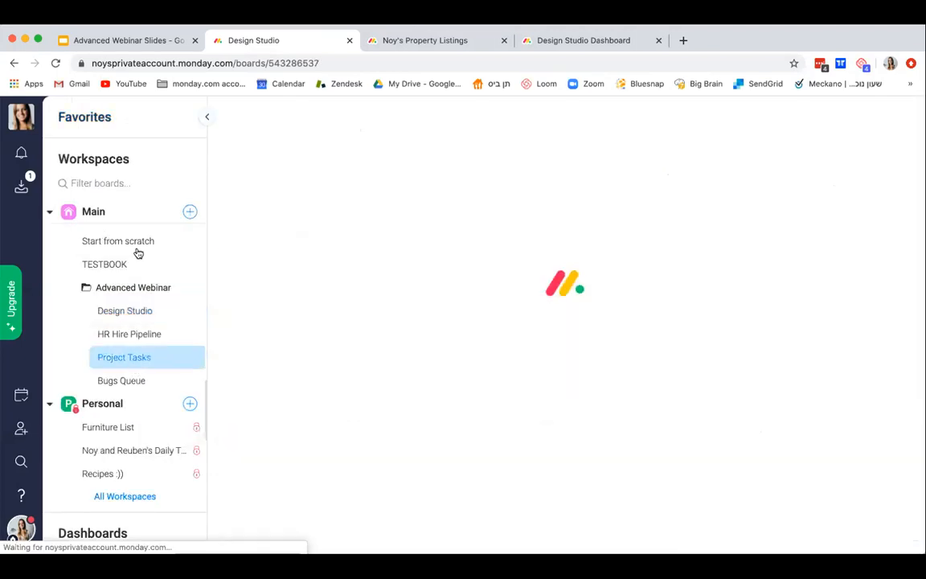
pyautogui.click(205, 119)
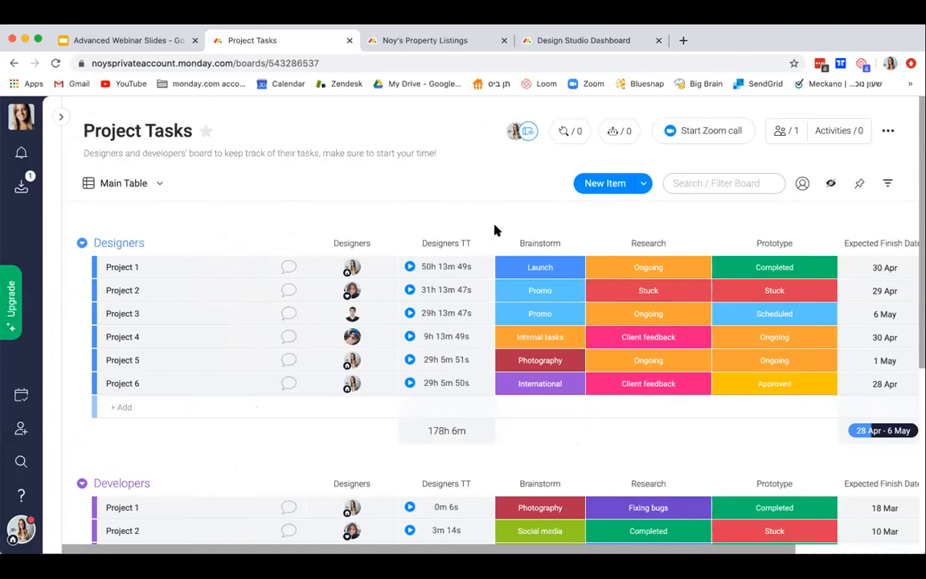
# Step: Search the Column Center for "formu" and add a Formula column to the Project Tasks board
pyautogui.hscroll(5, 496, 231)
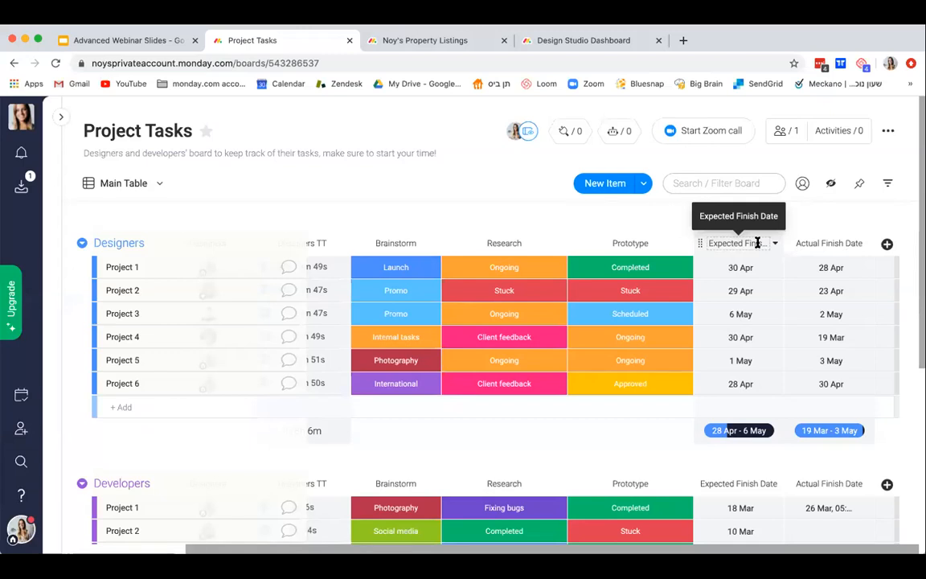
pyautogui.click(887, 246)
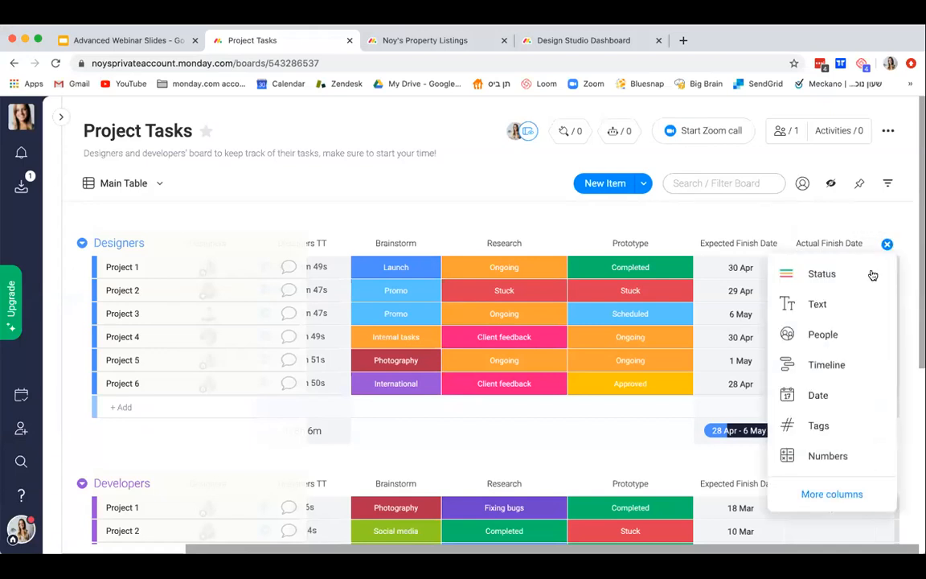
pyautogui.click(859, 493)
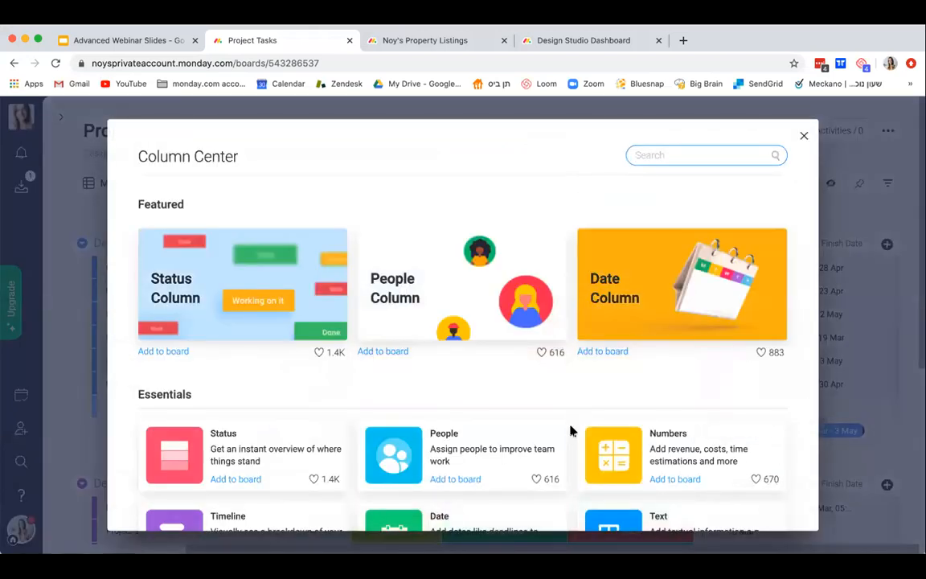
pyautogui.scroll(-10, 570, 432)
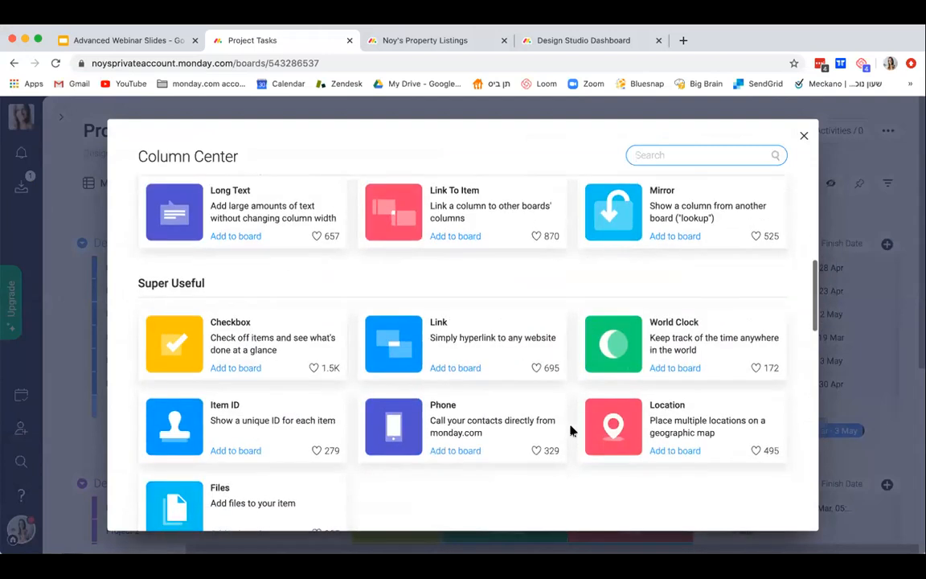
pyautogui.scroll(-5, 570, 432)
pyautogui.scroll(8, 570, 431)
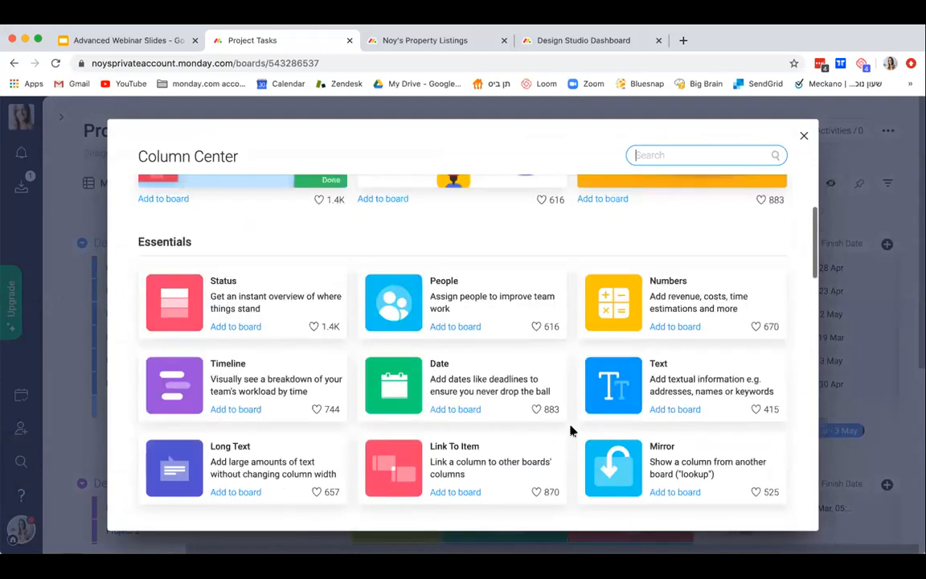
pyautogui.scroll(2, 570, 431)
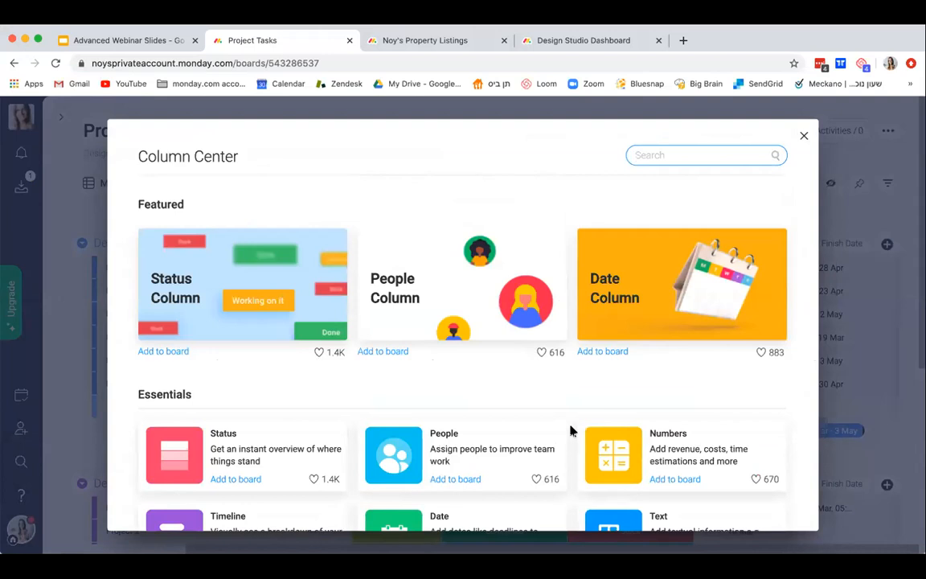
pyautogui.write('formu')
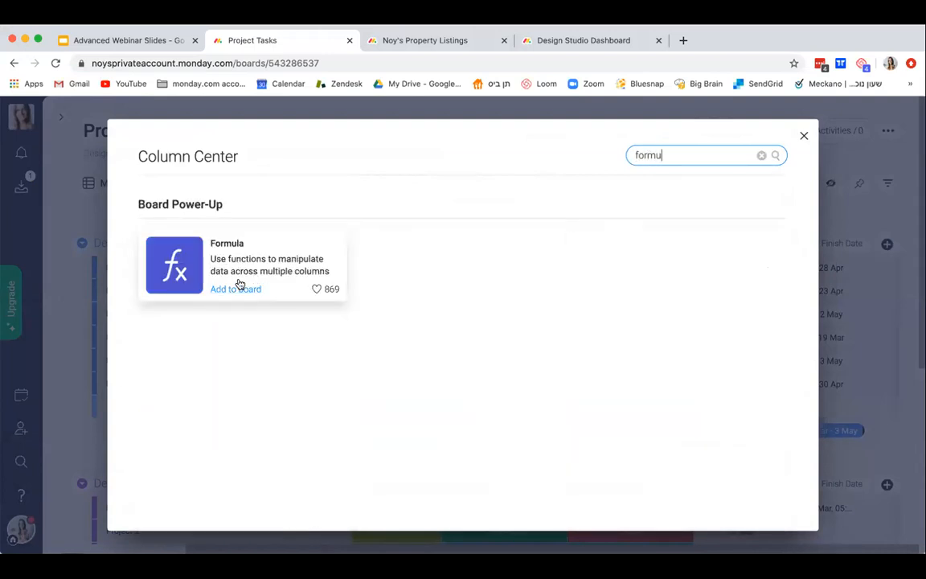
pyautogui.click(260, 262)
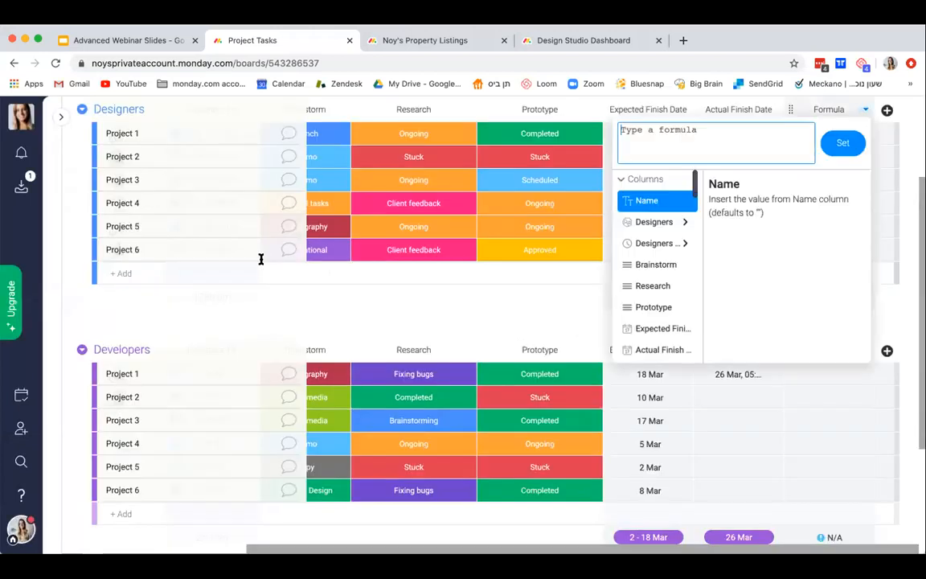
# Step: Insert the DAYS function into the new column's formula
pyautogui.scroll(3, 572, 286)
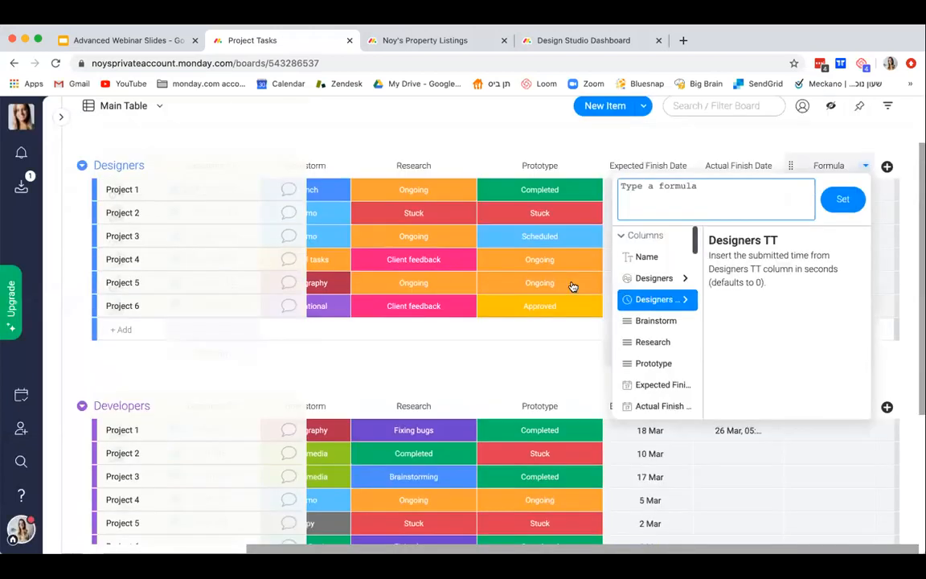
pyautogui.scroll(-5, 652, 397)
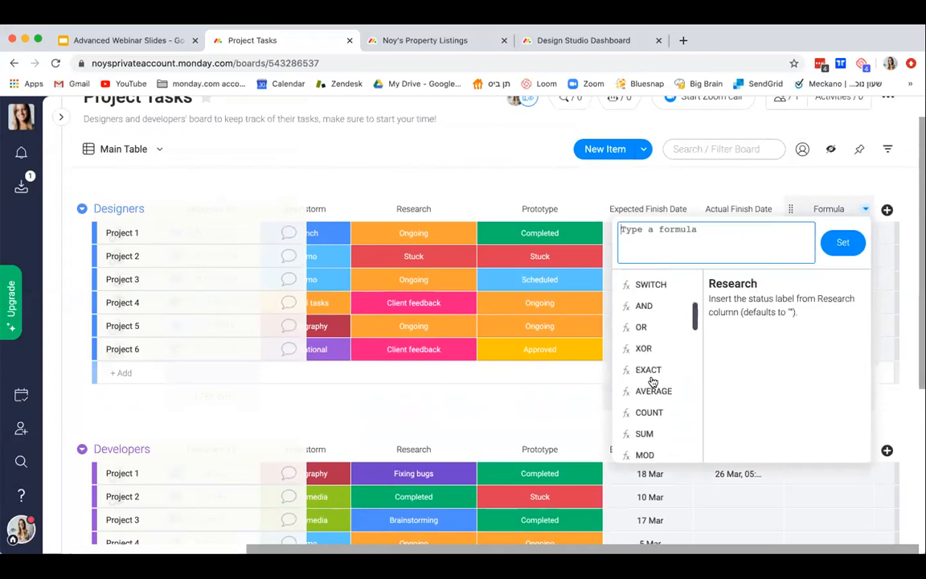
pyautogui.scroll(-3, 648, 441)
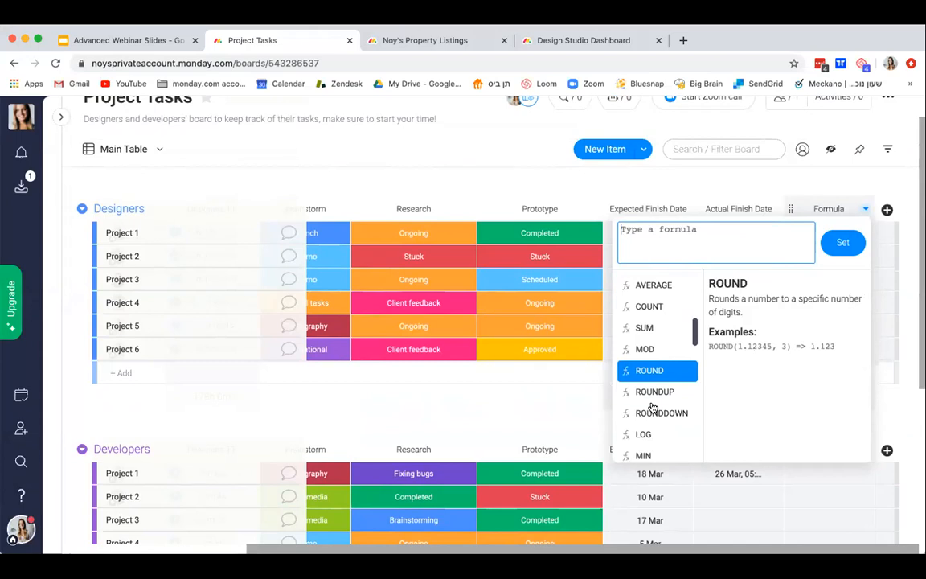
pyautogui.scroll(5, 653, 408)
pyautogui.scroll(-5, 653, 408)
pyautogui.scroll(-4, 652, 407)
pyautogui.scroll(1, 652, 408)
pyautogui.scroll(-8, 647, 408)
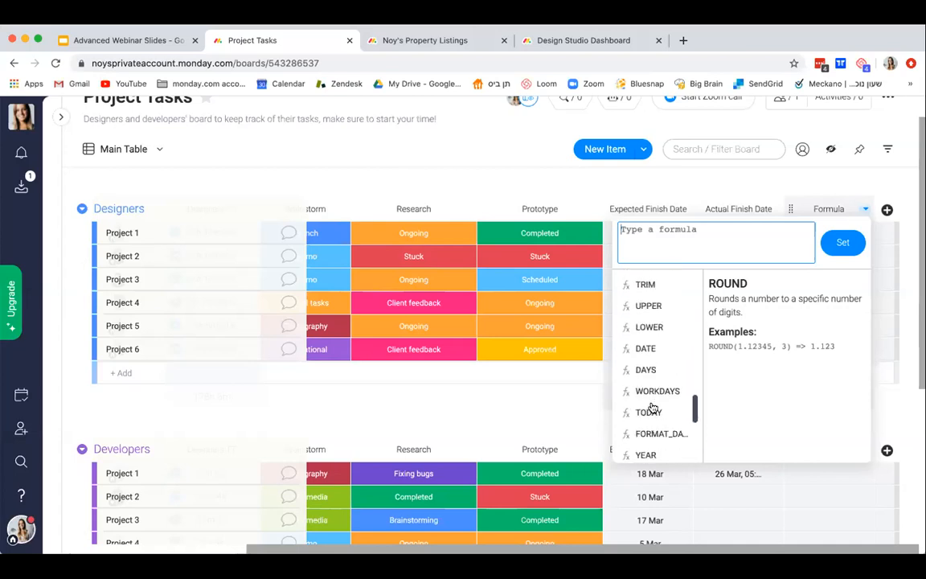
pyautogui.click(660, 364)
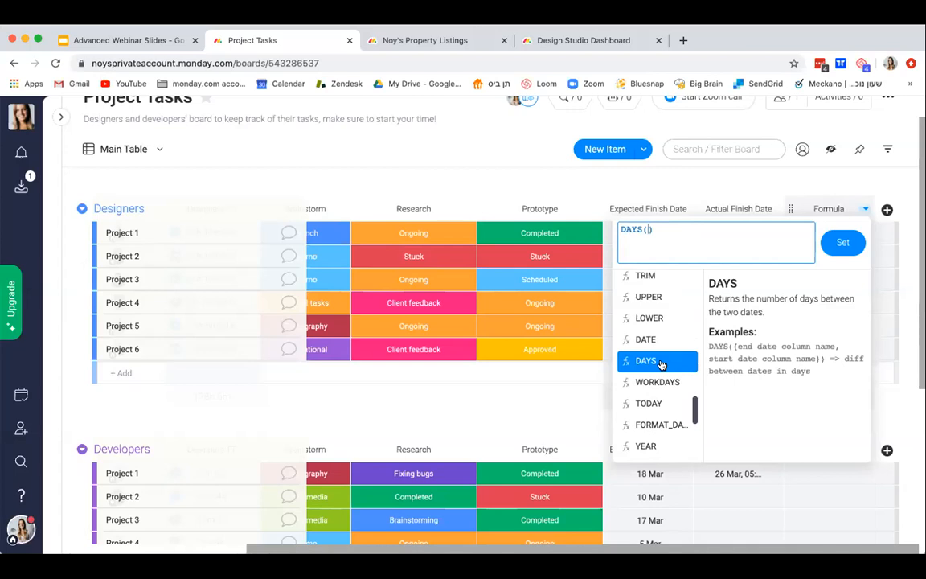
# Step: Complete the formula as DAYS({Expected Finish Date},{Actual Finish Date}) and apply it to the column
pyautogui.scroll(10, 661, 365)
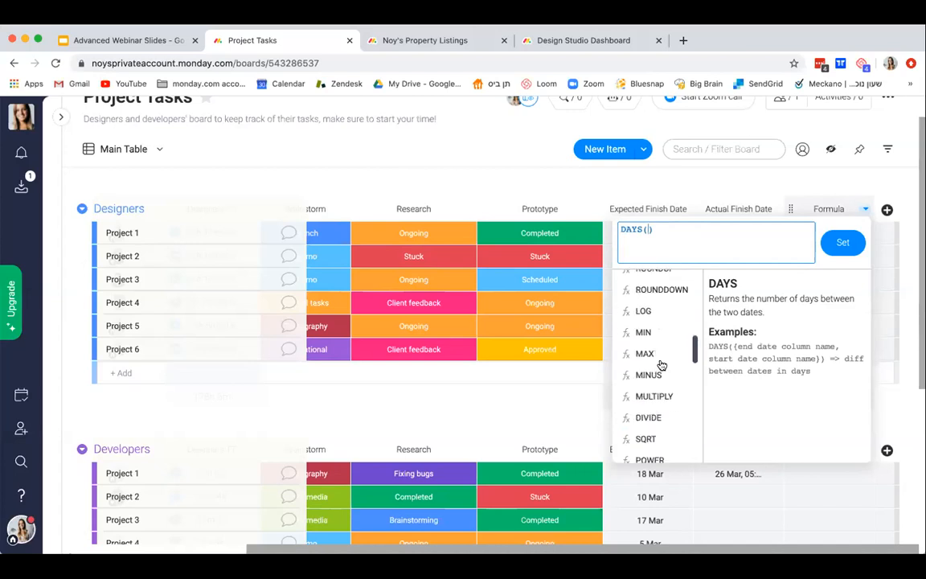
pyautogui.scroll(6, 661, 365)
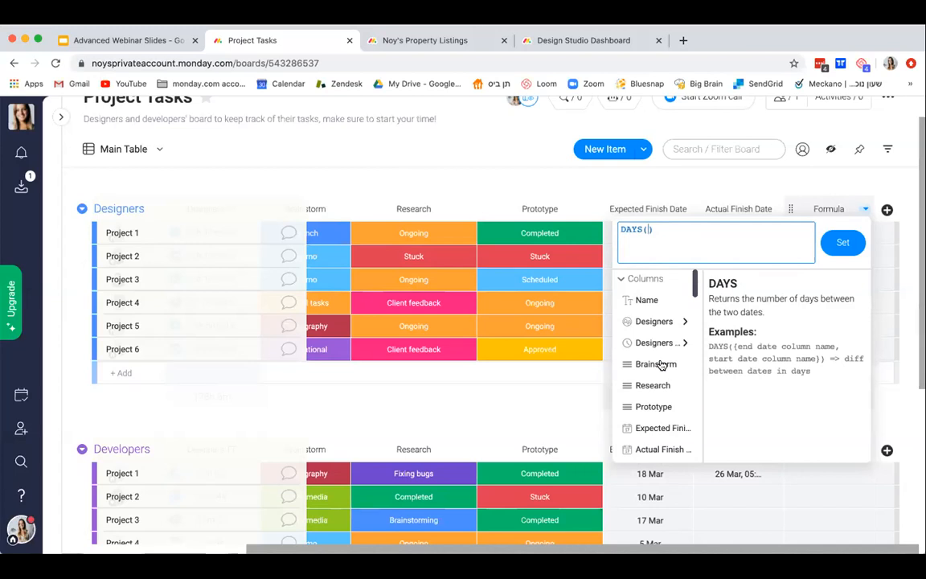
pyautogui.click(663, 434)
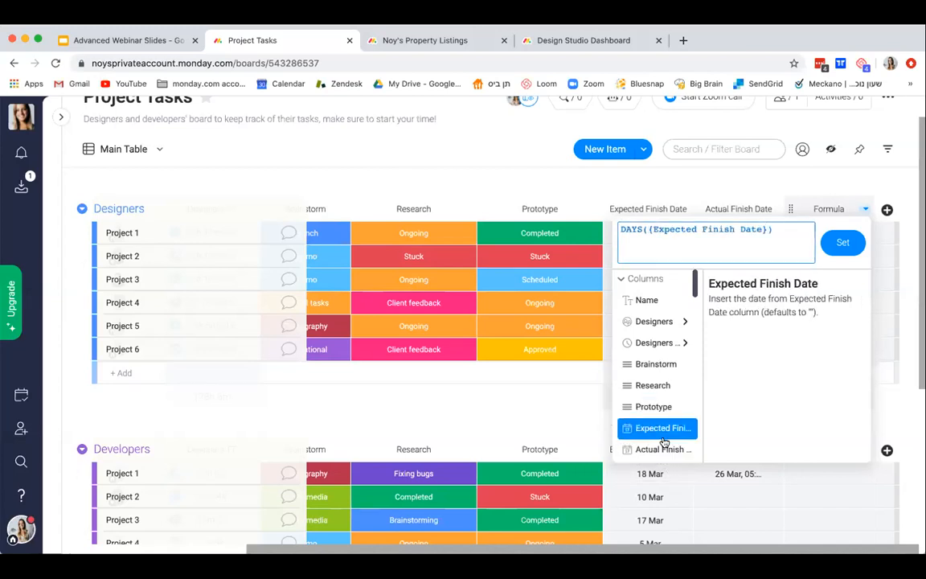
pyautogui.write(',')
pyautogui.click(651, 448)
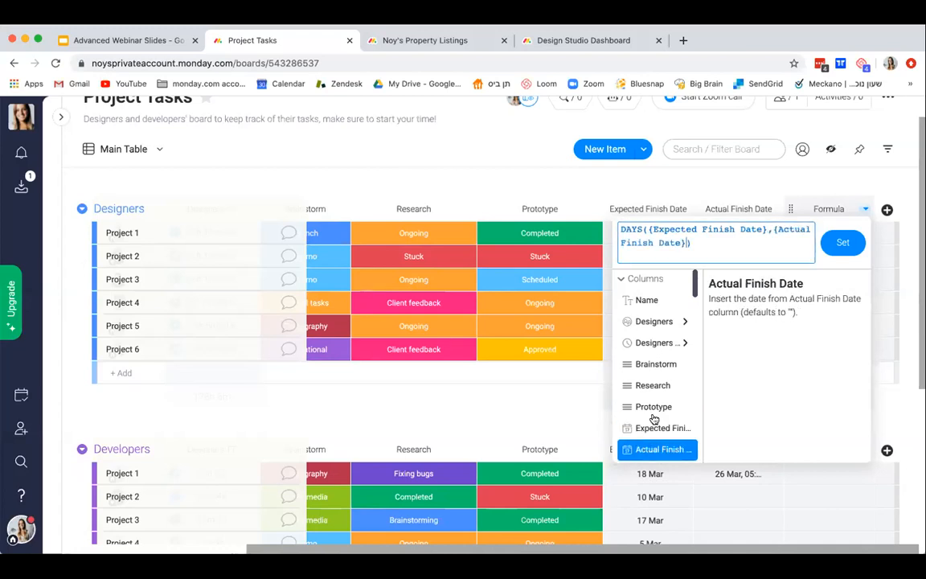
pyautogui.click(844, 243)
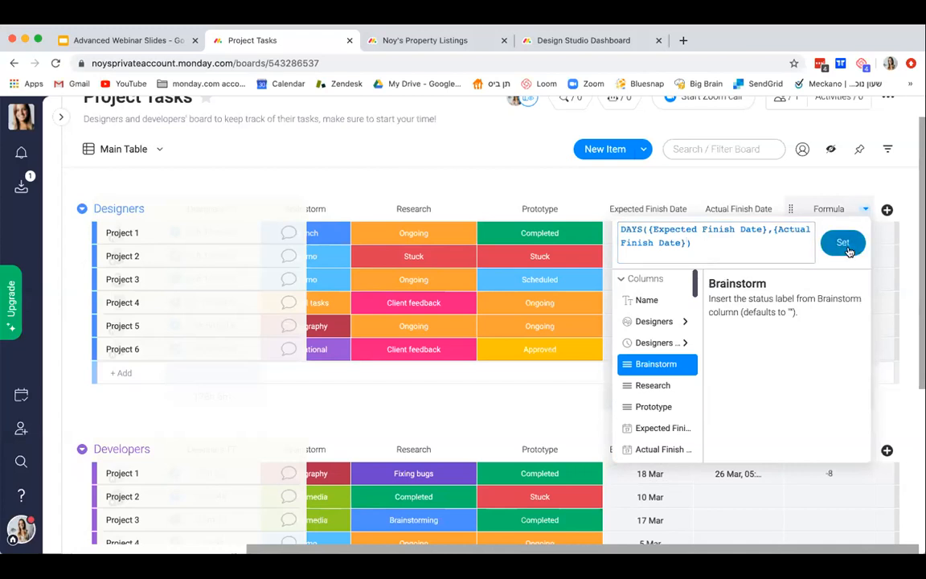
pyautogui.click(862, 186)
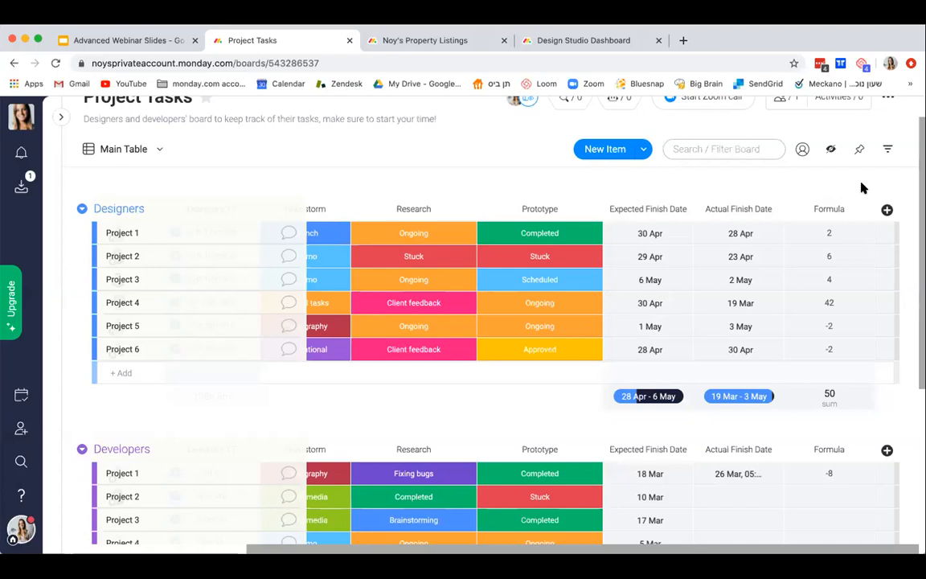
# Step: Rename the Formula column "Days Past Expected Finish" and widen it to fit the full title
pyautogui.click(816, 206)
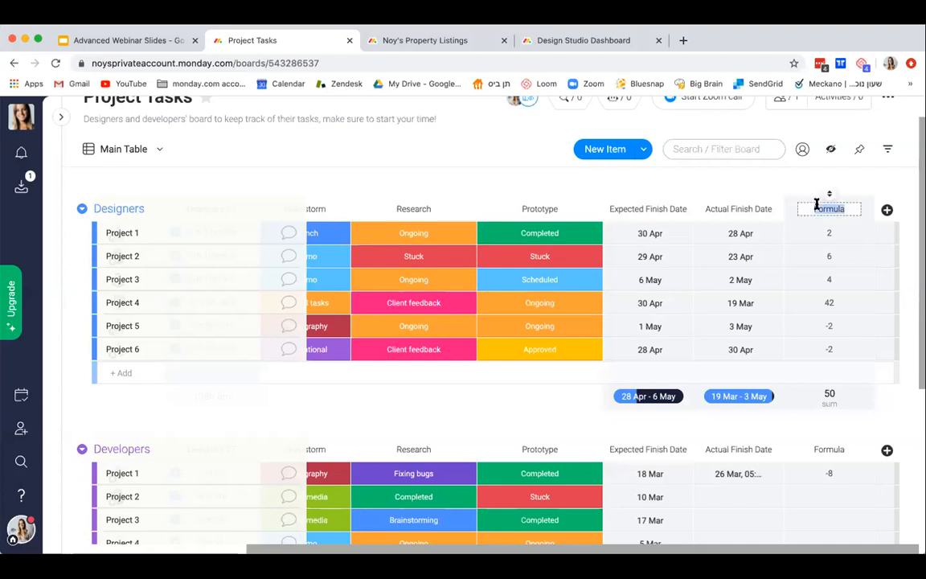
pyautogui.write('Days Past')
pyautogui.write(' Expect')
pyautogui.write('ed')
pyautogui.write(' Finish')
pyautogui.press('Return')
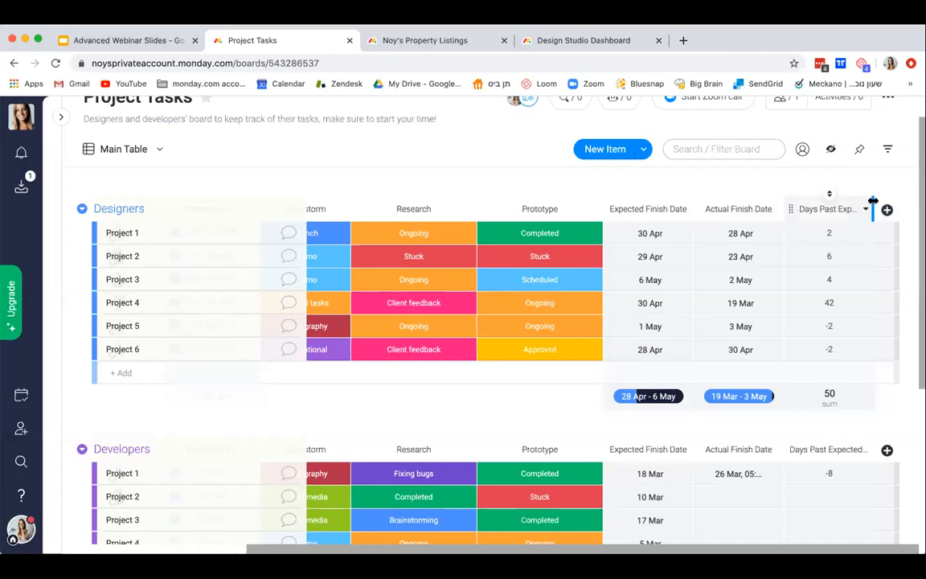
pyautogui.moveTo(893, 201); pyautogui.dragTo(915, 202)
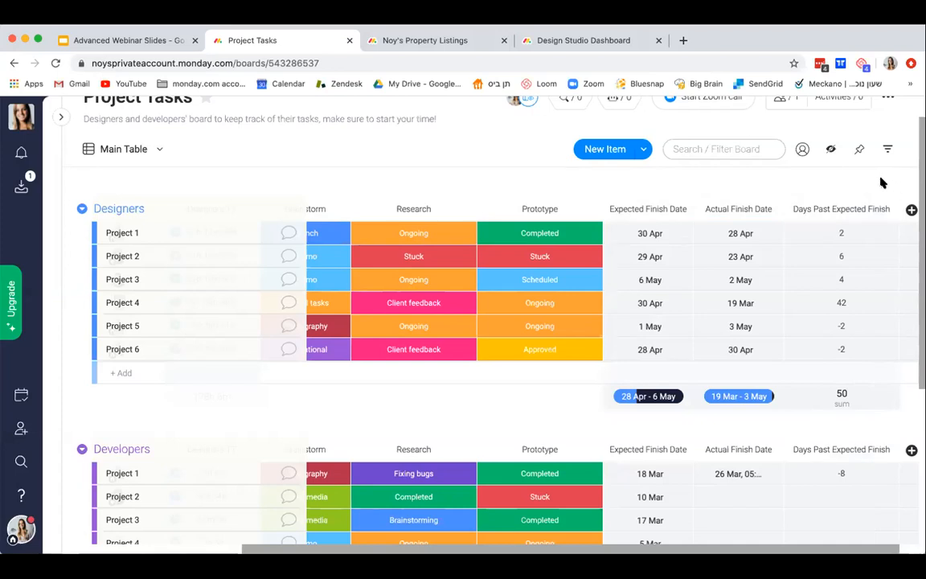
# Step: Look through the basic and featured recipes in the board's Automations Center and close it
pyautogui.scroll(1, 882, 184)
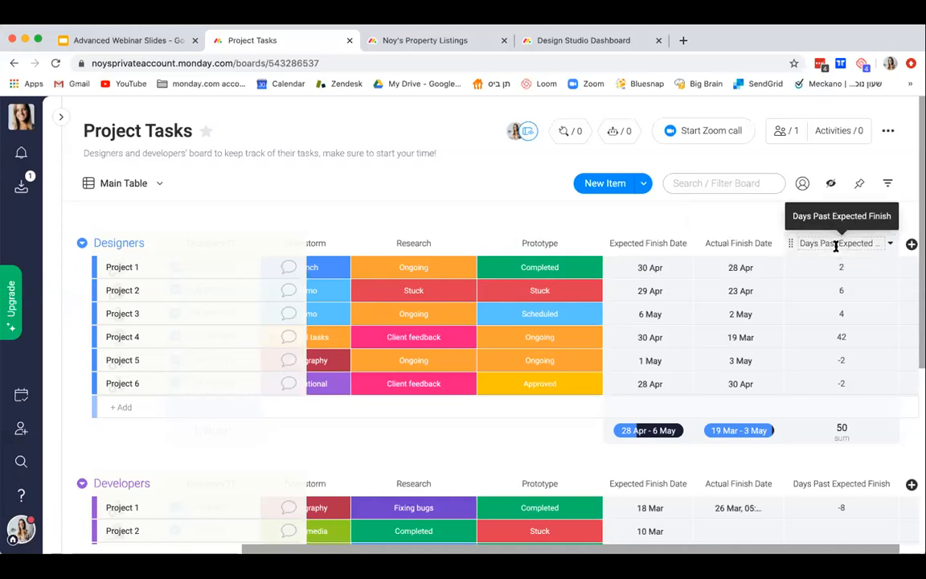
pyautogui.click(626, 138)
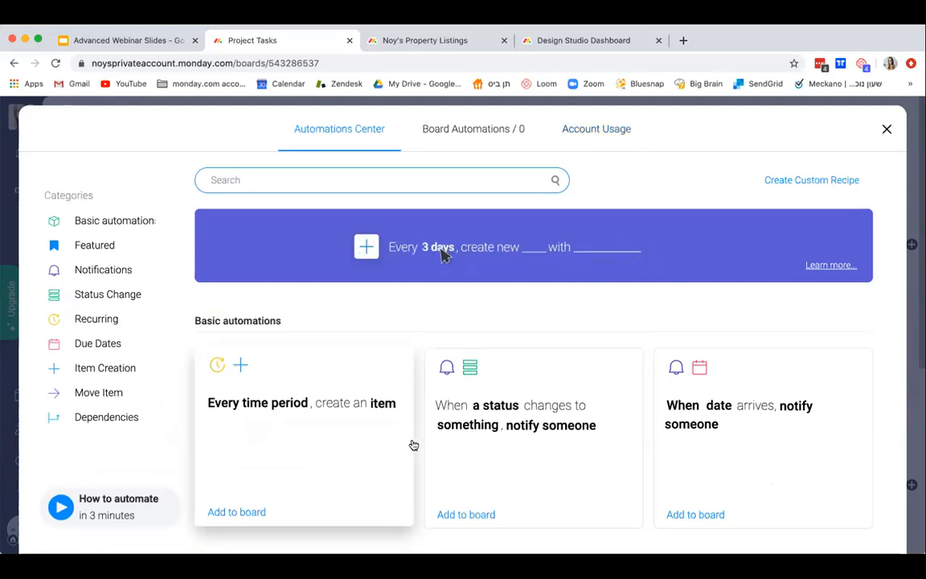
pyautogui.scroll(-3, 413, 444)
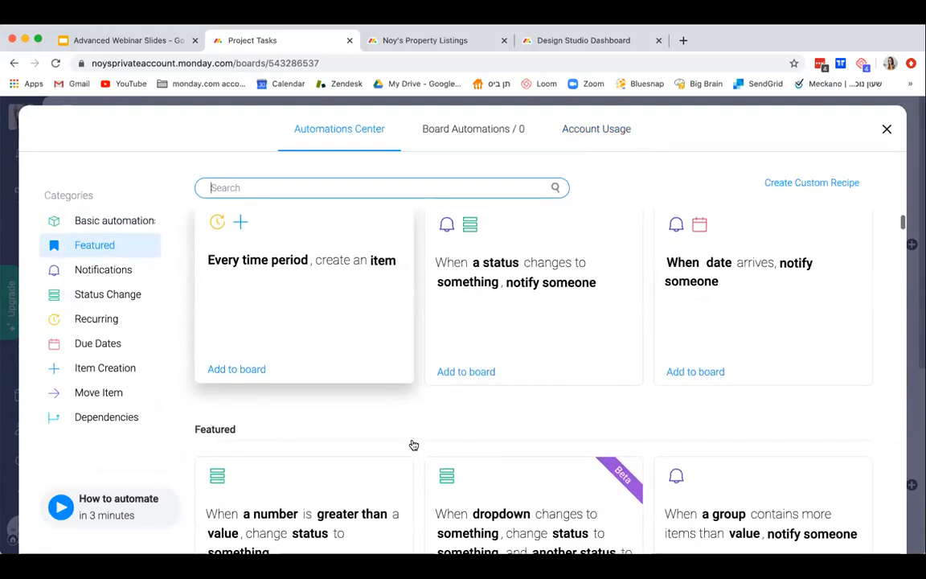
pyautogui.scroll(-4, 414, 444)
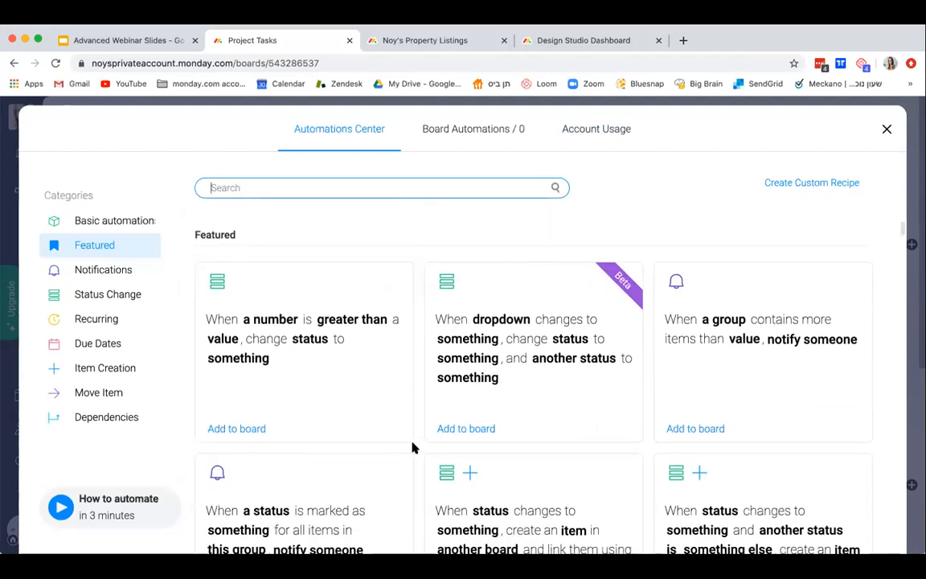
pyautogui.scroll(-1, 413, 448)
pyautogui.scroll(3, 414, 448)
pyautogui.scroll(3, 411, 448)
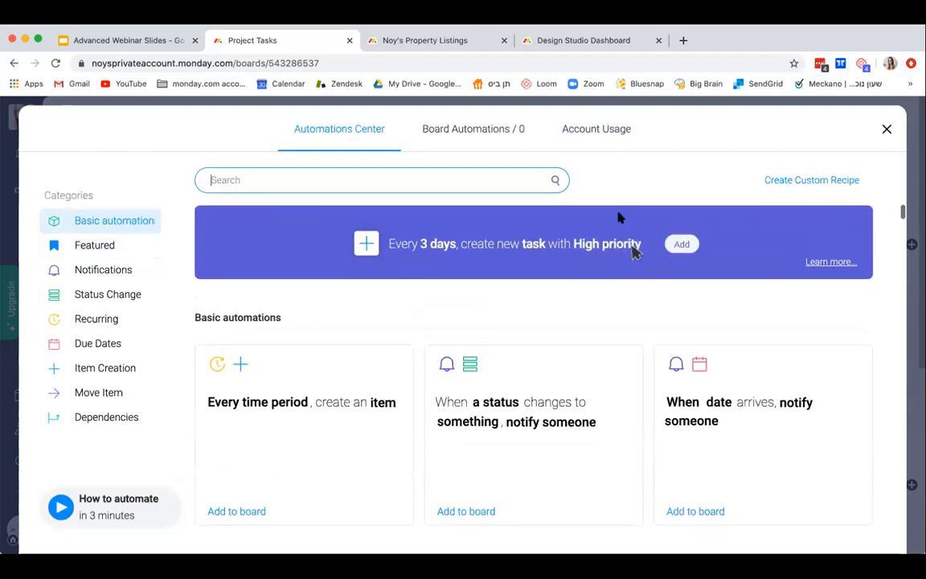
pyautogui.click(886, 131)
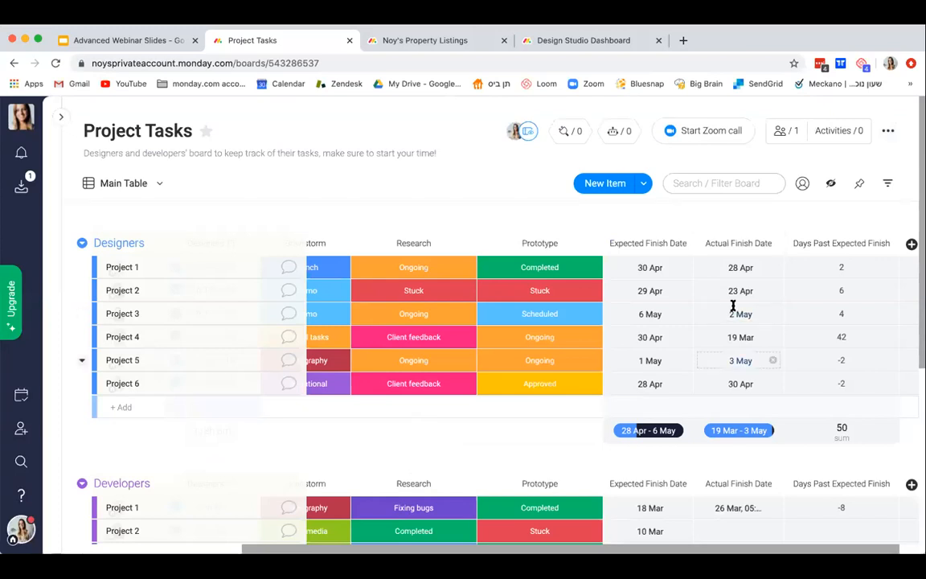
# Step: Choose the status-change automation recipe that sets a due date to the current datetime when a status changes to something
pyautogui.scroll(-1, 734, 343)
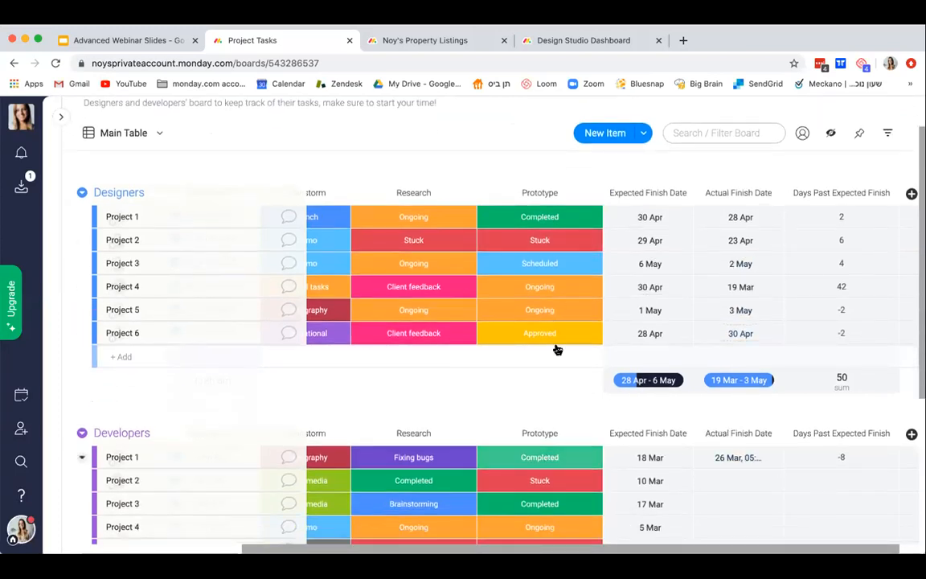
pyautogui.scroll(1, 559, 337)
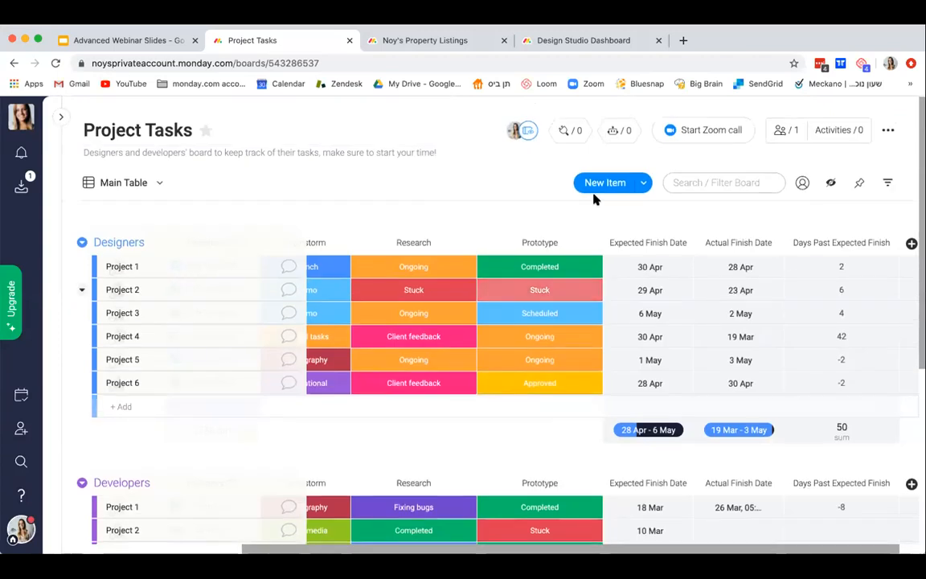
pyautogui.click(618, 132)
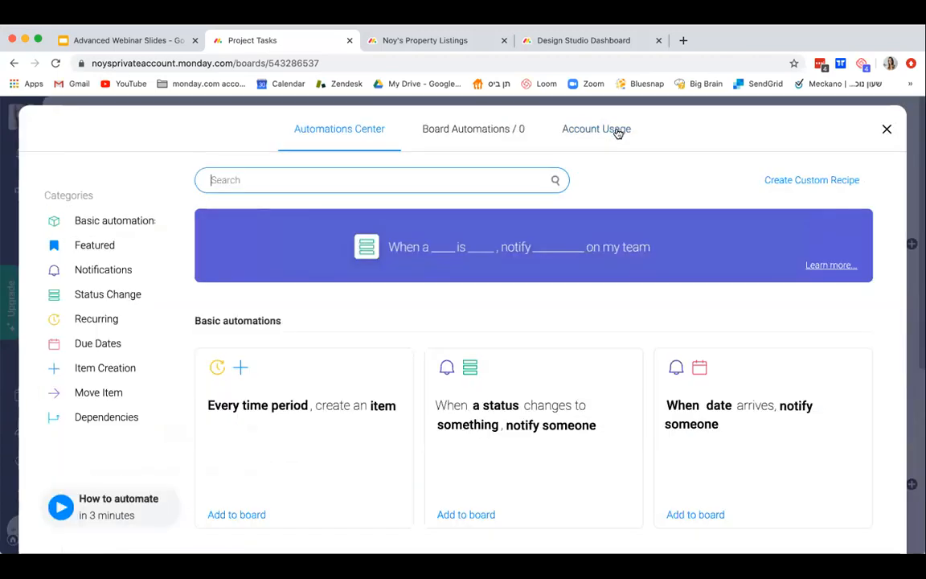
pyautogui.click(134, 295)
pyautogui.click(134, 295)
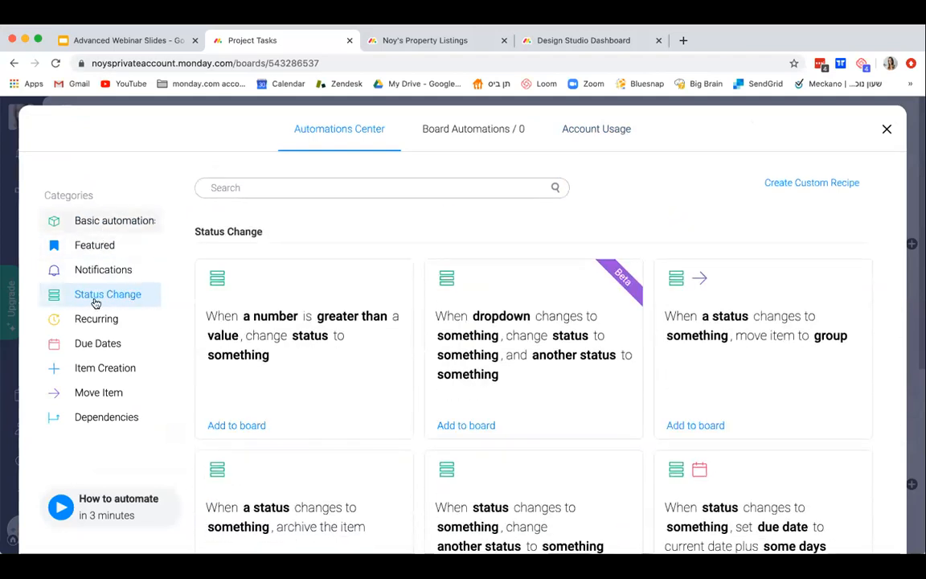
pyautogui.click(282, 187)
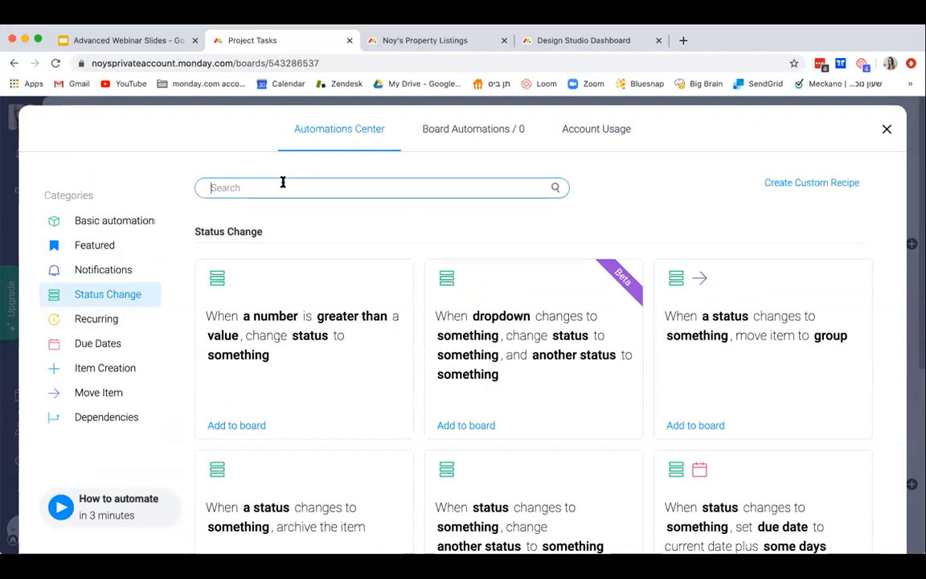
pyautogui.scroll(-1, 393, 427)
pyautogui.scroll(-5, 394, 427)
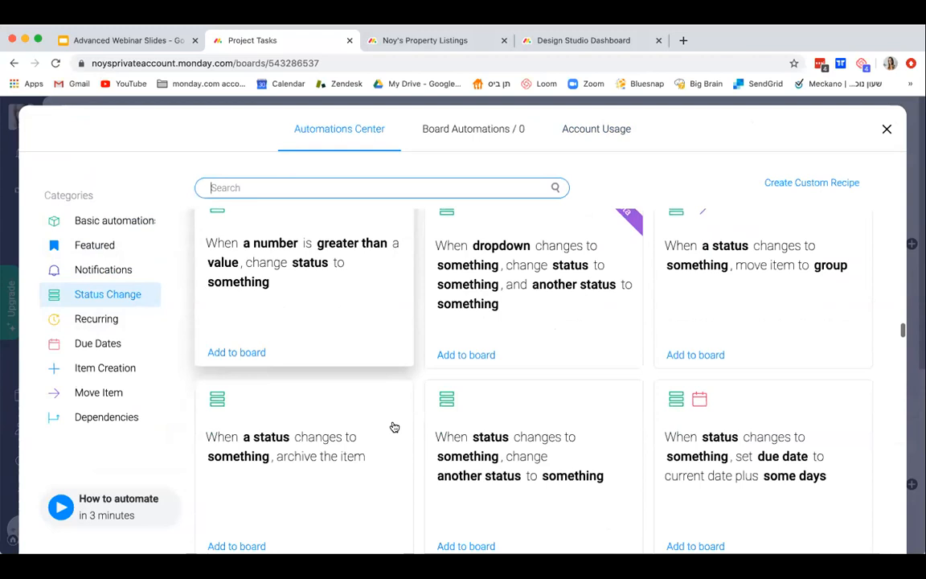
pyautogui.scroll(-3, 394, 427)
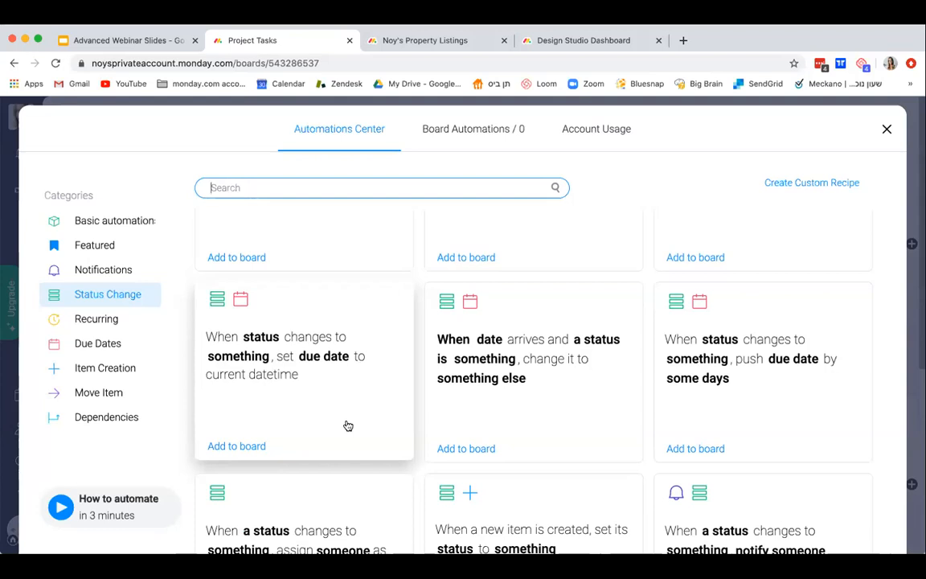
pyautogui.click(331, 400)
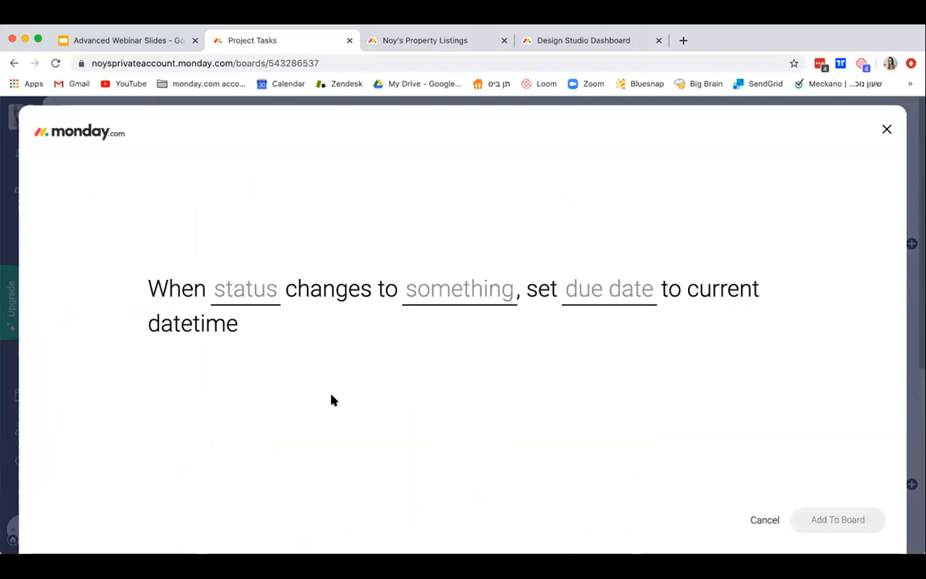
# Step: Configure the recipe to set Actual Finish Date to the current datetime when Prototype changes to Completed, and add it to the board
pyautogui.click(245, 291)
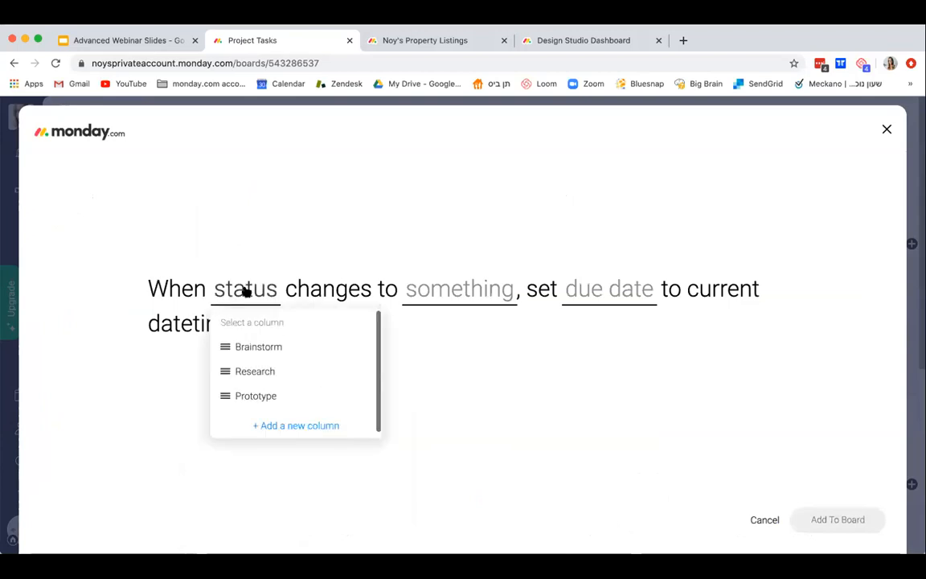
pyautogui.click(272, 398)
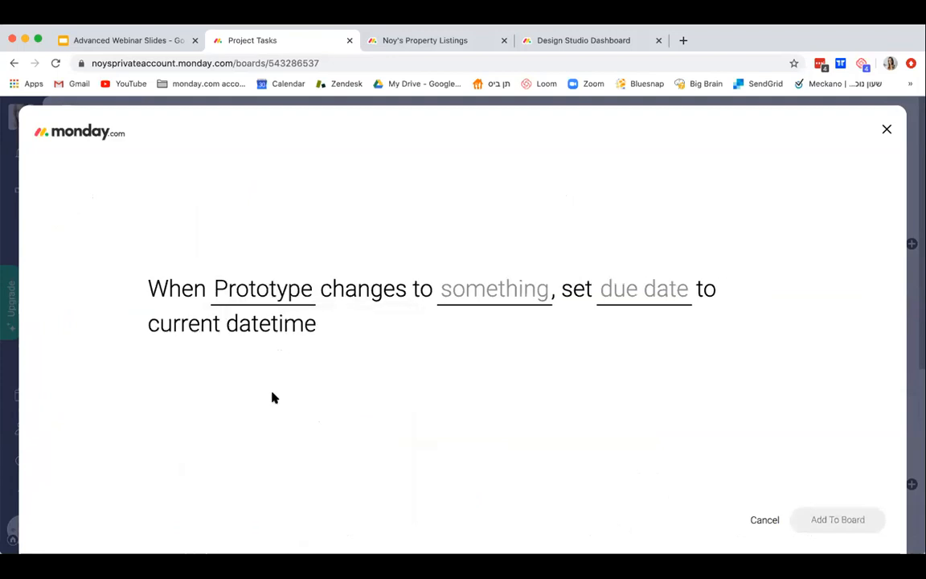
pyautogui.click(494, 301)
pyautogui.click(521, 420)
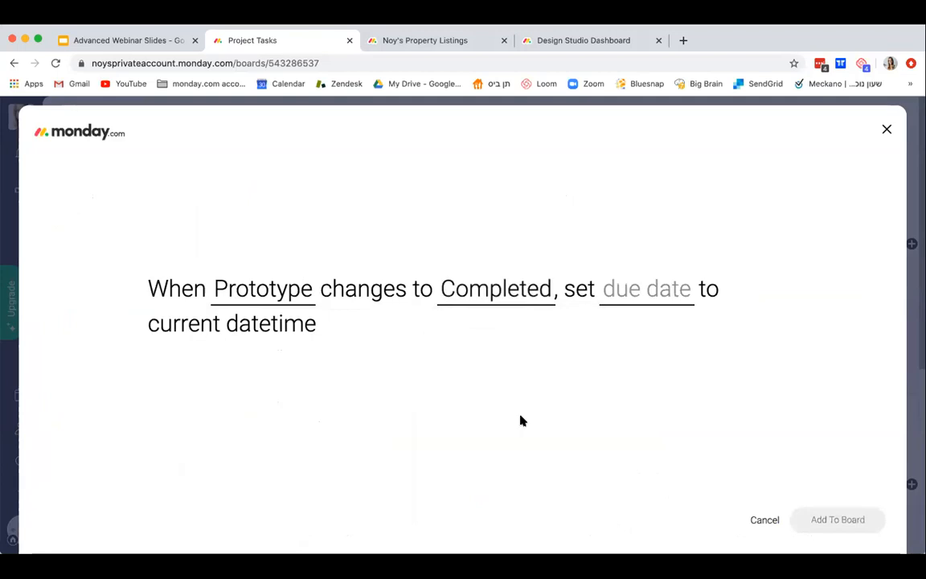
pyautogui.click(611, 294)
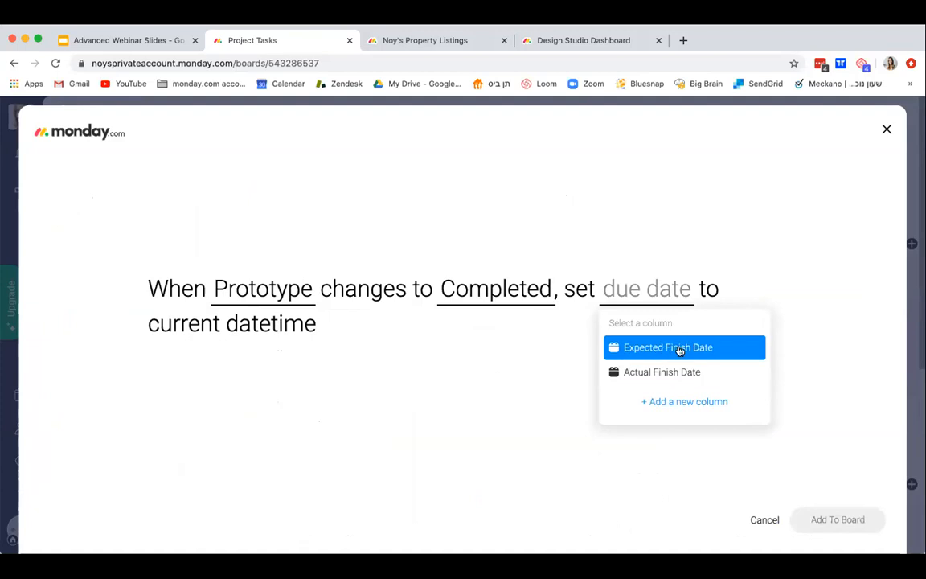
pyautogui.click(680, 381)
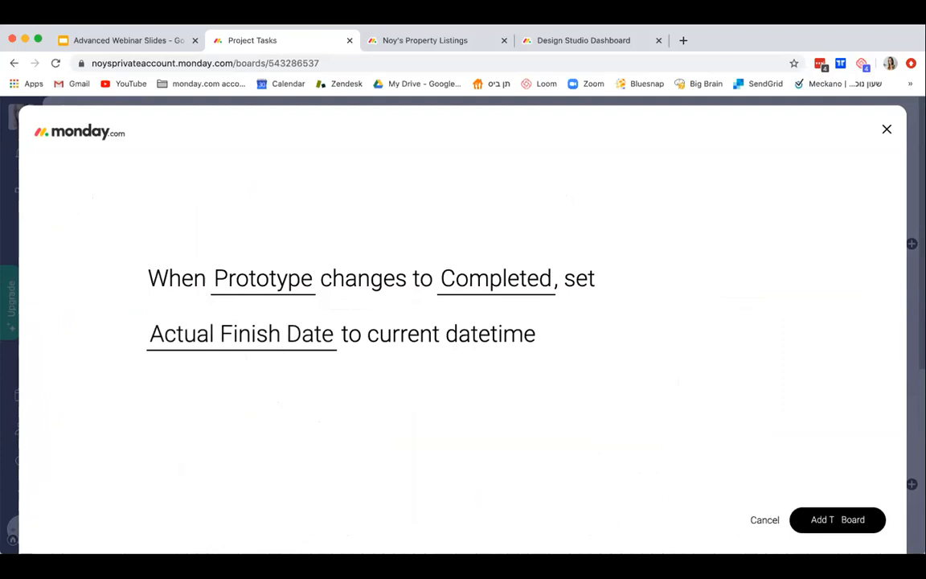
pyautogui.click(840, 519)
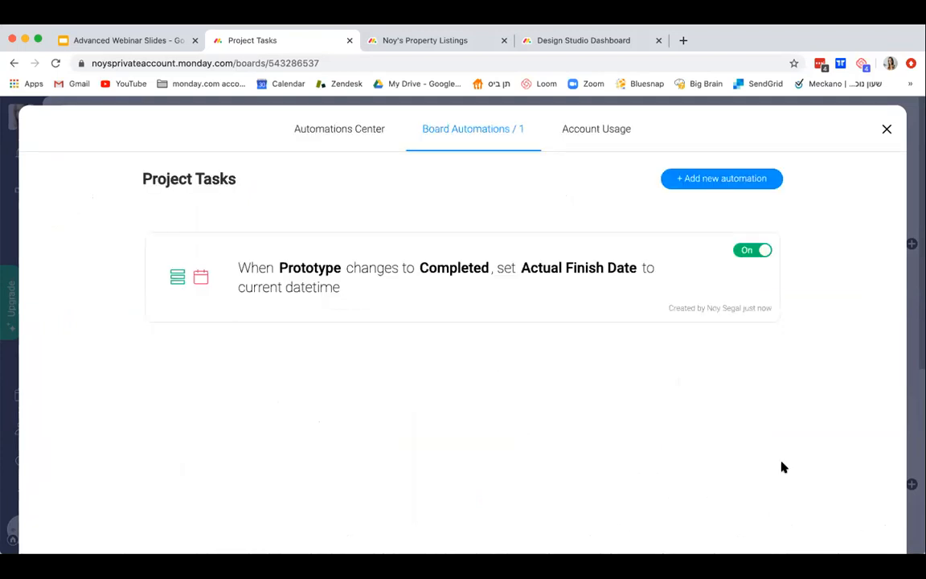
pyautogui.click(887, 134)
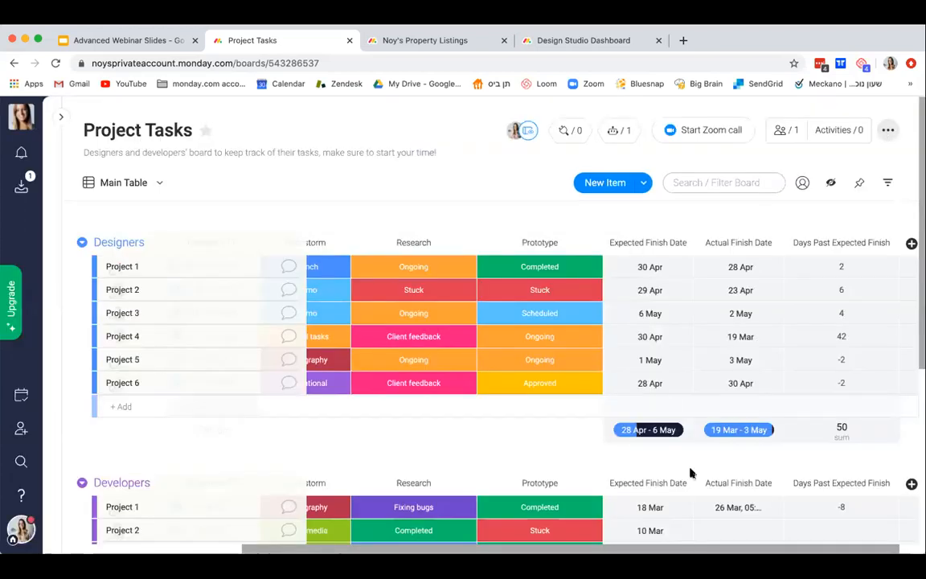
# Step: Set the Prototype status of Project 2 in the Developers group to Completed
pyautogui.scroll(-3, 692, 471)
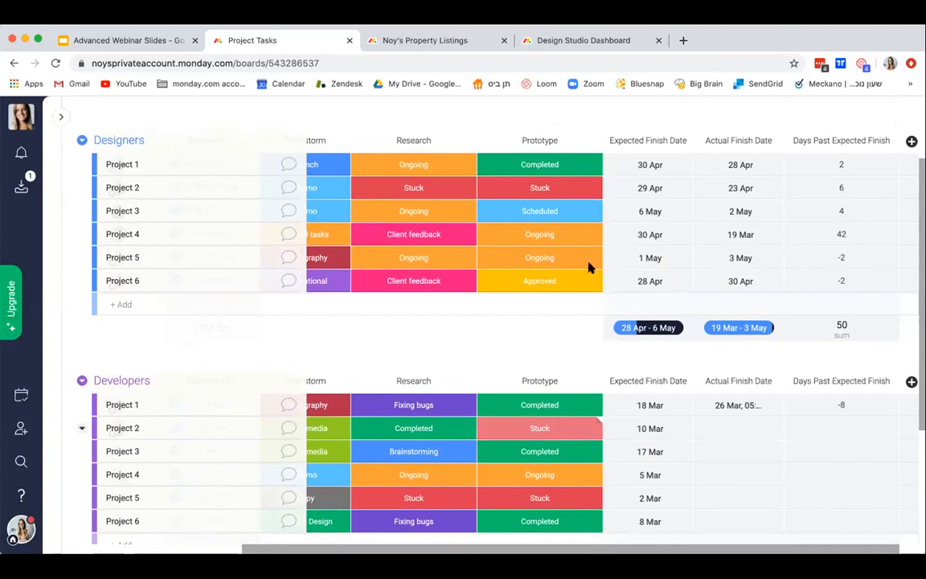
pyautogui.click(554, 422)
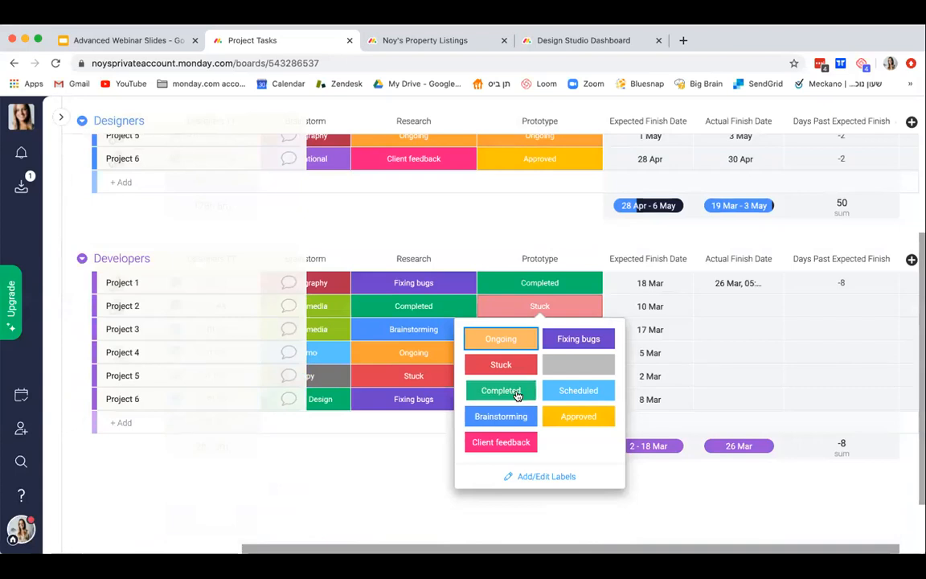
pyautogui.click(516, 392)
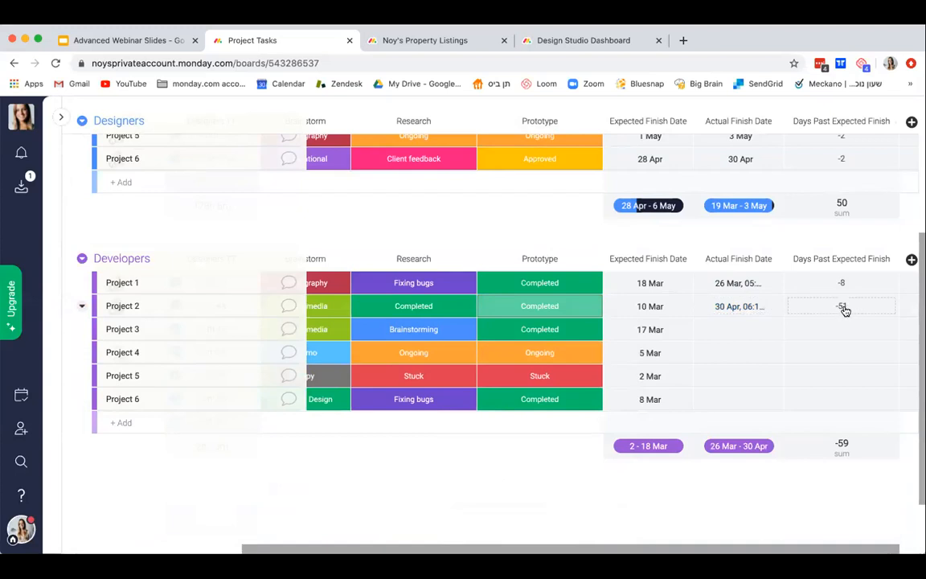
pyautogui.scroll(1, 845, 310)
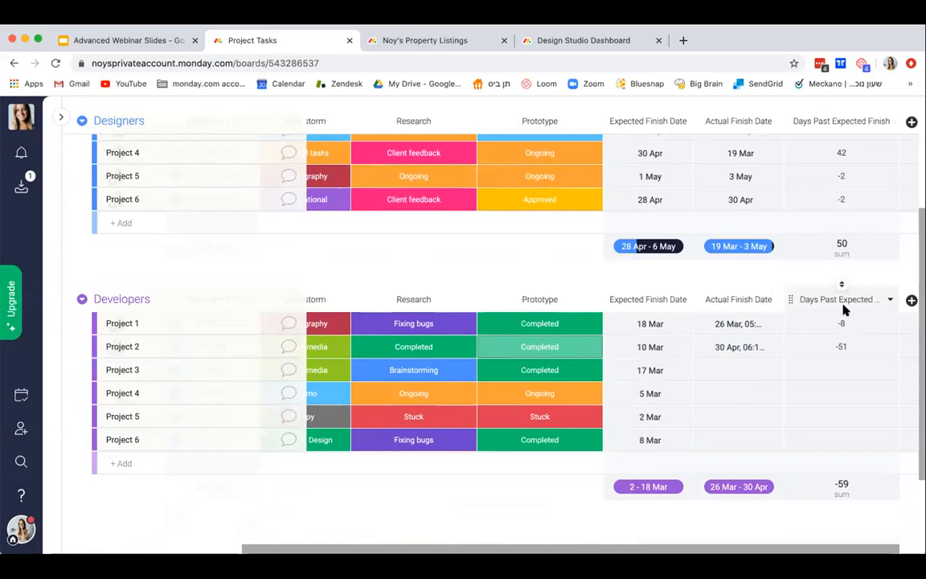
pyautogui.scroll(3, 845, 310)
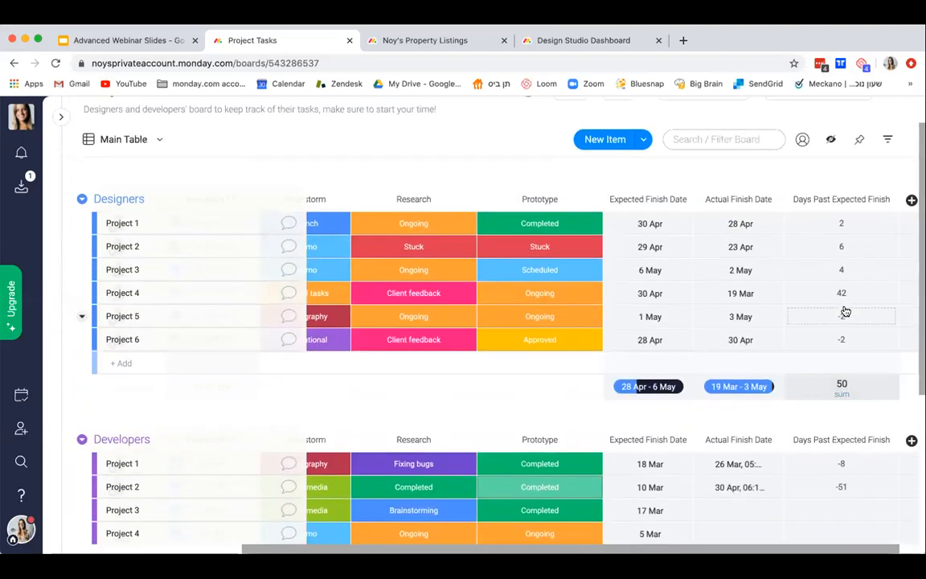
# Step: Set the Prototype status of Project 4 in the Developers group to Completed
pyautogui.scroll(-1, 846, 311)
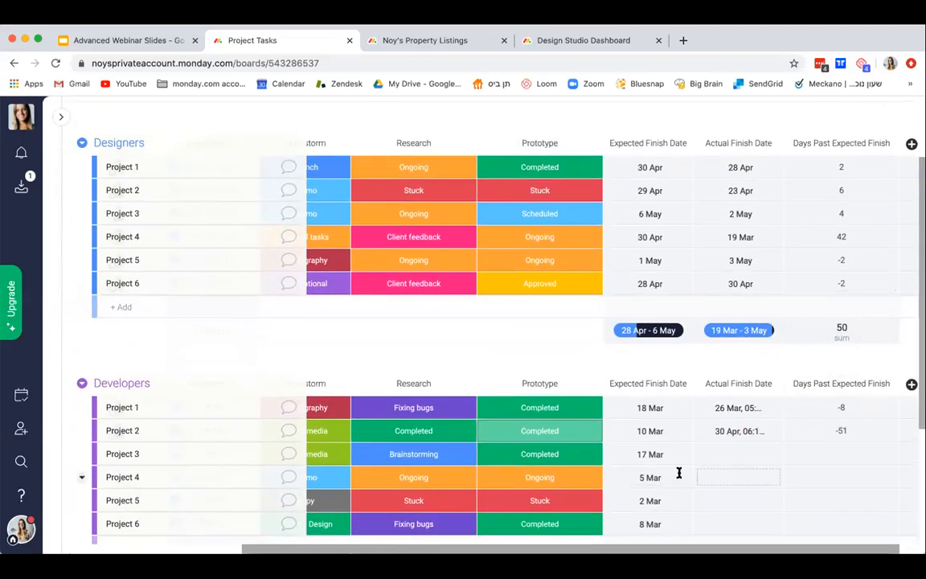
pyautogui.click(571, 482)
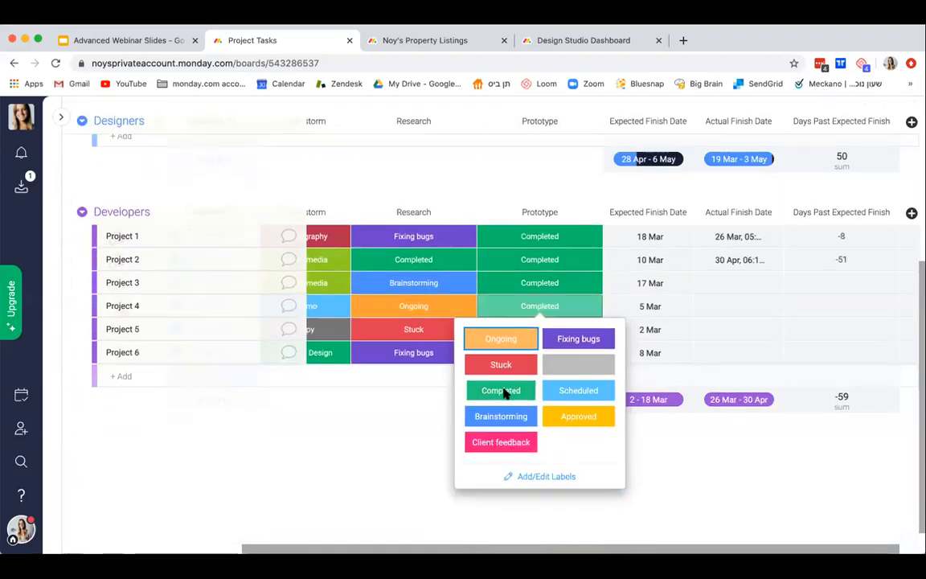
pyautogui.click(502, 391)
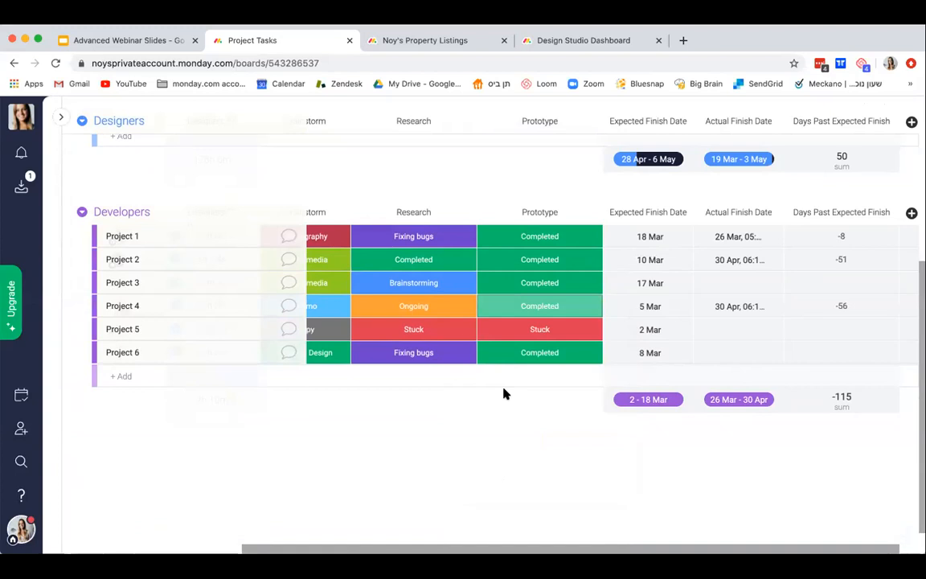
pyautogui.scroll(5, 504, 394)
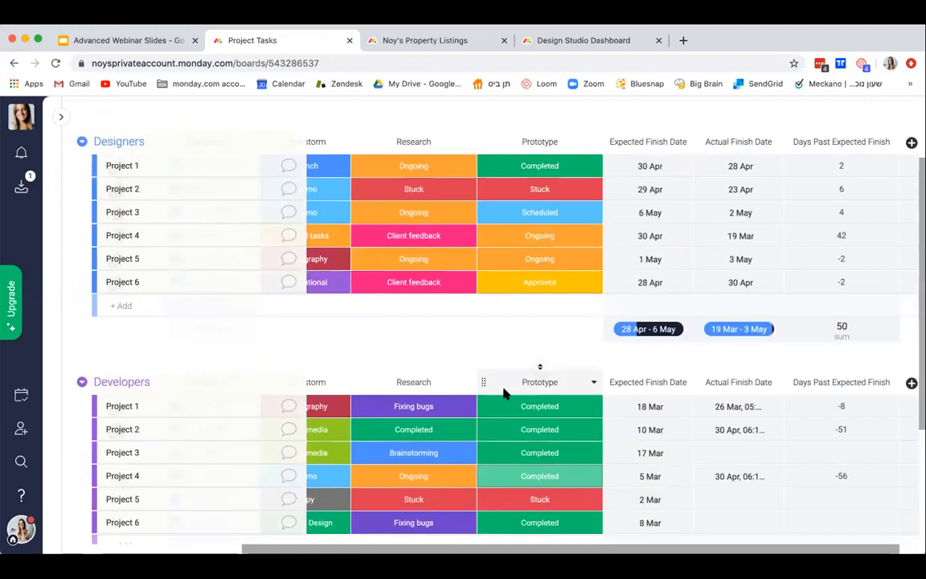
pyautogui.hscroll(-5, 504, 394)
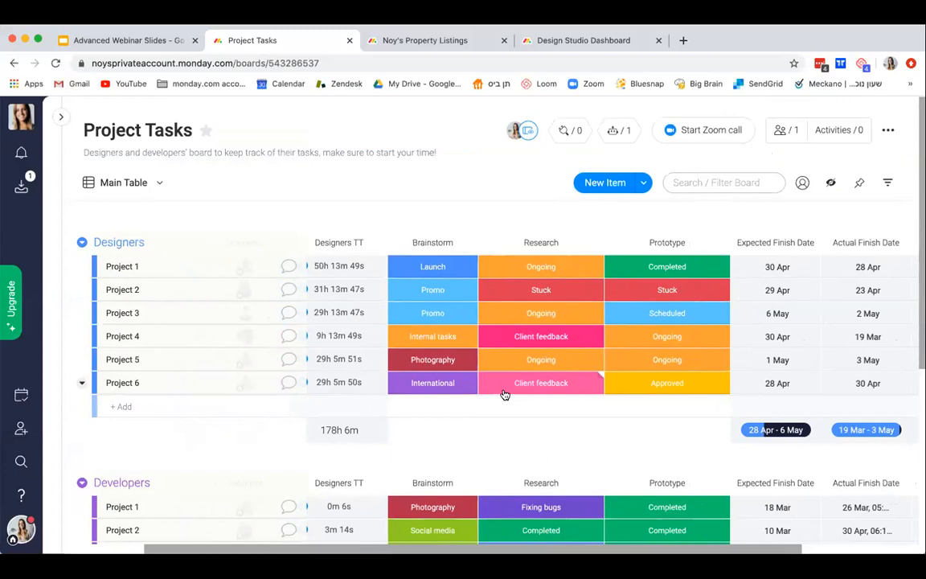
# Step: Look over the column types available for the board and the basic and featured automation recipes, closing both without adding anything
pyautogui.hscroll(3, 504, 391)
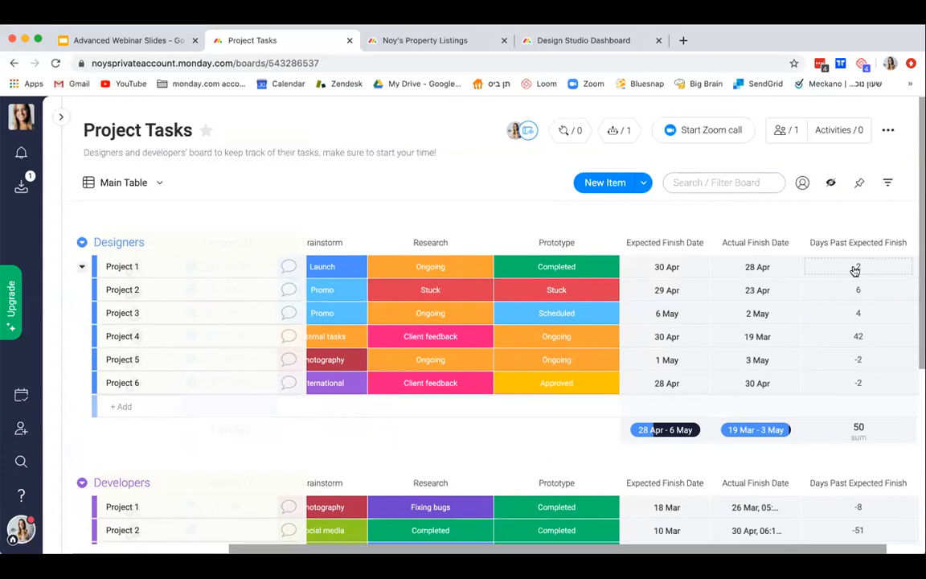
pyautogui.hscroll(2, 874, 271)
pyautogui.click(887, 244)
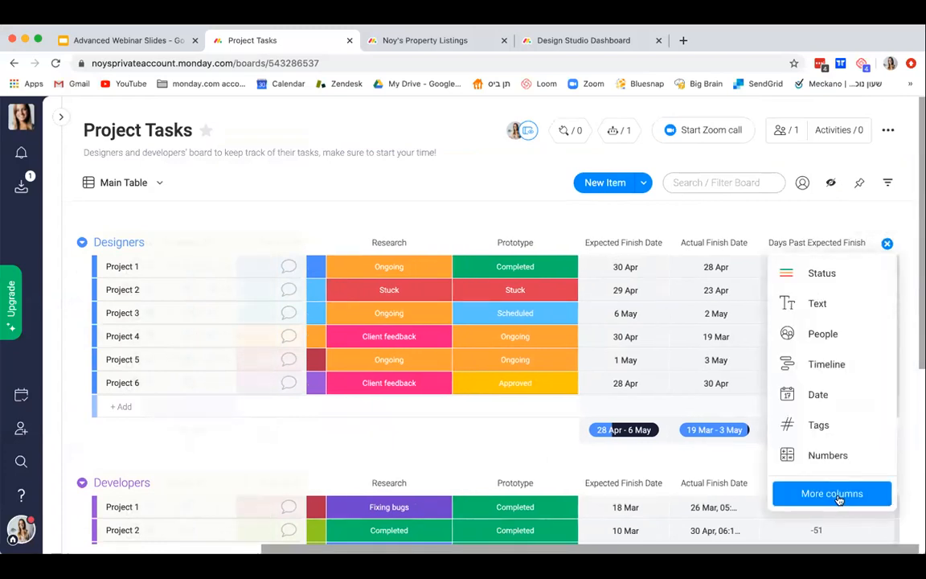
pyautogui.press('Escape')
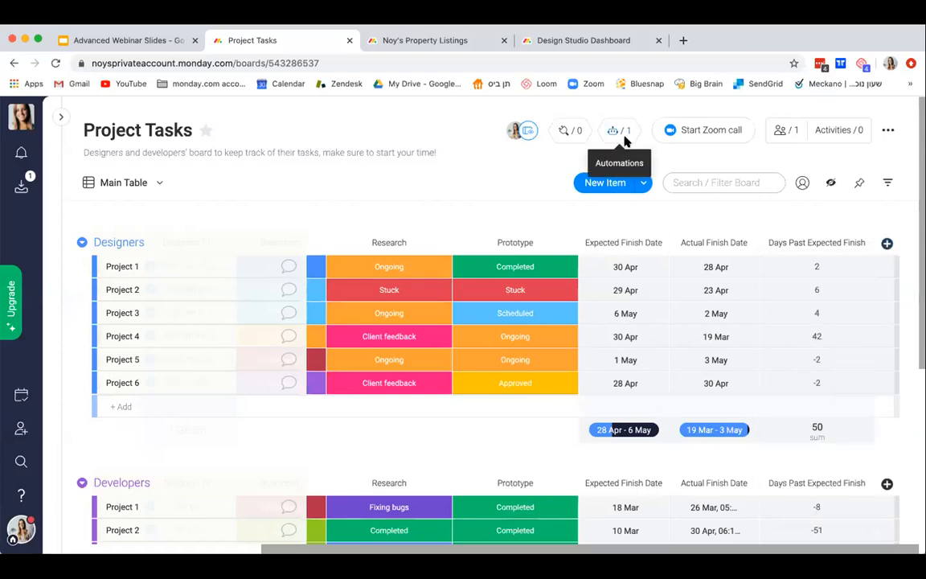
pyautogui.click(623, 133)
pyautogui.scroll(-2, 306, 455)
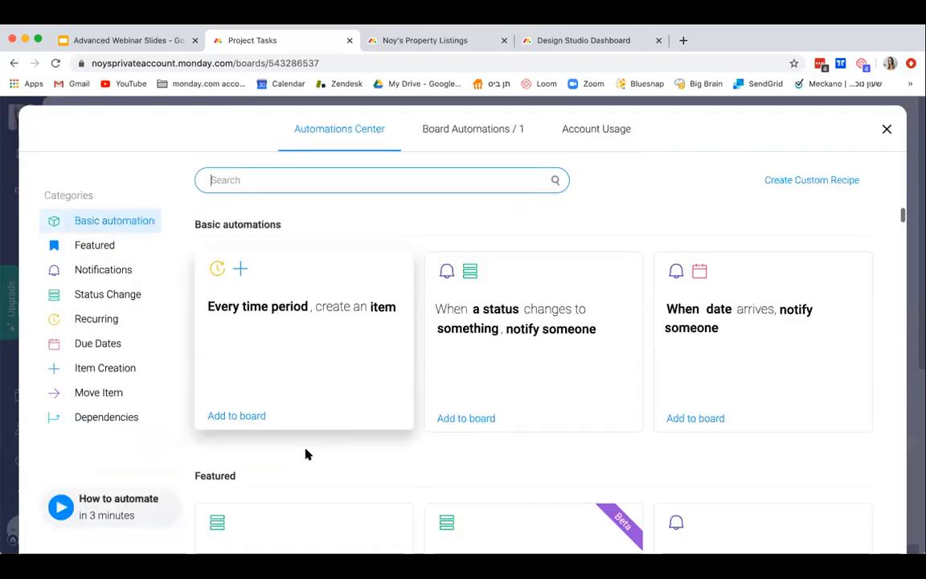
pyautogui.scroll(-3, 306, 454)
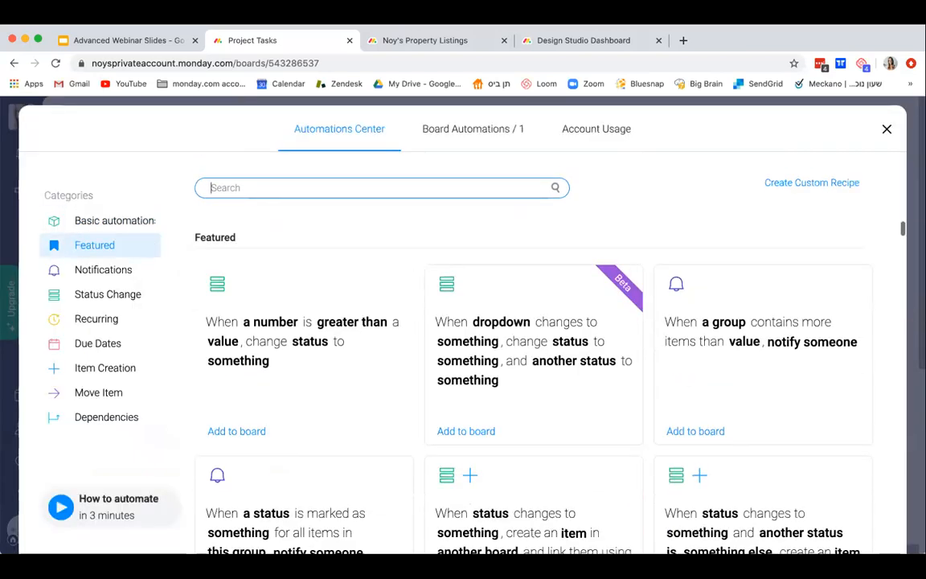
pyautogui.click(887, 131)
# Step: Switch the Project Tasks board from the main table to its Timeline view and open that view's settings
pyautogui.hscroll(-2, 814, 334)
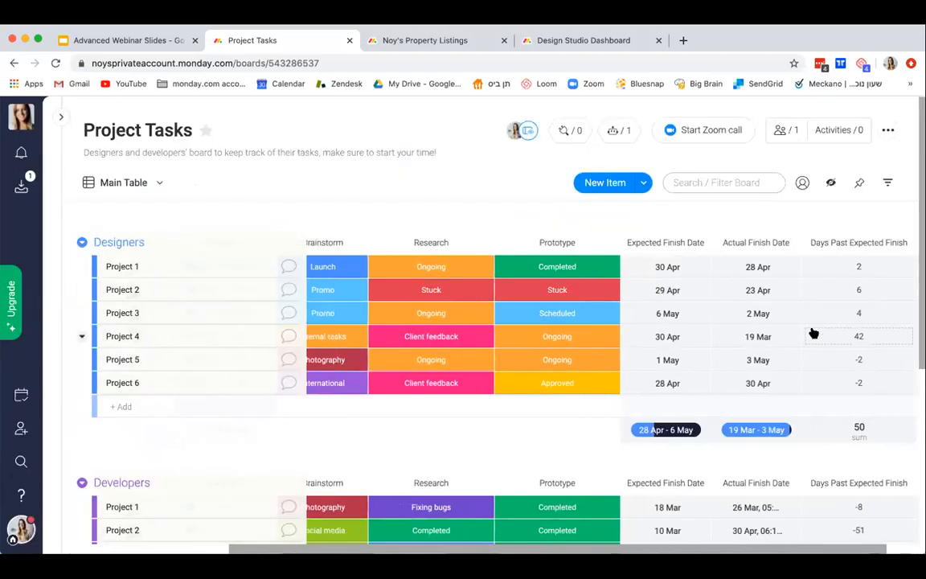
pyautogui.hscroll(-2, 813, 334)
pyautogui.scroll(-1, 813, 334)
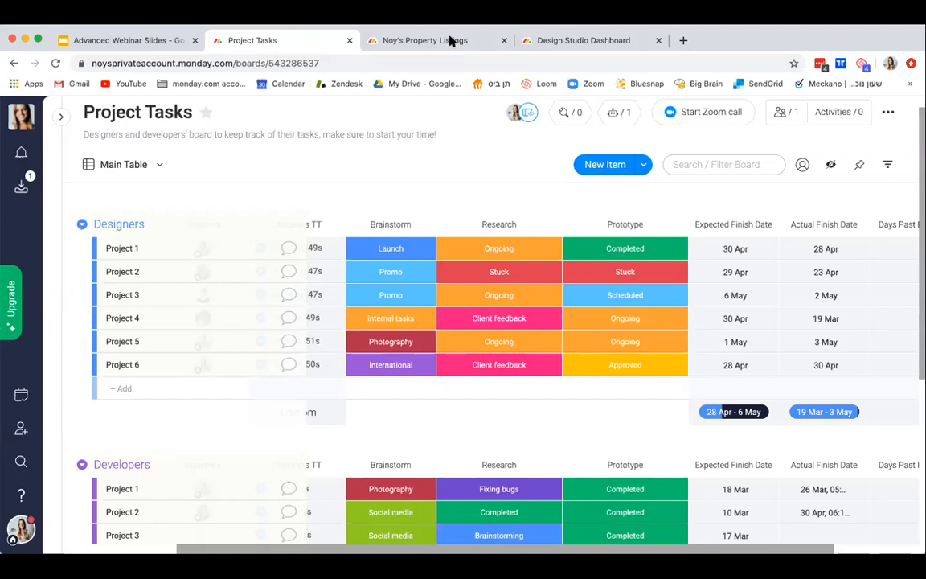
pyautogui.click(160, 167)
pyautogui.moveTo(200, 315)
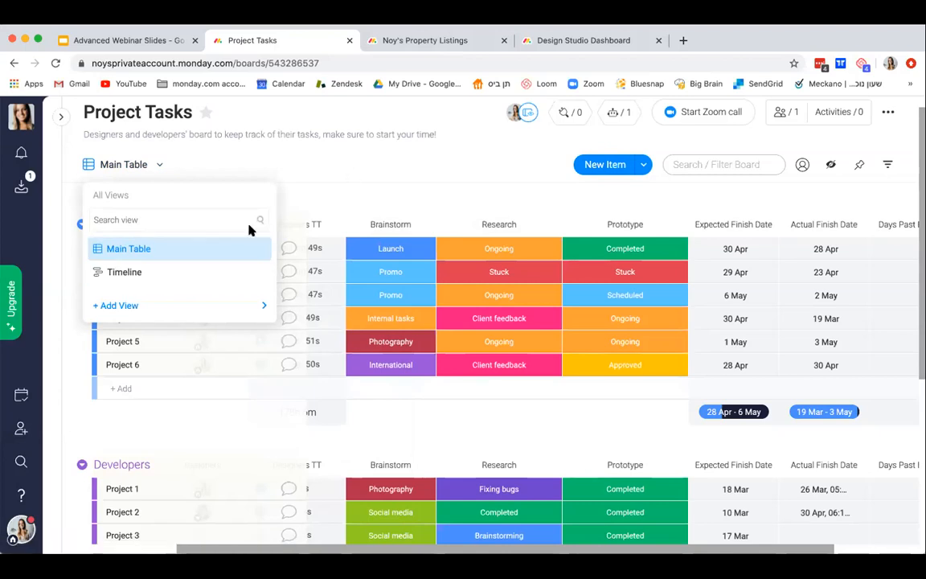
pyautogui.click(196, 268)
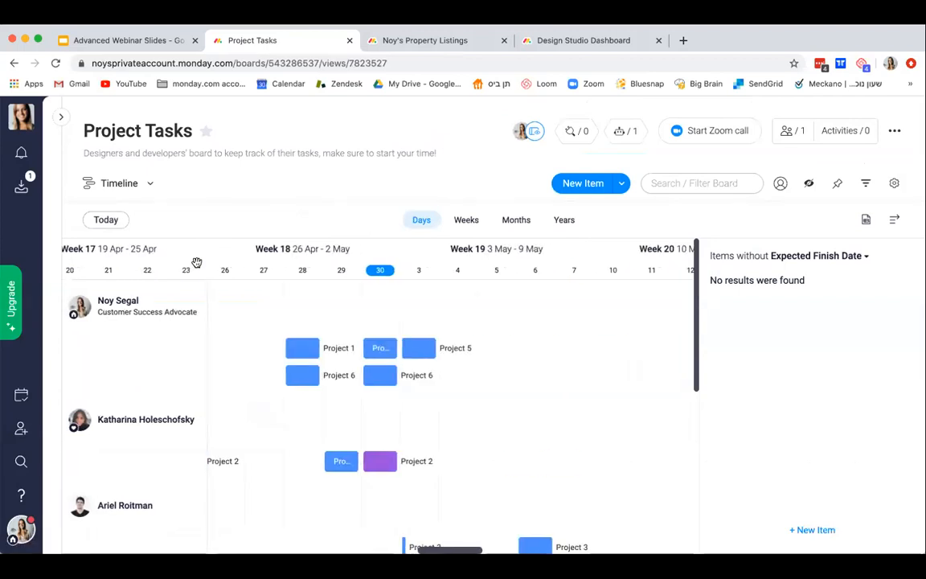
pyautogui.moveTo(305, 349); pyautogui.dragTo(375, 351)
pyautogui.click(893, 189)
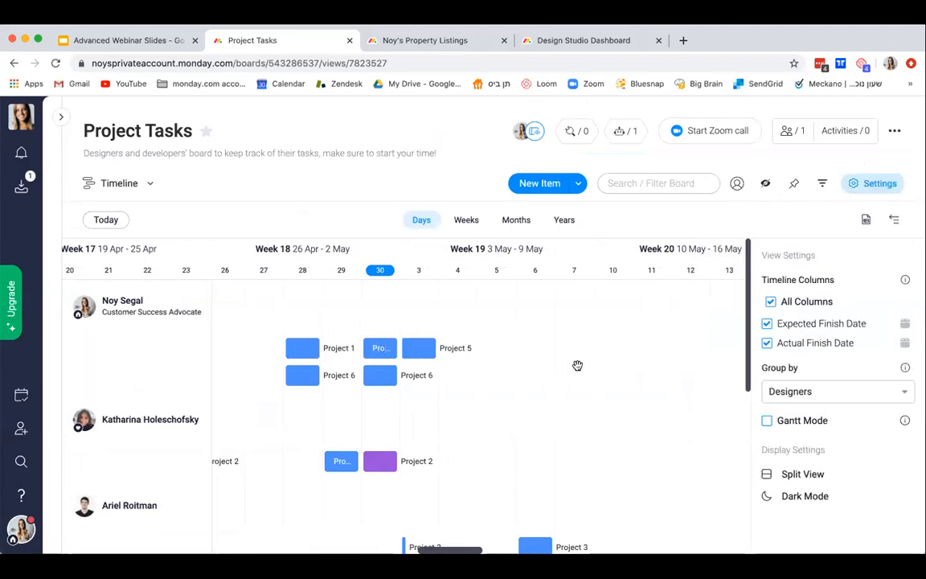
# Step: Open Project 1's details from the timeline, look over its column values and close the card
pyautogui.click(383, 348)
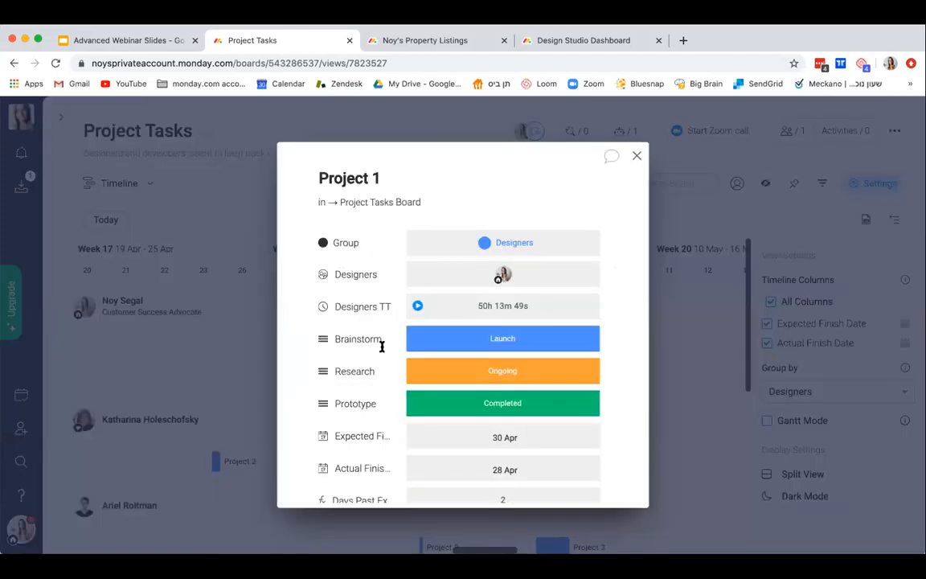
pyautogui.scroll(-1, 455, 345)
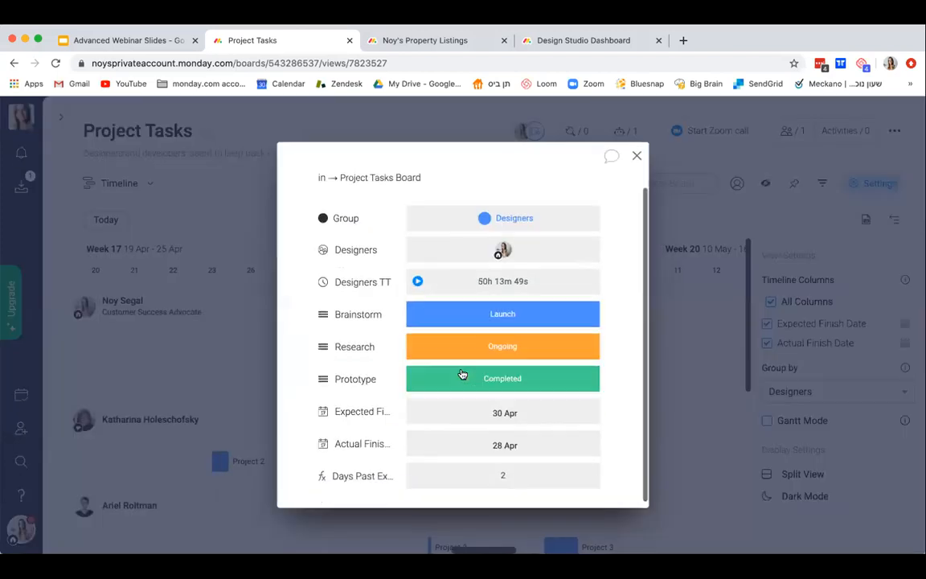
pyautogui.scroll(1, 463, 374)
pyautogui.click(504, 345)
pyautogui.click(535, 279)
pyautogui.click(638, 157)
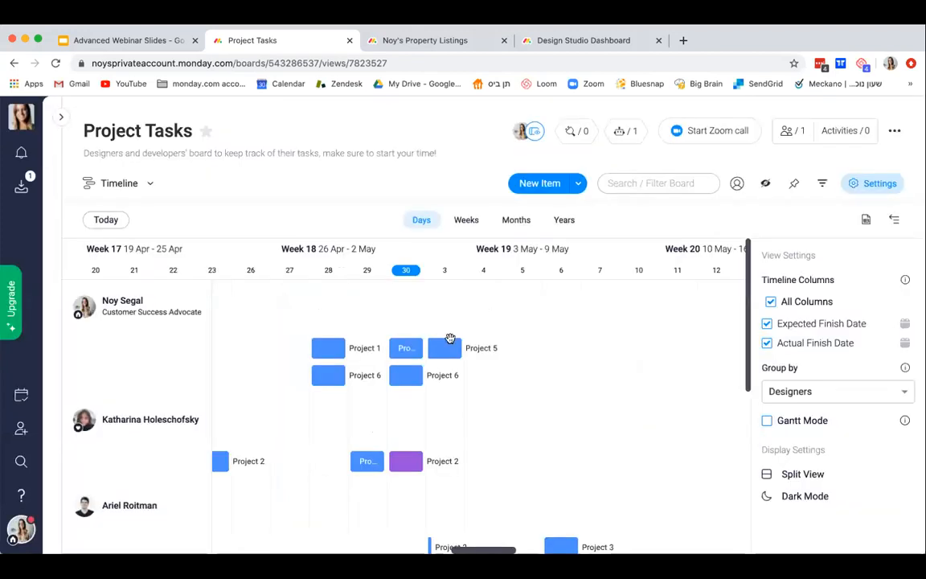
pyautogui.moveTo(457, 339)
pyautogui.mouseDown()
pyautogui.moveTo(480, 341)
pyautogui.moveTo(456, 336)
pyautogui.mouseUp()
# Step: Add a Chart view to the Project Tasks board, keeping its default name
pyautogui.click(151, 186)
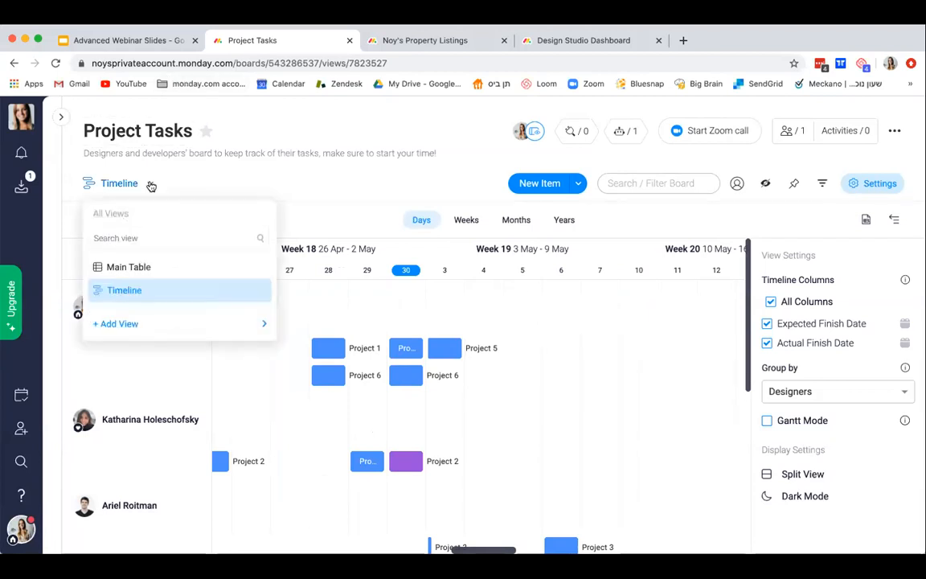
pyautogui.moveTo(138, 326)
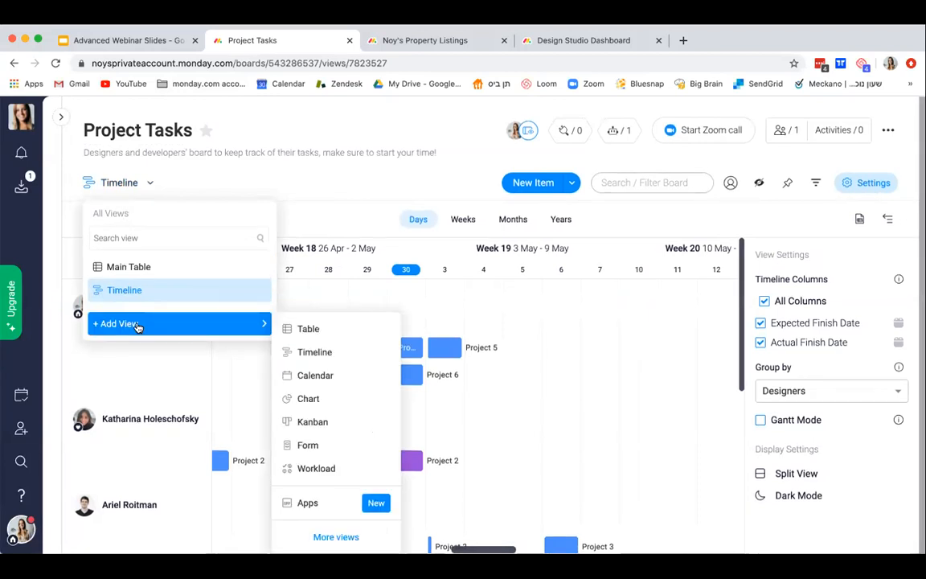
pyautogui.click(312, 402)
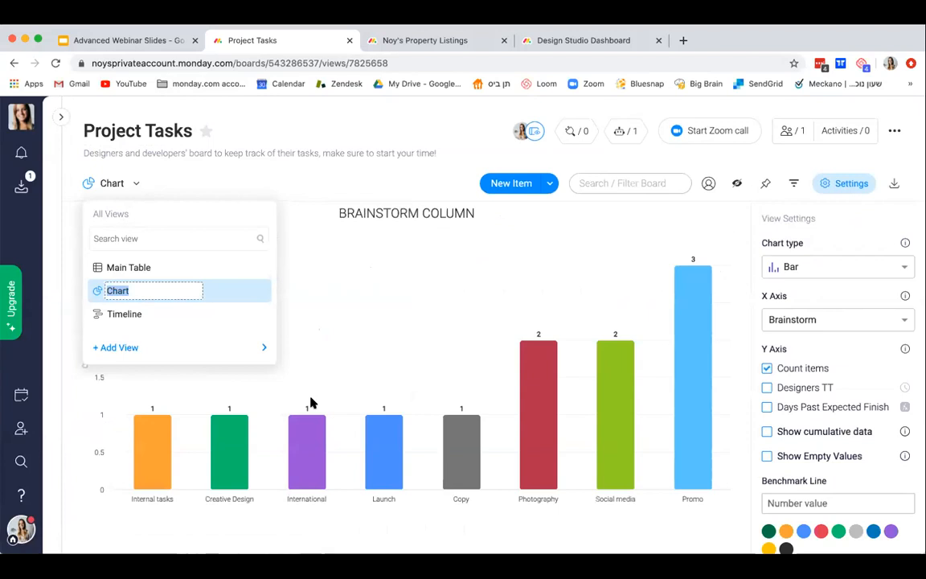
pyautogui.click(282, 186)
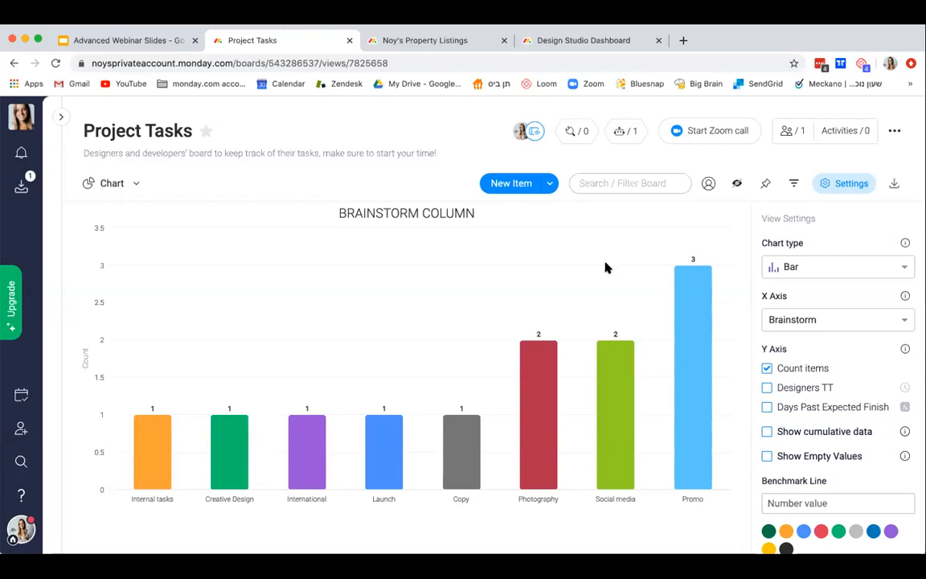
# Step: Try the Pie chart type for the Brainstorm data and set the chart type to Line
pyautogui.click(822, 269)
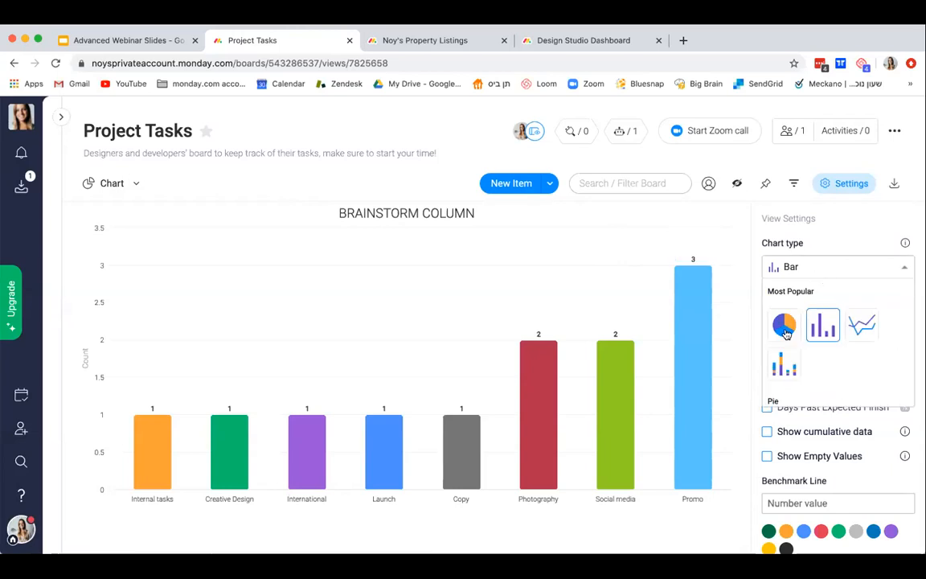
pyautogui.click(784, 326)
pyautogui.click(819, 268)
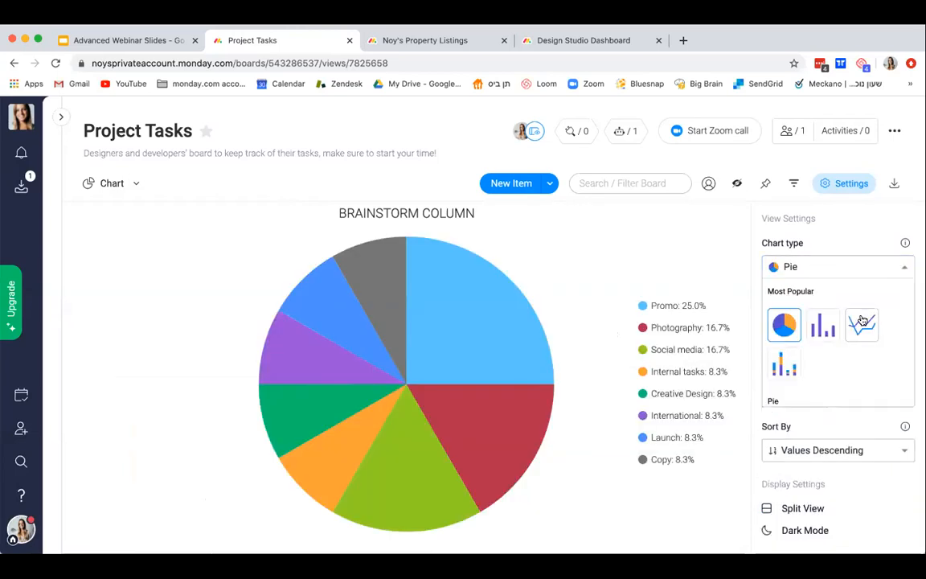
pyautogui.click(862, 322)
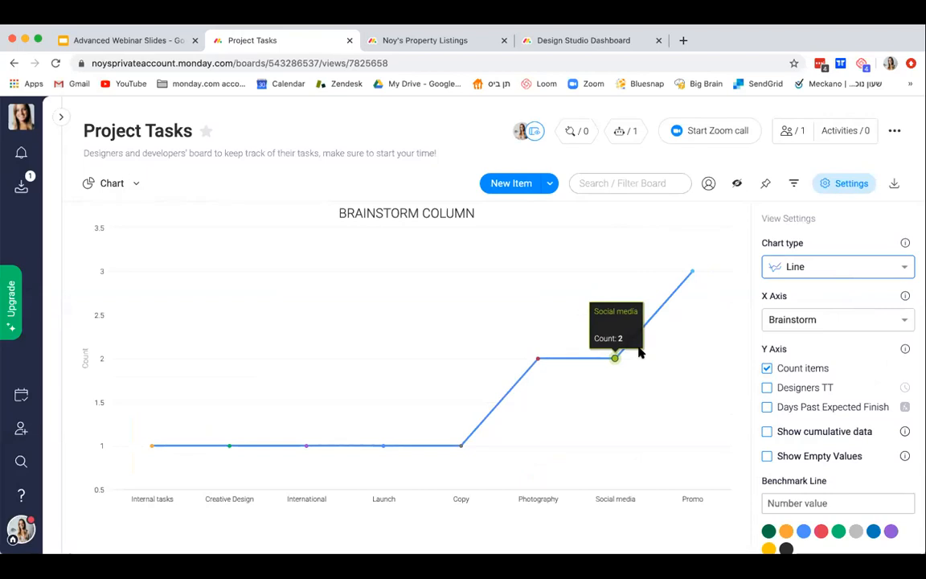
# Step: Set the chart's X axis to the Research column and review the remaining chart settings
pyautogui.click(795, 326)
pyautogui.click(795, 370)
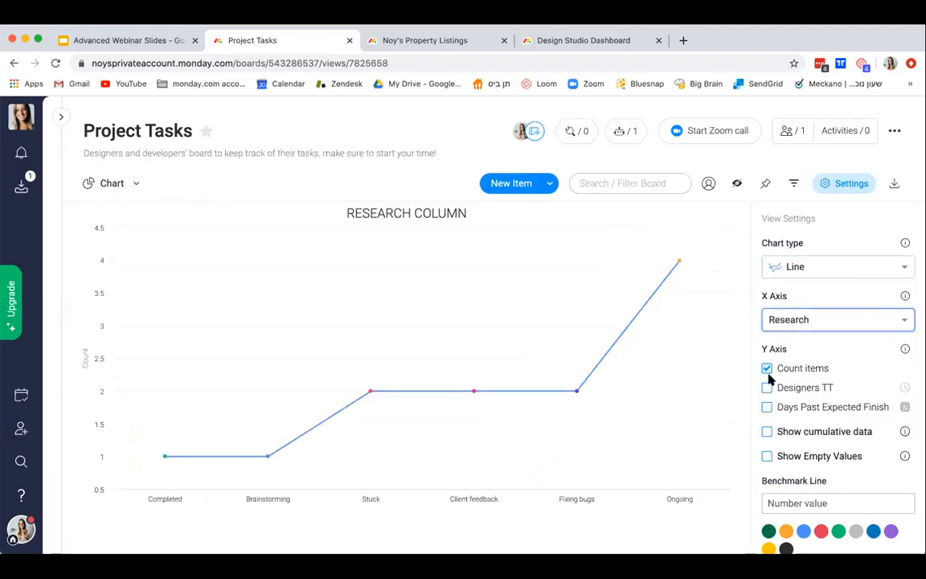
pyautogui.scroll(-2, 778, 388)
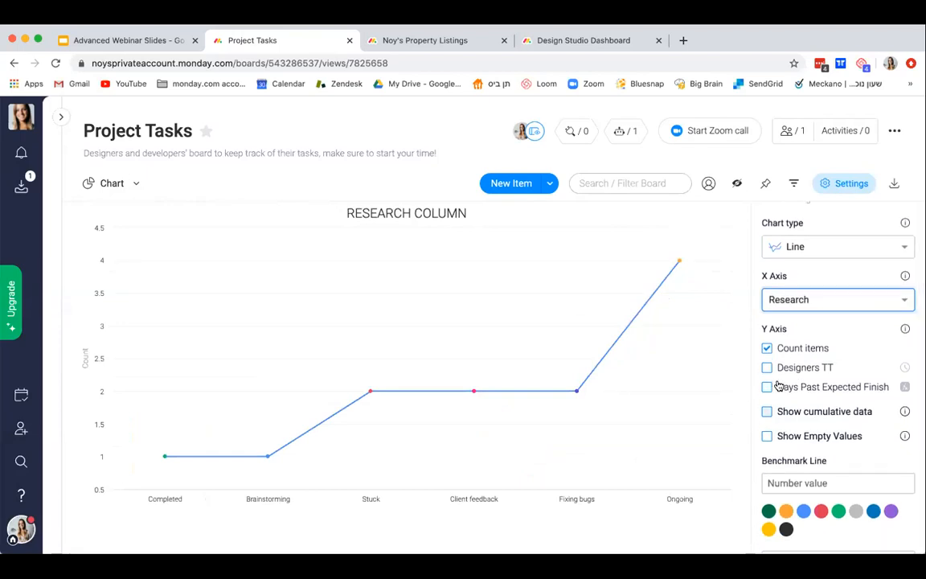
pyautogui.scroll(-4, 796, 413)
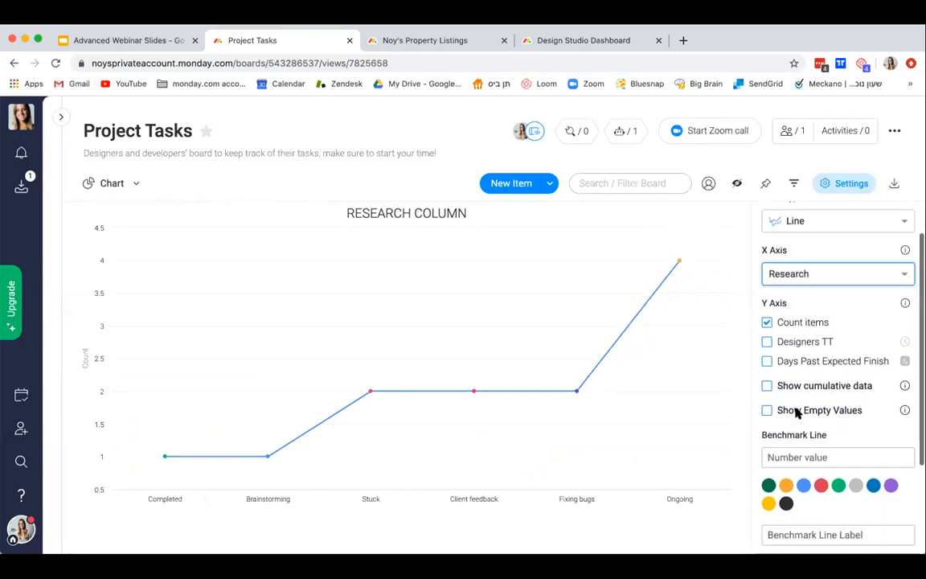
pyautogui.scroll(-1, 796, 413)
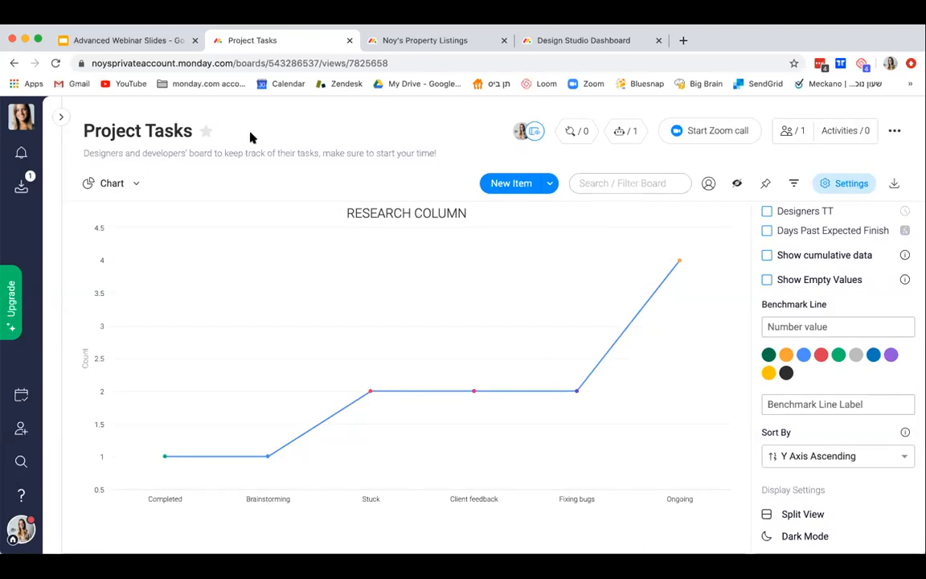
# Step: Open the Bugs Queue board from the Advanced Webinar folder and collapse the workspace list
pyautogui.click(62, 119)
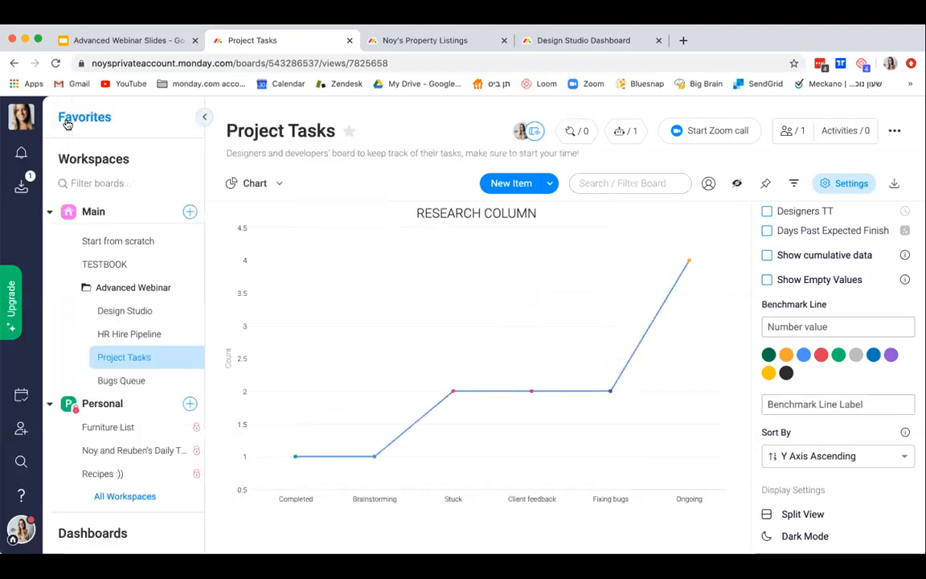
pyautogui.click(135, 384)
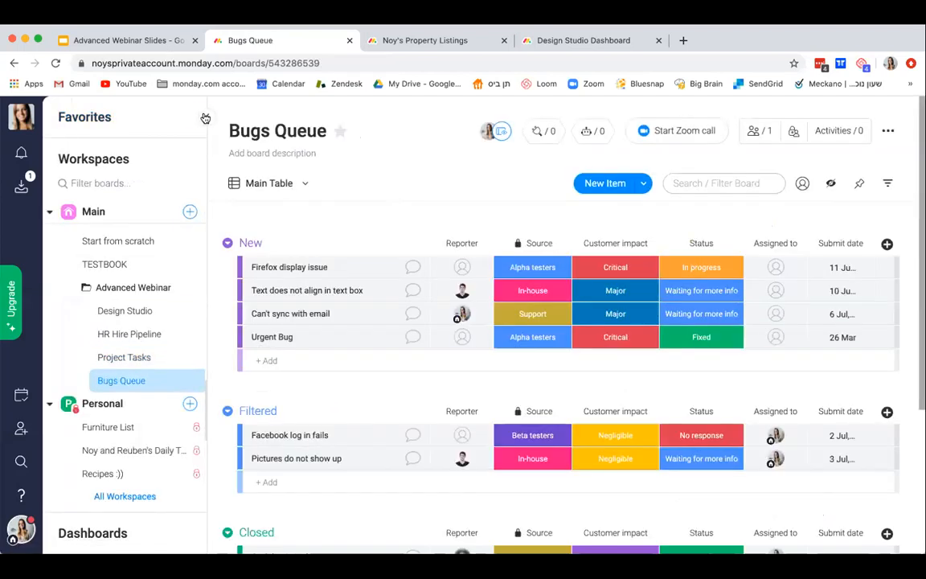
pyautogui.click(204, 117)
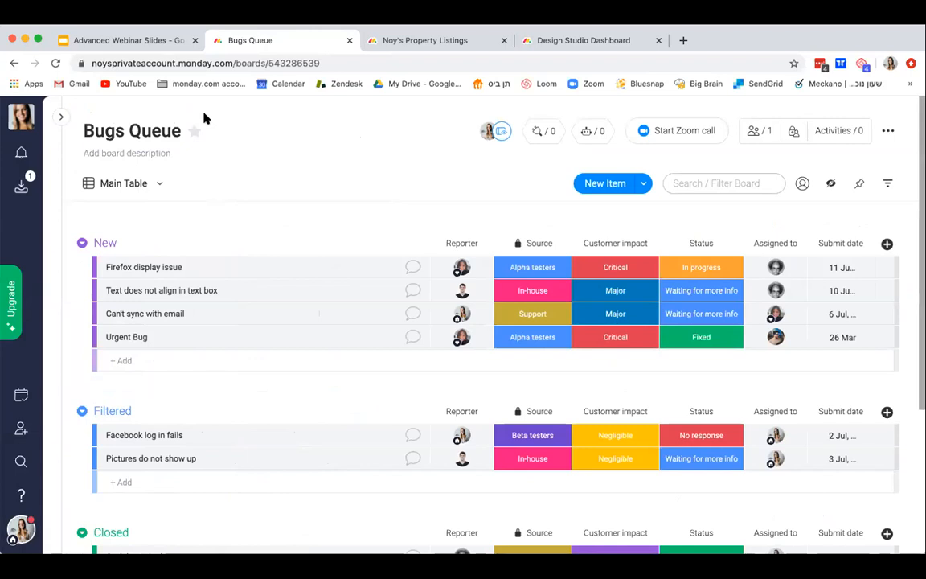
# Step: Add a Form view to the Bugs Queue board, keeping its default name
pyautogui.click(156, 190)
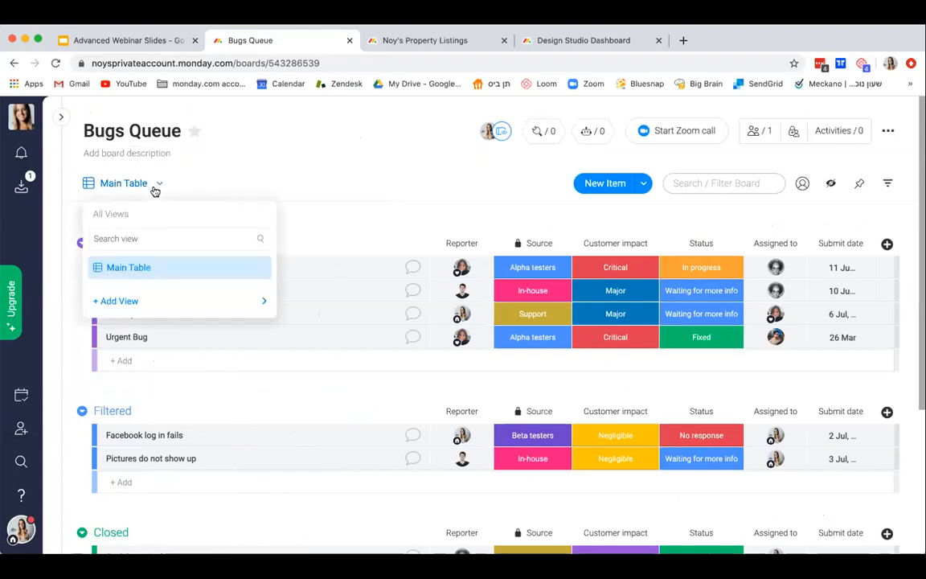
pyautogui.moveTo(156, 302)
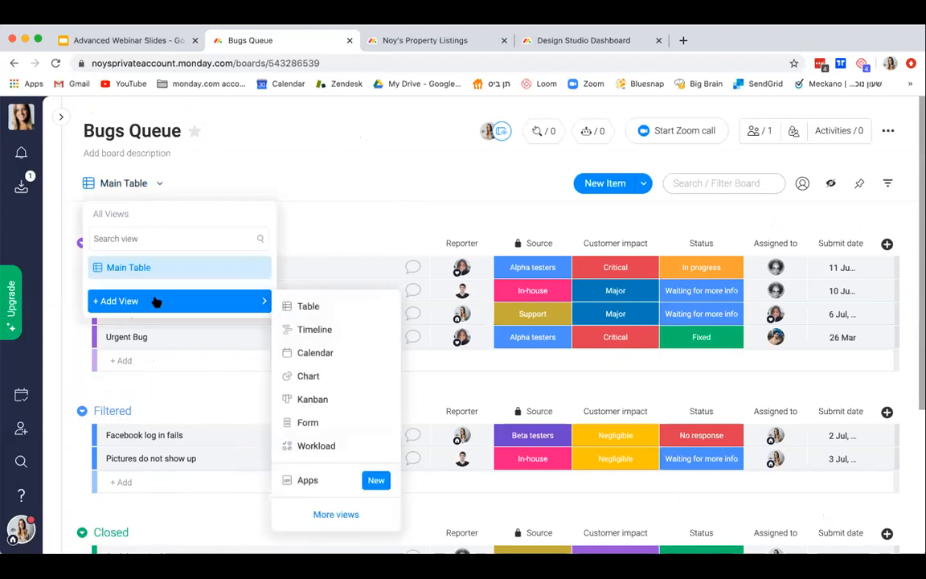
pyautogui.click(322, 424)
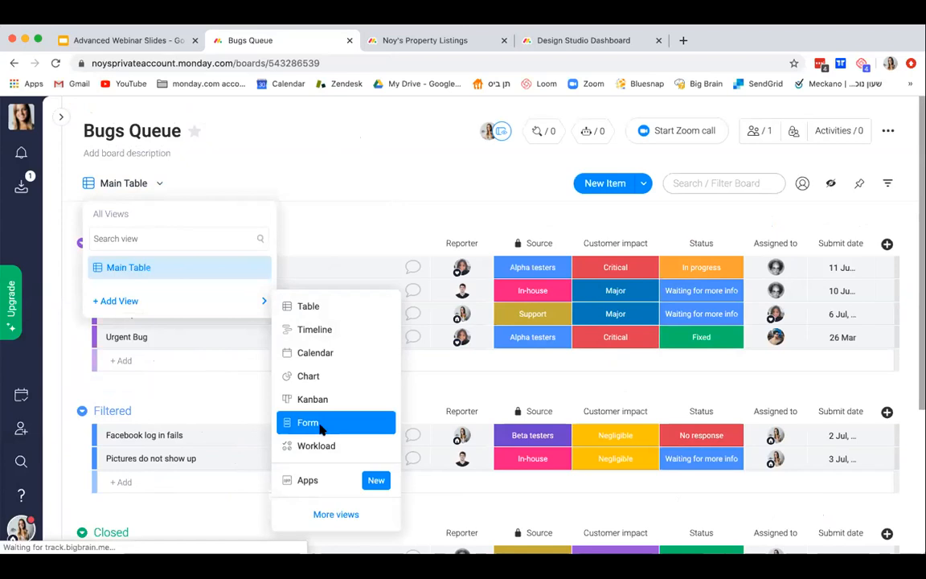
pyautogui.click(135, 189)
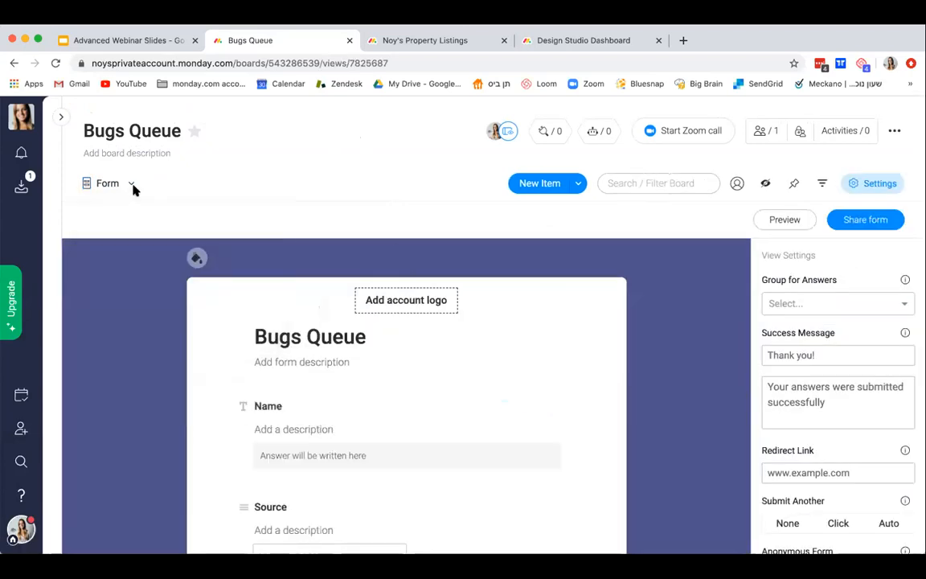
# Step: Look over the upper part of the Bugs Queue form, opening the Name question's title for editing and leaving it
pyautogui.moveTo(674, 373)
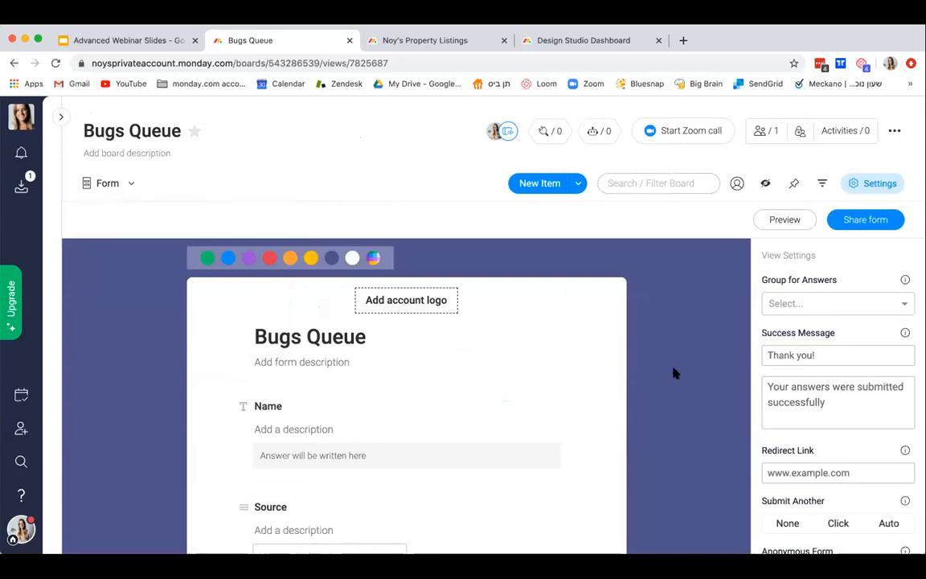
pyautogui.scroll(-2, 674, 373)
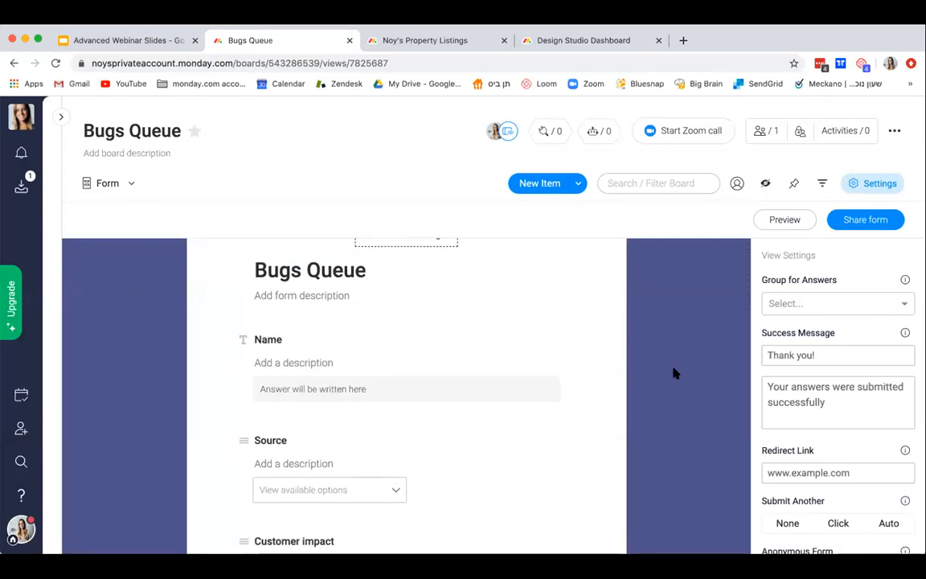
pyautogui.scroll(2, 674, 373)
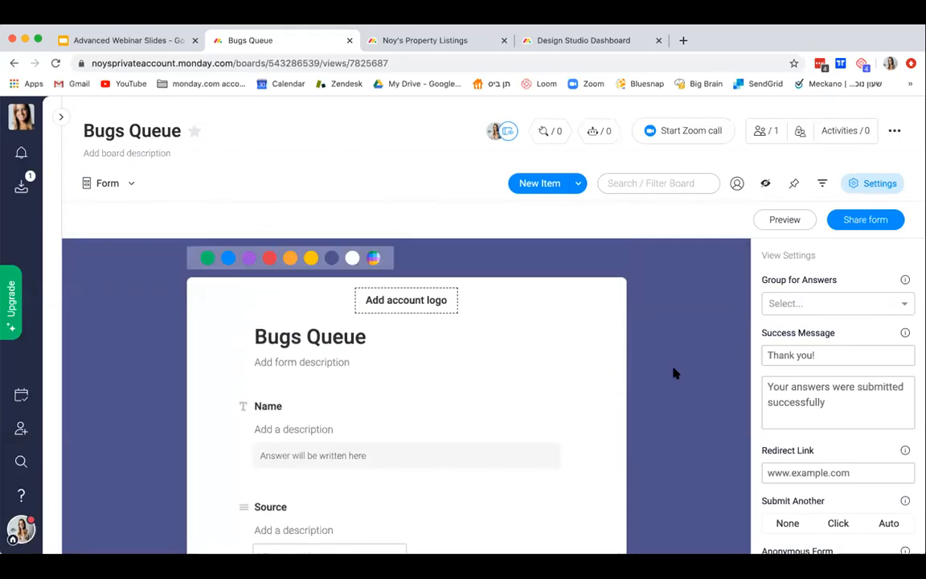
pyautogui.scroll(-4, 674, 373)
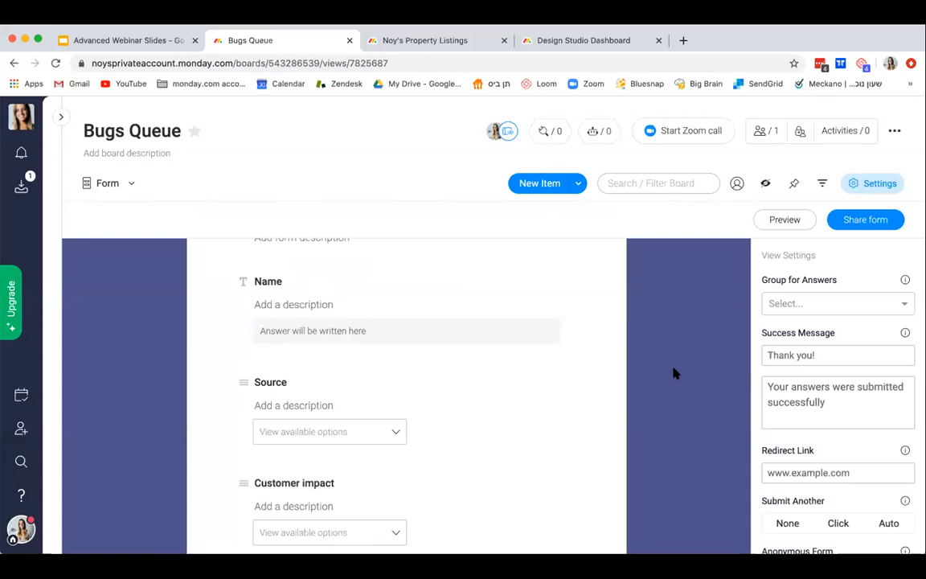
pyautogui.scroll(3, 675, 373)
pyautogui.click(270, 407)
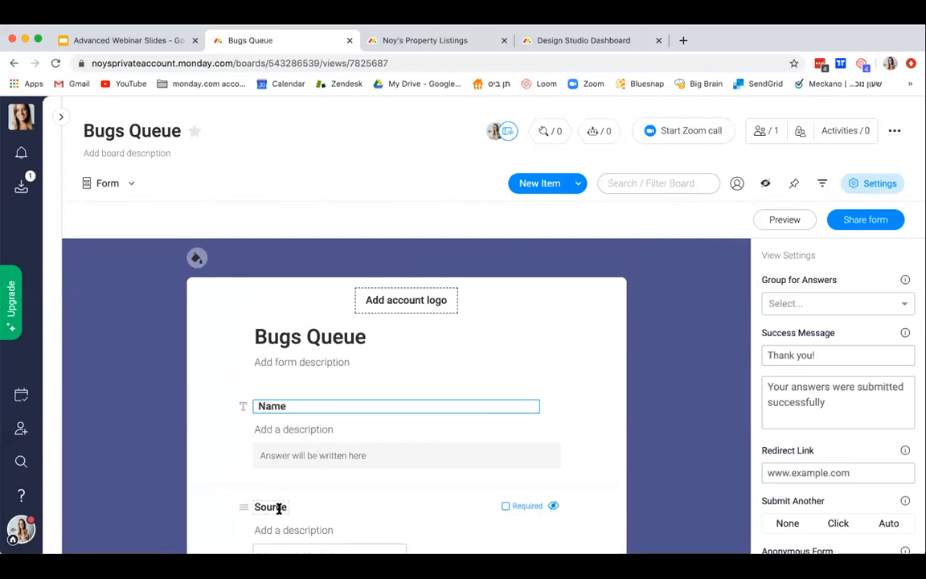
pyautogui.click(696, 348)
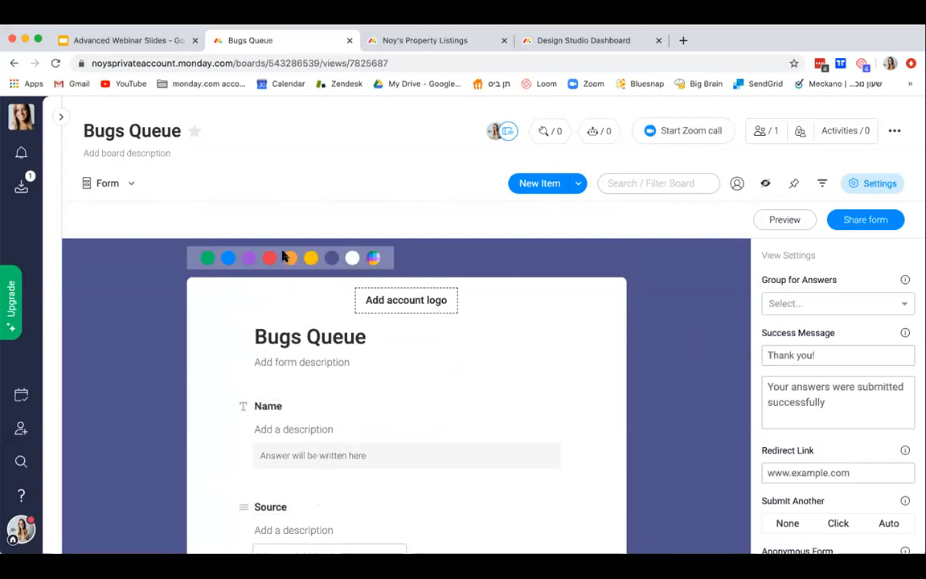
# Step: Look through the form's questions from Name to Update, opening the Customer impact title for editing without changing it
pyautogui.moveTo(637, 336)
pyautogui.scroll(-1, 636, 336)
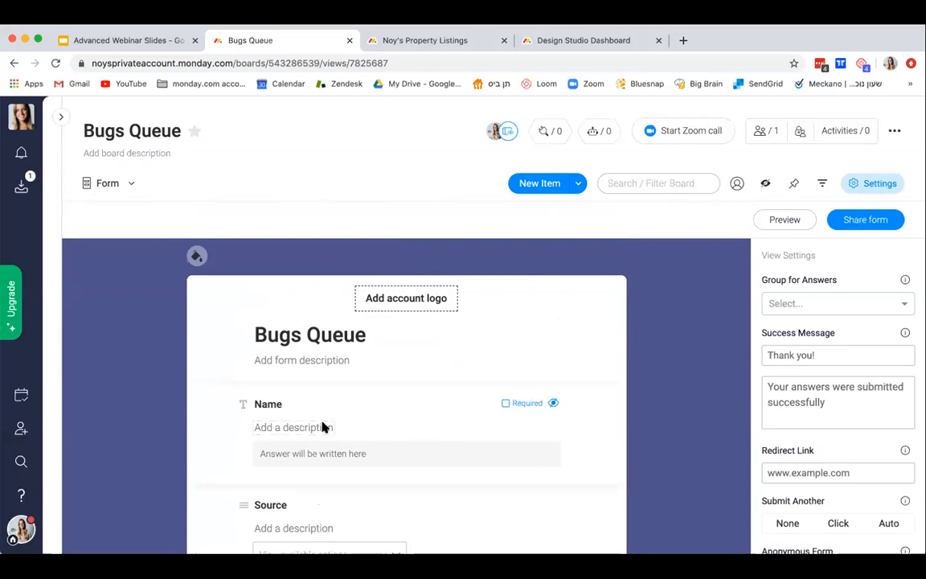
pyautogui.scroll(-5, 320, 420)
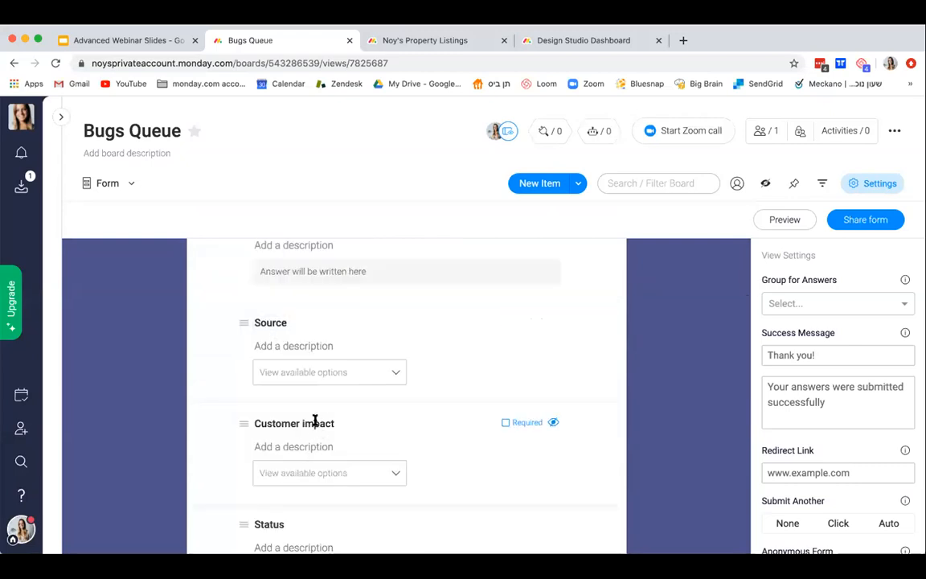
pyautogui.scroll(-4, 264, 530)
pyautogui.scroll(-1, 263, 533)
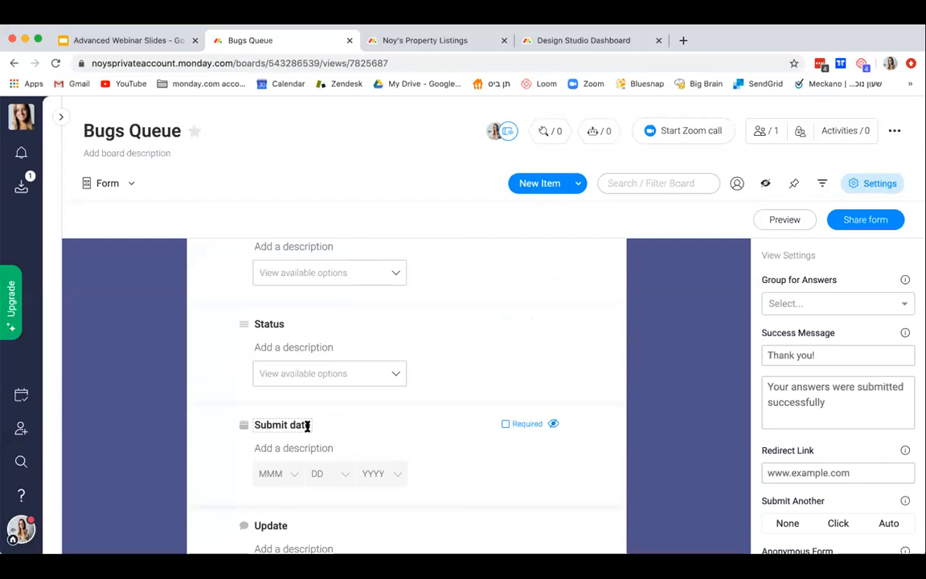
pyautogui.scroll(2, 307, 426)
pyautogui.scroll(3, 308, 426)
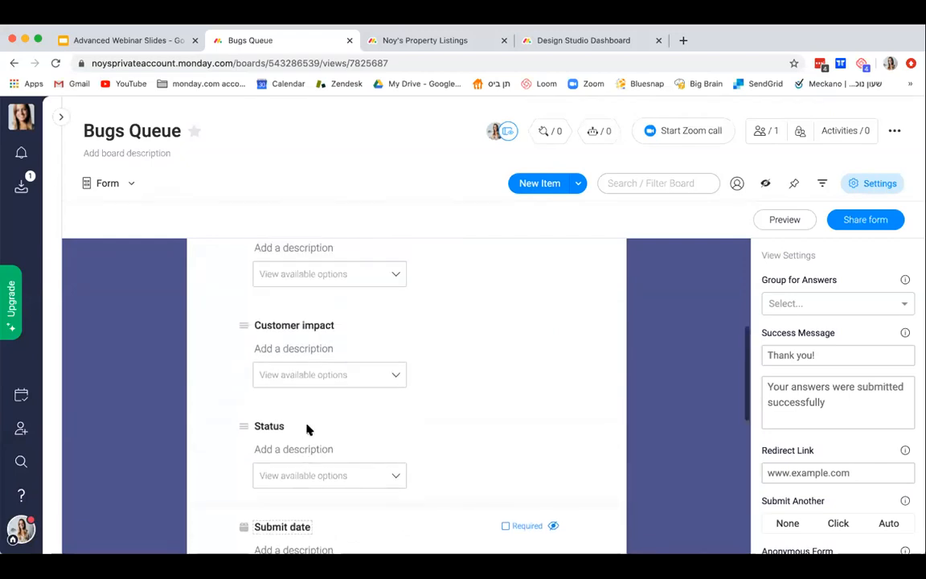
pyautogui.click(302, 377)
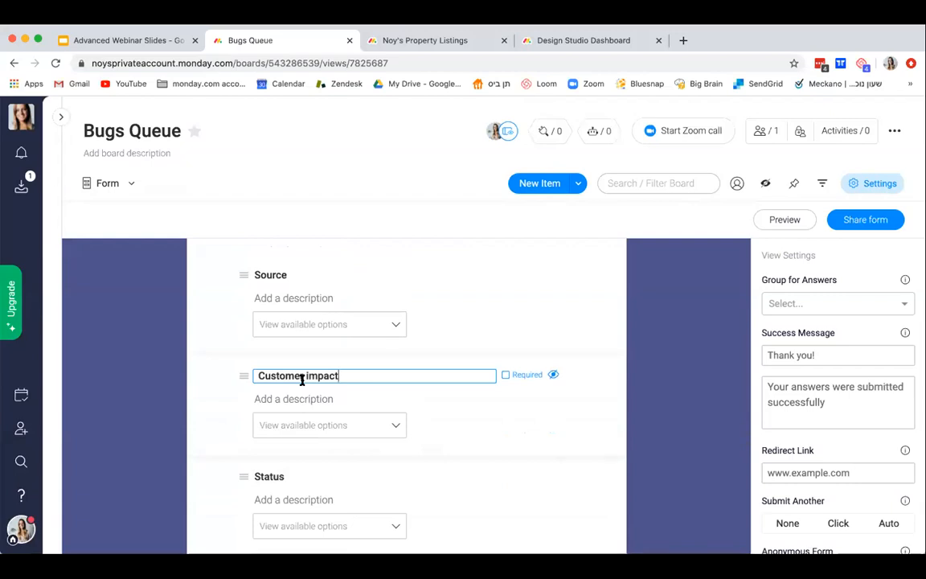
pyautogui.scroll(5, 545, 286)
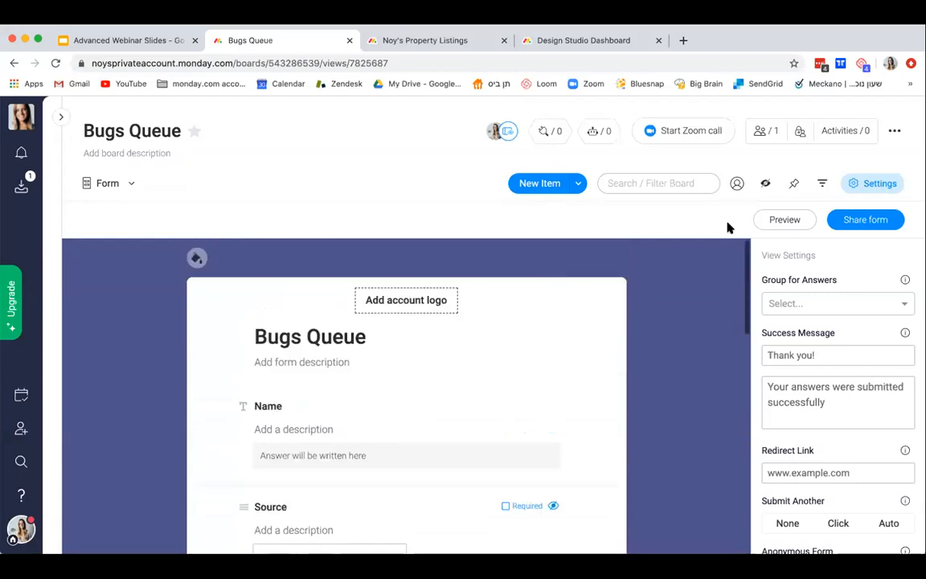
# Step: Open the Bugs Queue form's sharing options and copy its shareable link
pyautogui.click(869, 220)
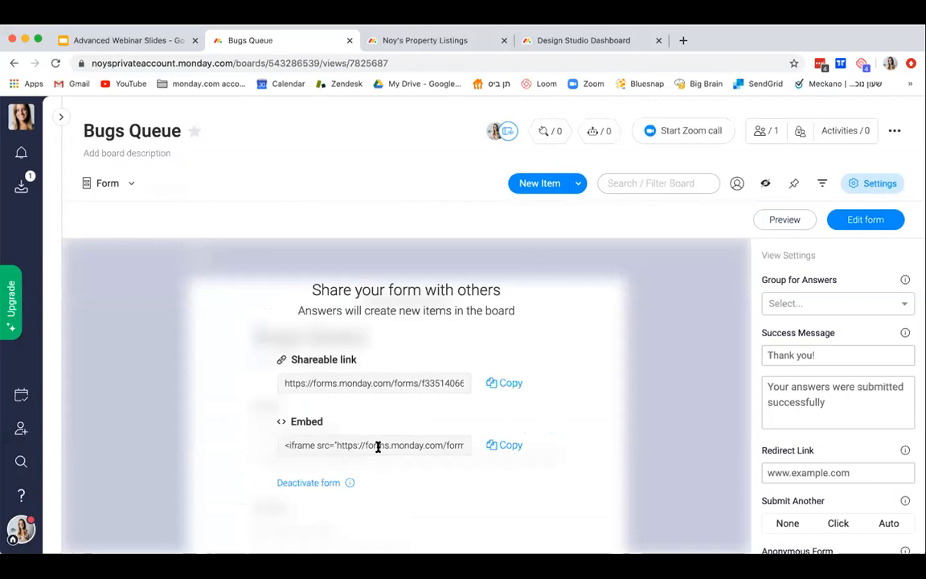
pyautogui.click(506, 385)
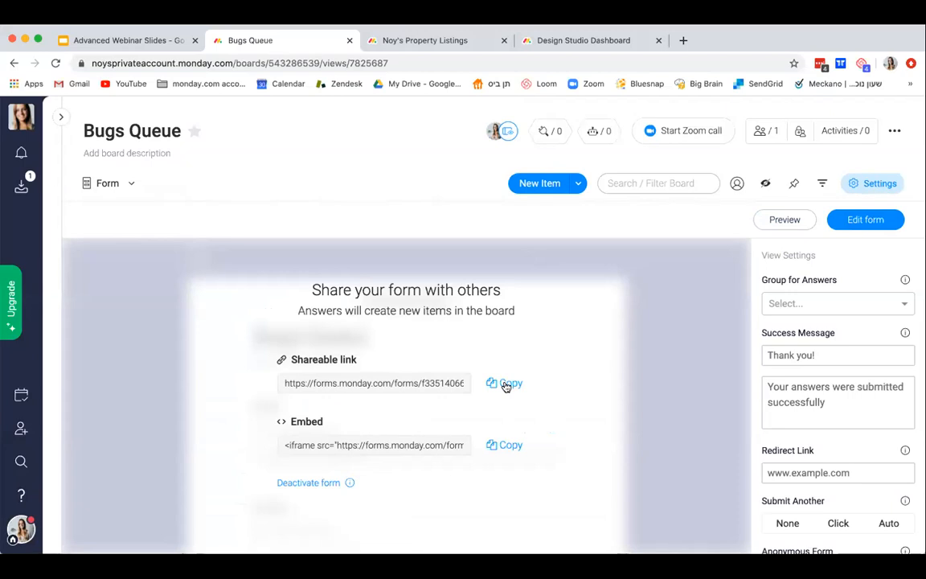
# Step: Open the copied Bugs Queue form link in a new browser tab
pyautogui.click(684, 40)
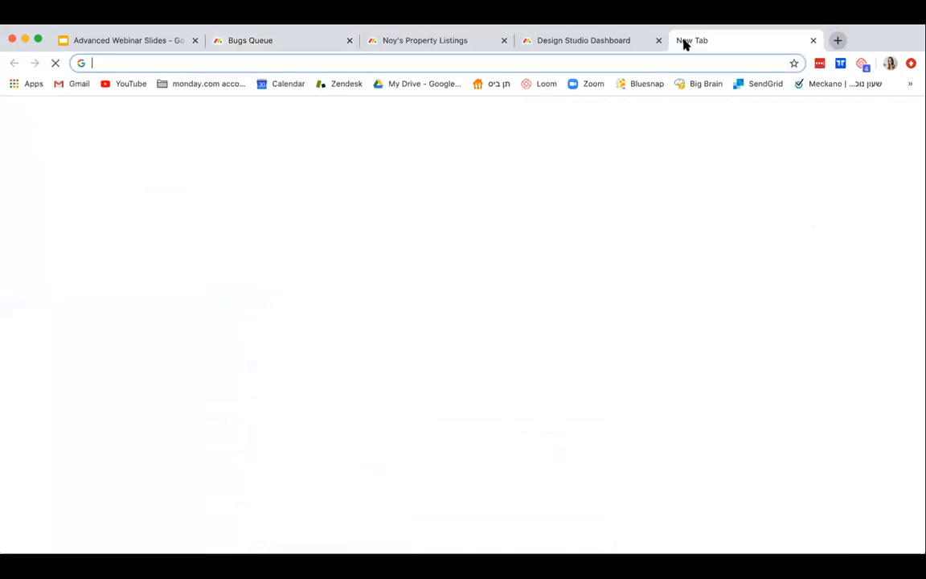
pyautogui.press('super+v')
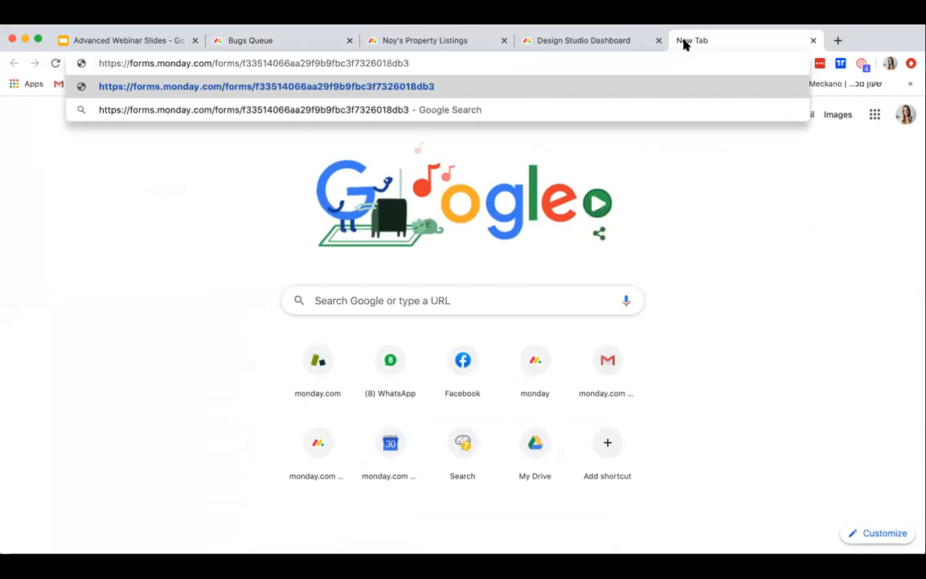
pyautogui.press('Return')
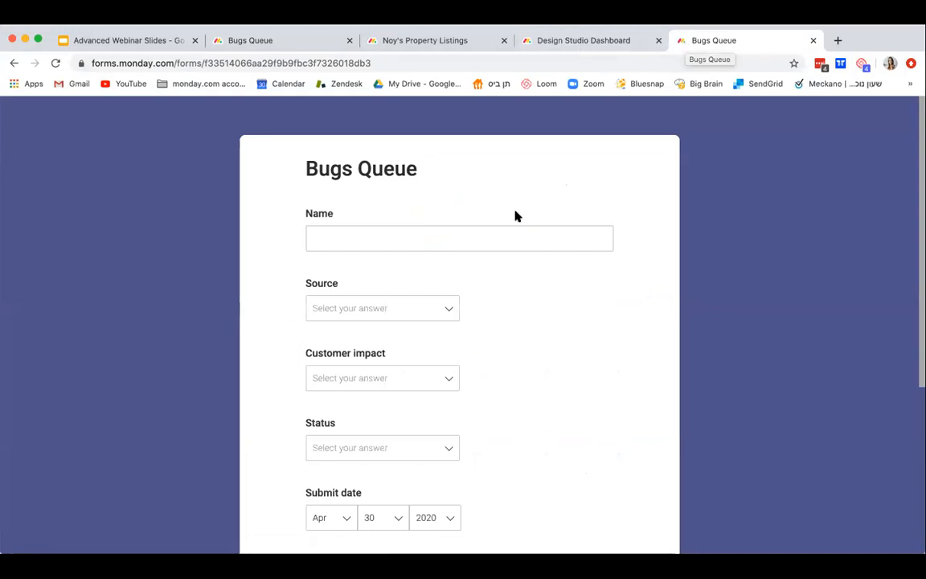
# Step: Fill in the form with Name Urgent Bug, Source Alpha testers, Customer impact Major and Status Fixed
pyautogui.click(521, 235)
pyautogui.write('Urgen')
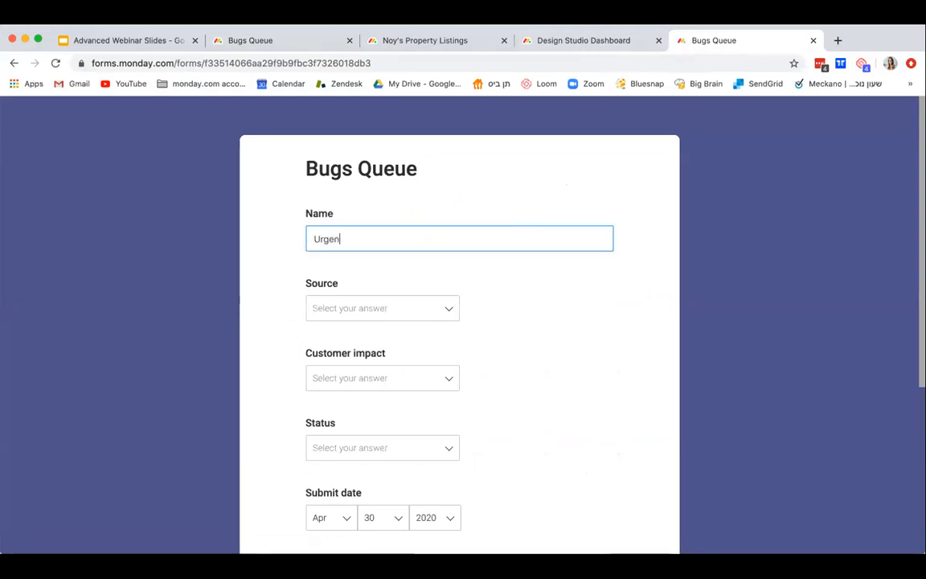
pyautogui.write('t Bug')
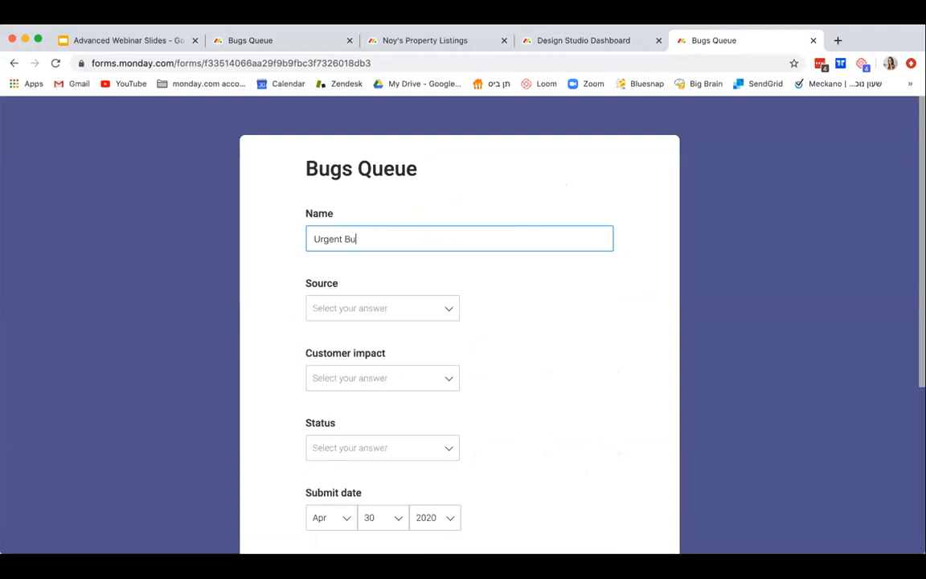
pyautogui.click(437, 308)
pyautogui.click(394, 351)
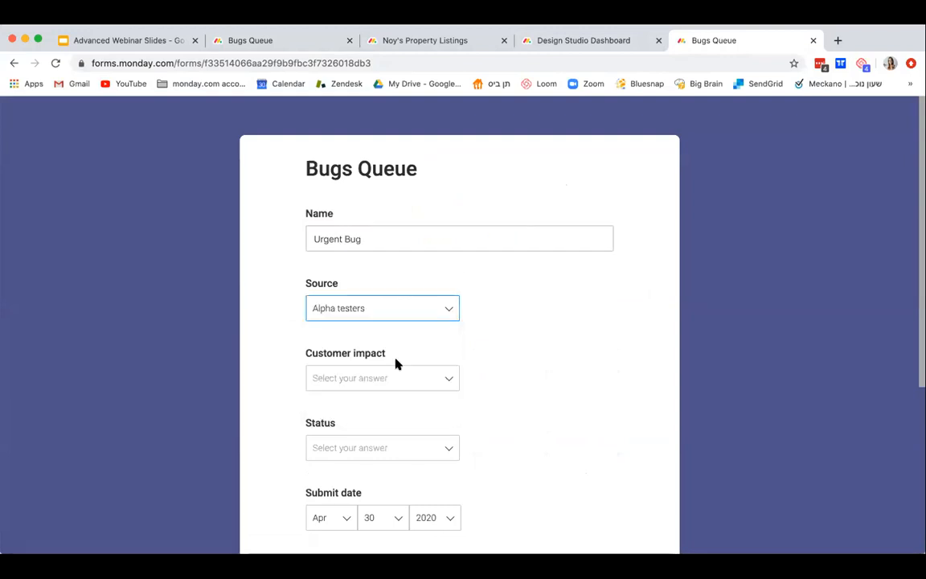
pyautogui.click(398, 376)
pyautogui.click(395, 442)
pyautogui.click(397, 447)
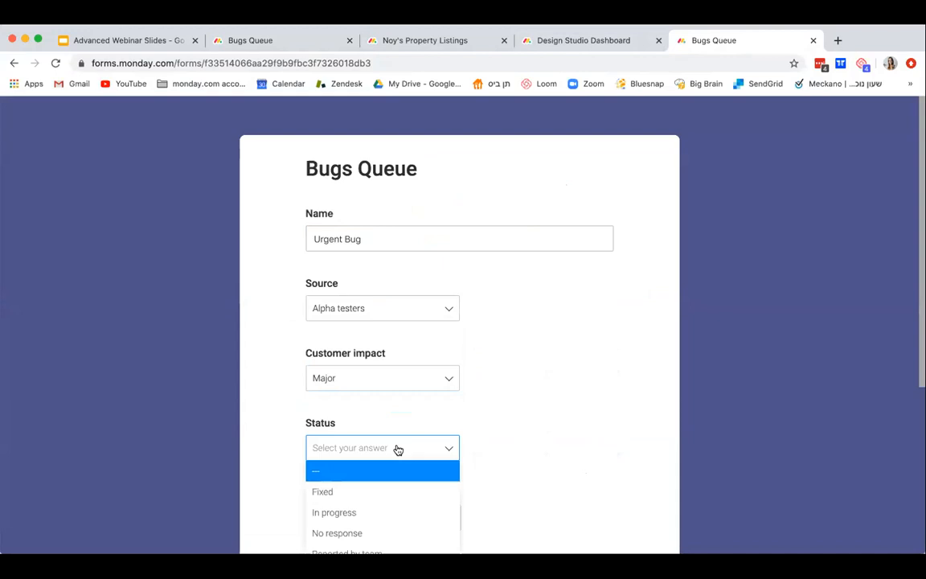
pyautogui.click(365, 493)
# Step: Review the completed Bugs Queue form's answers and submit it
pyautogui.scroll(-5, 366, 503)
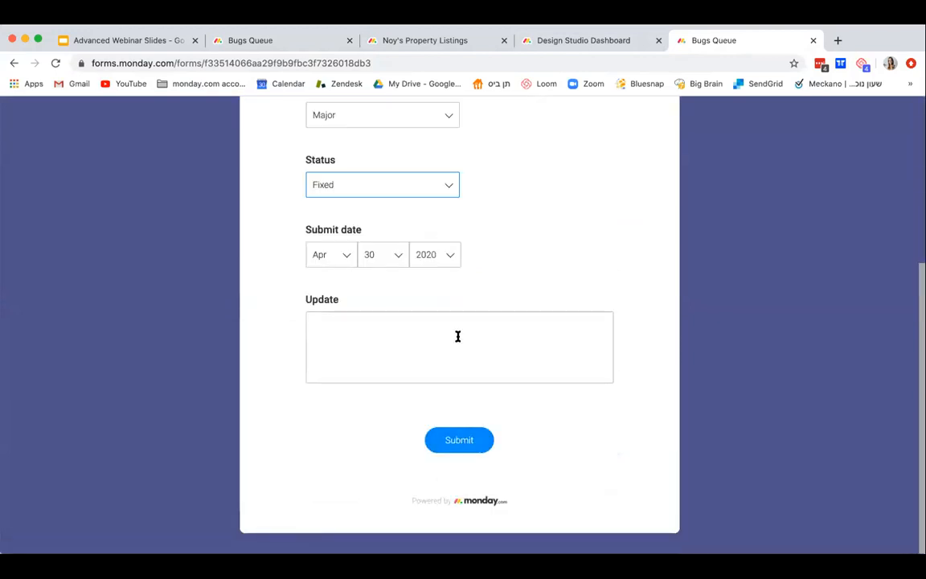
pyautogui.scroll(5, 456, 336)
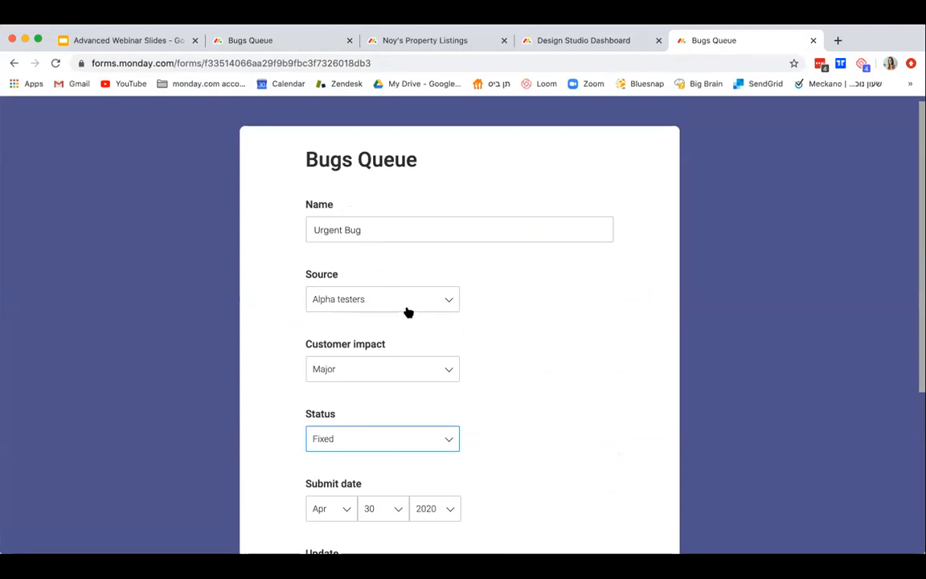
pyautogui.scroll(-2, 408, 311)
pyautogui.scroll(-1, 407, 312)
pyautogui.scroll(-1, 408, 318)
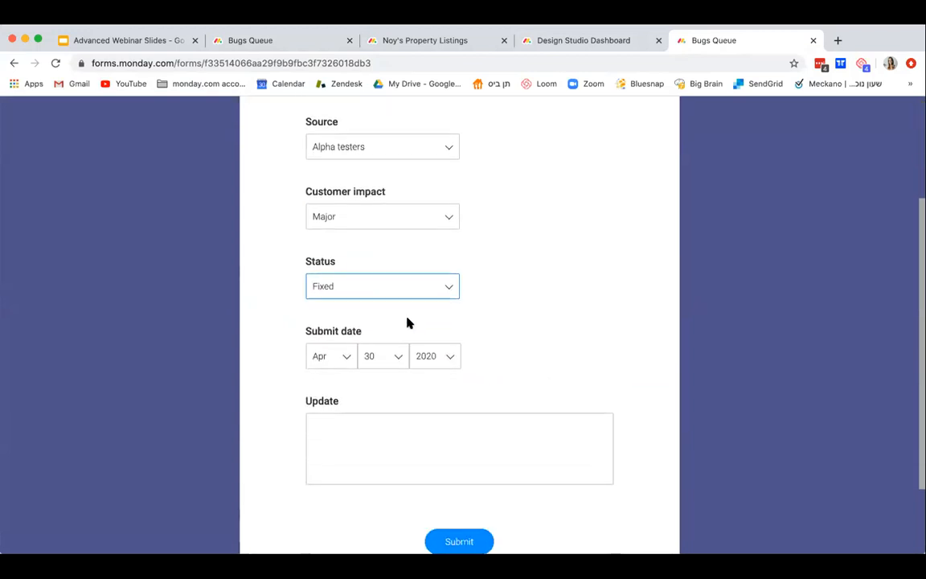
pyautogui.click(447, 537)
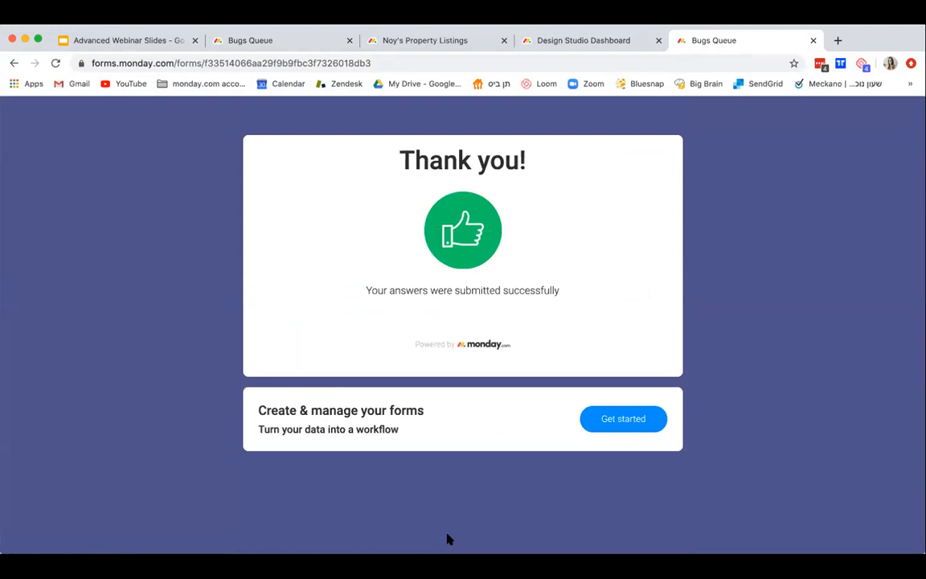
# Step: Return to the Bugs Queue board's Main Table view and view the status options for Can't sync with email without changing it
pyautogui.click(304, 42)
pyautogui.click(130, 186)
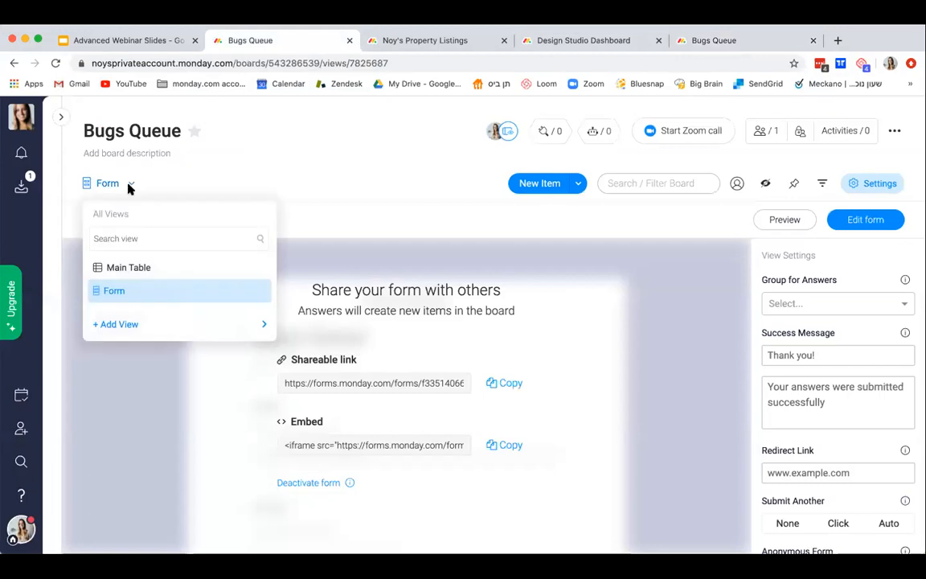
pyautogui.click(135, 276)
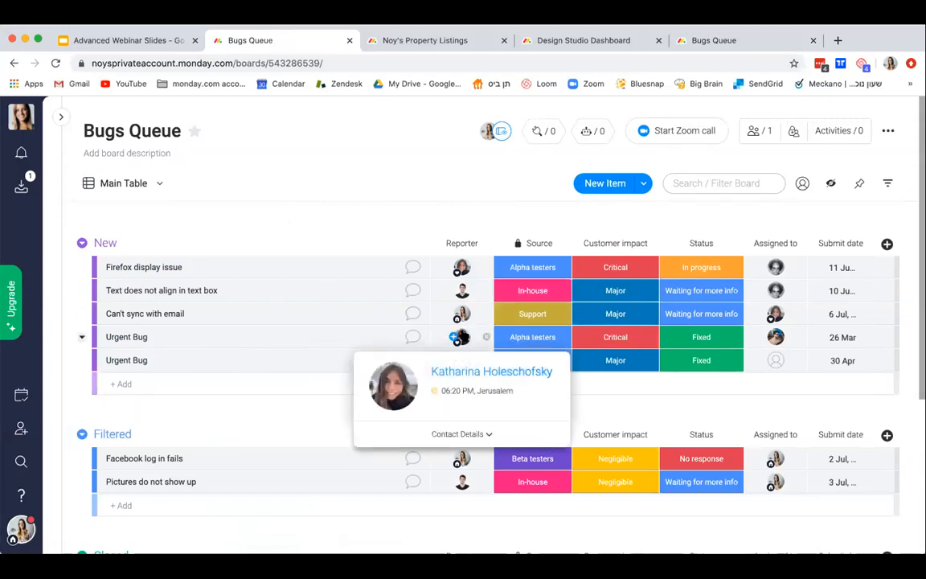
pyautogui.click(720, 318)
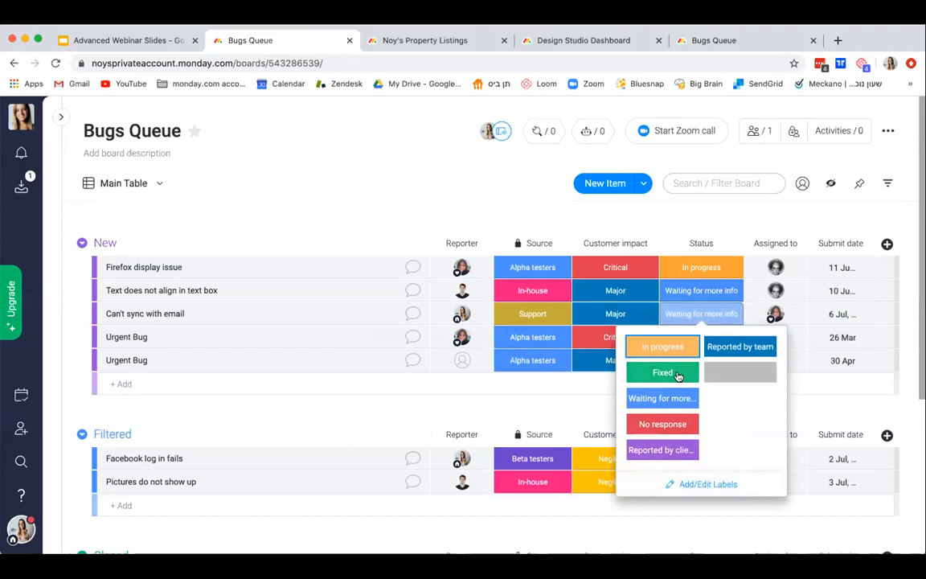
pyautogui.click(698, 229)
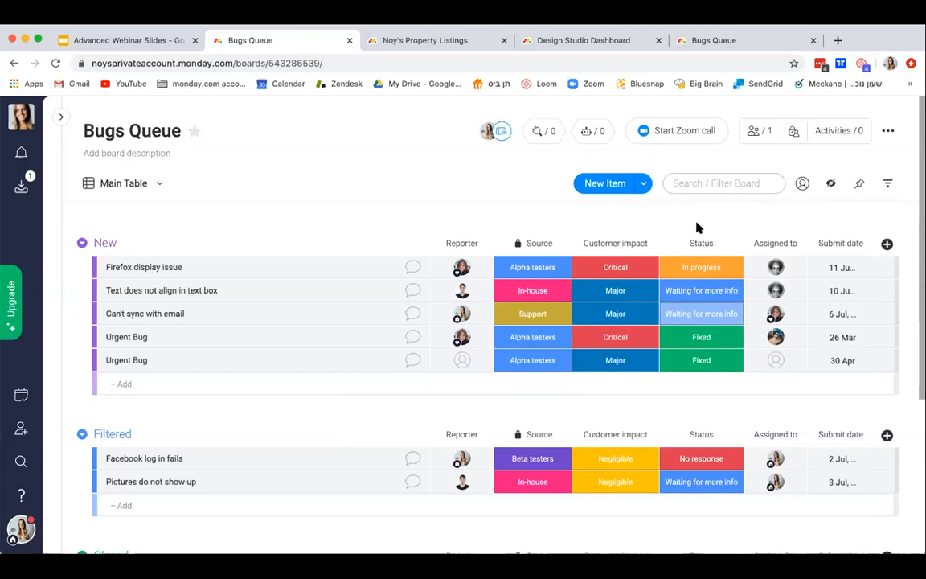
# Step: Start a Gmail integration with the recipe "When status changes to something, send an email to someone", using the already connected account
pyautogui.click(541, 133)
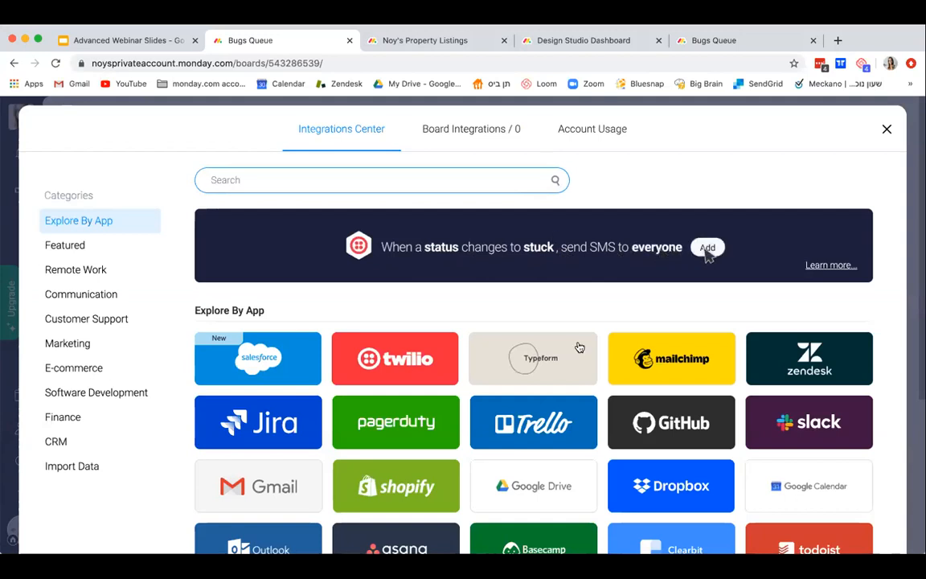
pyautogui.scroll(-2, 585, 358)
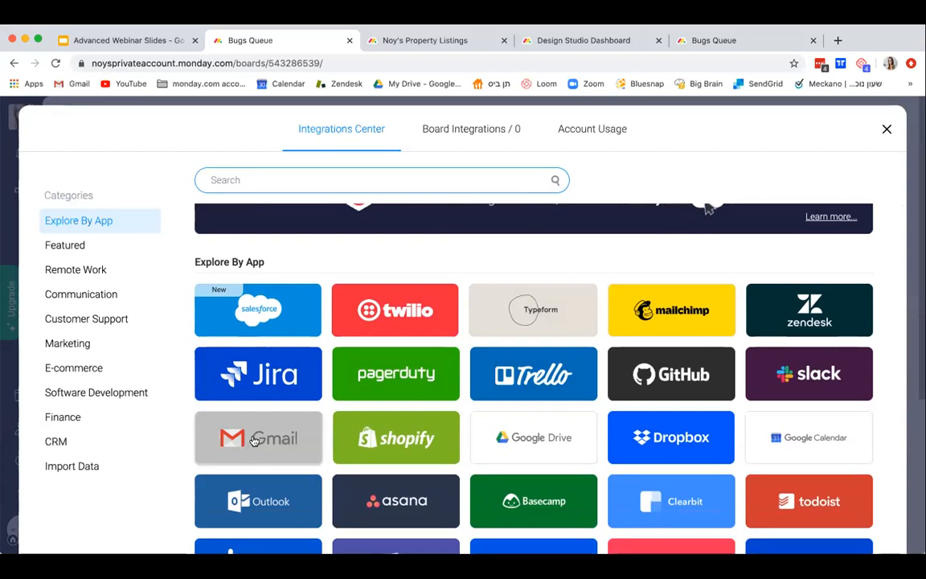
pyautogui.click(254, 440)
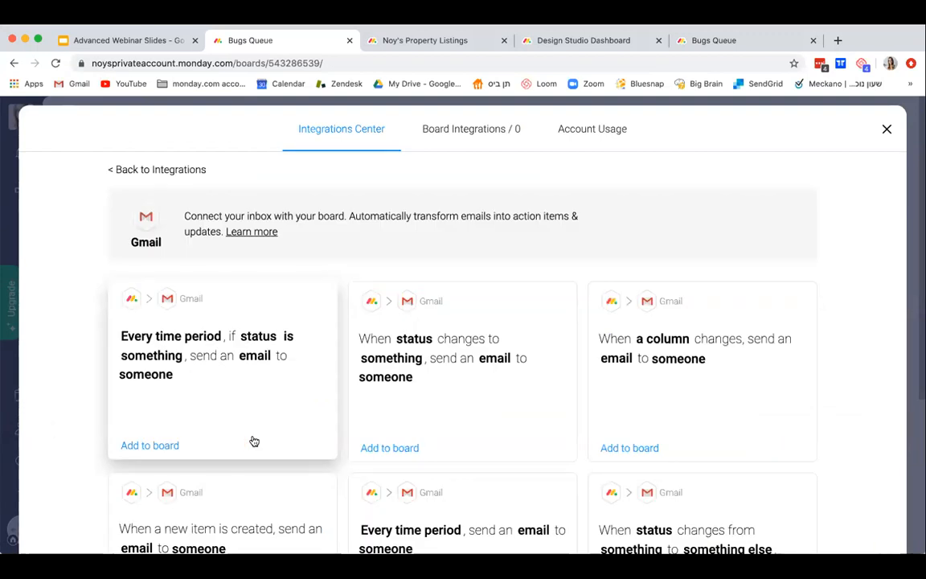
pyautogui.scroll(-2, 341, 481)
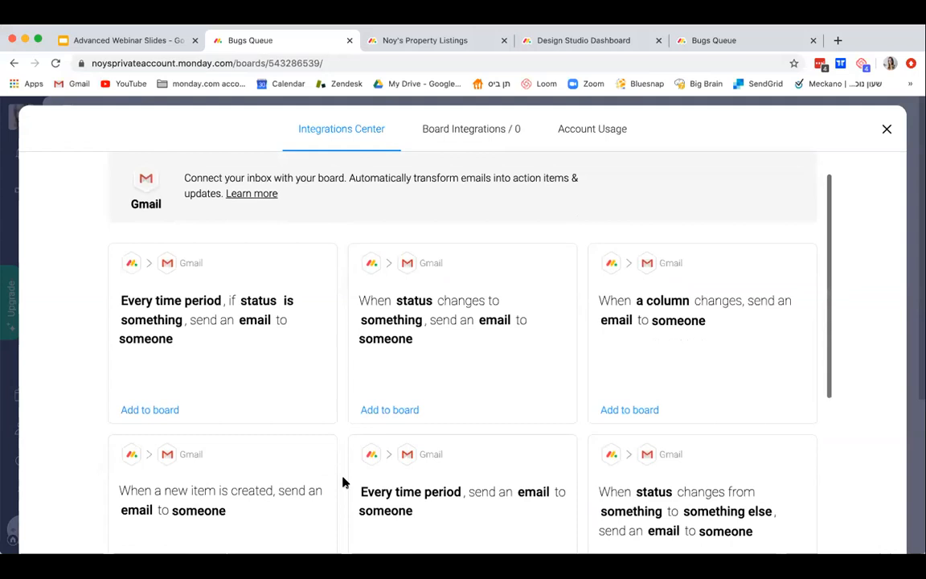
pyautogui.scroll(-1, 343, 480)
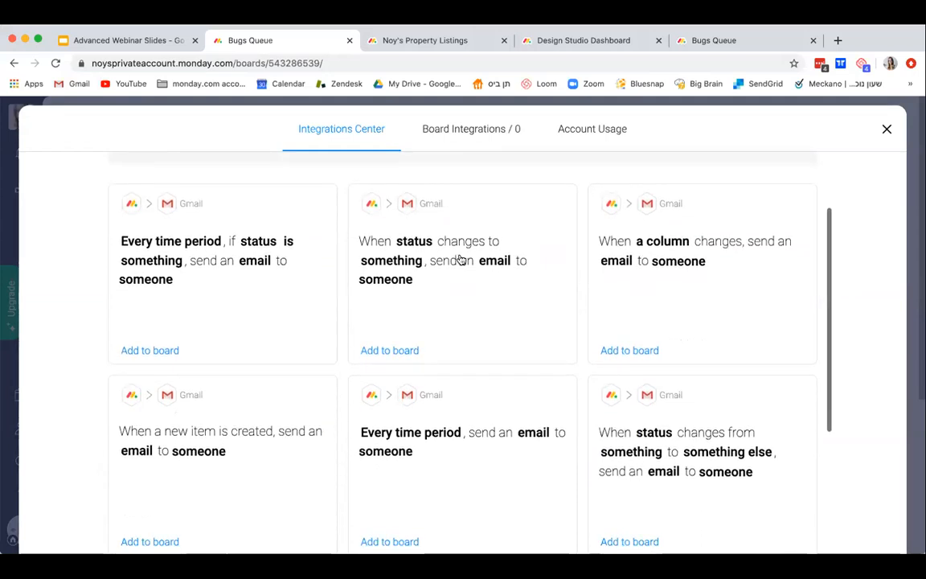
pyautogui.scroll(2, 485, 289)
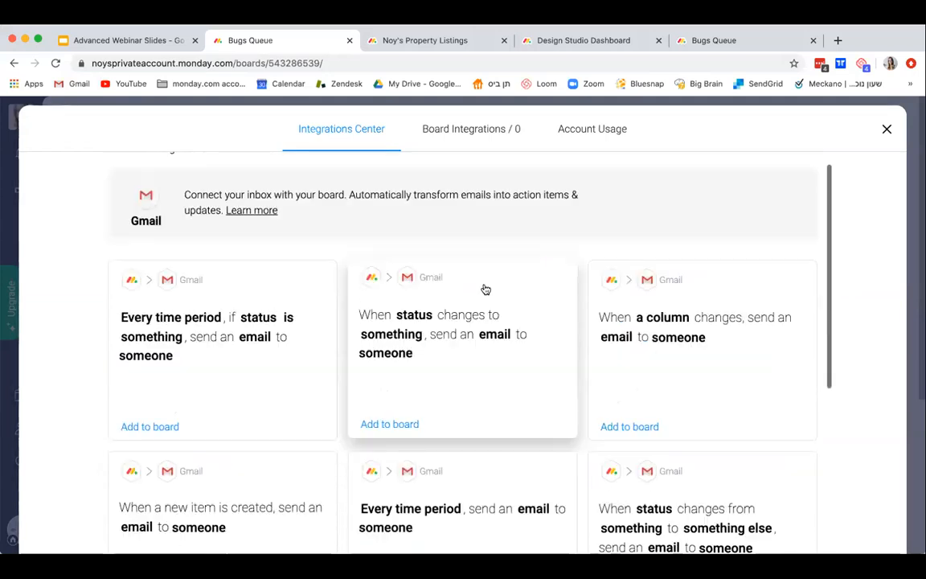
pyautogui.click(452, 369)
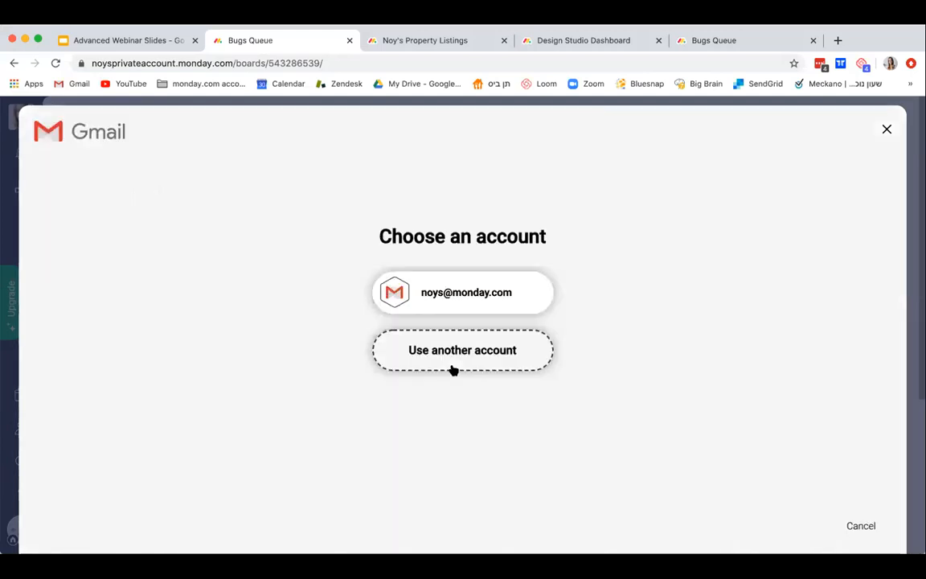
pyautogui.click(467, 291)
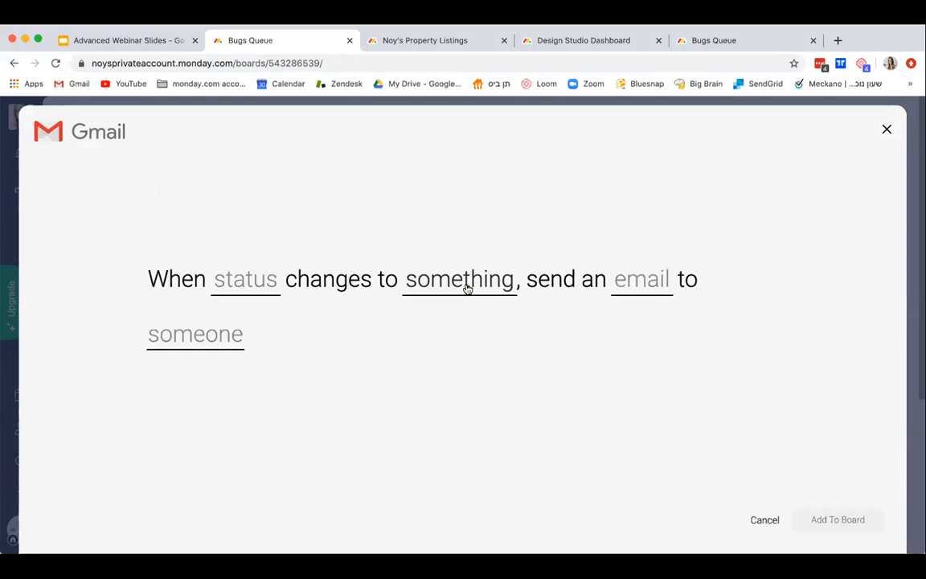
# Step: Set the integration's trigger to the Status column changing to Fixed
pyautogui.click(242, 279)
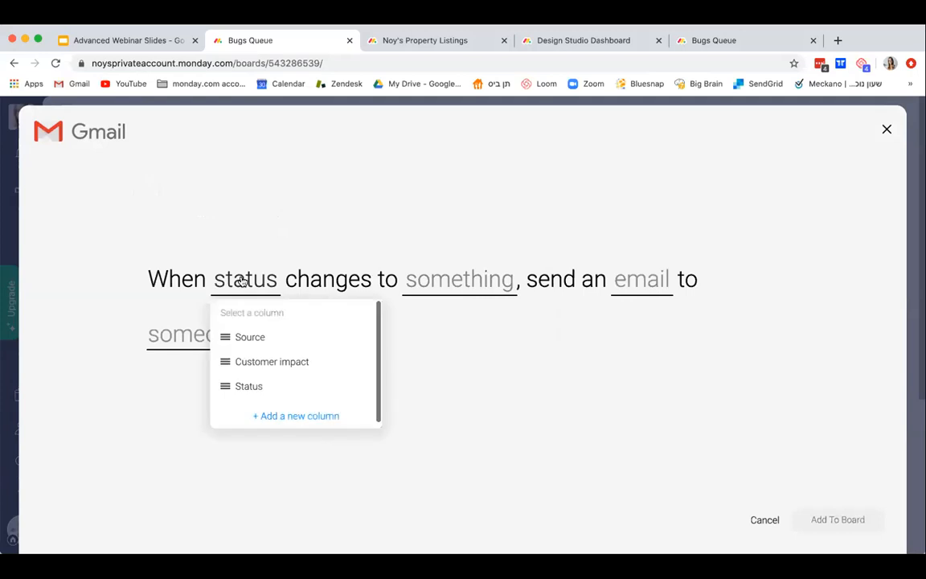
pyautogui.click(261, 396)
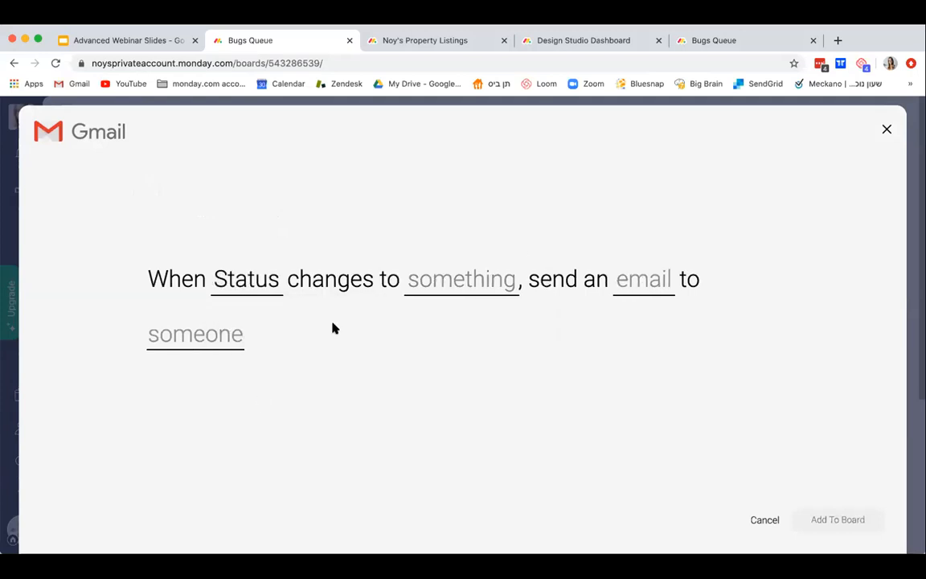
pyautogui.click(464, 283)
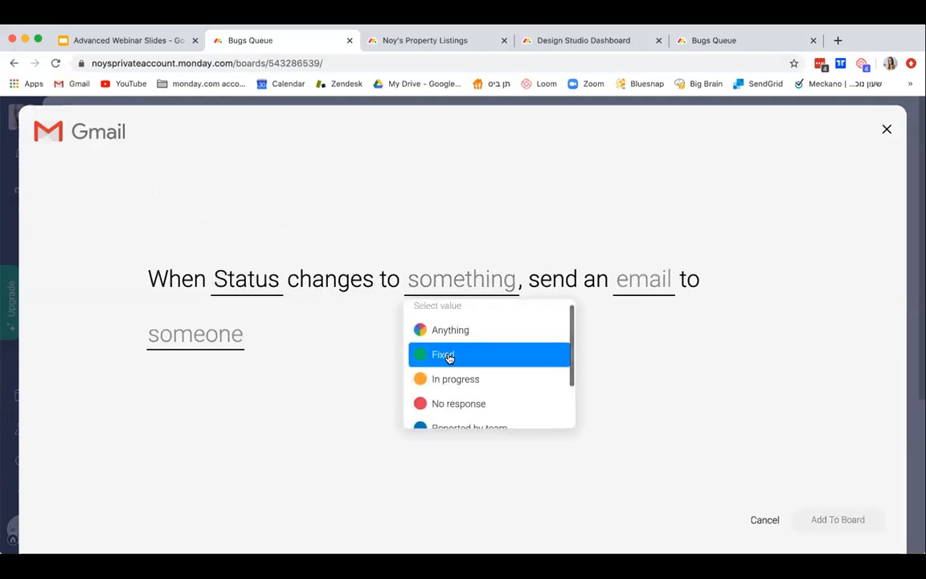
pyautogui.click(449, 359)
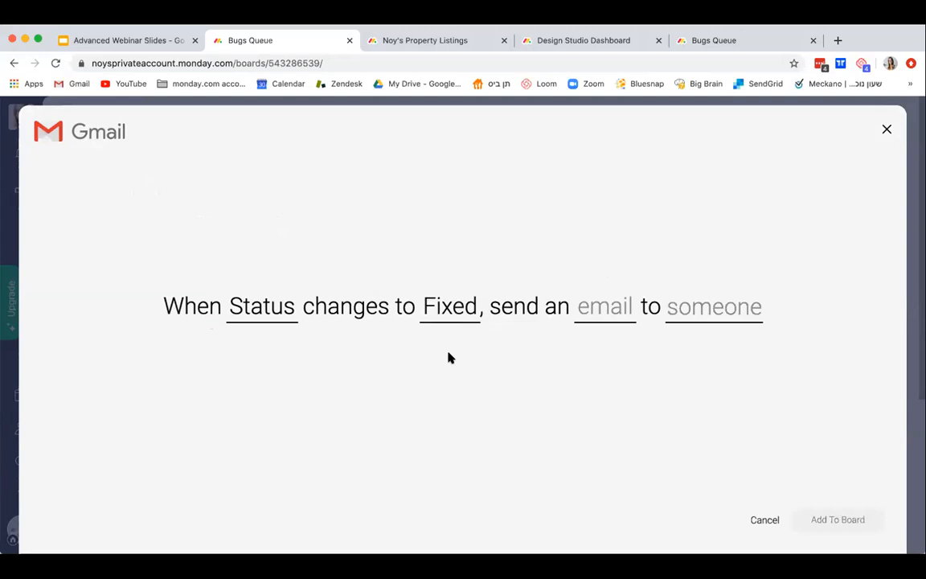
# Step: Set the integration email's subject to "Bug fix deployed"
pyautogui.click(595, 308)
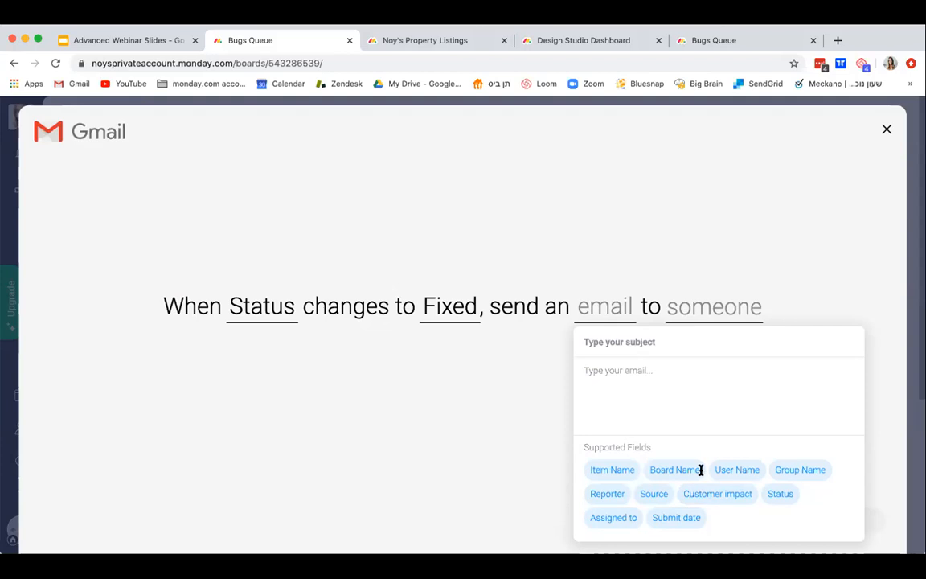
pyautogui.click(679, 340)
pyautogui.write('Bug fix deployed')
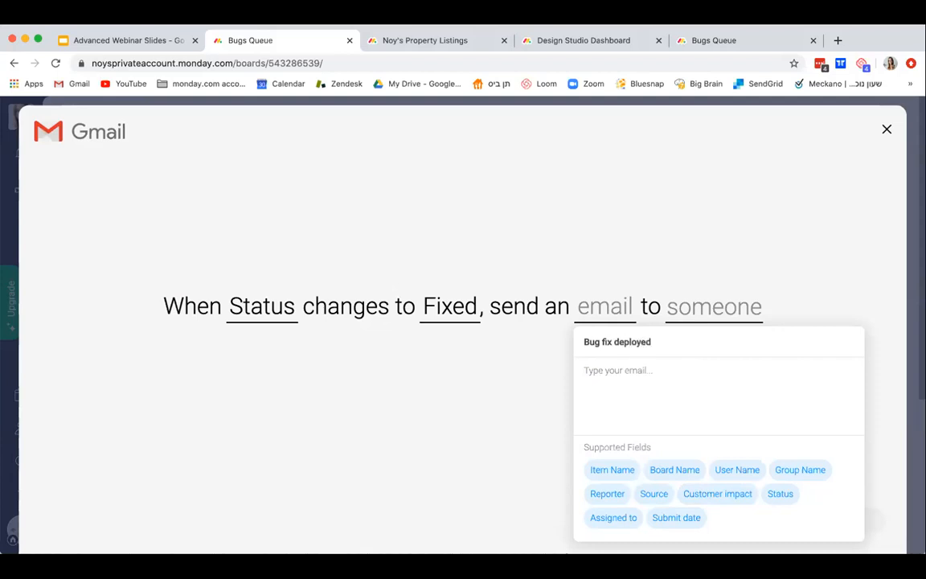
# Step: Write the email body "The bug that you reported, {pulse.name}, has been fixed :)", inserting the Item Name field for the bug's name
pyautogui.click(667, 376)
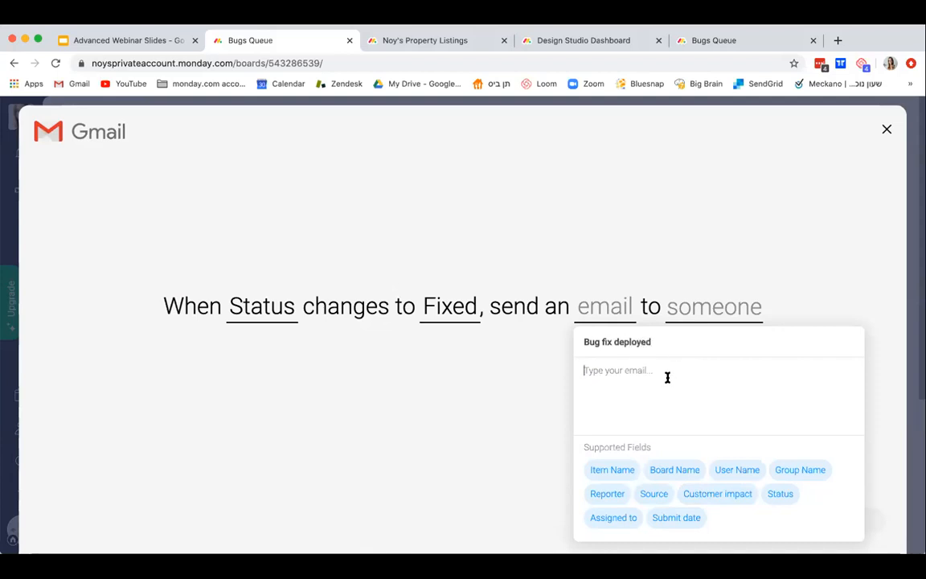
pyautogui.write('The bu')
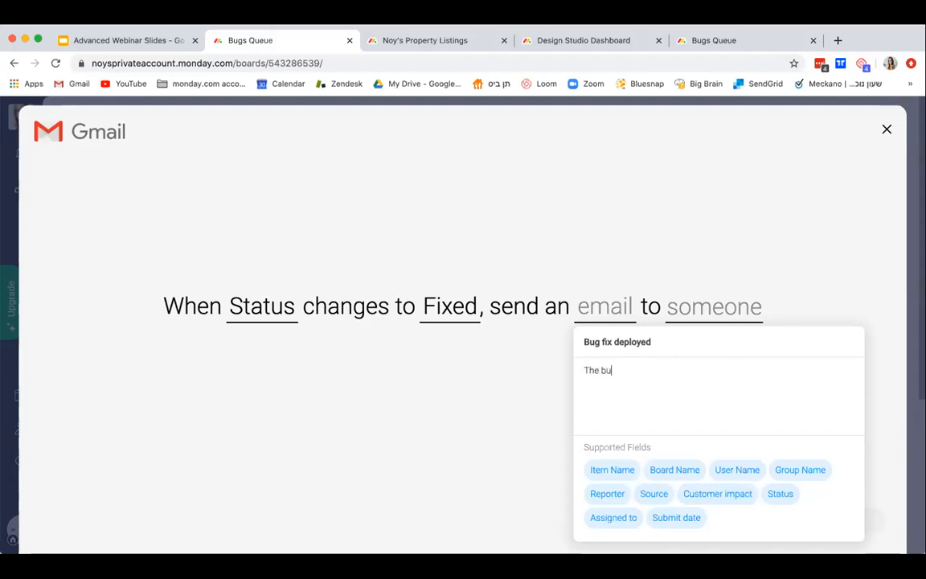
pyautogui.write('g that you reporte')
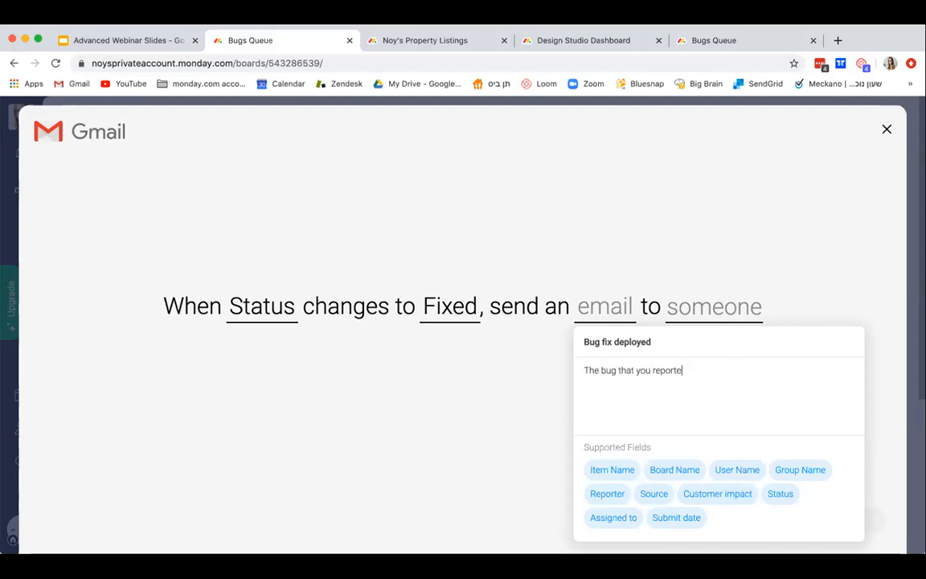
pyautogui.write('d,')
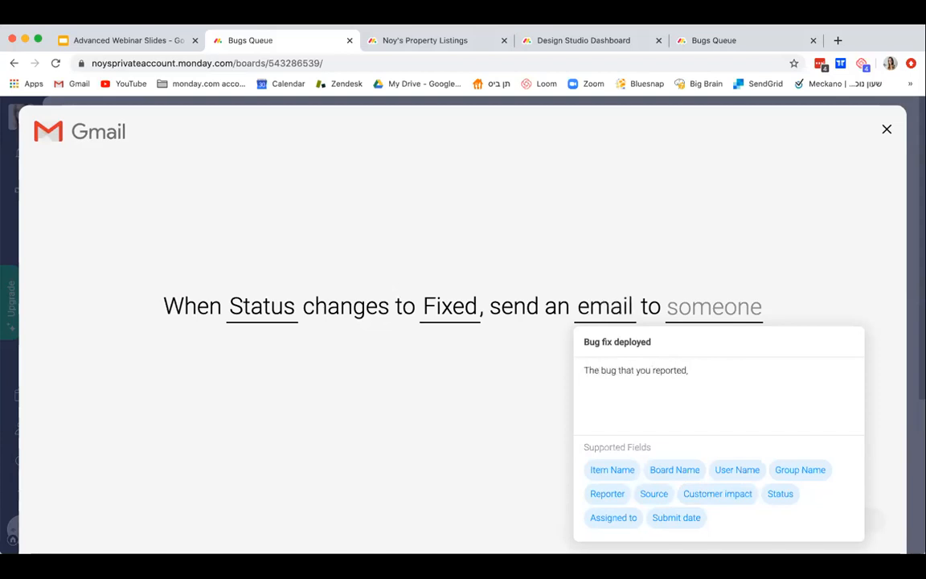
pyautogui.click(614, 473)
pyautogui.write(', has been ')
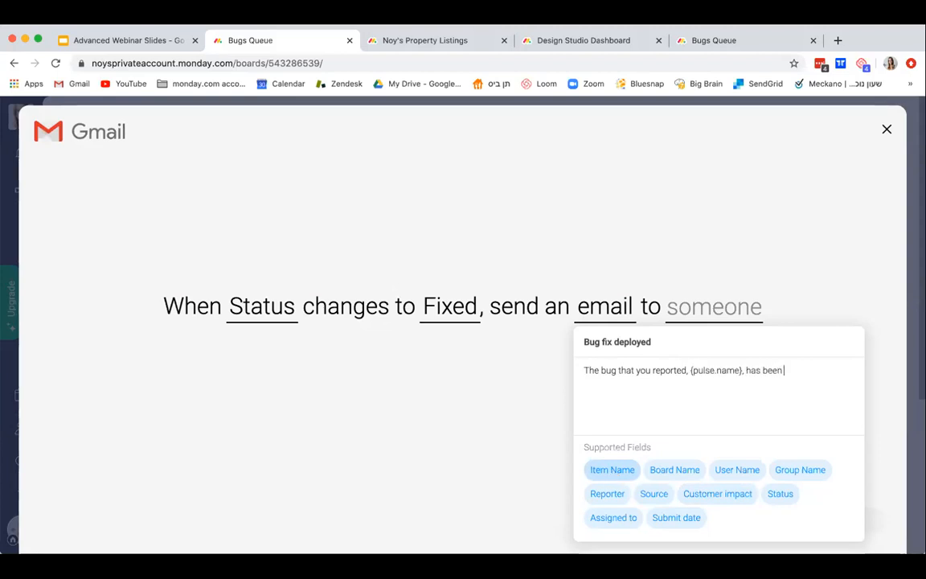
pyautogui.write('fixed :)')
pyautogui.click(824, 298)
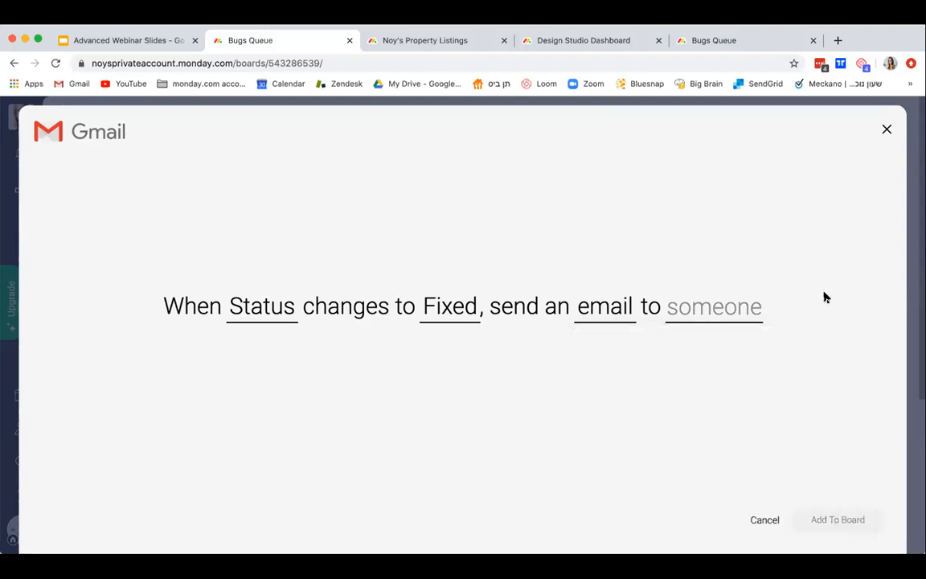
# Step: Set the email recipient to the Reporter people column and add the Gmail integration to the board
pyautogui.click(698, 316)
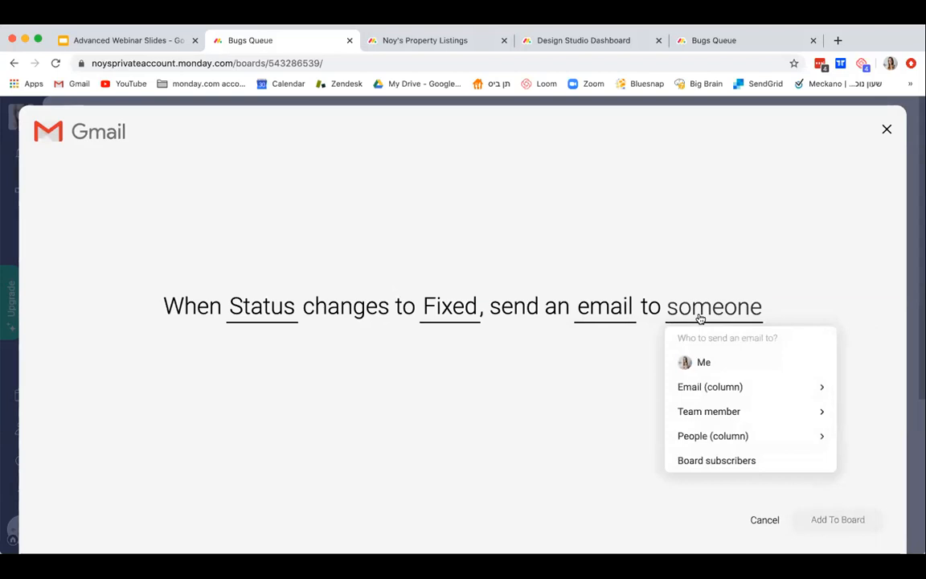
pyautogui.click(713, 435)
pyautogui.click(714, 435)
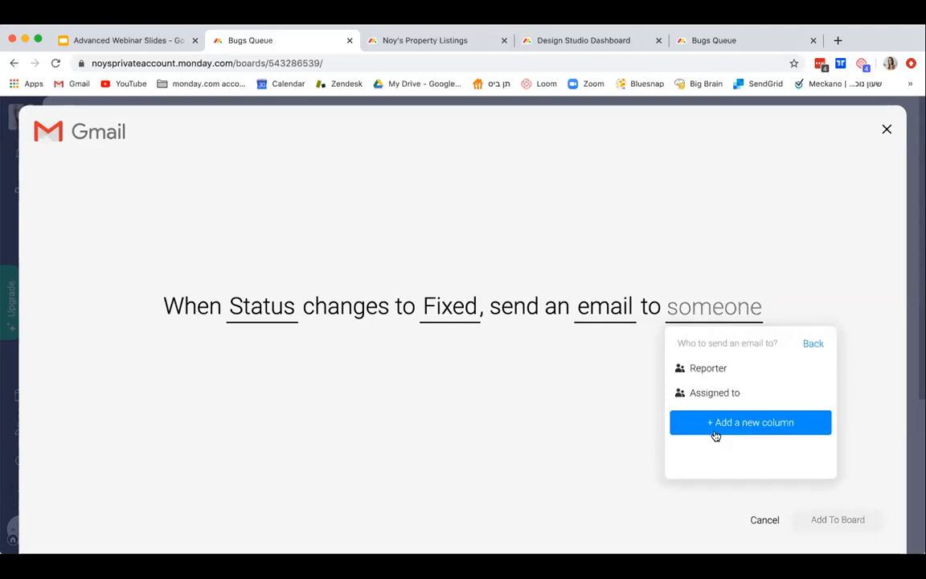
pyautogui.click(742, 369)
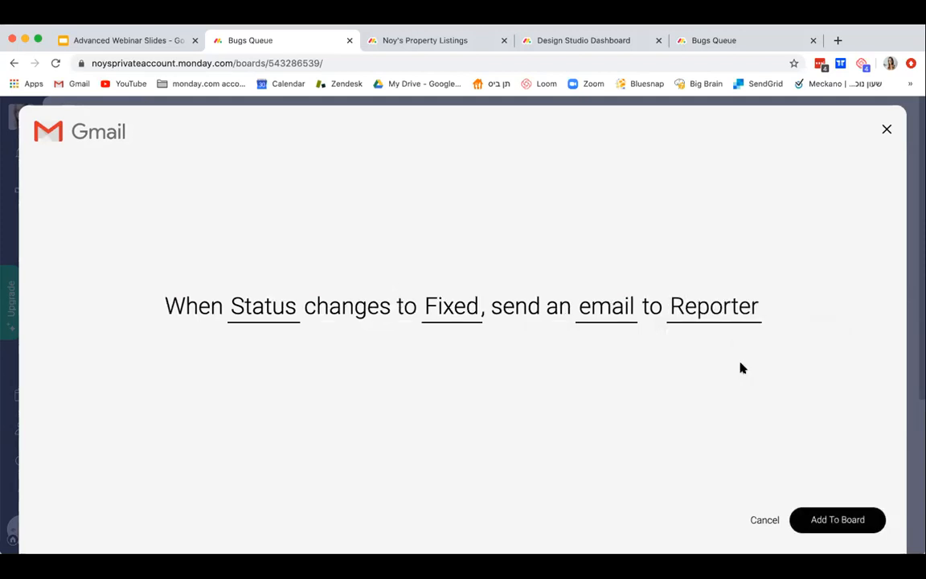
pyautogui.click(813, 518)
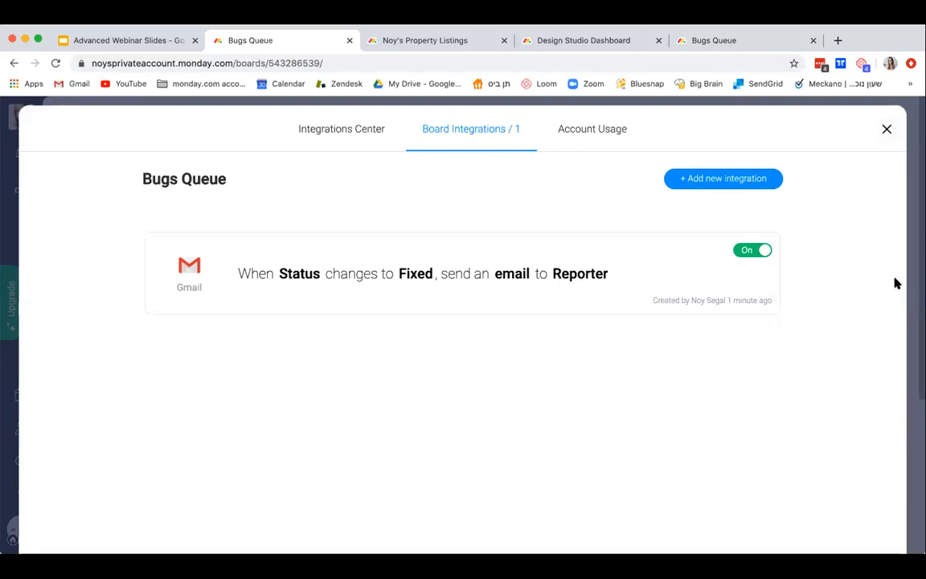
pyautogui.click(887, 128)
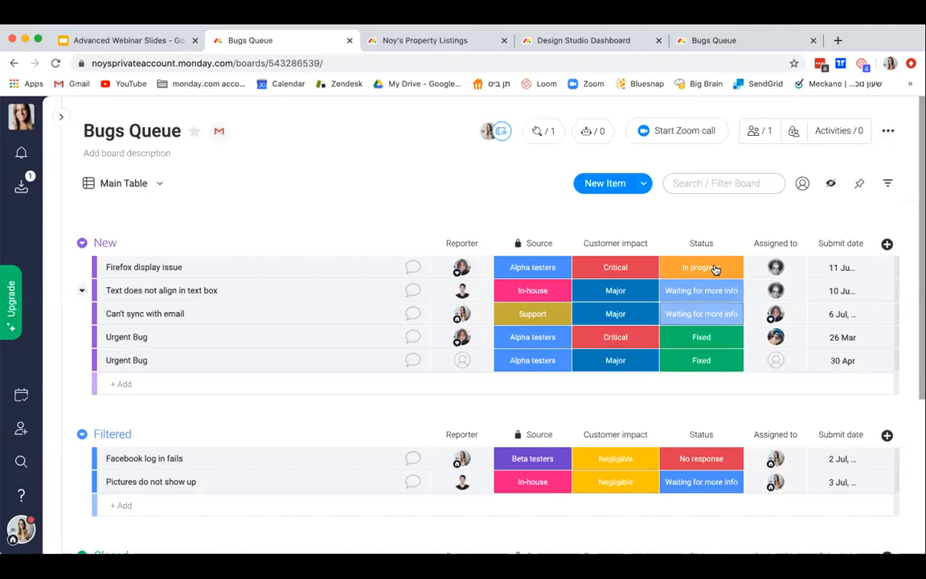
# Step: View the status labels available for the "Firefox display issue" bug
pyautogui.click(713, 267)
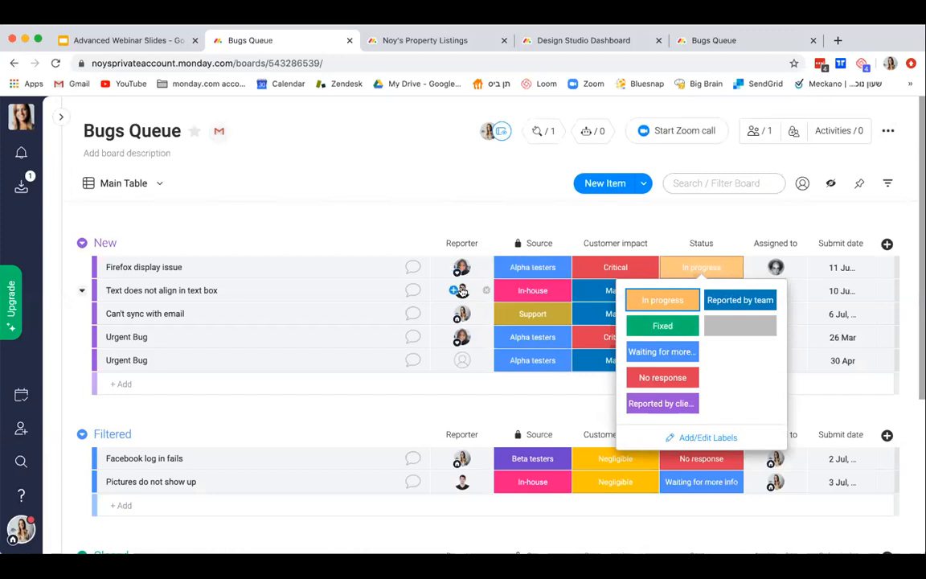
pyautogui.moveTo(463, 294)
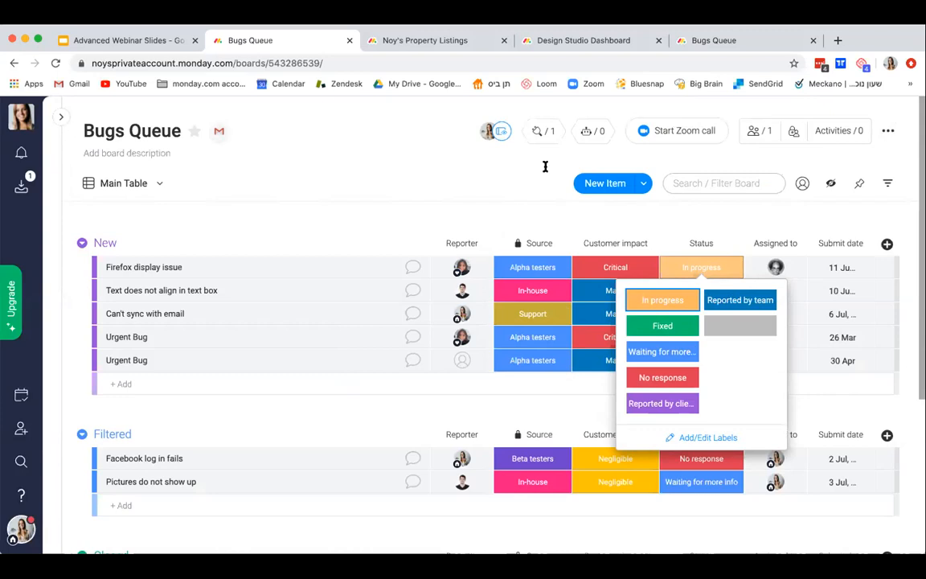
pyautogui.click(543, 139)
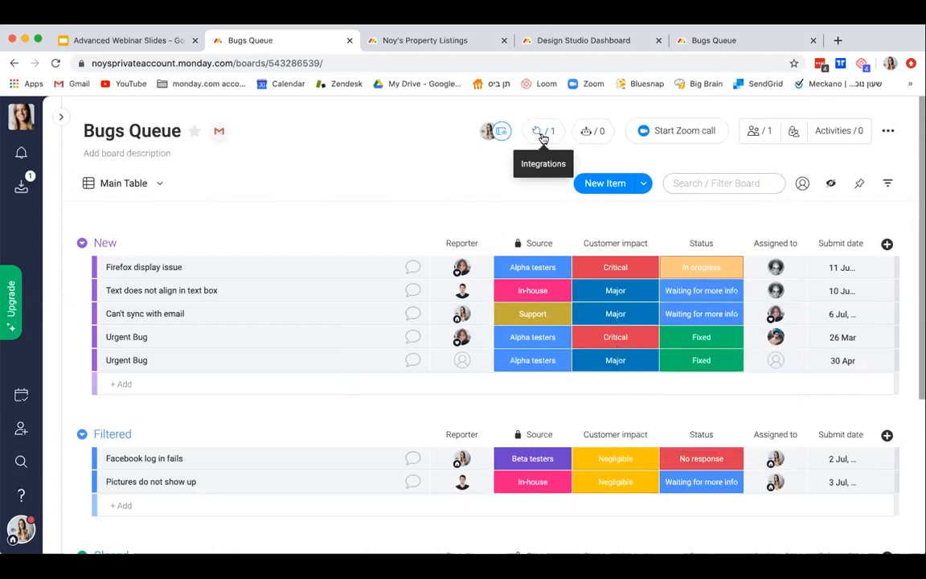
# Step: Examine the apps offered in the Integrations Center, then return to the Bugs Queue board
pyautogui.click(543, 139)
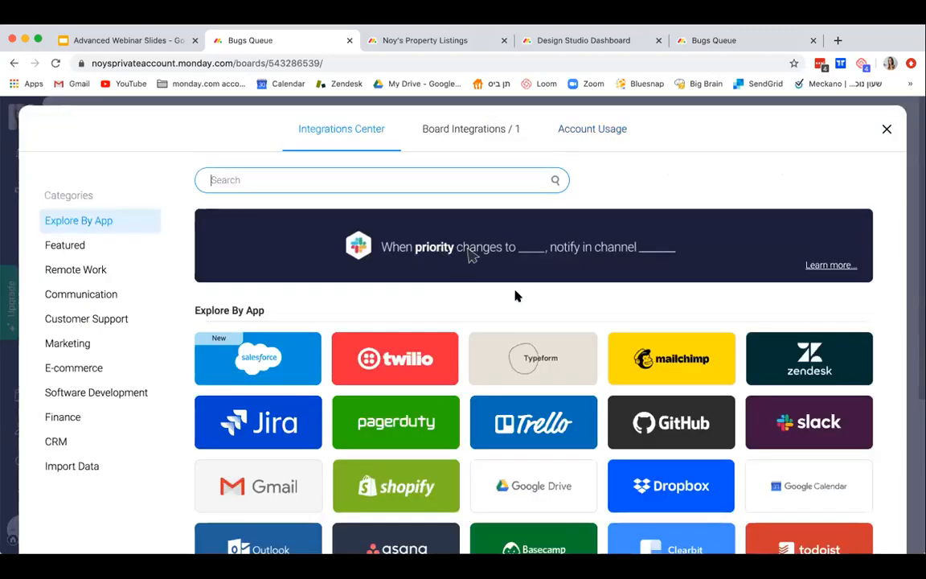
pyautogui.scroll(-4, 517, 297)
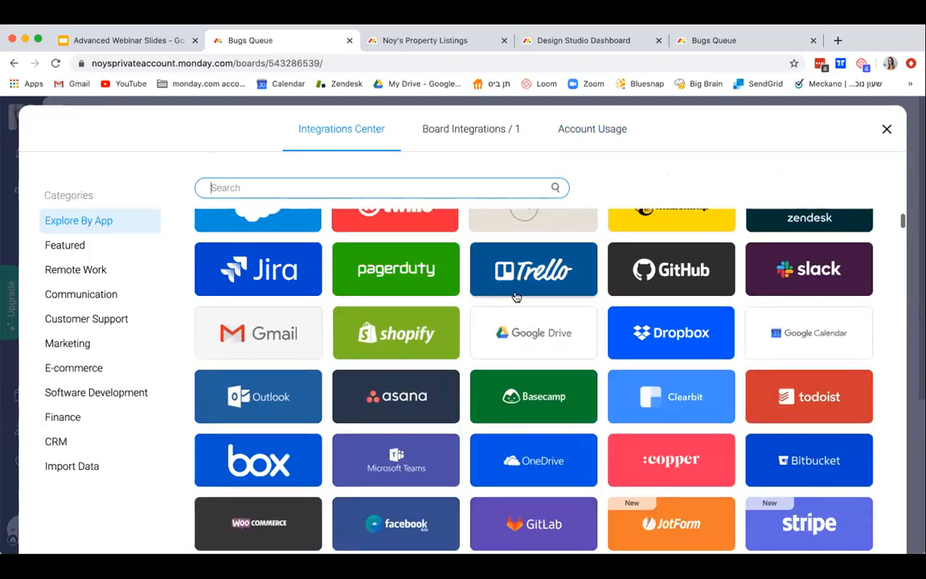
pyautogui.scroll(-2, 516, 297)
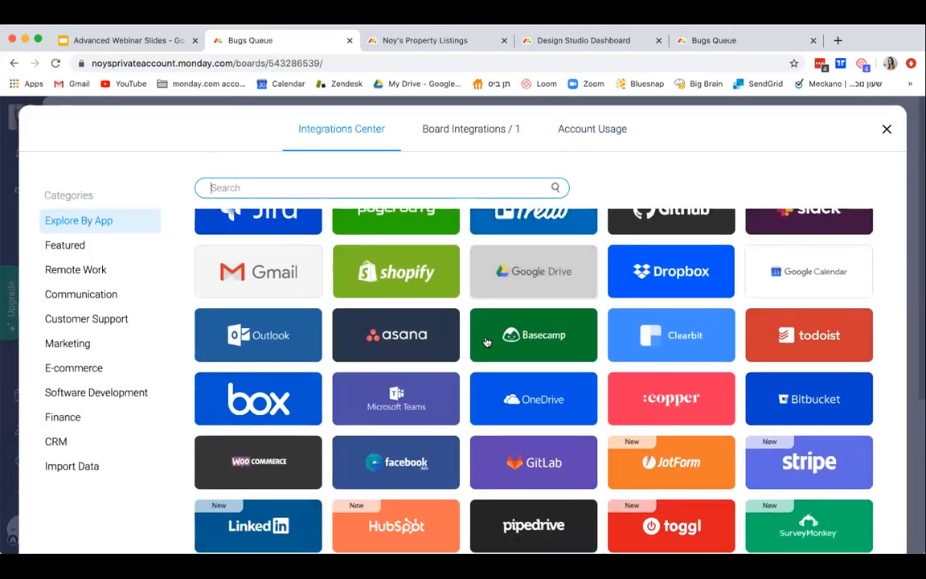
pyautogui.scroll(3, 463, 338)
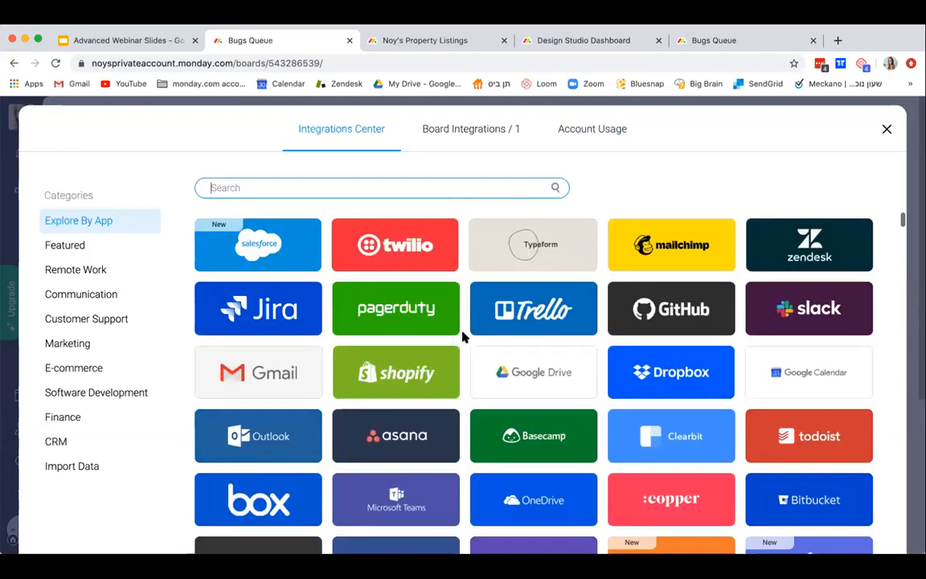
pyautogui.scroll(1, 463, 337)
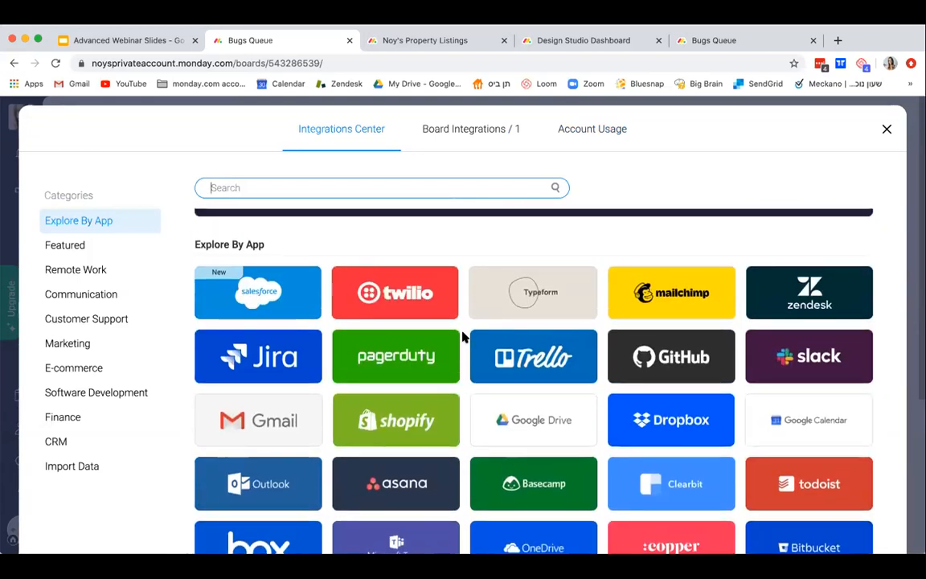
pyautogui.scroll(-1, 463, 336)
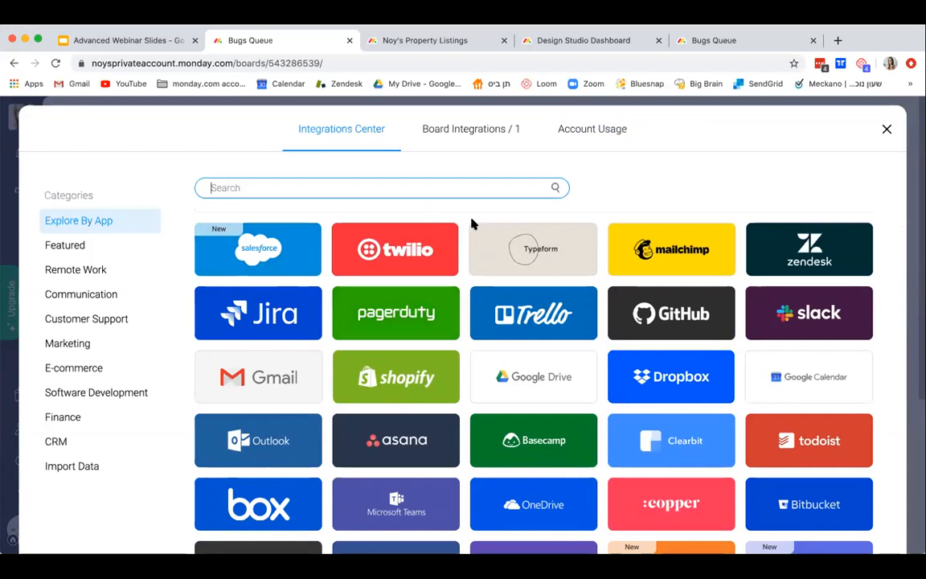
pyautogui.scroll(-4, 436, 444)
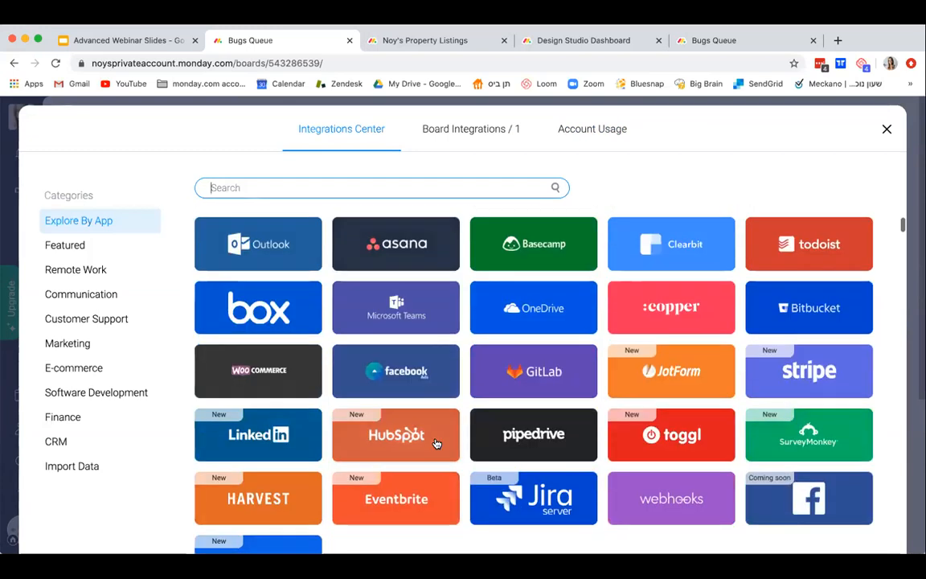
pyautogui.scroll(-2, 437, 444)
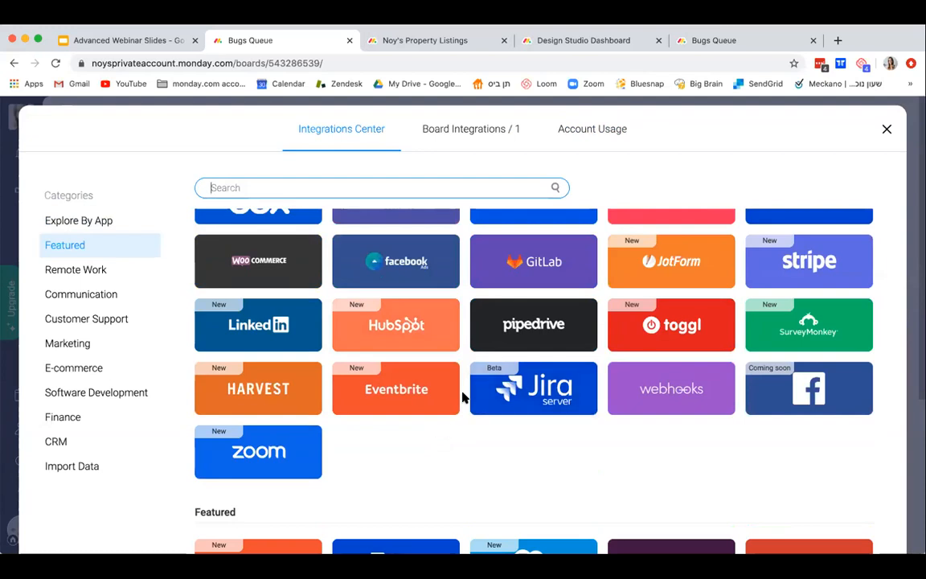
pyautogui.scroll(10, 462, 396)
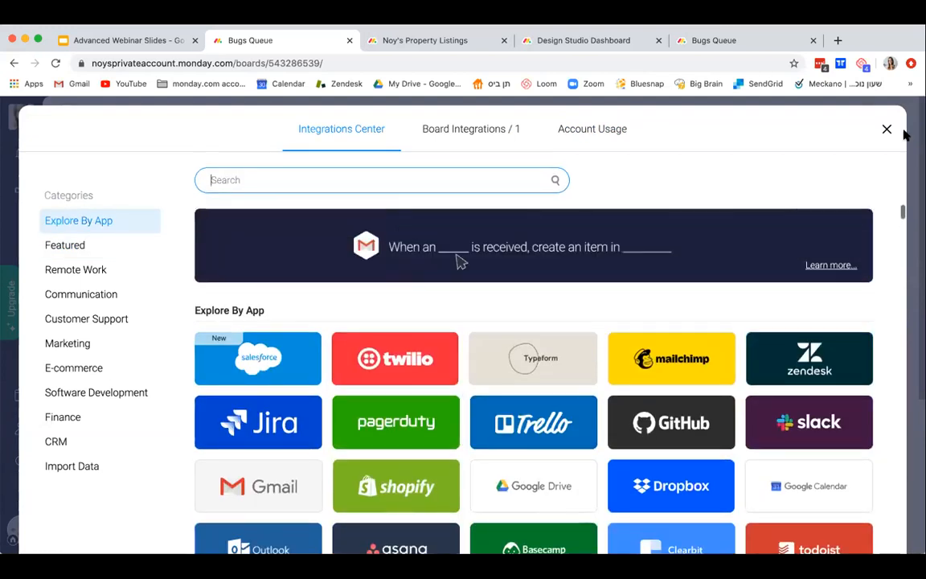
pyautogui.click(886, 130)
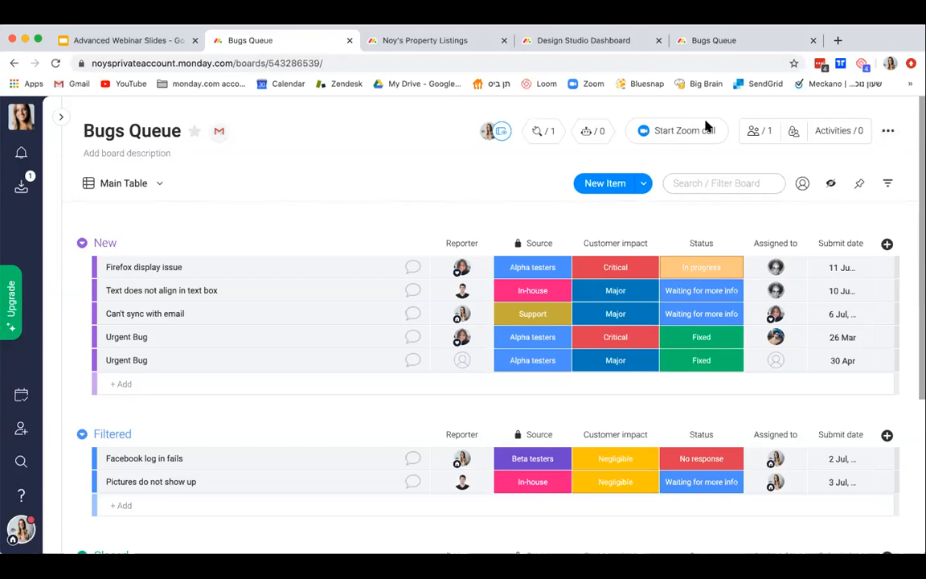
# Step: Add a Chart view to the Bugs Queue board
pyautogui.click(144, 190)
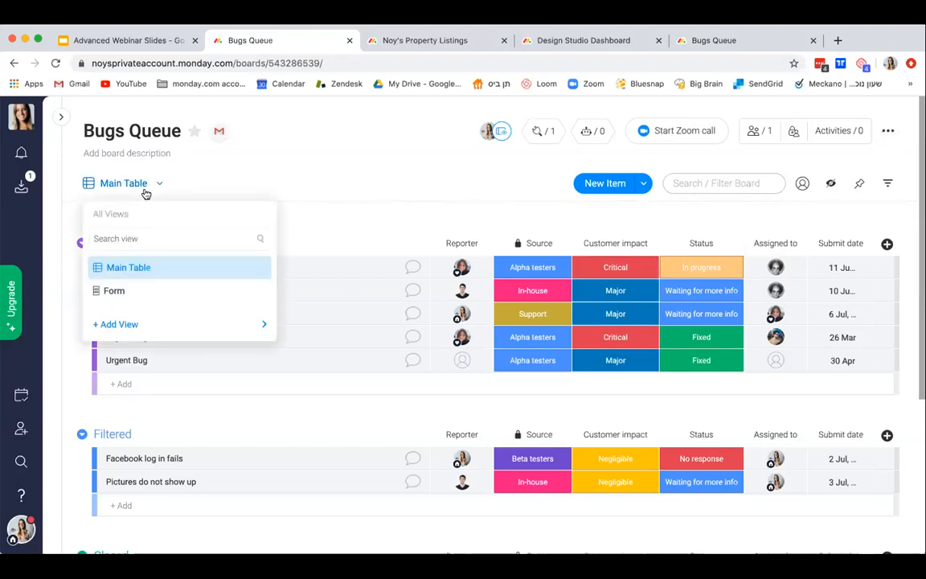
pyautogui.moveTo(184, 326)
pyautogui.click(320, 385)
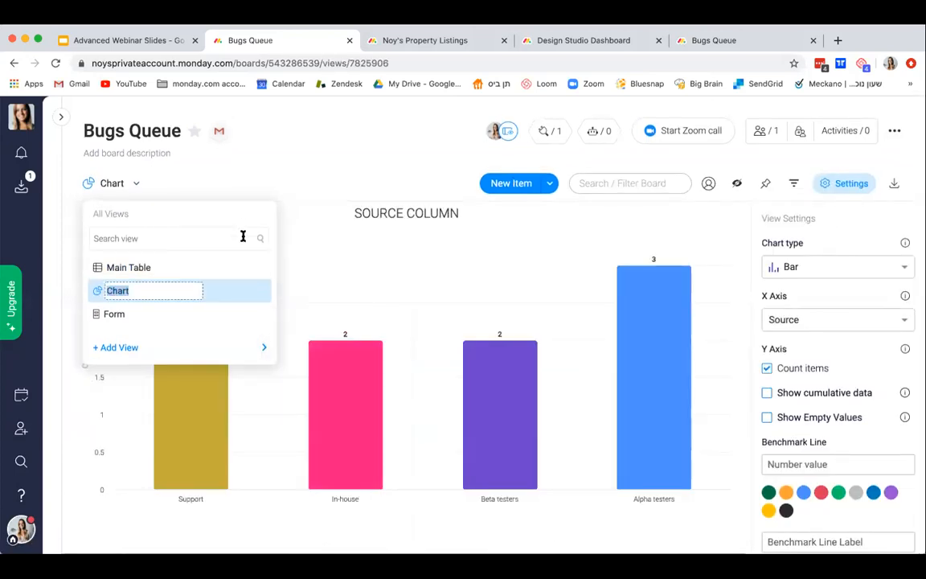
# Step: Share the Chart view publicly and copy its shareable link
pyautogui.click(259, 291)
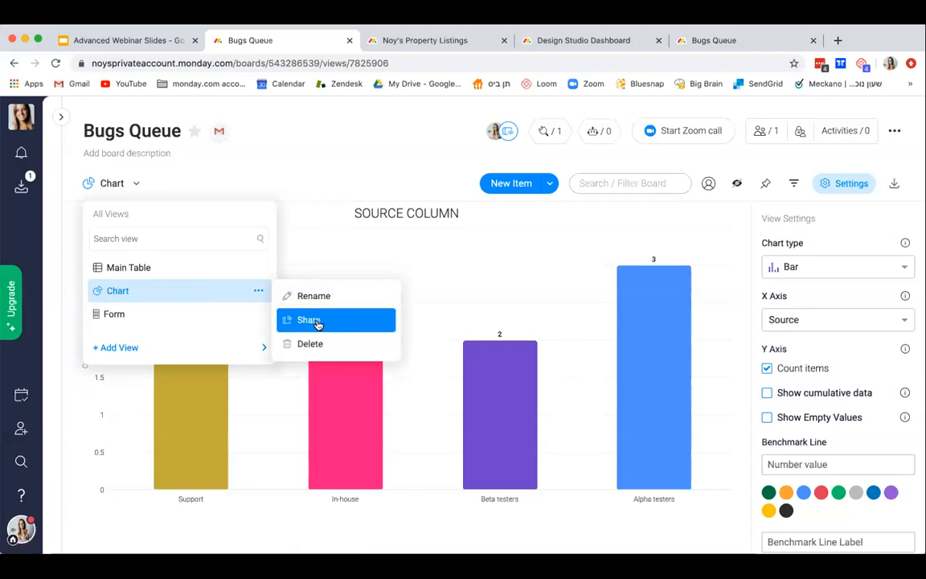
pyautogui.click(316, 320)
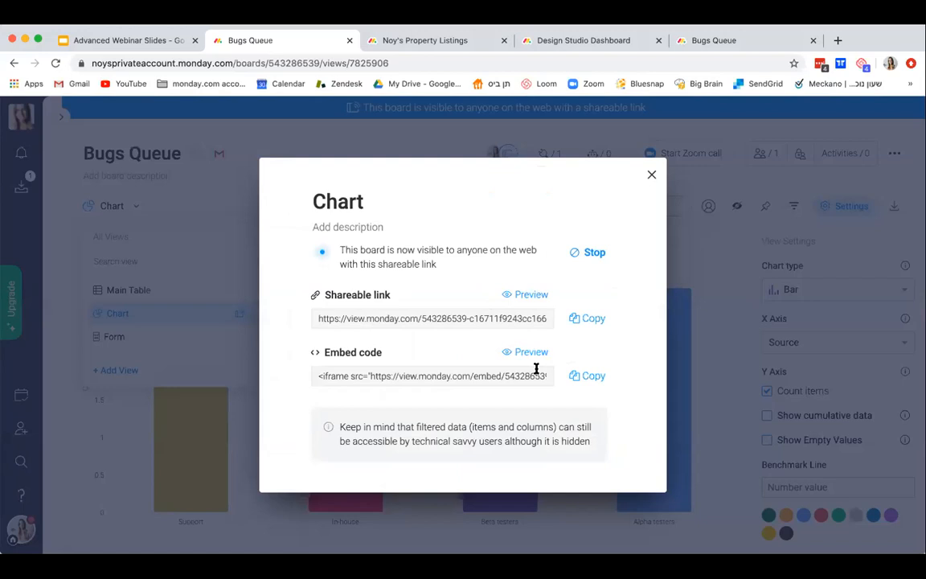
pyautogui.click(588, 317)
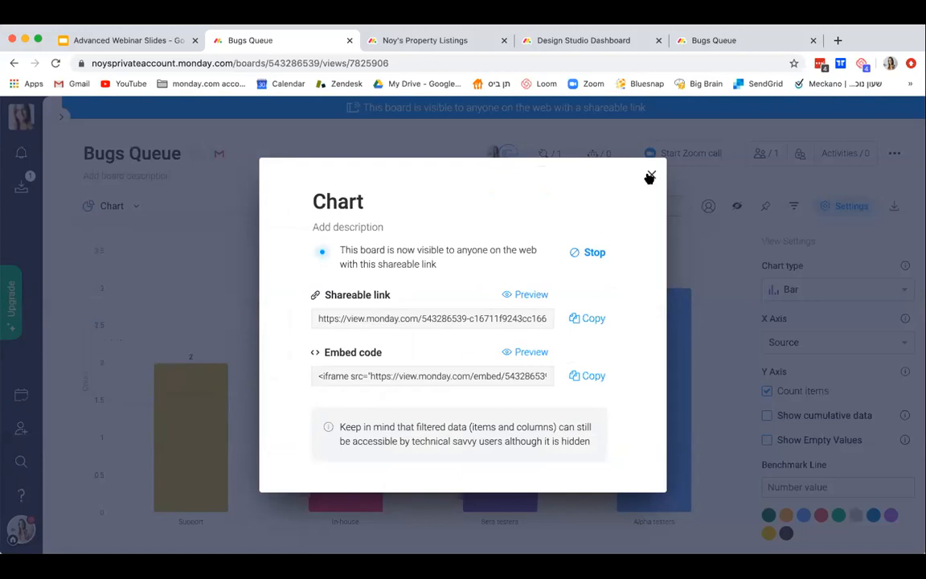
pyautogui.click(651, 175)
# Step: Open the copied chart link in a new browser tab and reload the page
pyautogui.click(836, 42)
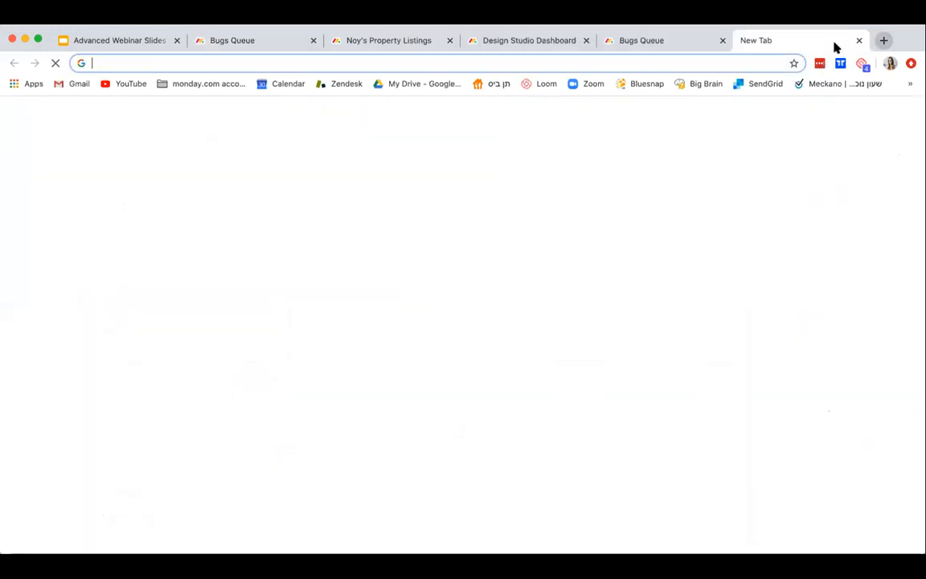
pyautogui.hotkey('ctrl', 'v')
pyautogui.press('Return')
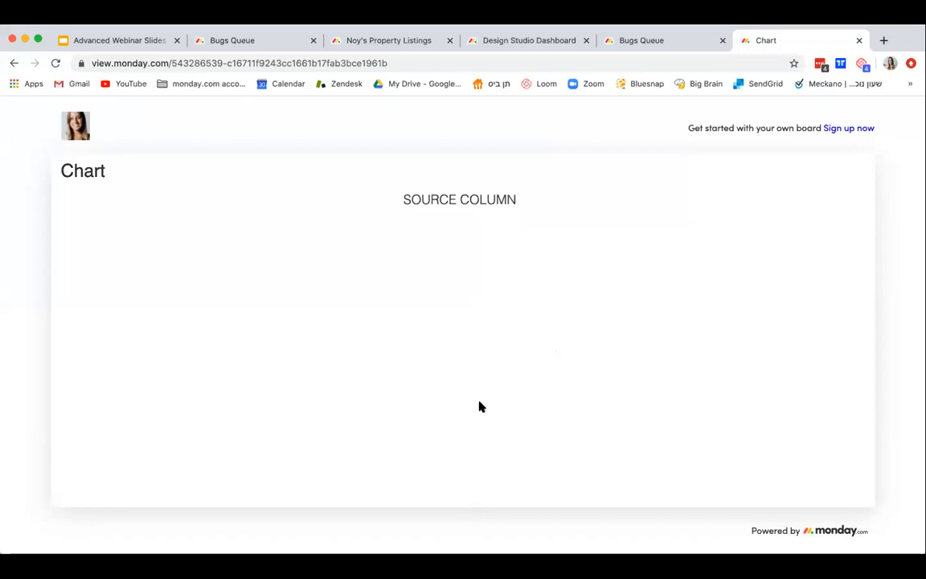
pyautogui.click(55, 63)
pyautogui.click(670, 38)
pyautogui.click(399, 41)
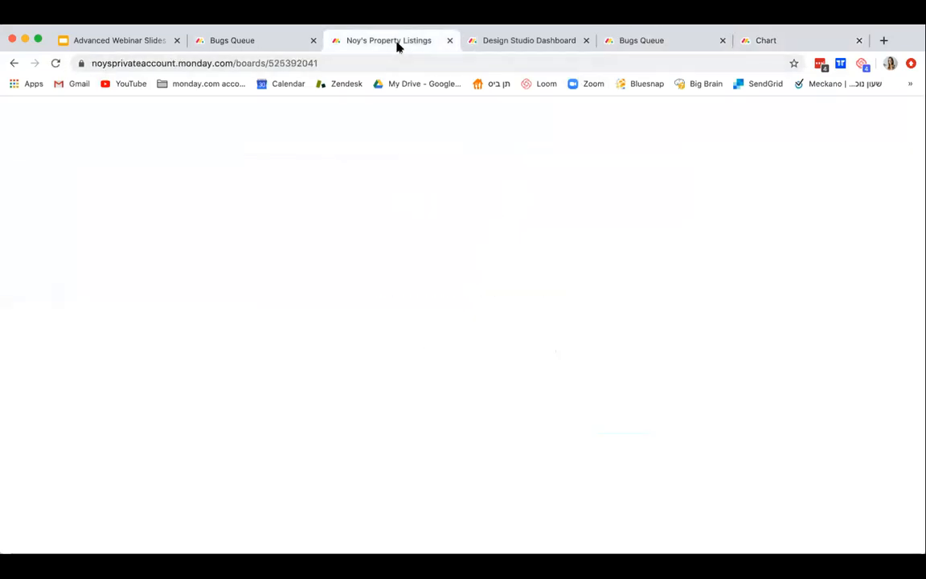
pyautogui.click(503, 46)
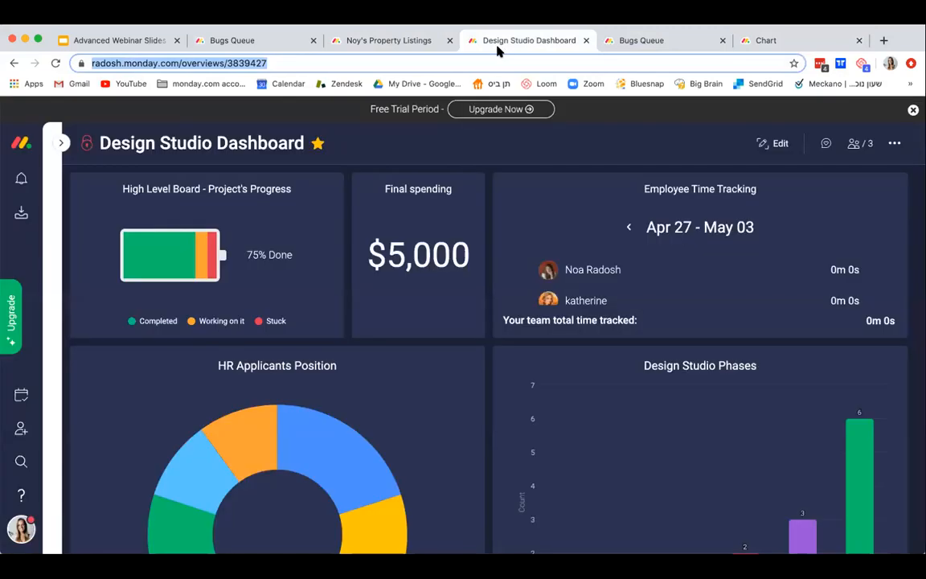
# Step: Open the Design Studio board from the Advanced Webinar folder and add a Timeline view to it
pyautogui.click(217, 46)
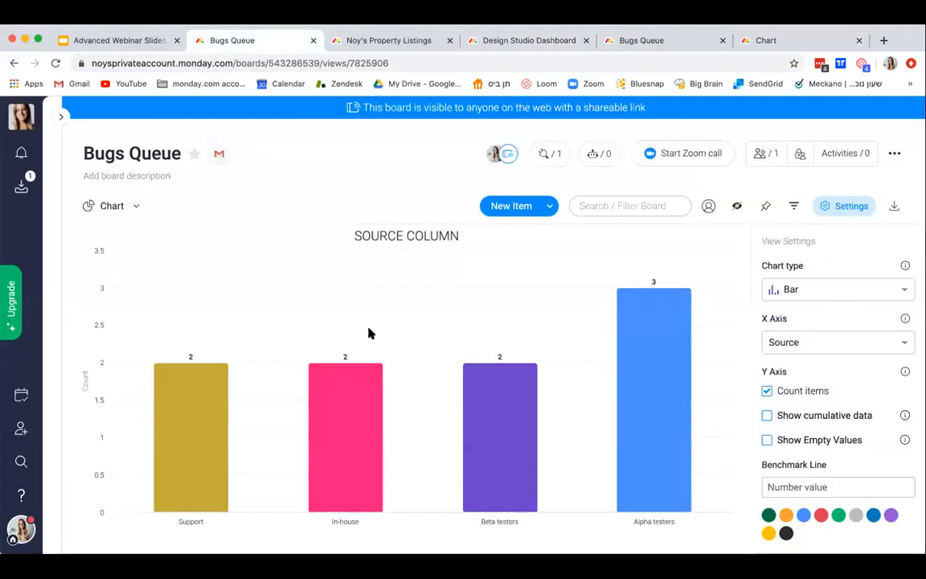
pyautogui.click(127, 206)
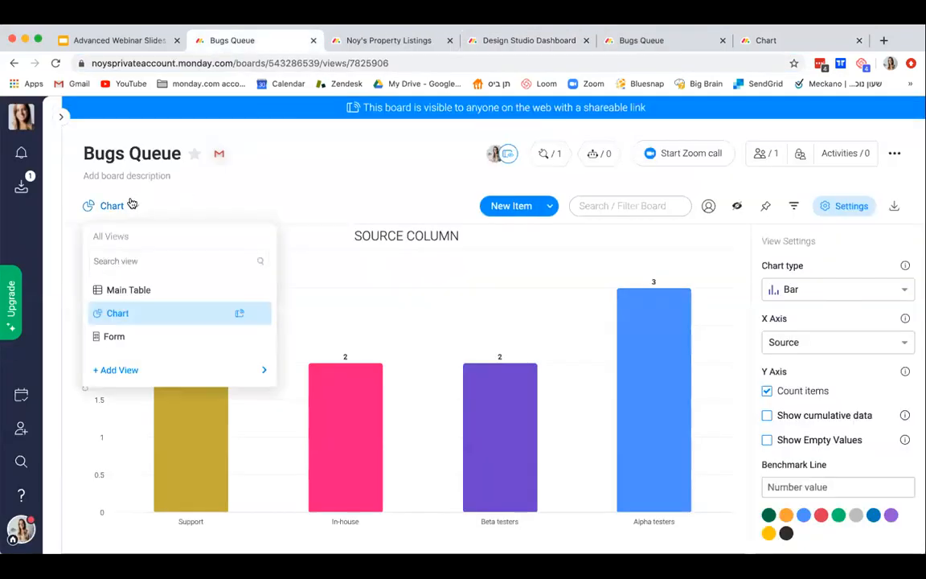
pyautogui.click(59, 118)
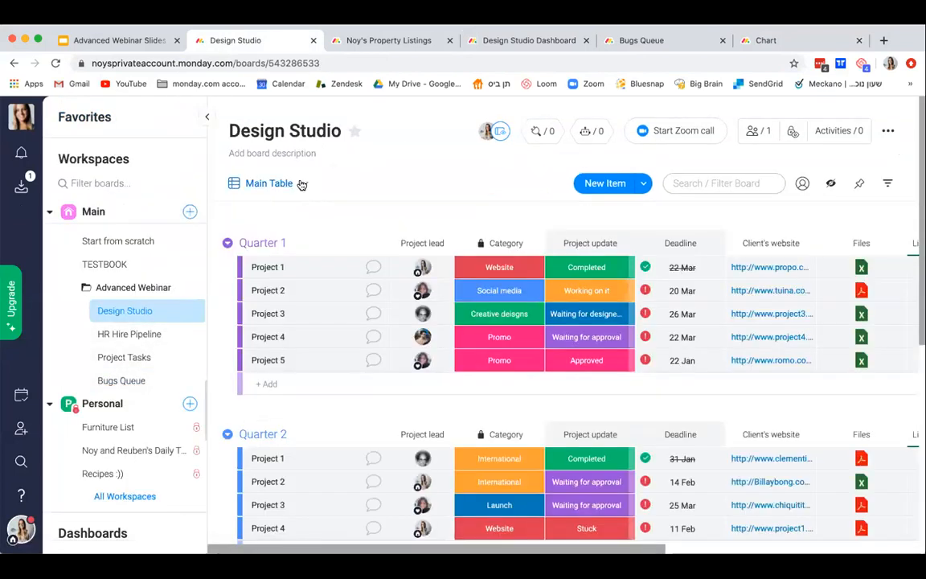
pyautogui.click(304, 184)
pyautogui.moveTo(394, 300)
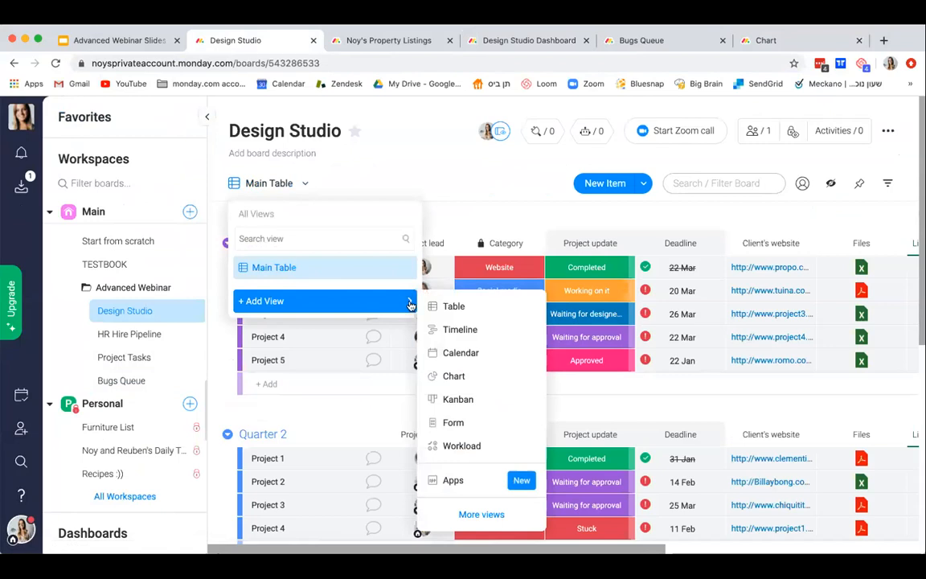
pyautogui.click(457, 328)
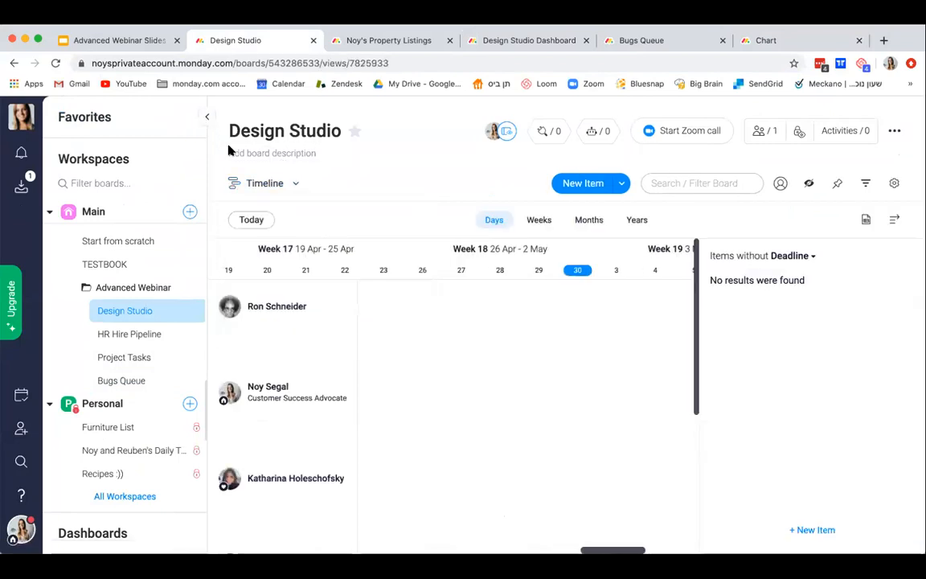
# Step: Share the Design Studio board's Timeline view publicly and copy its shareable link
pyautogui.click(208, 117)
pyautogui.click(149, 183)
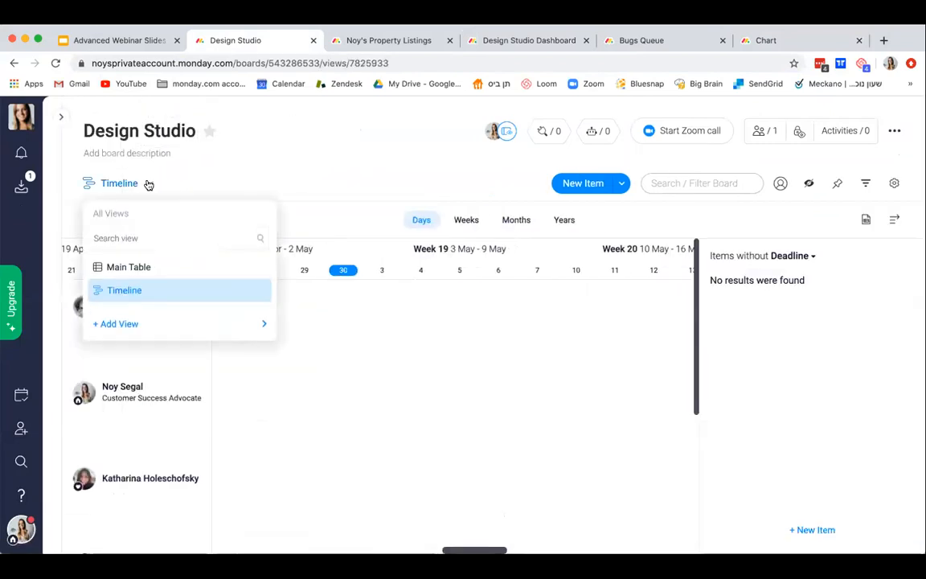
pyautogui.click(256, 293)
pyautogui.click(316, 320)
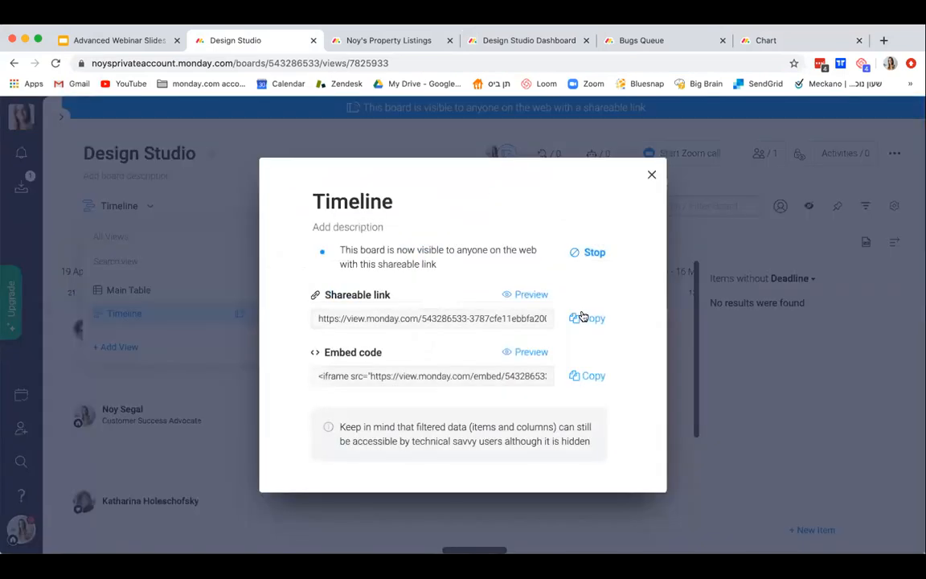
pyautogui.click(582, 317)
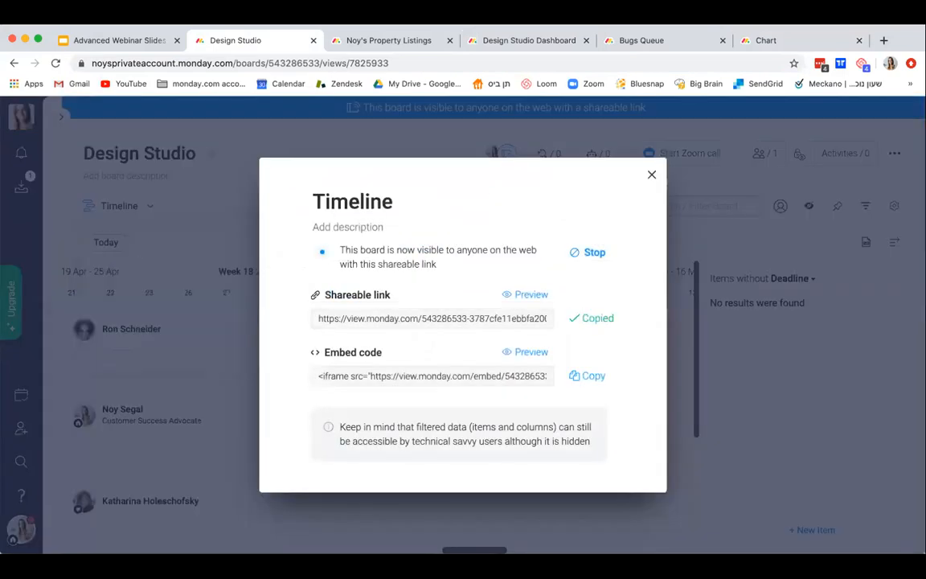
# Step: Open the copied Timeline link in a new browser tab and look through the shared schedule across weeks and people
pyautogui.click(884, 41)
pyautogui.press('cmd+v')
pyautogui.press('Return')
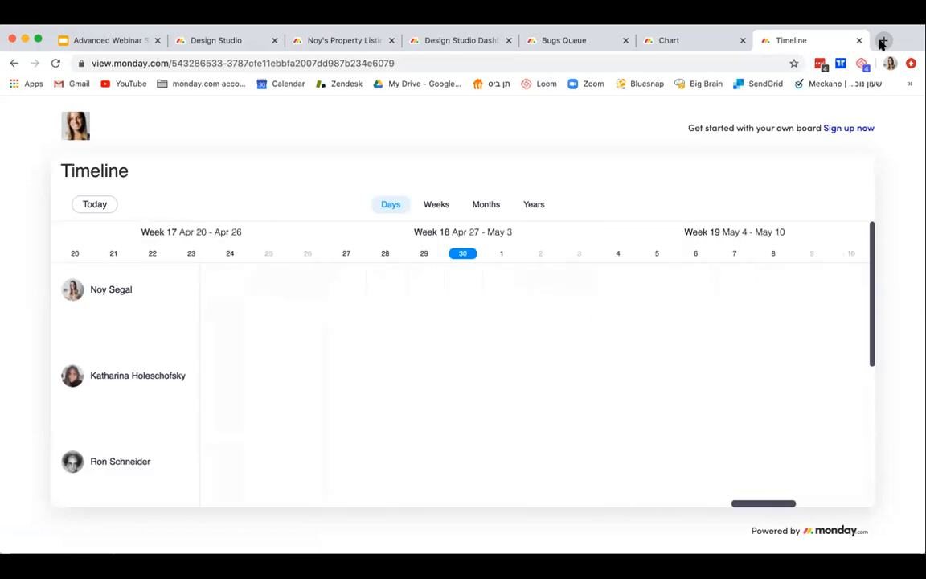
pyautogui.hscroll(-10, 605, 343)
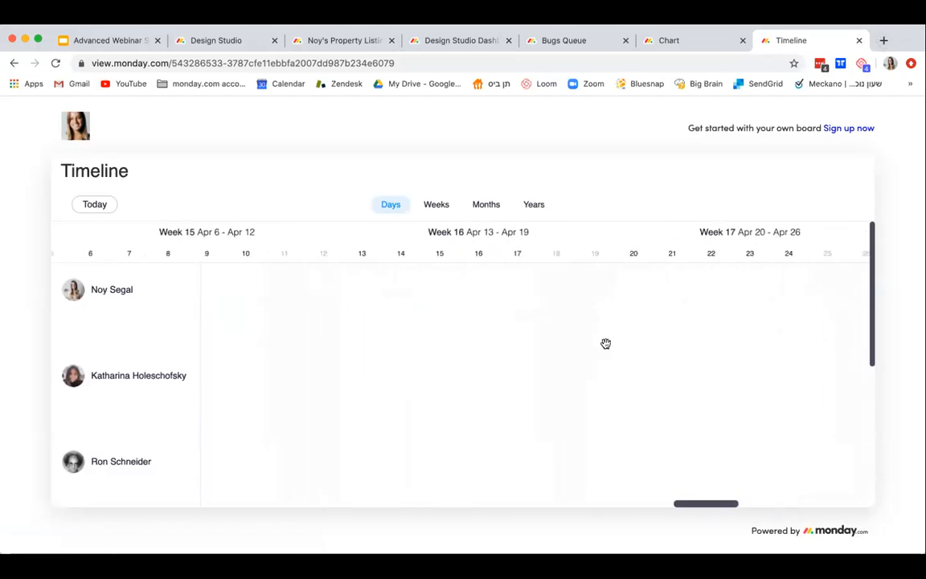
pyautogui.hscroll(10, 606, 343)
pyautogui.scroll(-3, 606, 343)
pyautogui.scroll(3, 605, 343)
pyautogui.hscroll(-3, 605, 344)
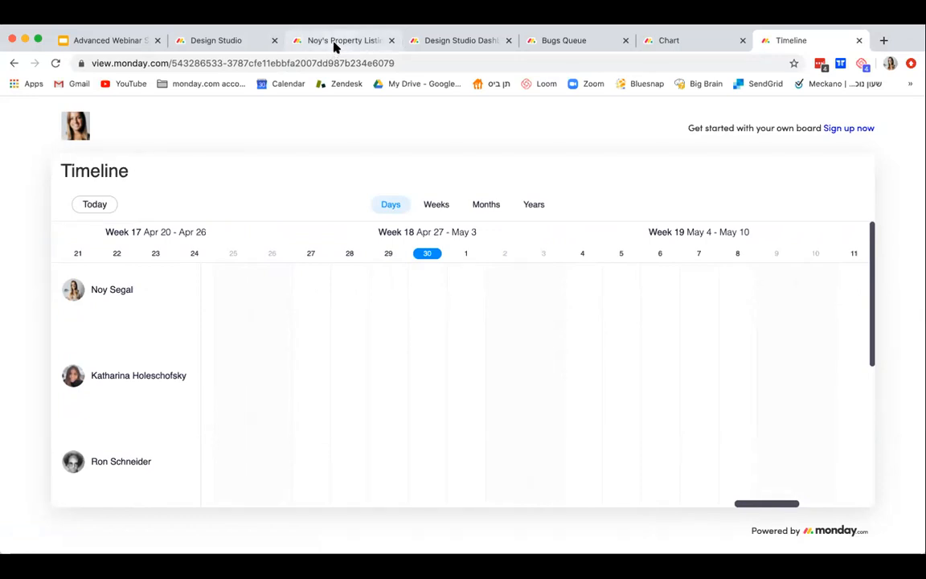
# Step: Open the Property Listings board, look over its regional groups and expand the New York item's subitems
pyautogui.click(336, 48)
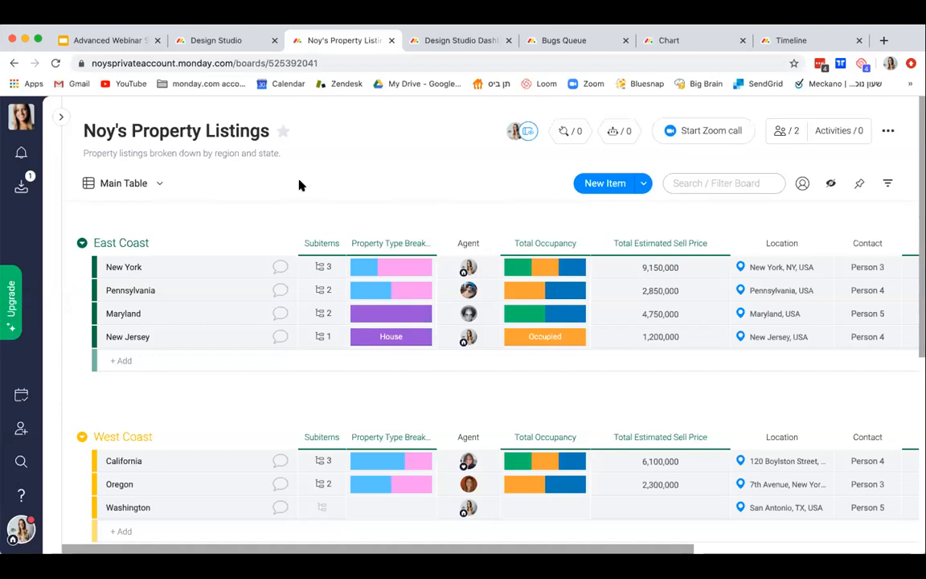
pyautogui.click(322, 267)
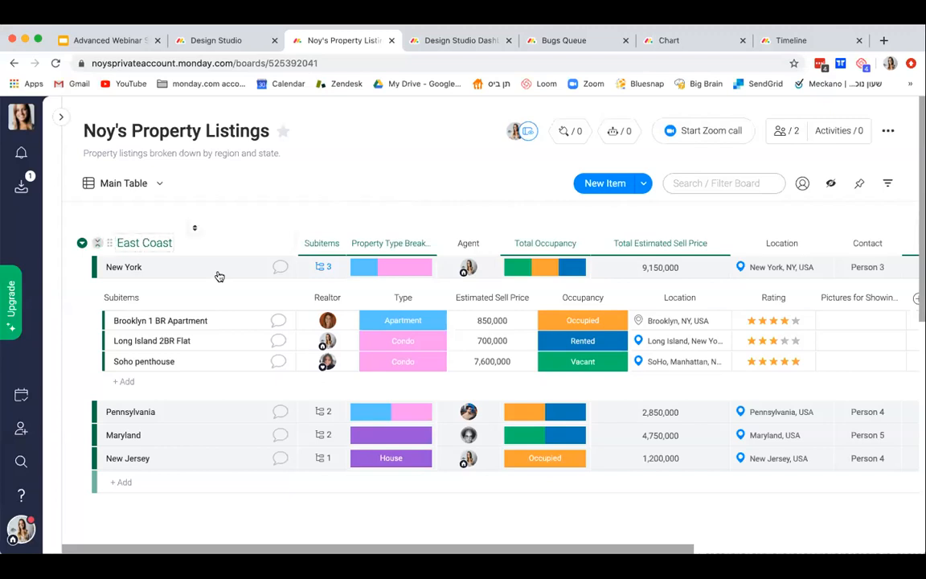
pyautogui.click(330, 264)
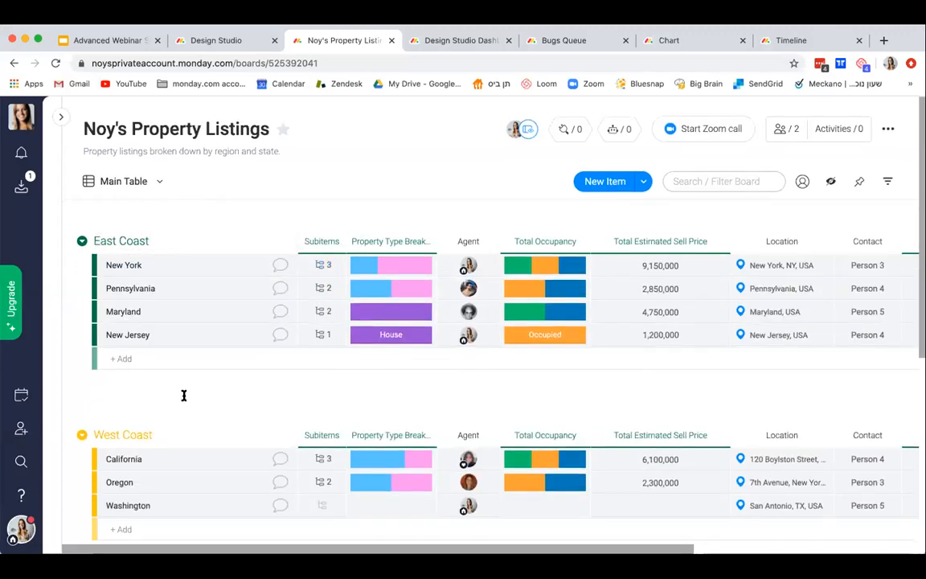
pyautogui.scroll(-3, 182, 396)
pyautogui.scroll(3, 184, 401)
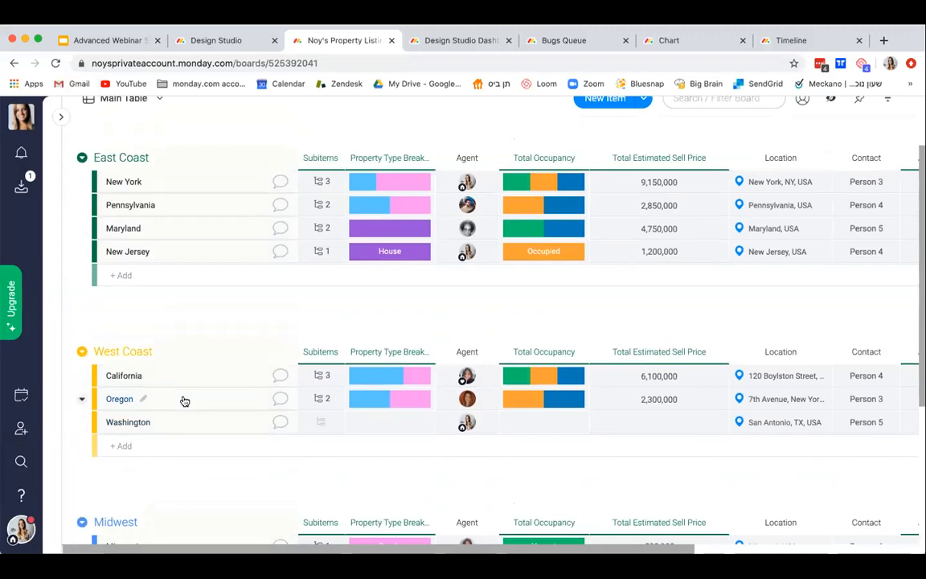
pyautogui.scroll(2, 184, 401)
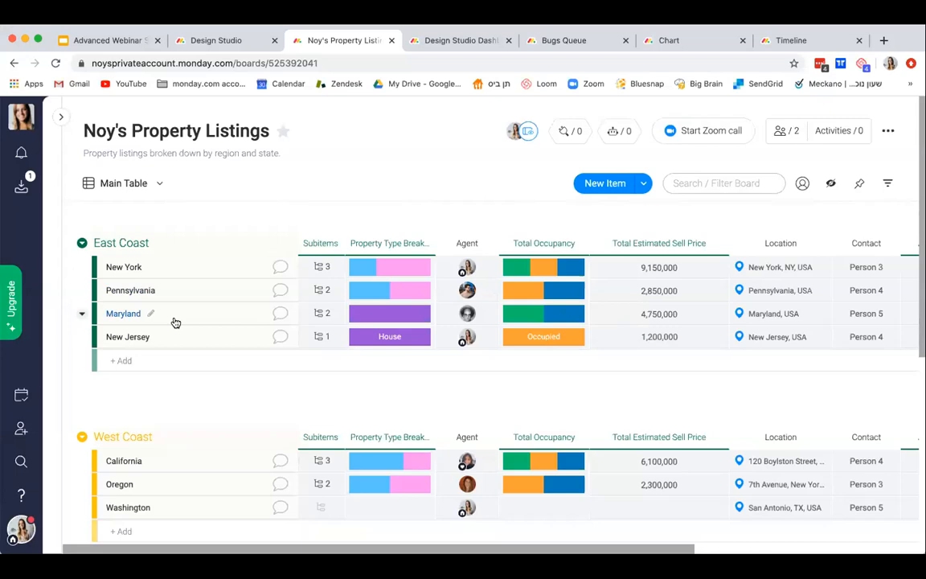
pyautogui.click(317, 267)
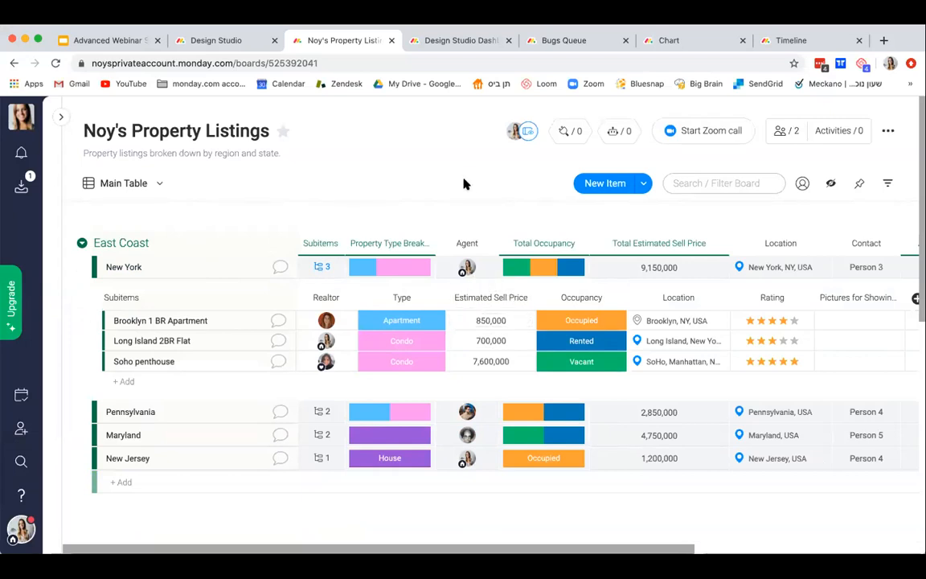
# Step: Find the Add Subitem (Beta) option among the West Coast group's Washington item actions, without adding a subitem
pyautogui.scroll(-1, 464, 184)
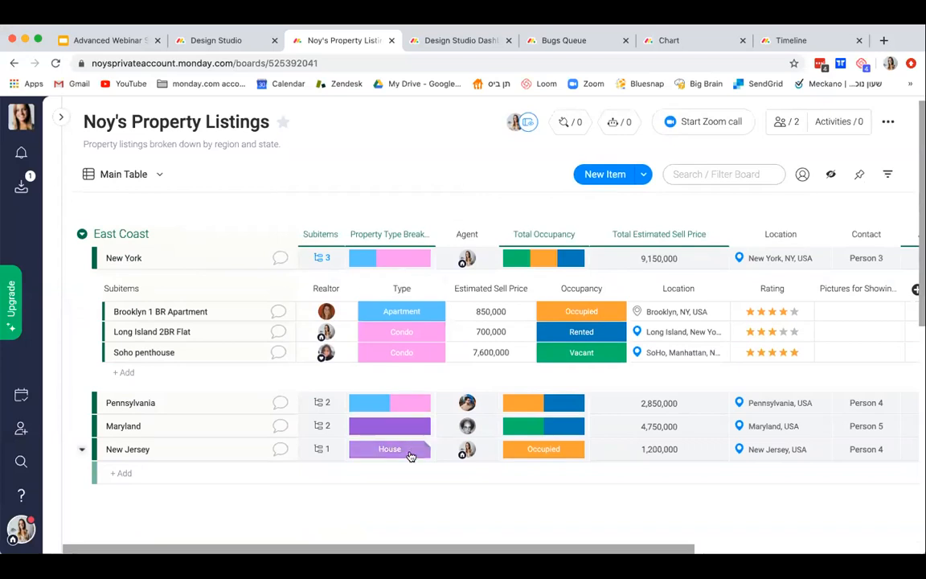
pyautogui.scroll(-5, 378, 496)
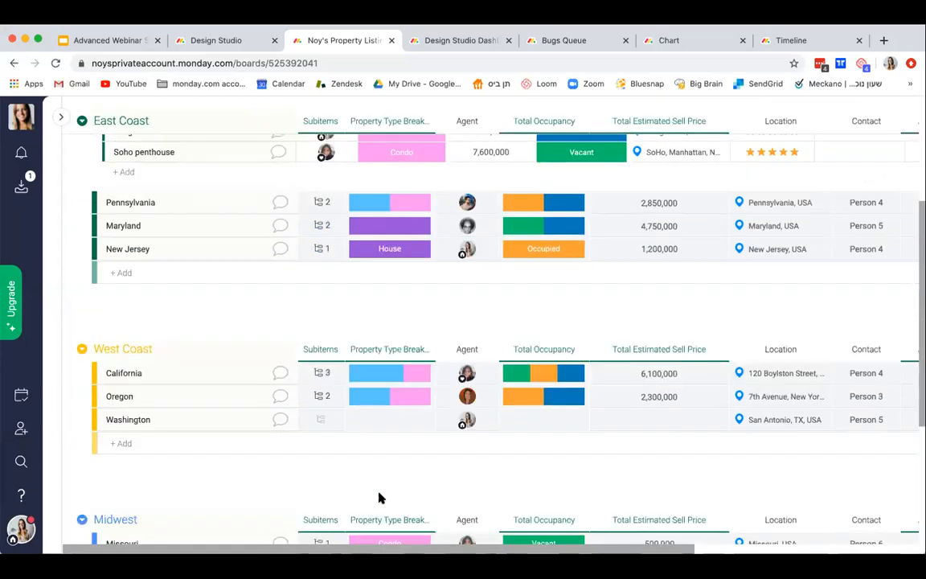
pyautogui.click(81, 421)
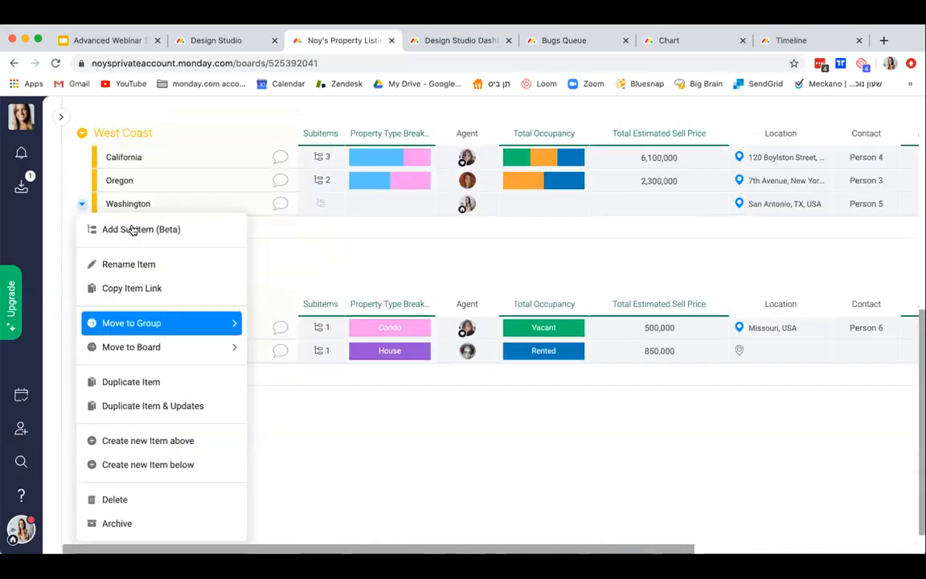
pyautogui.click(294, 263)
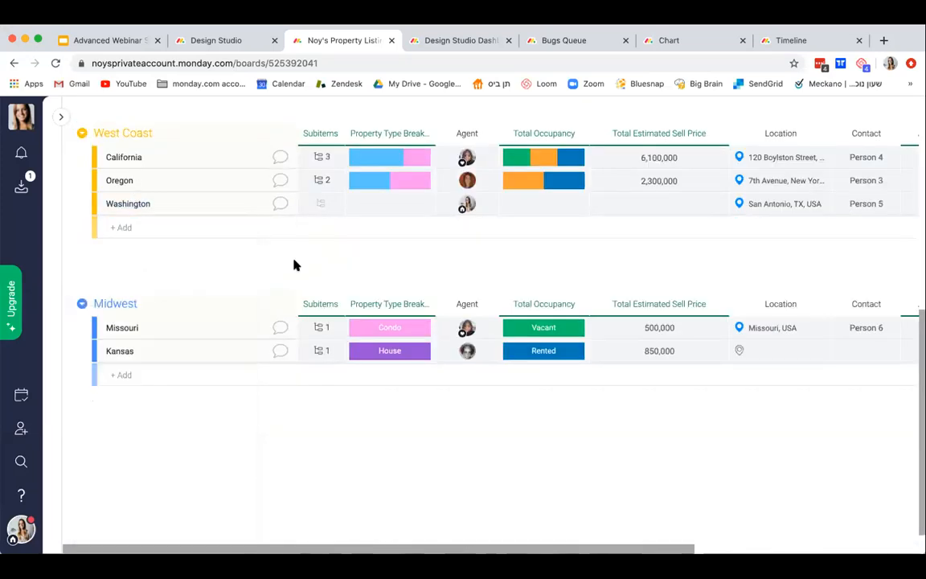
pyautogui.rightClick(217, 202)
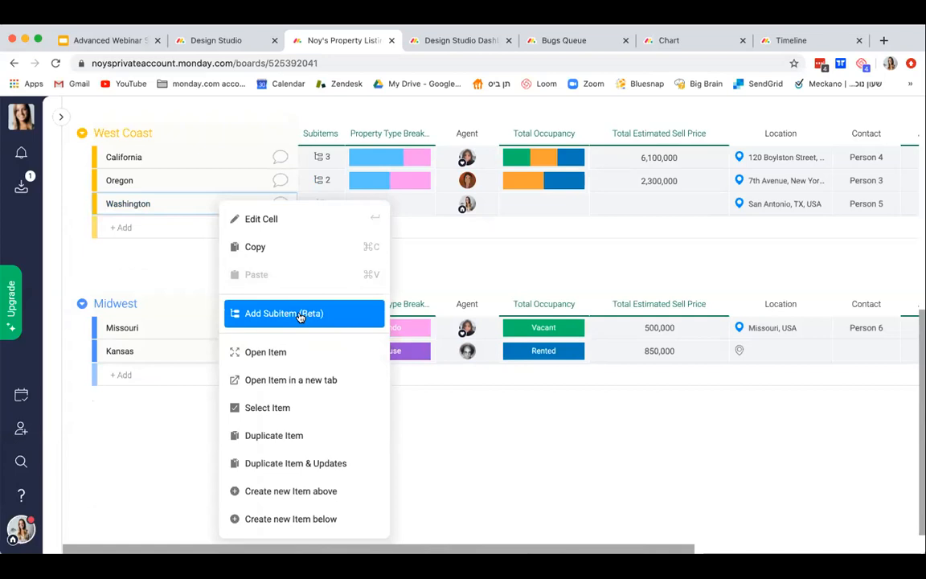
pyautogui.click(549, 267)
# Step: Examine New York's Total Occupancy and Property Type breakdowns, viewing the Soho penthouse details from the Vacant segment
pyautogui.scroll(5, 547, 265)
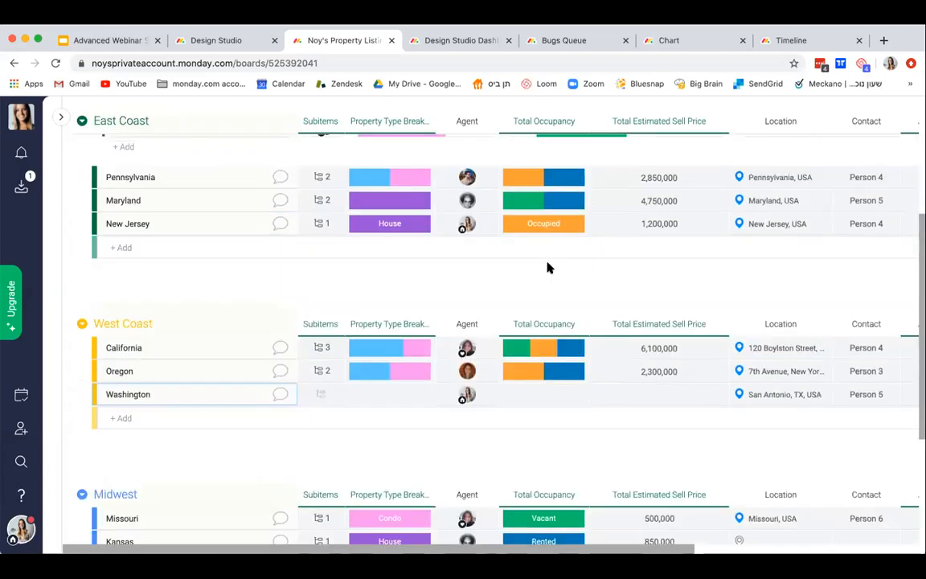
pyautogui.scroll(5, 547, 267)
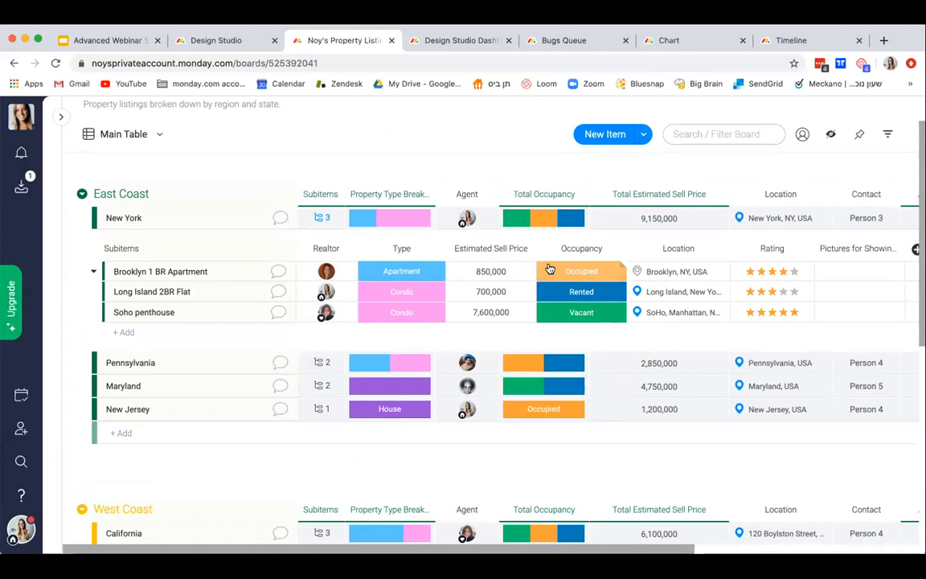
pyautogui.moveTo(394, 219)
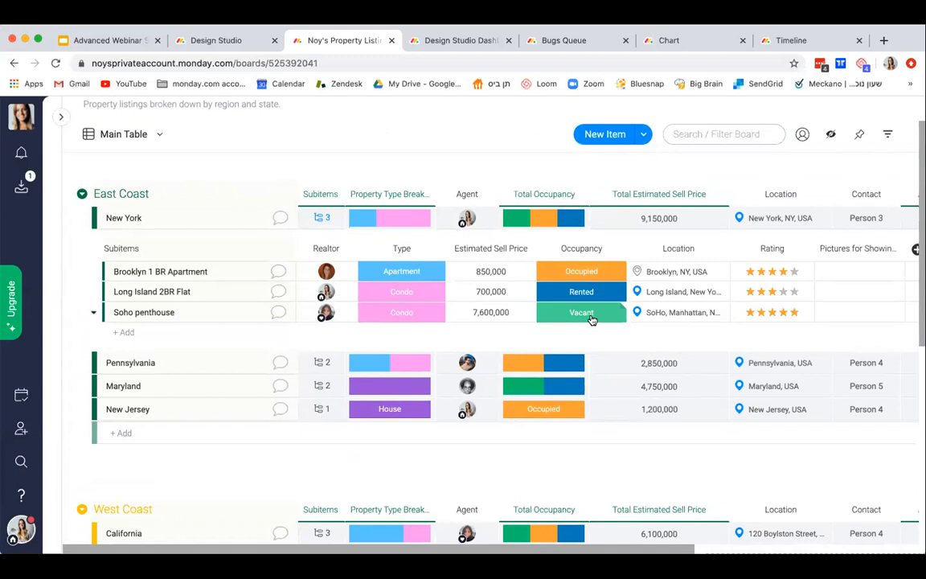
pyautogui.moveTo(524, 220)
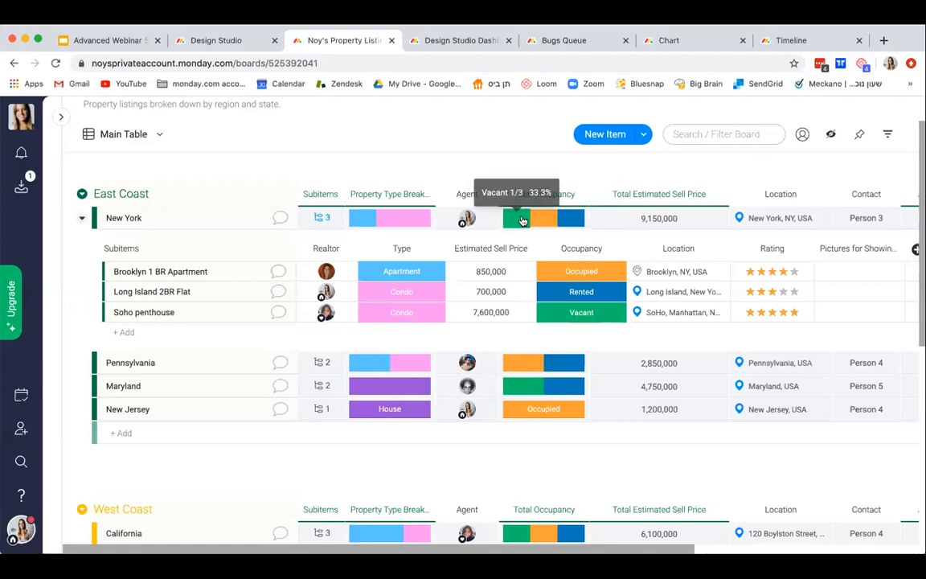
pyautogui.click(522, 220)
pyautogui.click(492, 275)
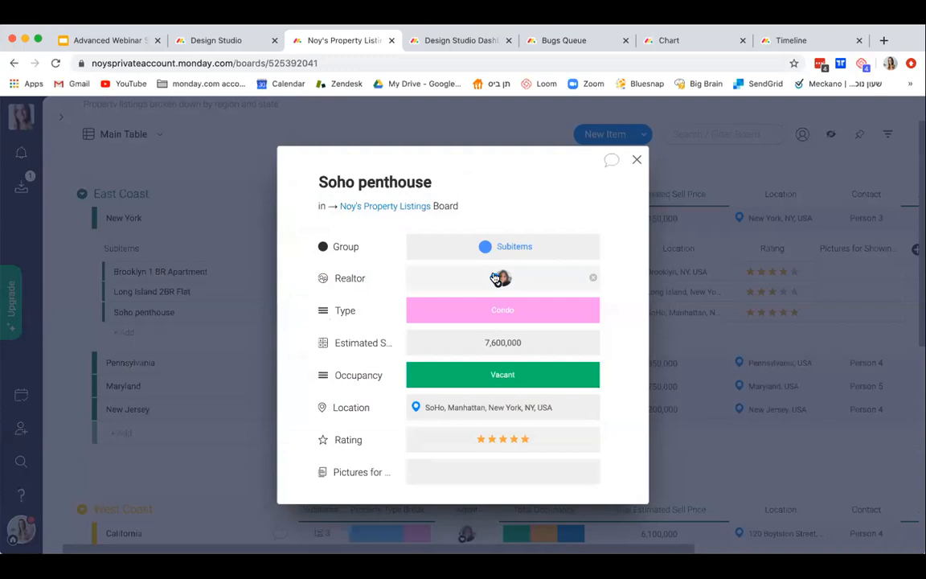
pyautogui.click(637, 160)
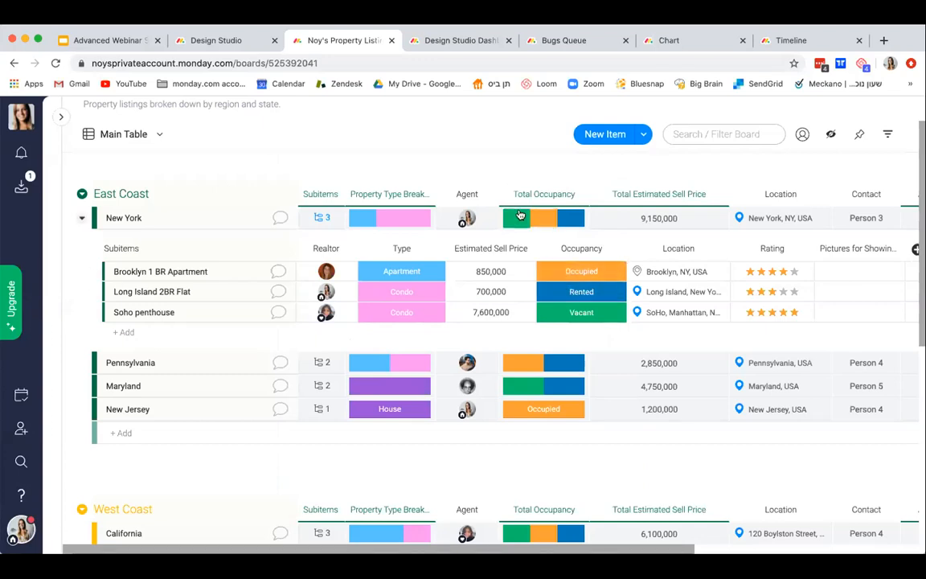
pyautogui.moveTo(544, 217)
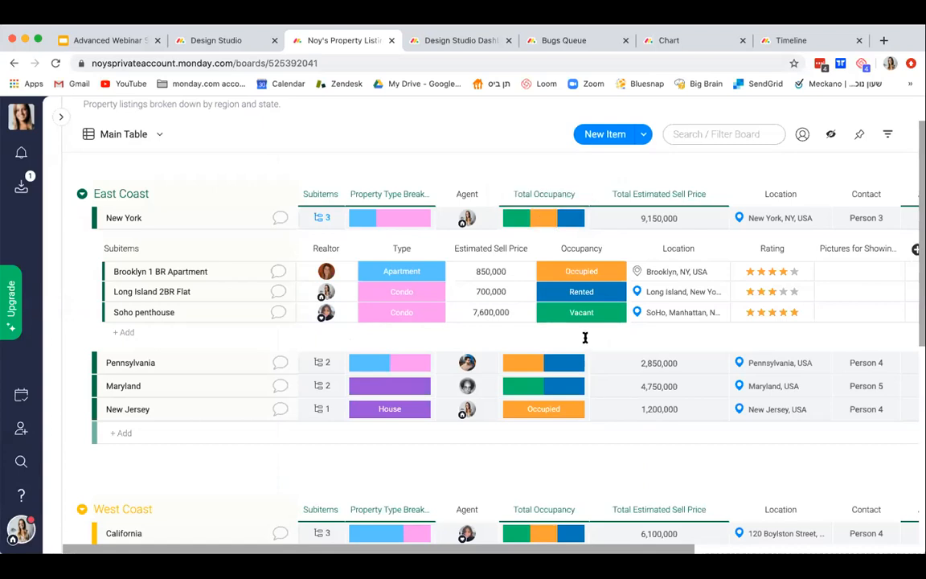
pyautogui.scroll(1, 585, 337)
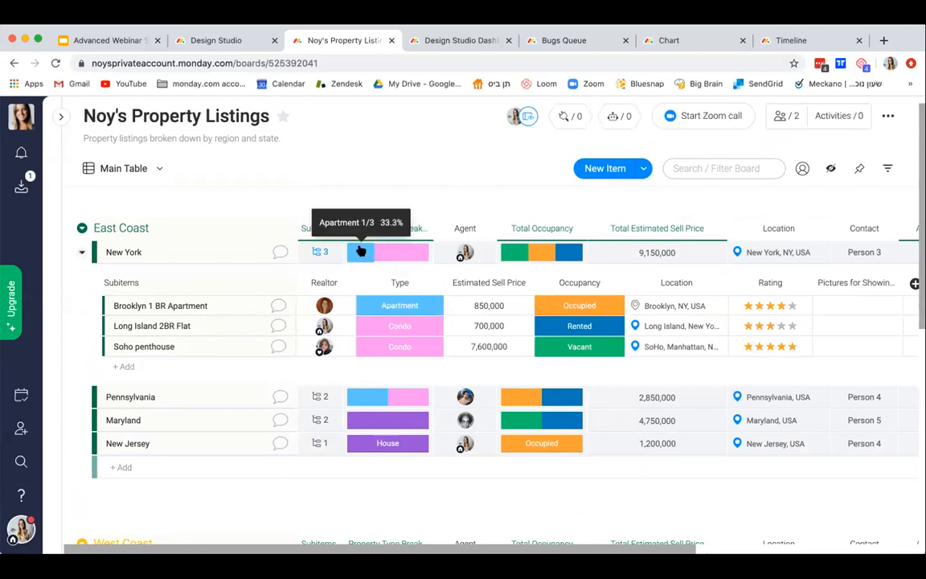
pyautogui.moveTo(389, 254)
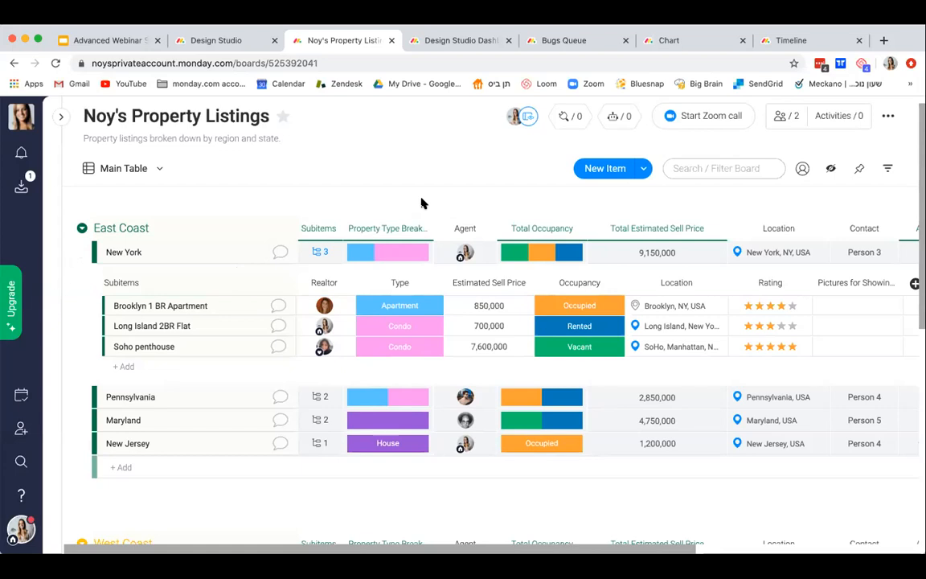
# Step: Switch to the Design Studio Dashboard and look through its progress, spending, time tracking, applicants, phases and timeline widgets
pyautogui.click(431, 47)
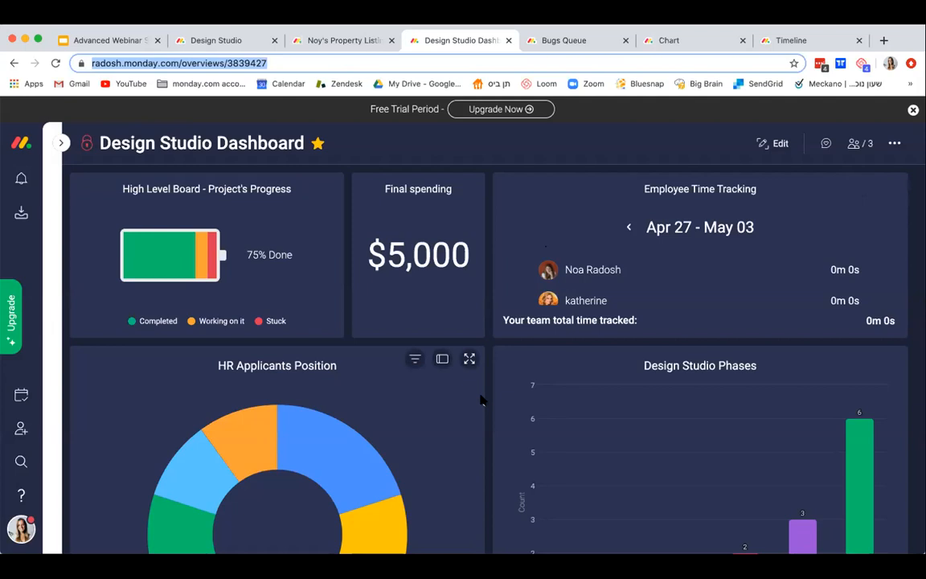
pyautogui.scroll(-5, 480, 400)
pyautogui.scroll(4, 481, 400)
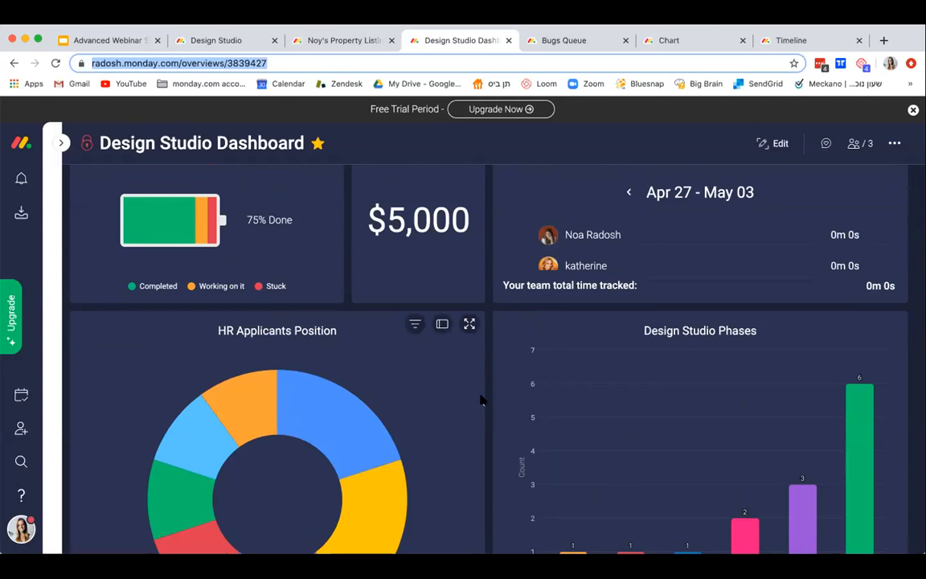
pyautogui.scroll(1, 481, 399)
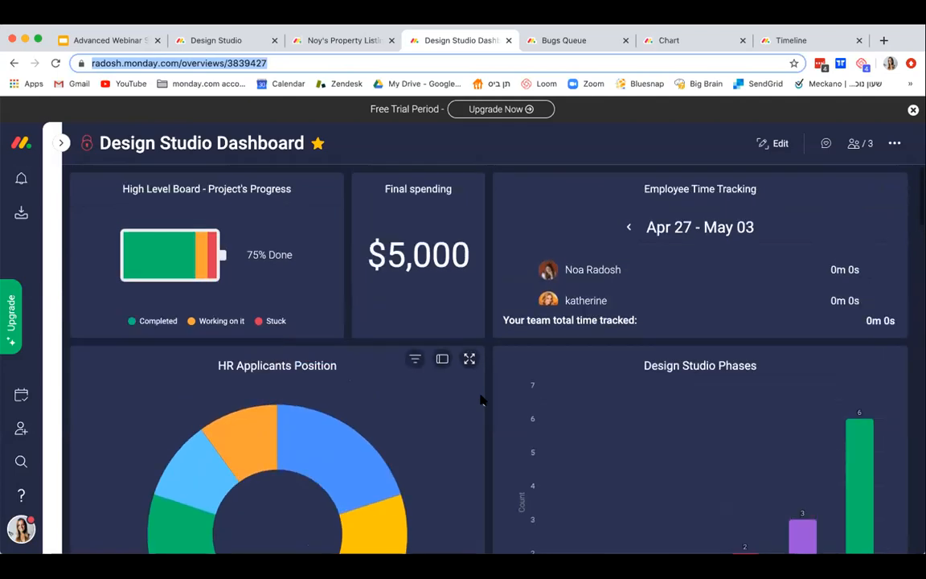
pyautogui.scroll(-5, 492, 422)
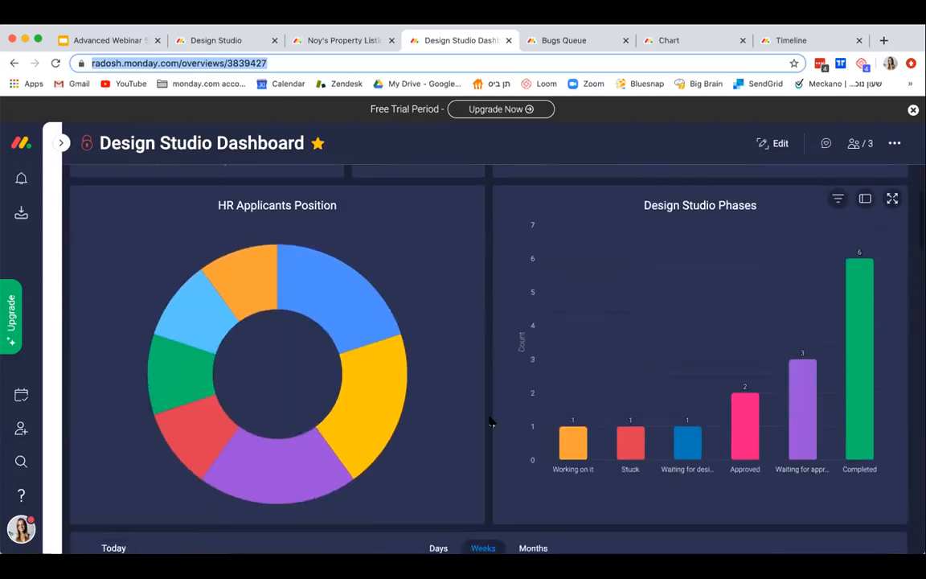
pyautogui.scroll(-1, 491, 422)
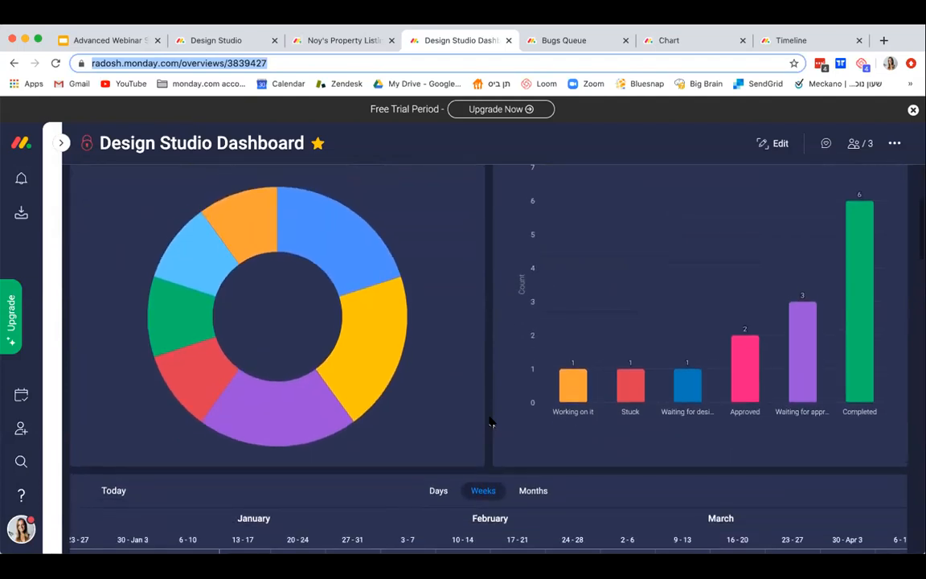
pyautogui.scroll(4, 491, 422)
pyautogui.scroll(1, 492, 422)
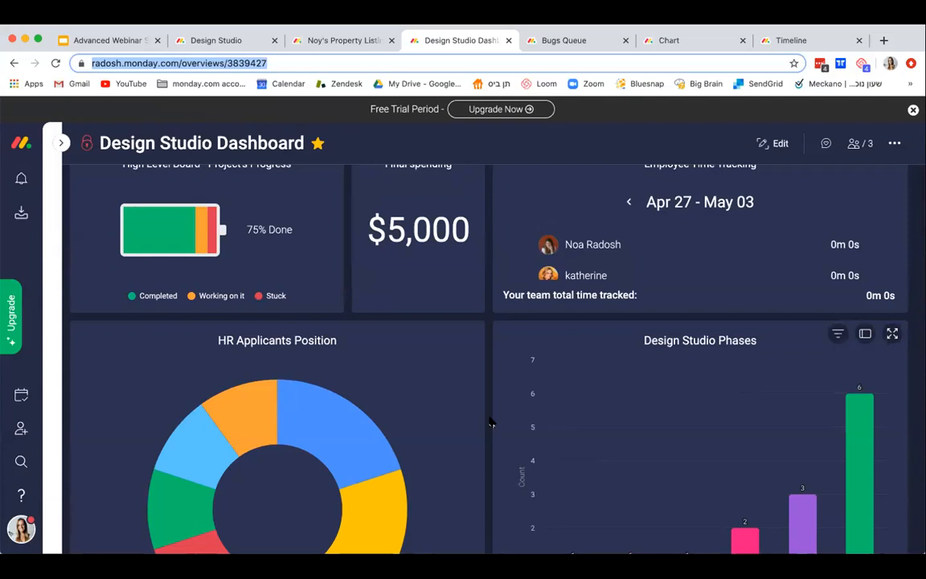
pyautogui.scroll(1, 491, 422)
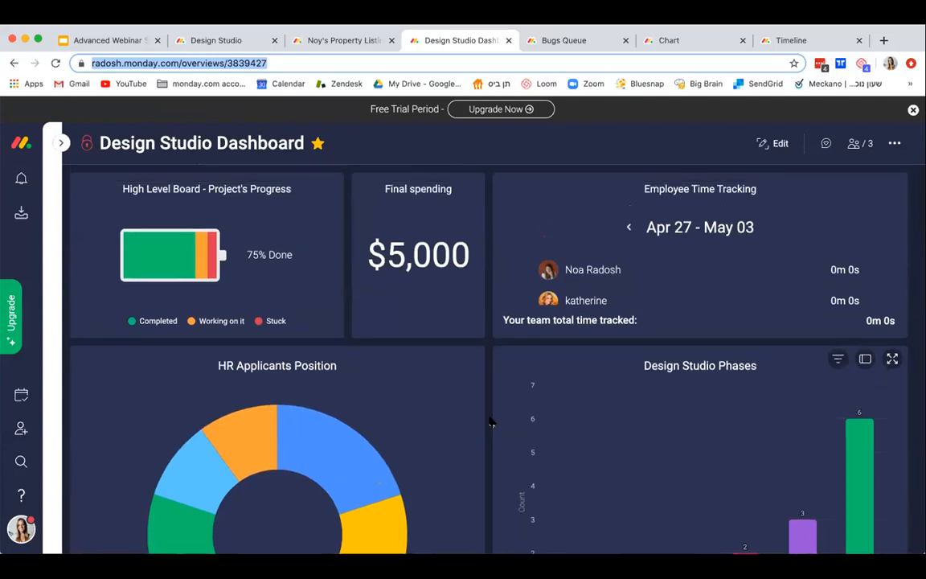
# Step: Drill into the Completed portion of the Project's Progress battery, review its Design Studio items and return to the dashboard
pyautogui.moveTo(174, 254)
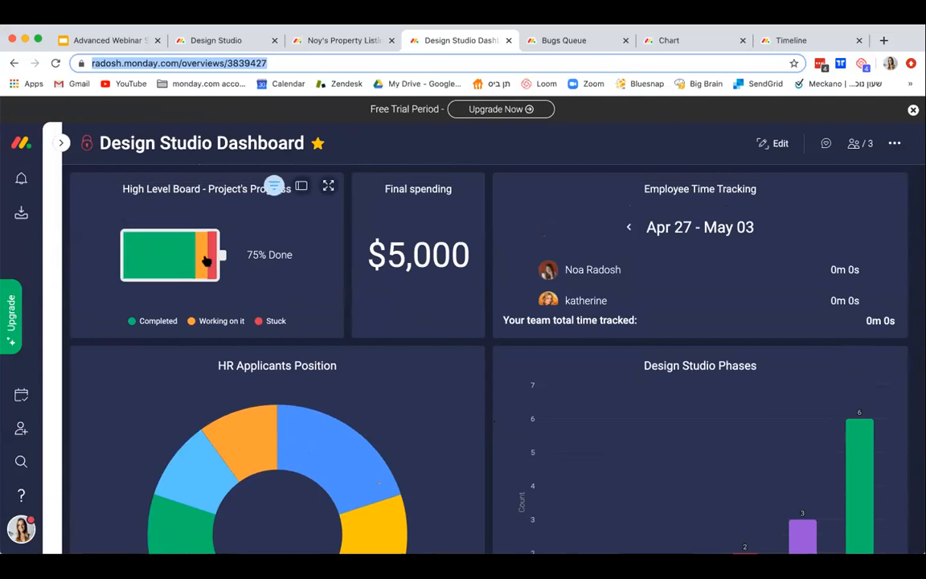
pyautogui.moveTo(205, 259)
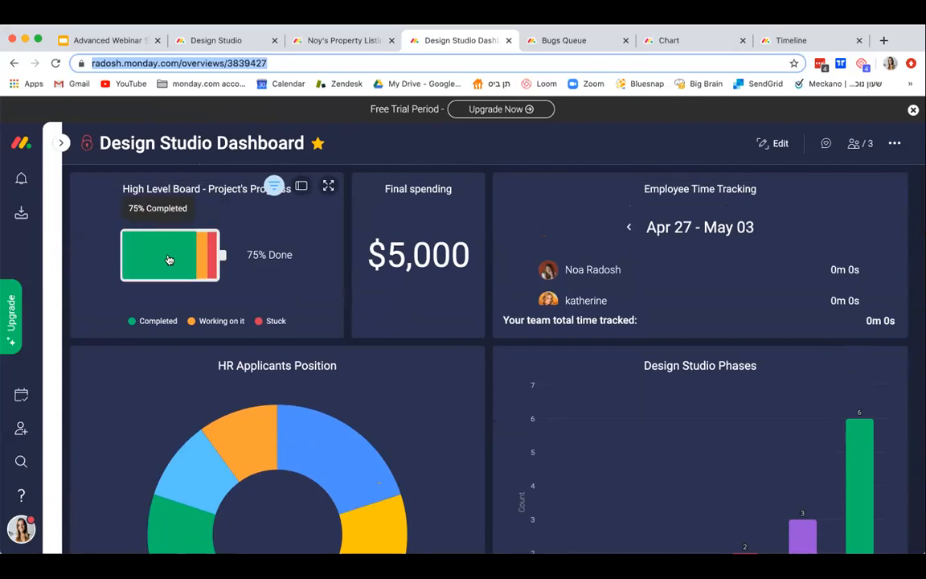
pyautogui.click(168, 258)
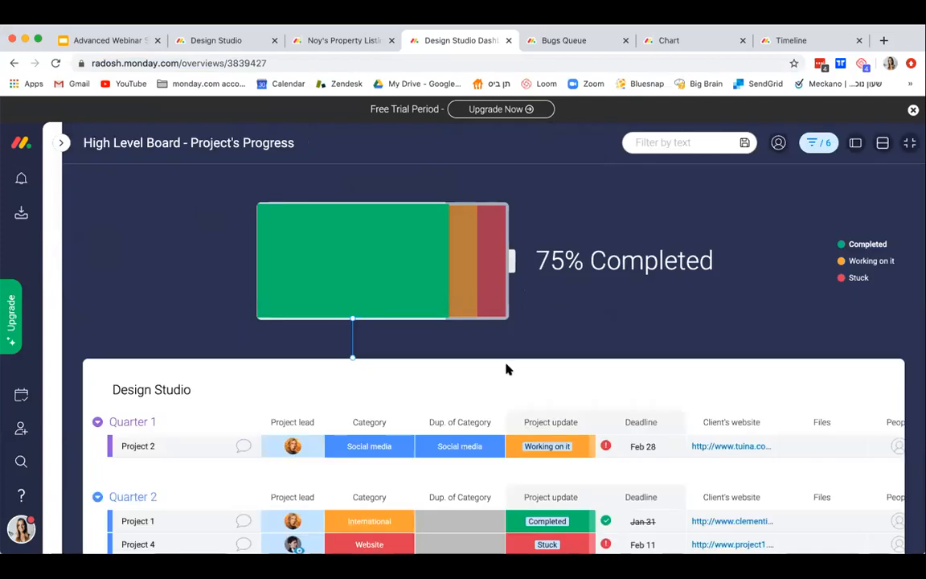
pyautogui.scroll(-1, 507, 370)
pyautogui.scroll(1, 506, 370)
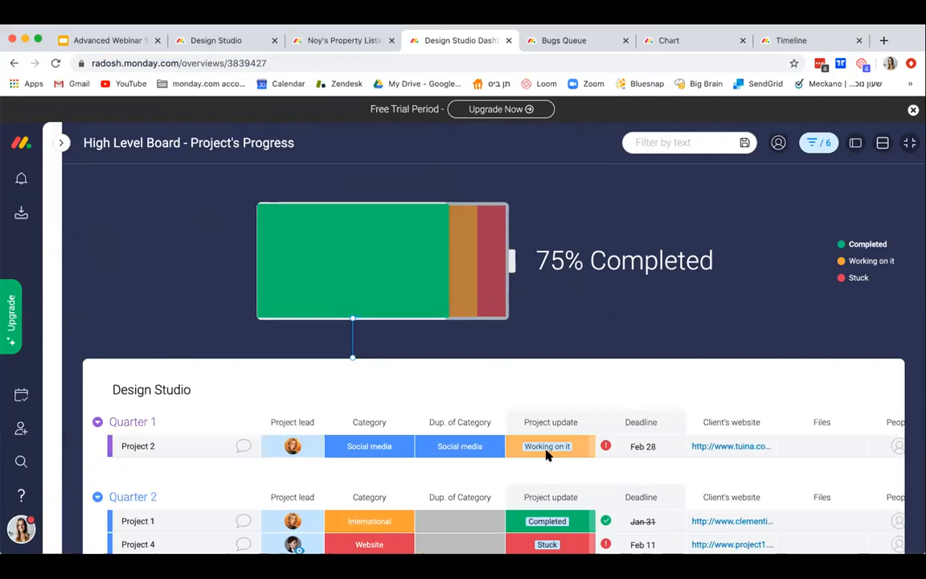
pyautogui.click(909, 144)
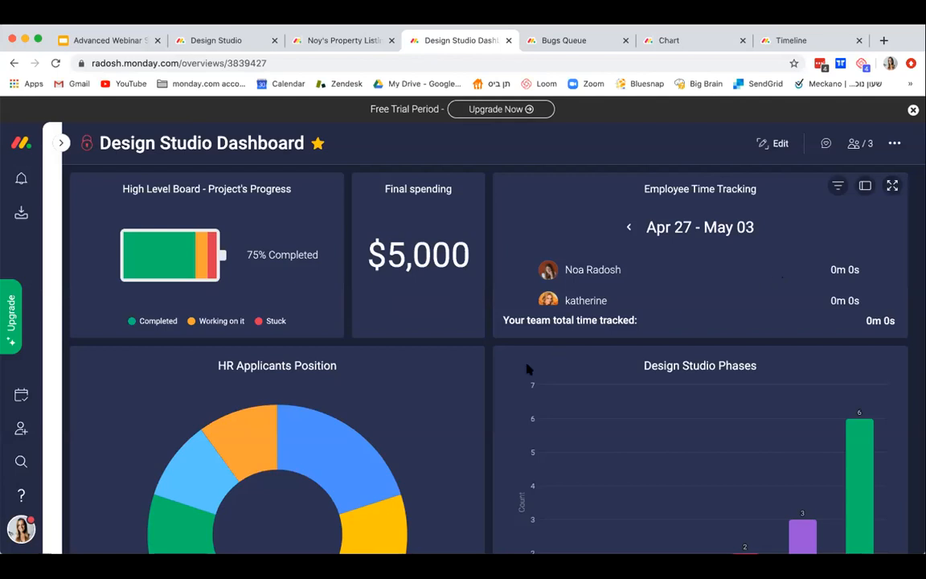
# Step: Examine the HR Applicants Position chart's Content Writer and Product manager segments and the Design Studio Phases chart's Completed bar
pyautogui.scroll(-2, 485, 350)
pyautogui.scroll(-5, 484, 350)
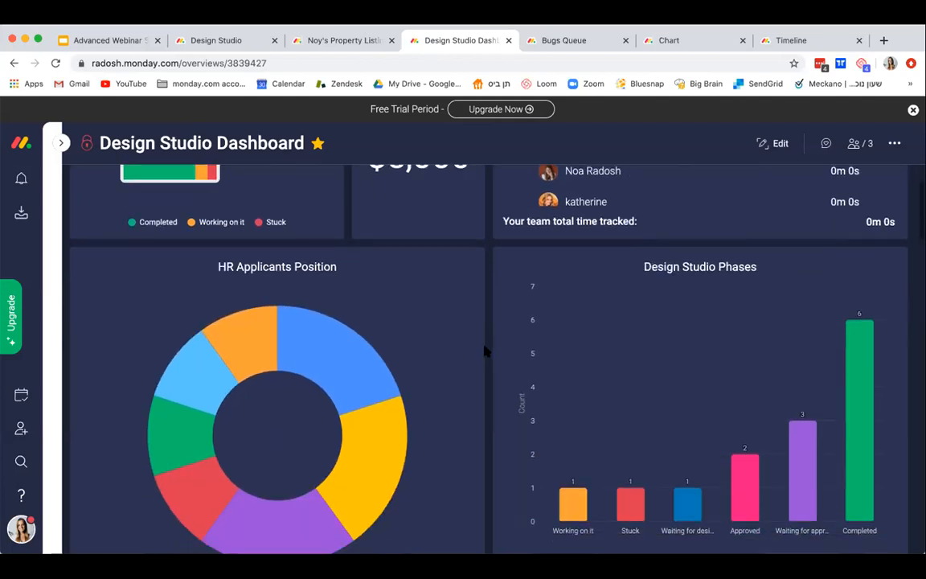
pyautogui.moveTo(238, 305)
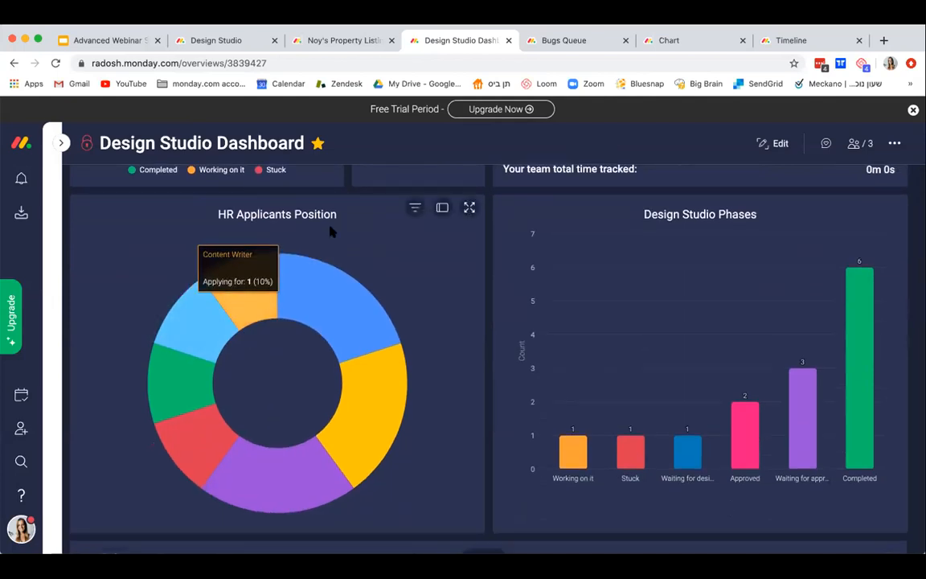
pyautogui.moveTo(363, 299)
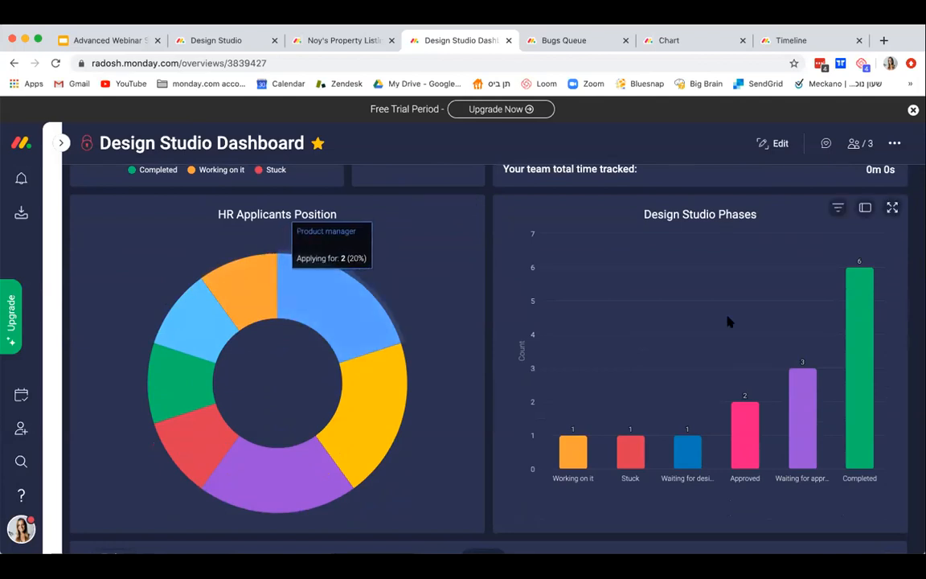
pyautogui.moveTo(848, 330)
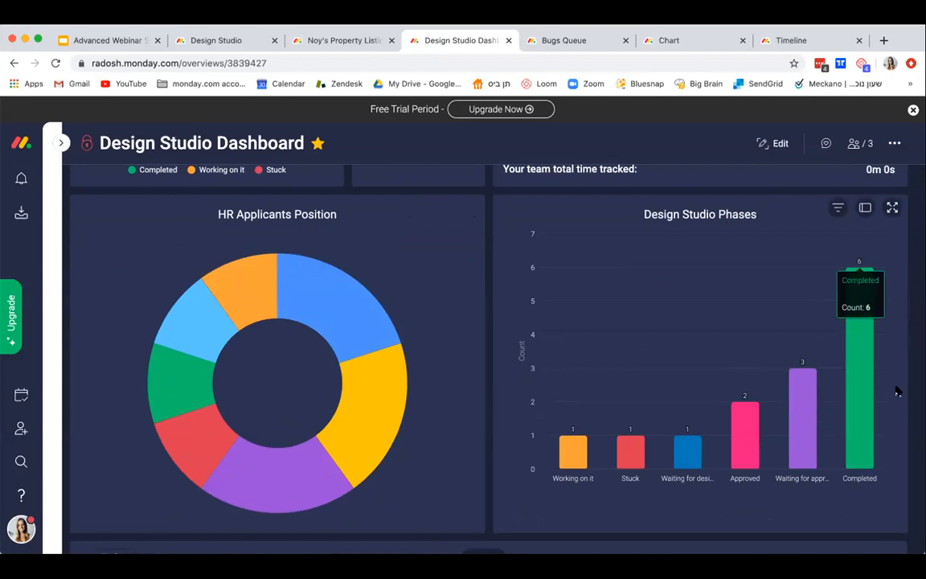
# Step: In the weekly workload widget, view the second team member's January 20-24 items and open the Project 4 details
pyautogui.scroll(-3, 898, 392)
pyautogui.scroll(-4, 898, 392)
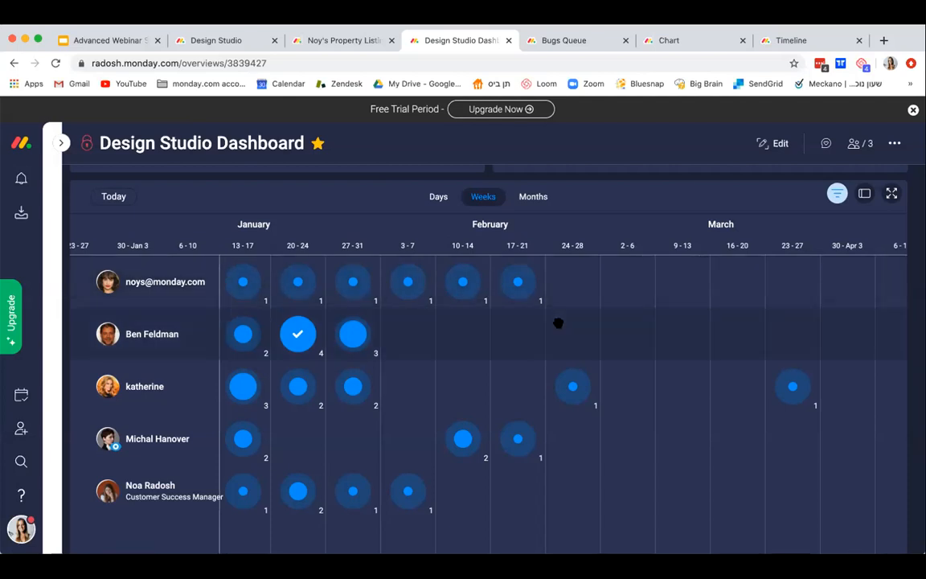
pyautogui.moveTo(353, 333)
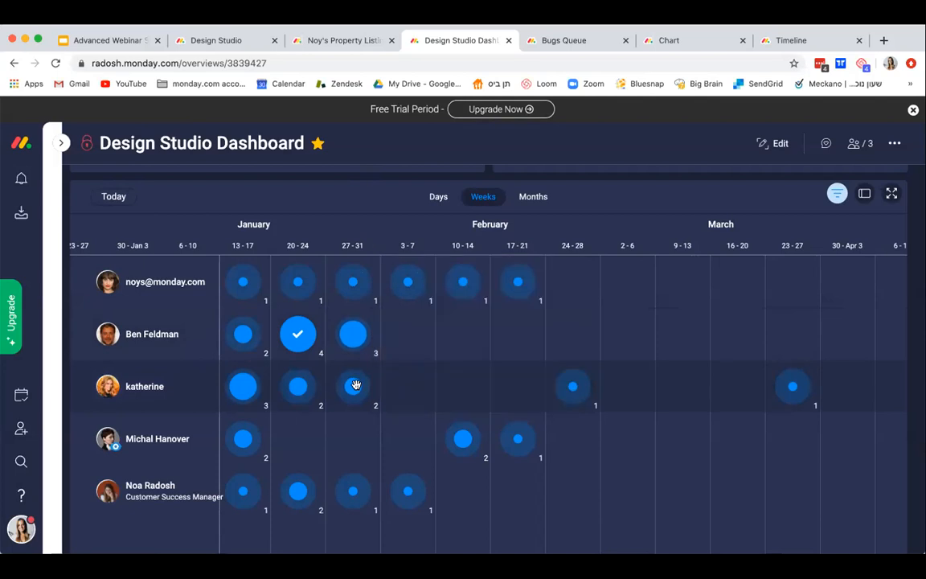
pyautogui.moveTo(310, 337)
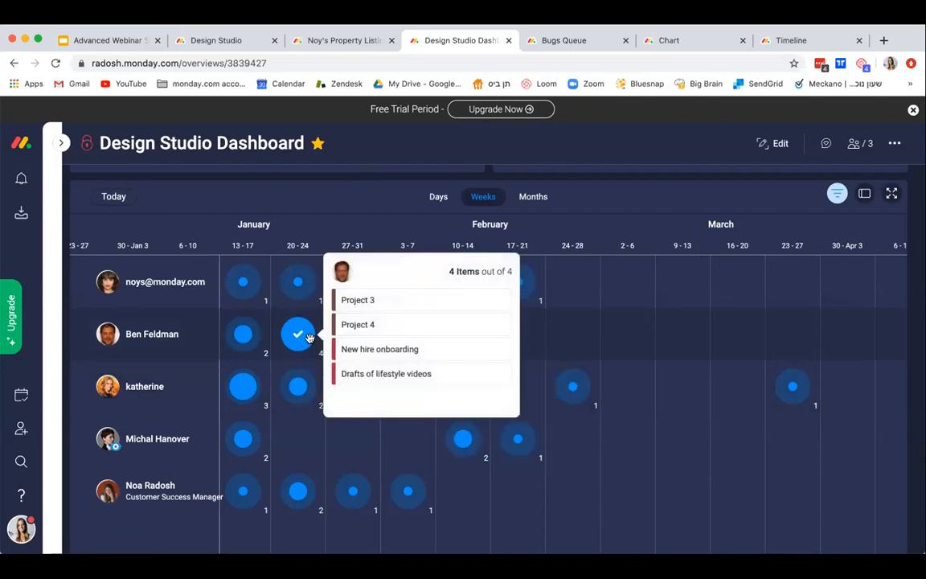
pyautogui.click(357, 325)
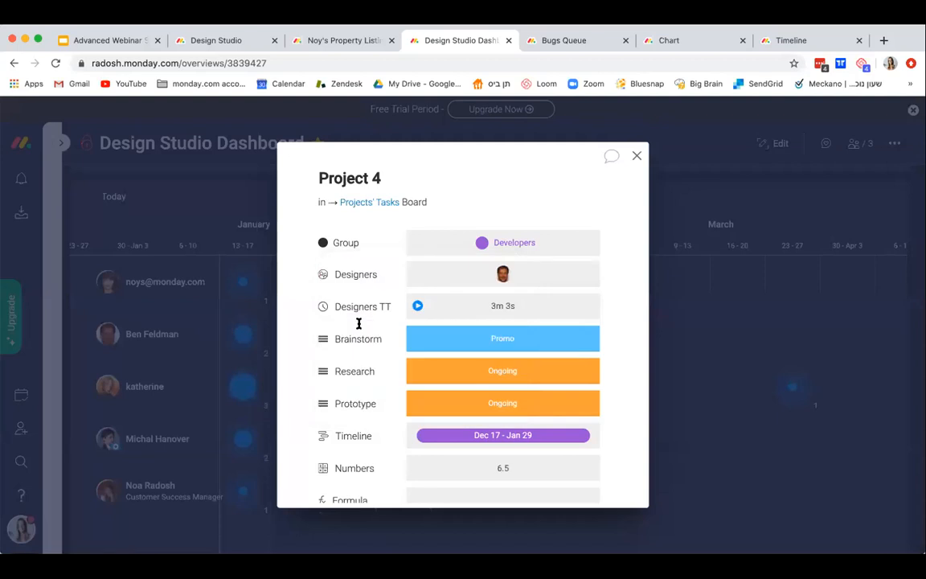
# Step: Review the Project 4 item's details and the label options of its Brainstorm status, leaving everything as it is, and close the item
pyautogui.scroll(-1, 359, 324)
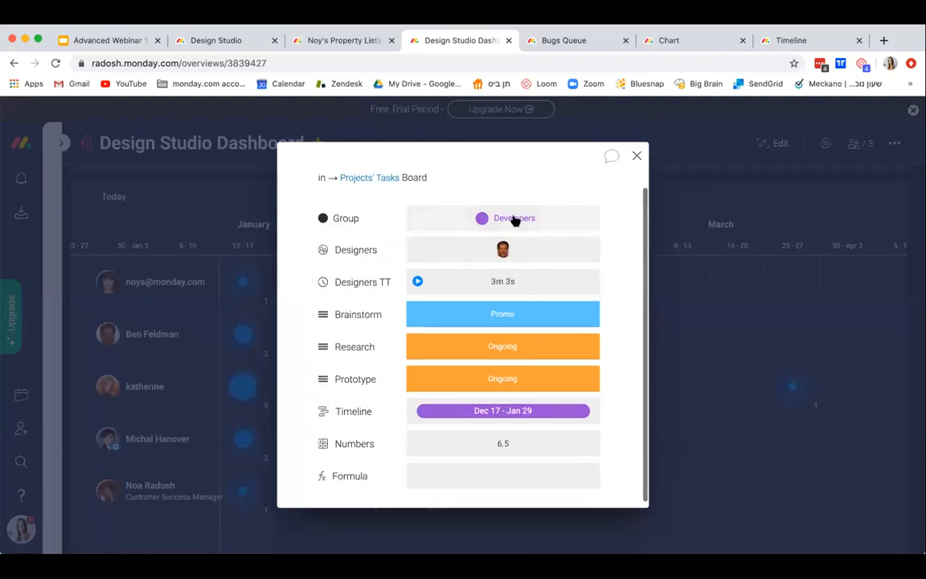
pyautogui.click(548, 311)
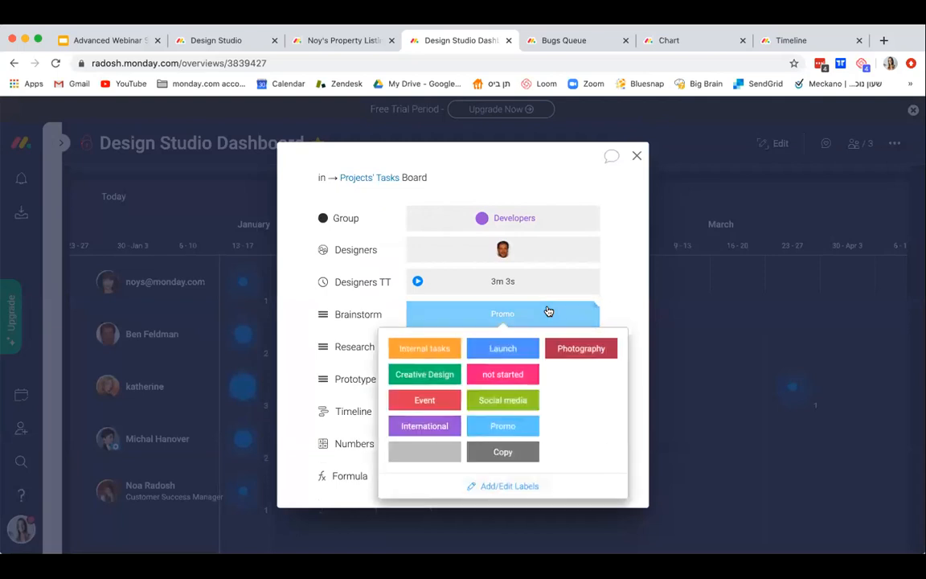
pyautogui.click(618, 231)
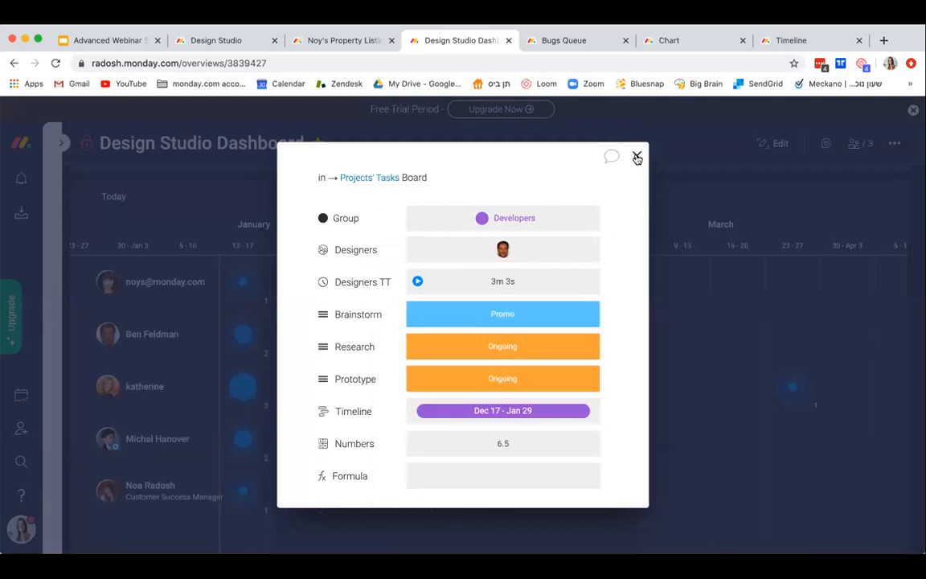
pyautogui.click(637, 158)
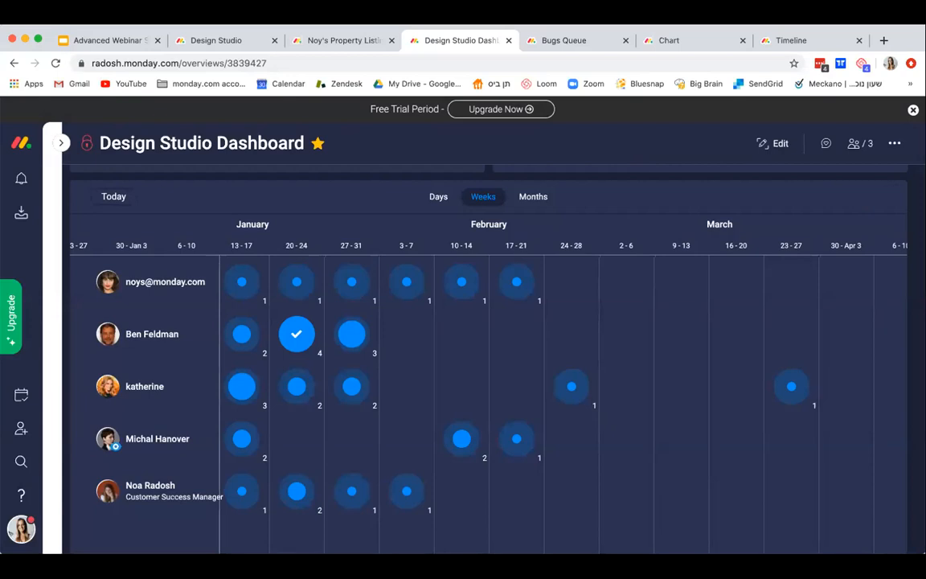
# Step: View the whole dashboard in Presentation Mode, leave that mode, and review the dashboard's options such as Print Dashboard
pyautogui.scroll(5, 489, 358)
pyautogui.scroll(2, 489, 357)
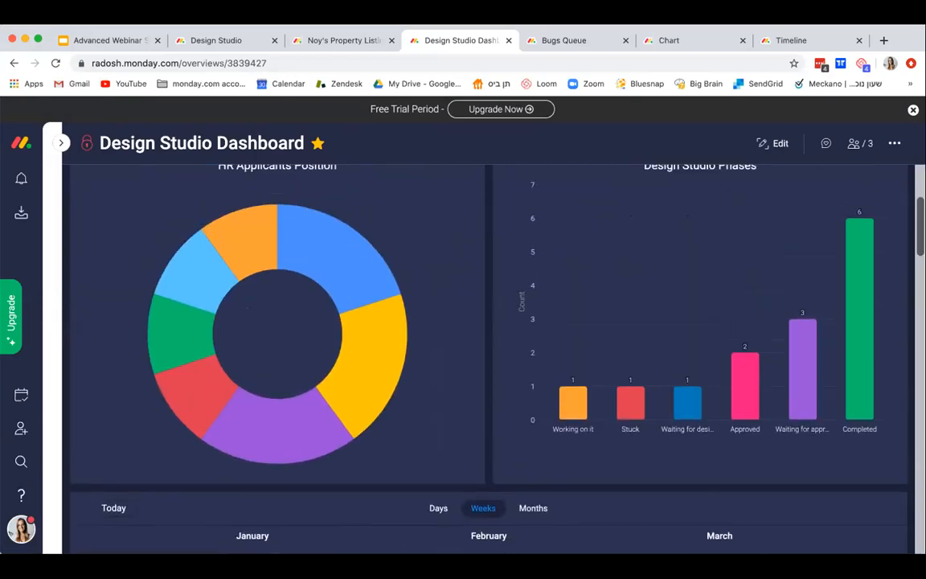
pyautogui.scroll(2, 448, 322)
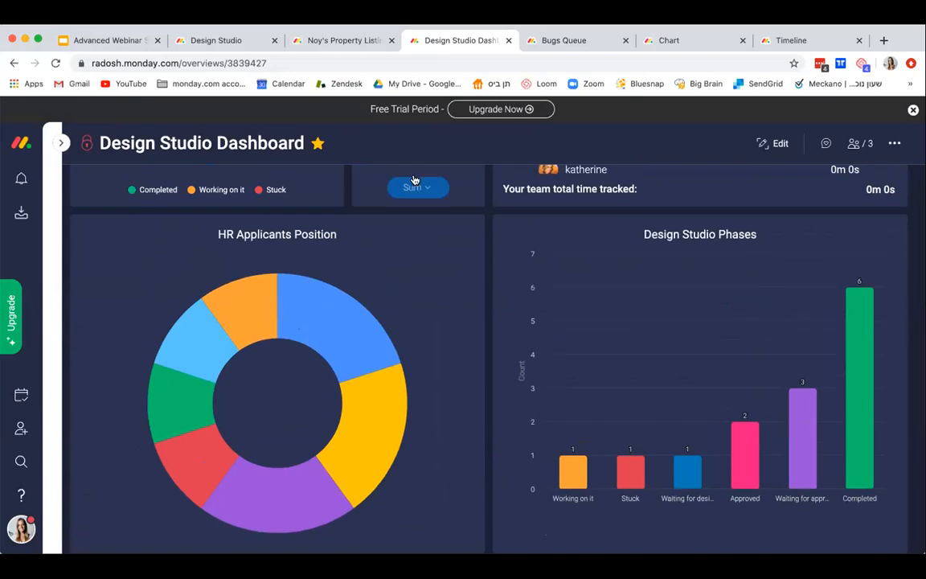
pyautogui.moveTo(46, 326)
pyautogui.scroll(4, 489, 331)
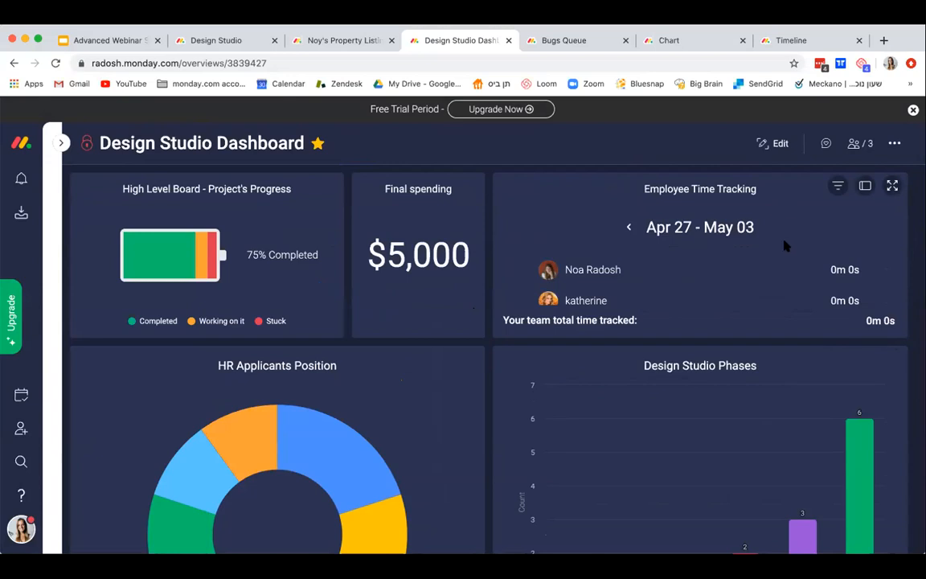
pyautogui.click(896, 149)
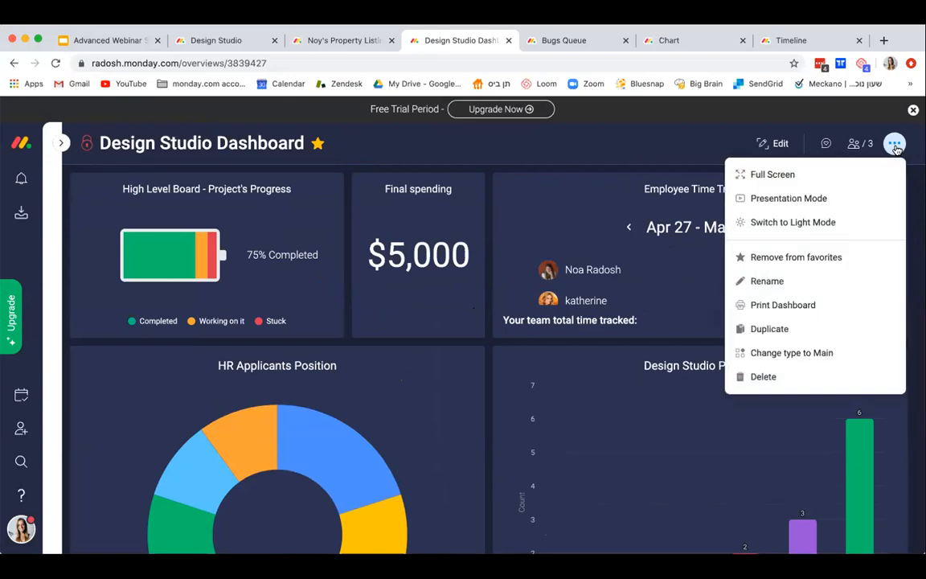
pyautogui.click(786, 207)
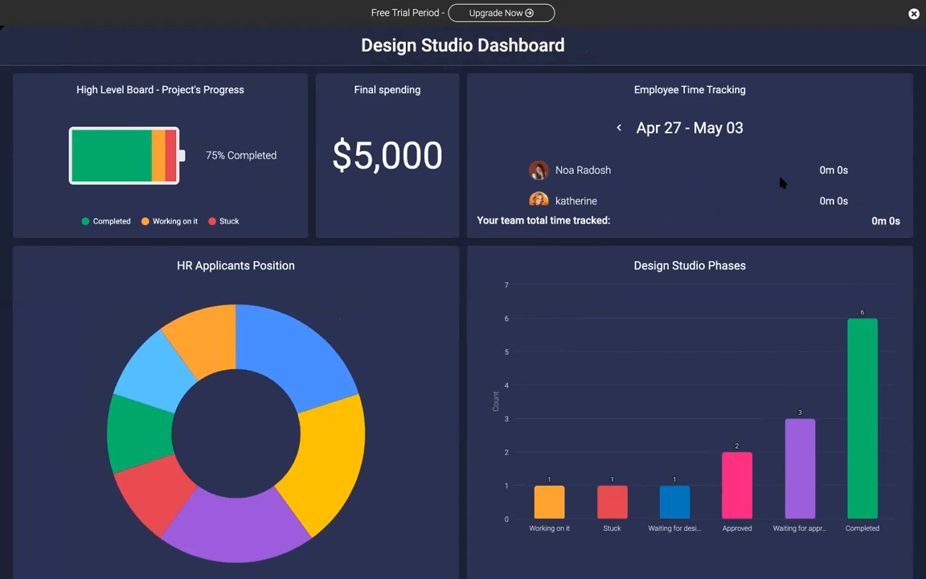
pyautogui.press('Escape')
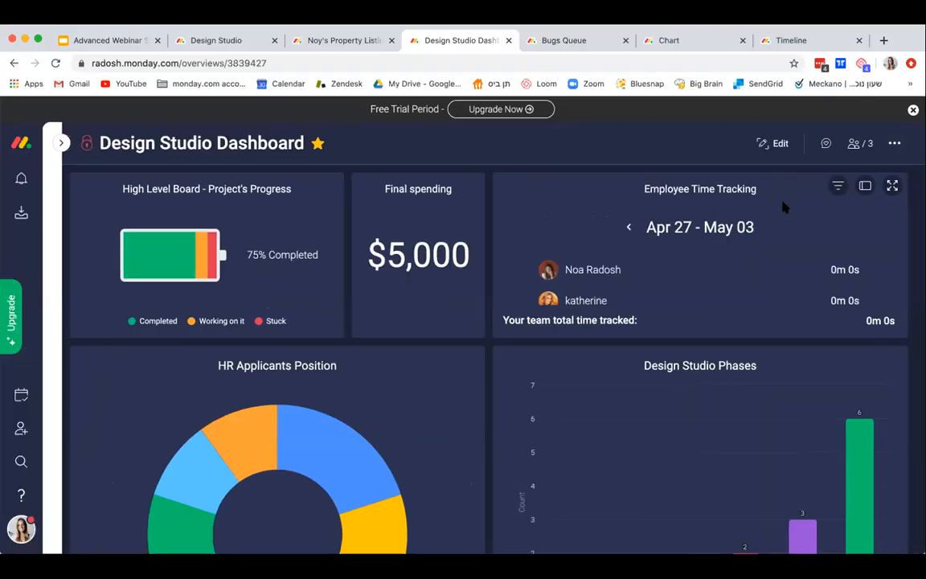
pyautogui.click(894, 143)
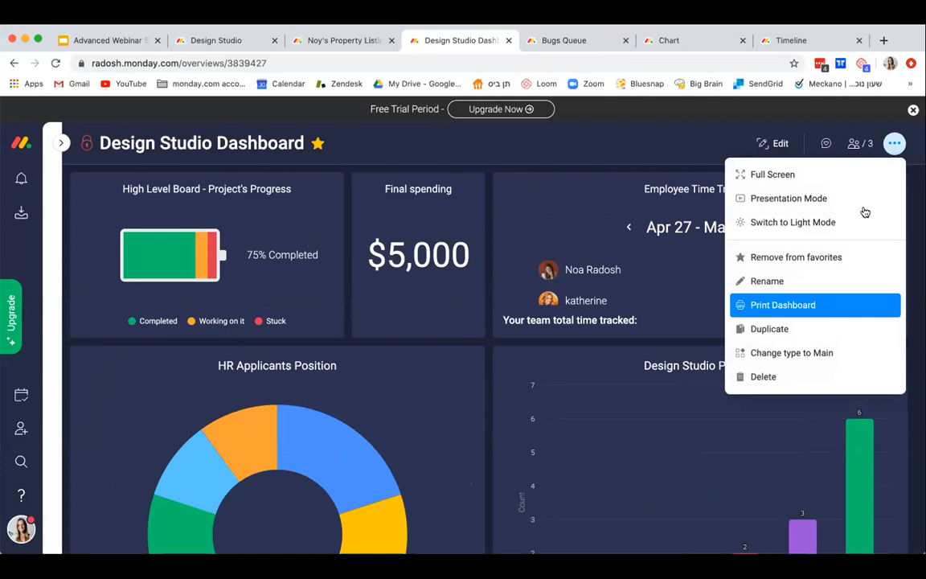
pyautogui.click(896, 153)
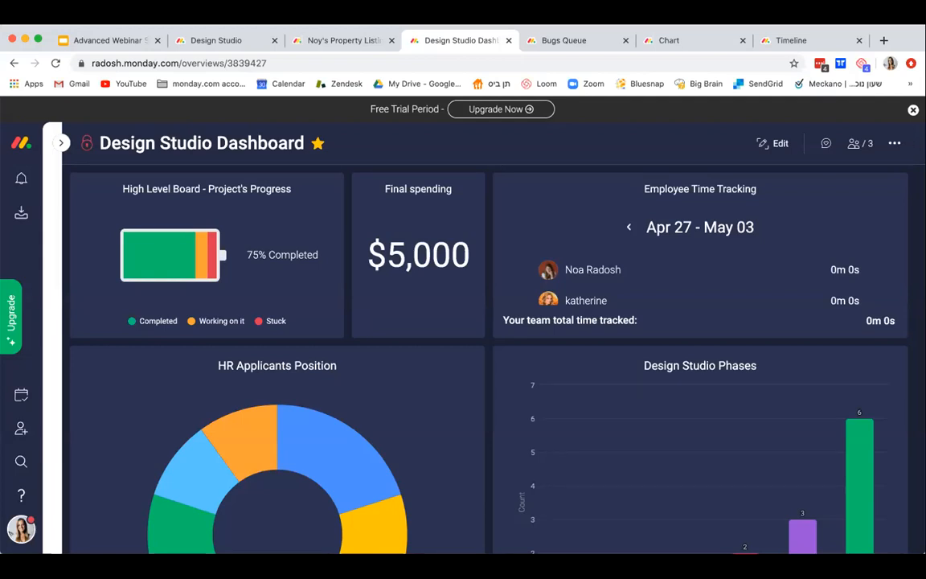
# Step: List the account's boards, switch to the open Design Studio board, dismiss its Timeline sharing dialog and show the Main Table view
pyautogui.click(60, 141)
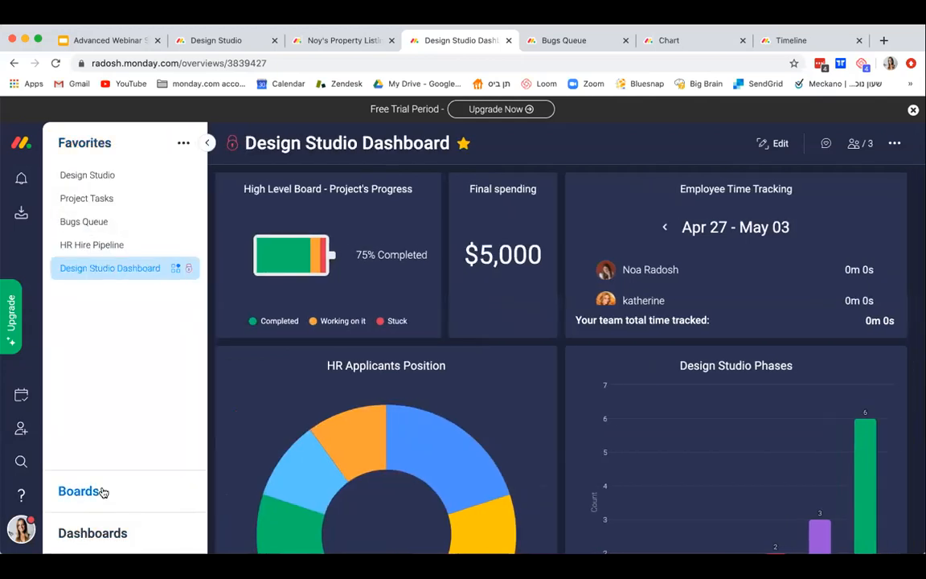
pyautogui.click(96, 491)
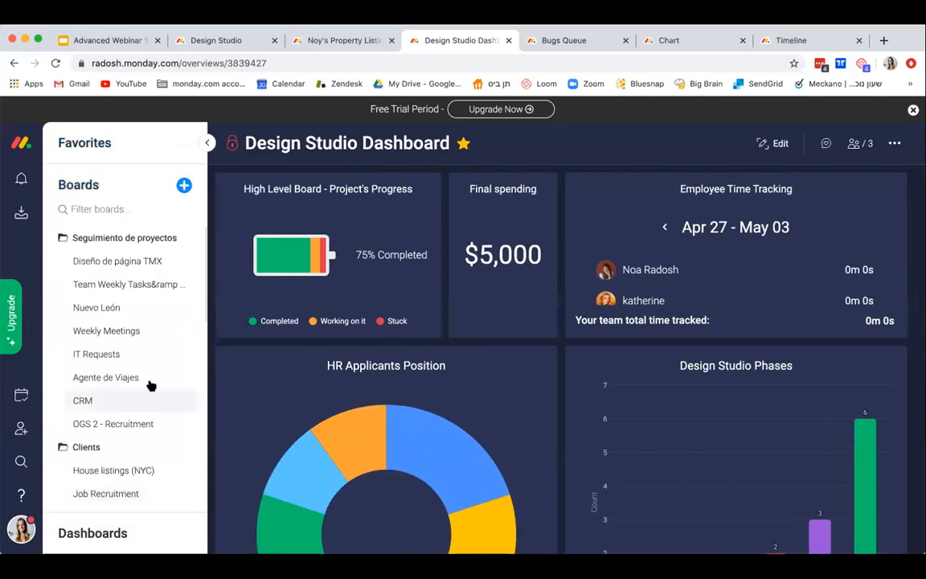
pyautogui.click(232, 38)
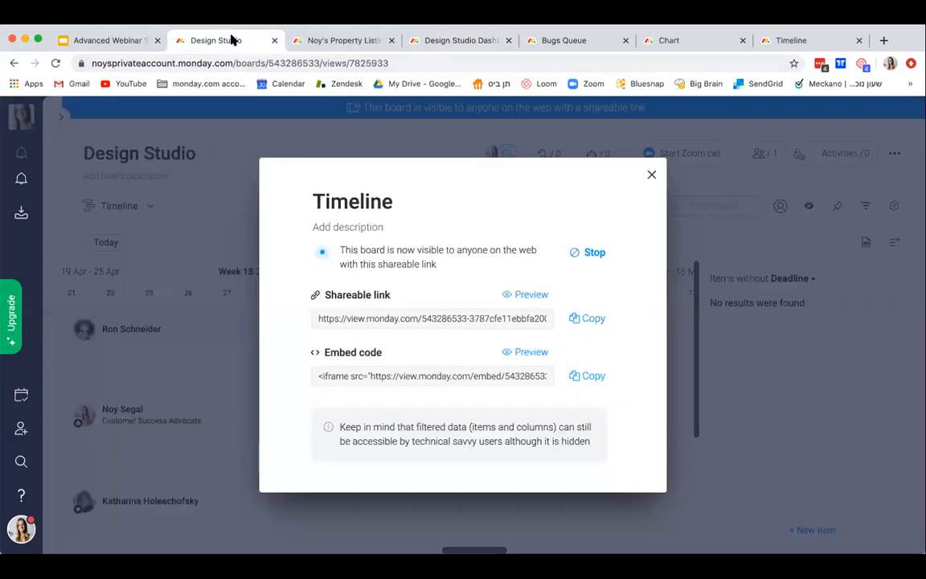
pyautogui.click(650, 177)
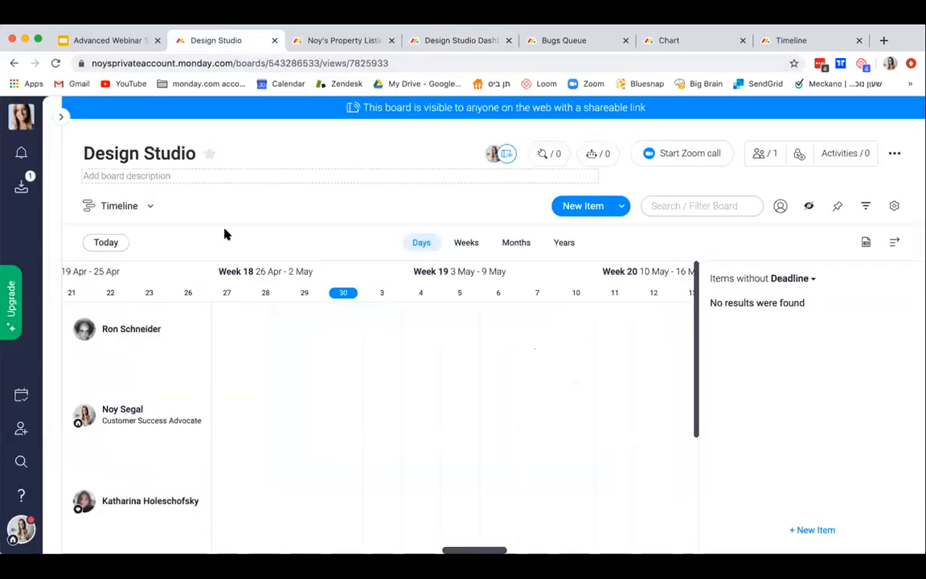
pyautogui.click(148, 206)
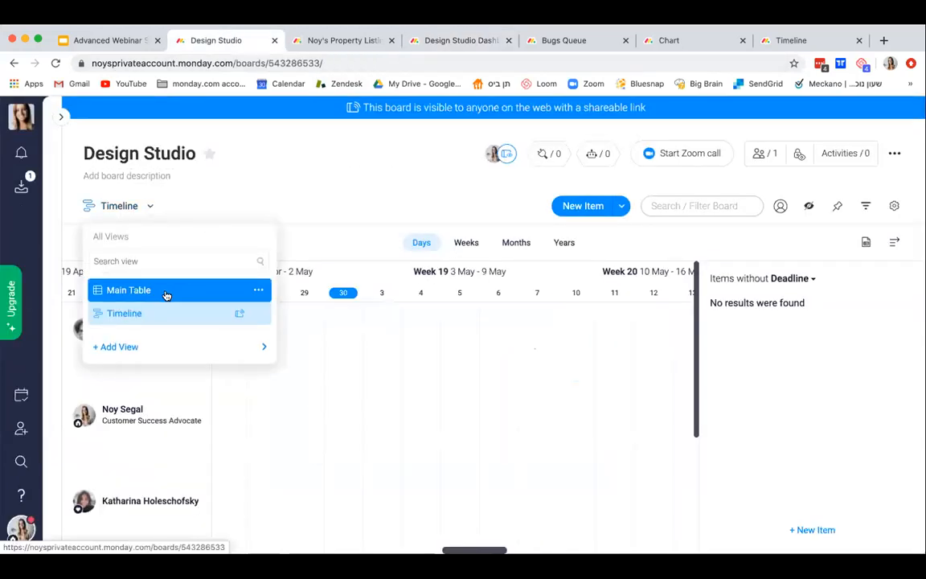
pyautogui.click(165, 295)
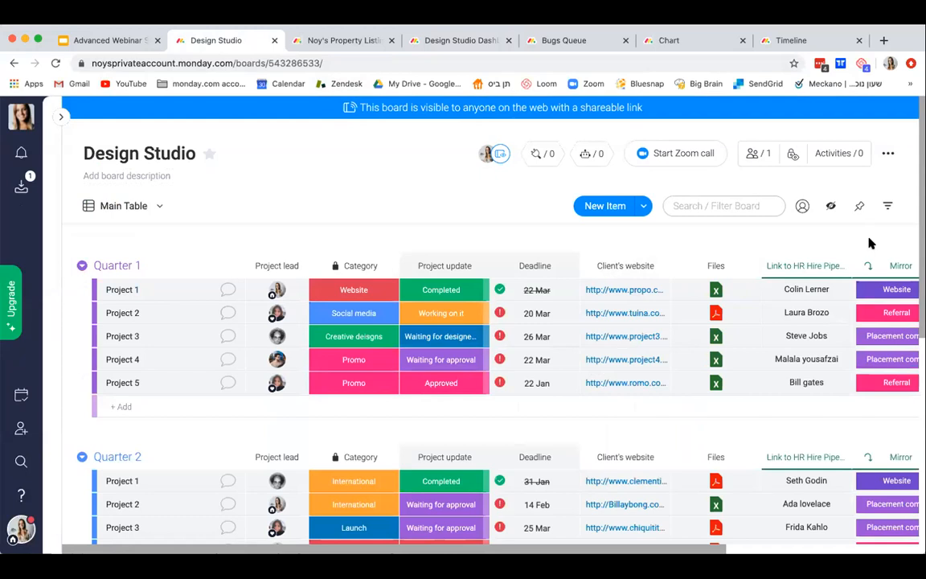
# Step: Collapse the Link to HR Hire Pipeline column on the Design Studio board
pyautogui.hscroll(3, 870, 242)
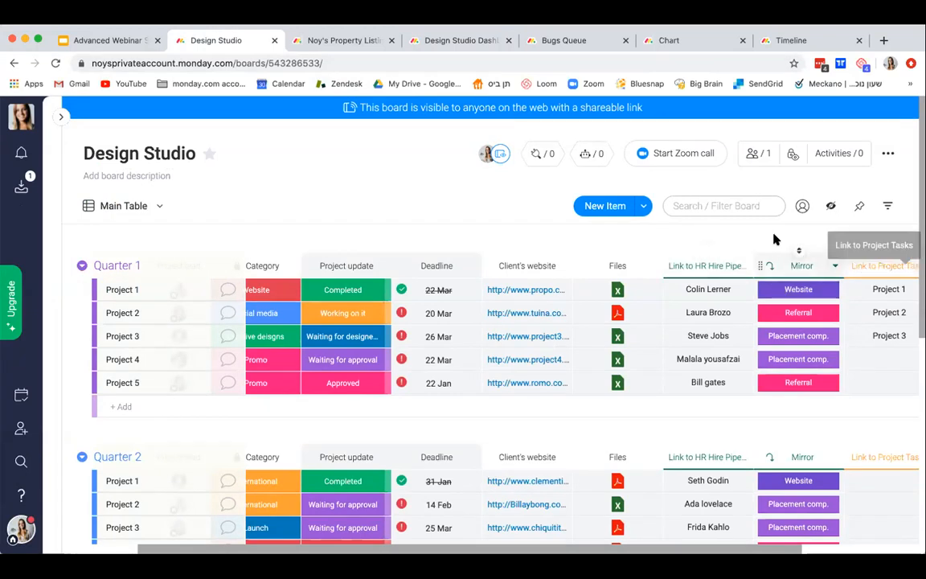
pyautogui.hscroll(2, 775, 239)
pyautogui.hscroll(3, 775, 239)
pyautogui.moveTo(555, 264); pyautogui.dragTo(595, 264)
pyautogui.click(595, 266)
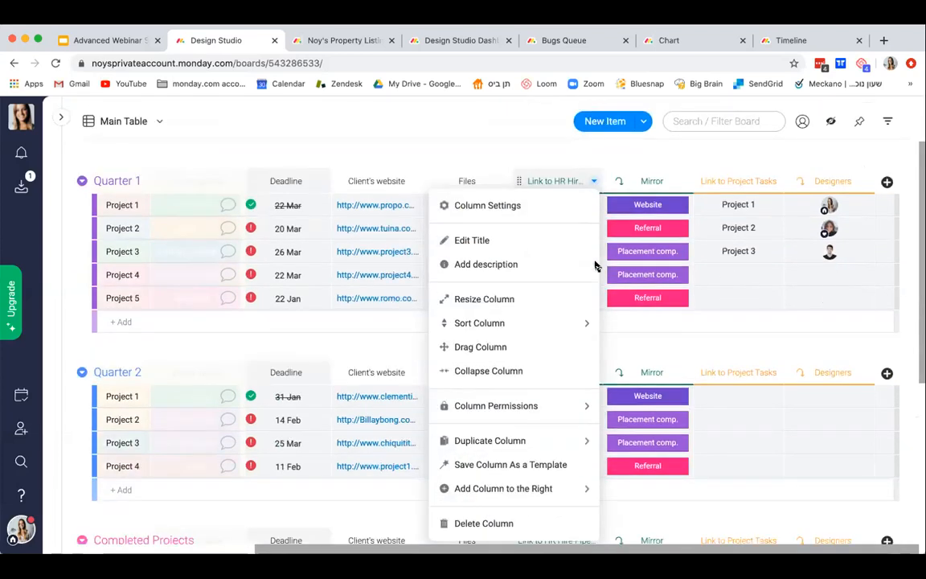
pyautogui.click(504, 370)
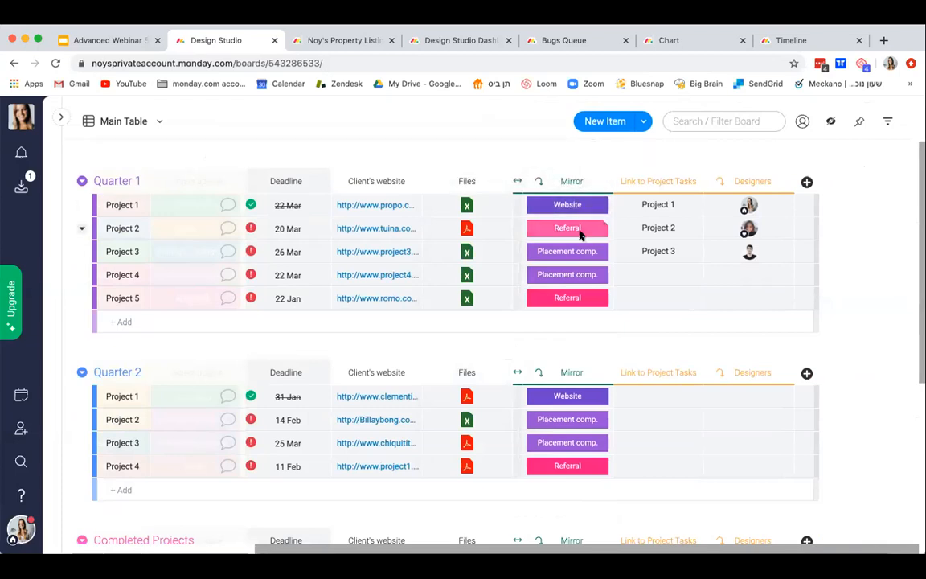
pyautogui.scroll(2, 581, 235)
pyautogui.hscroll(-5, 581, 235)
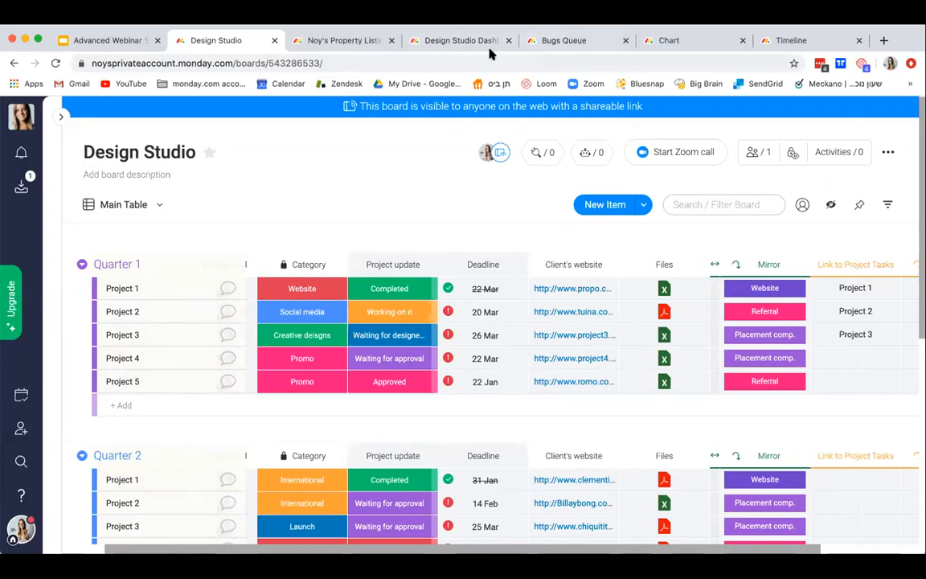
# Step: Return to the Design Studio Dashboard, enter edit mode and add the Table widget found by searching the Dashboards Center for "table"
pyautogui.click(461, 40)
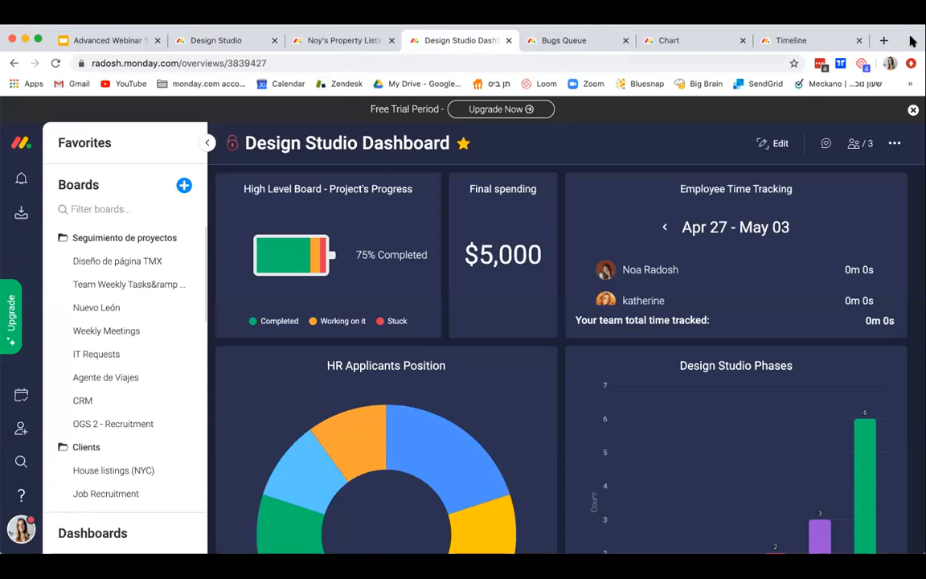
pyautogui.click(206, 144)
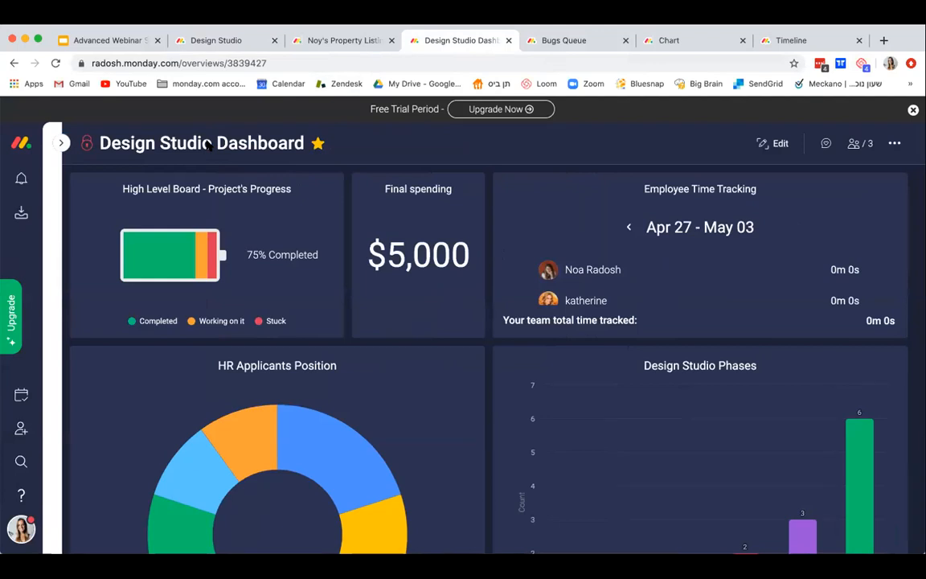
pyautogui.click(774, 143)
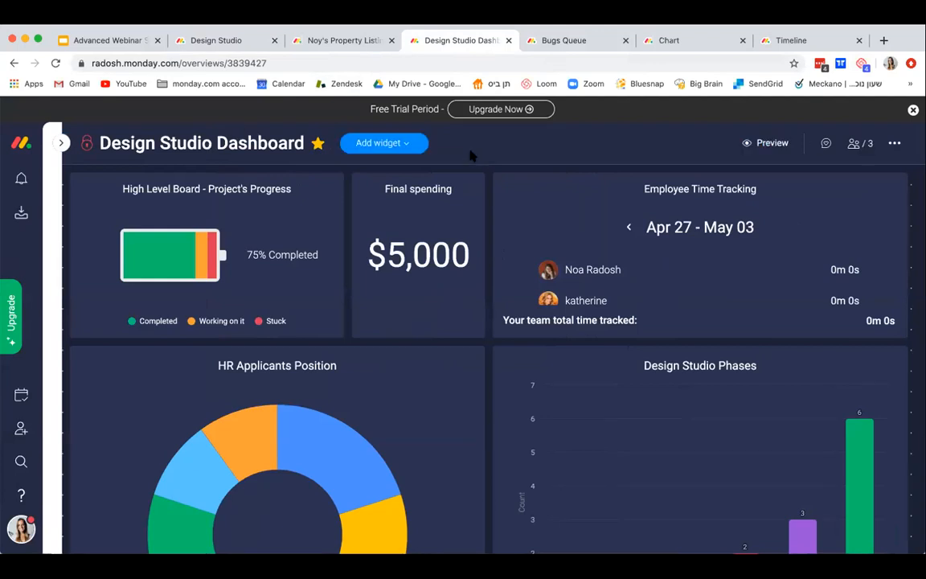
pyautogui.click(381, 143)
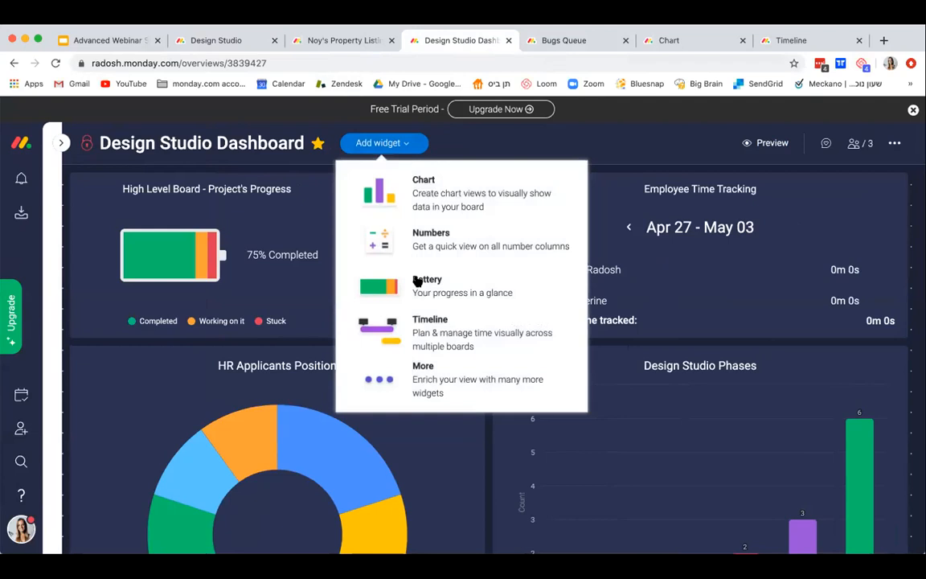
pyautogui.click(433, 385)
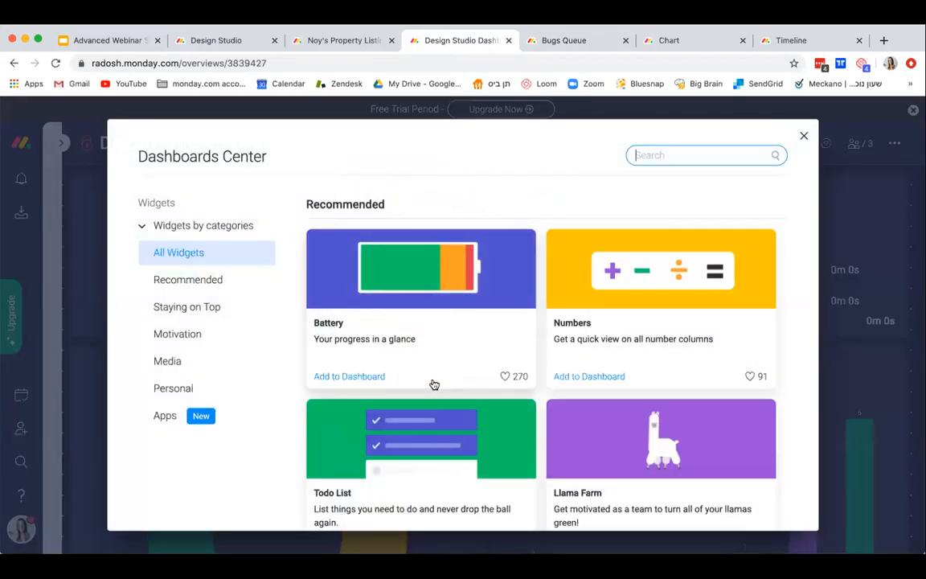
pyautogui.write('table')
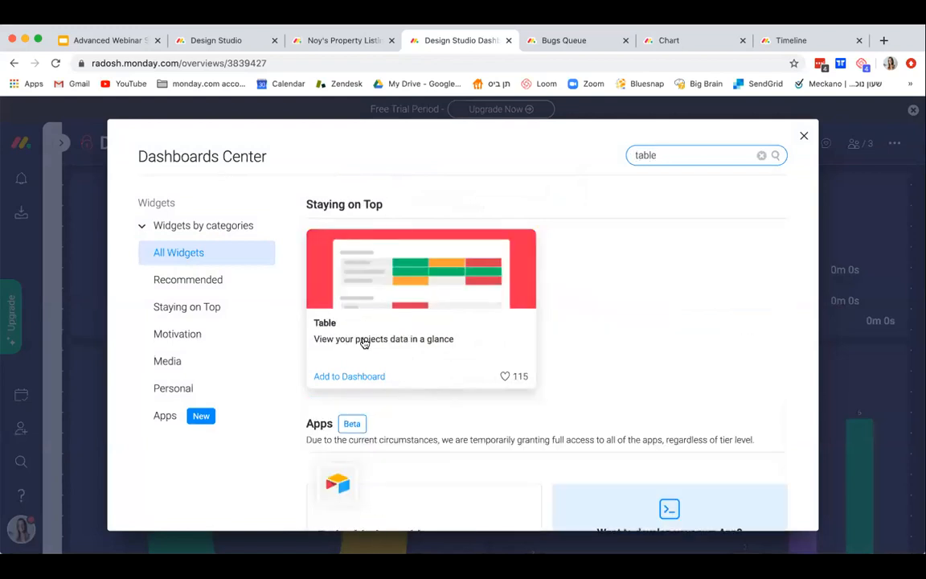
pyautogui.press('Escape')
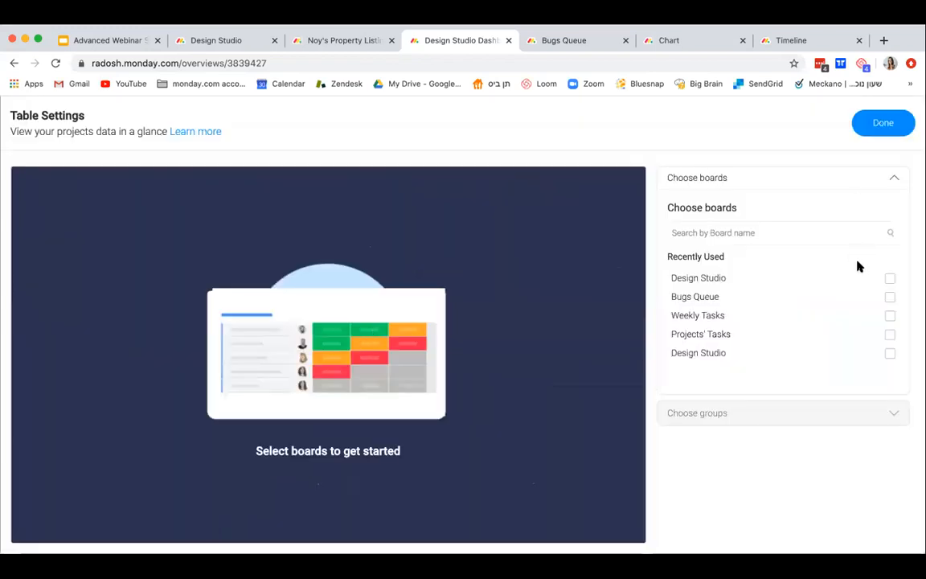
# Step: Connect the Design Studio, Bugs Queue and Weekly Tasks boards to the Table widget and finish its settings
pyautogui.click(890, 278)
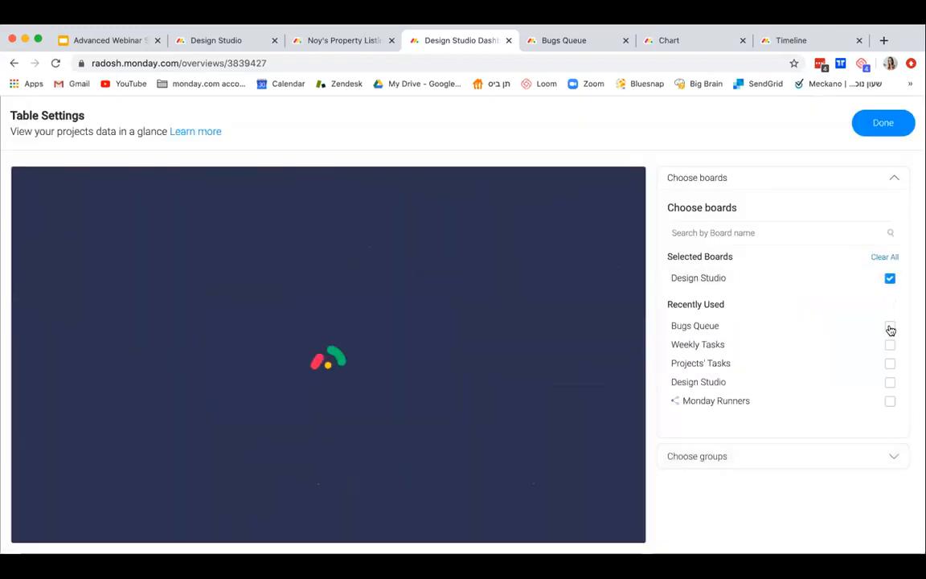
pyautogui.click(890, 324)
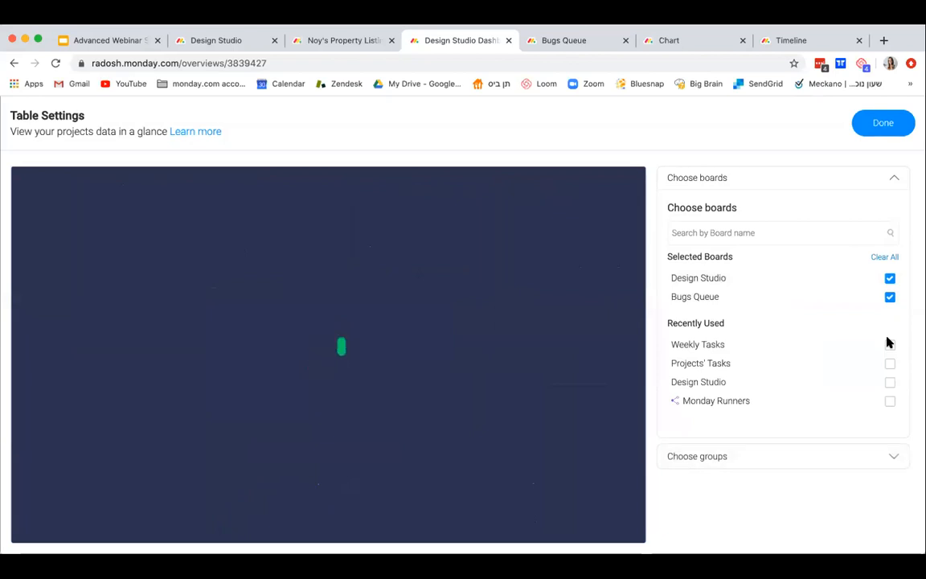
pyautogui.click(890, 344)
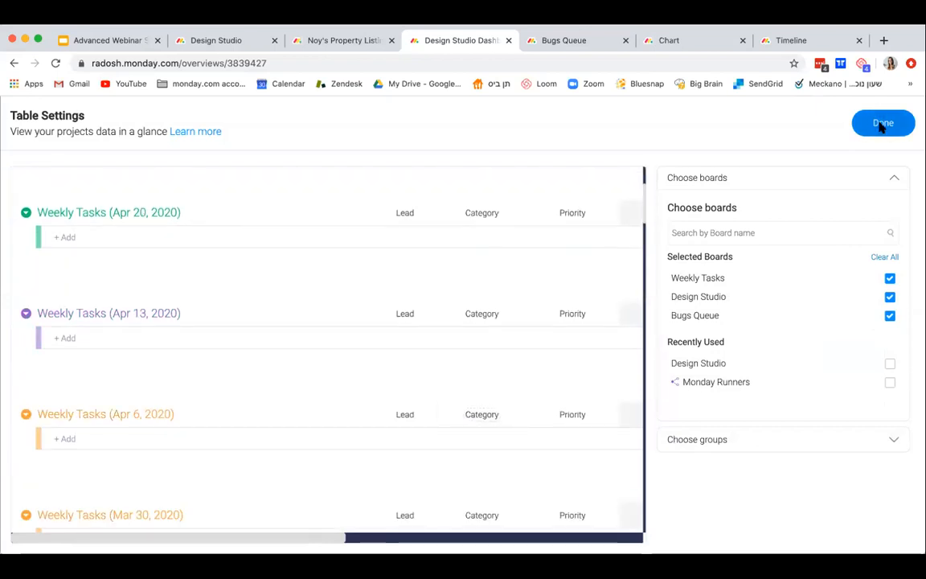
pyautogui.click(883, 122)
# Step: Look through the widgets on the Design Studio Dashboard, including its Workload widget and charts
pyautogui.scroll(-3, 623, 393)
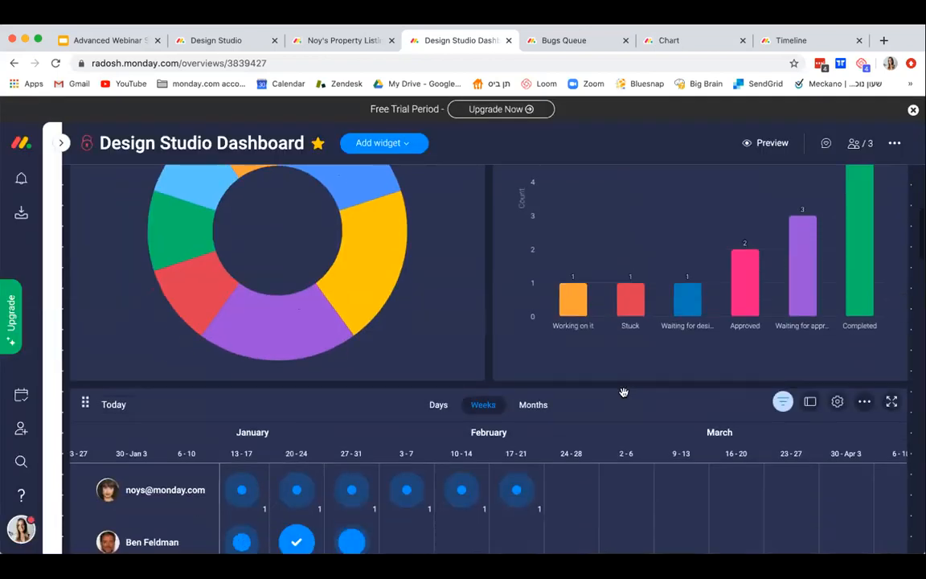
pyautogui.scroll(-7, 489, 358)
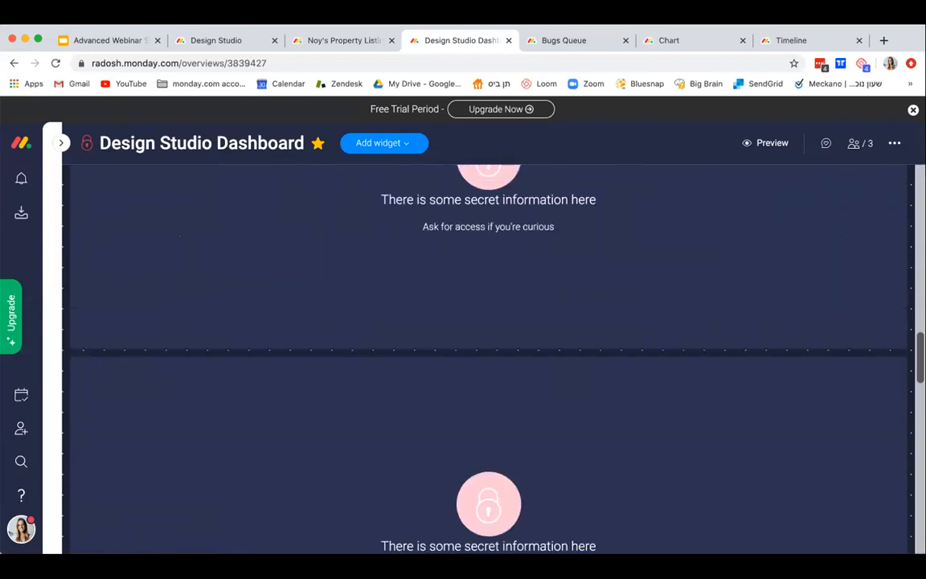
pyautogui.scroll(3, 760, 341)
pyautogui.scroll(4, 480, 370)
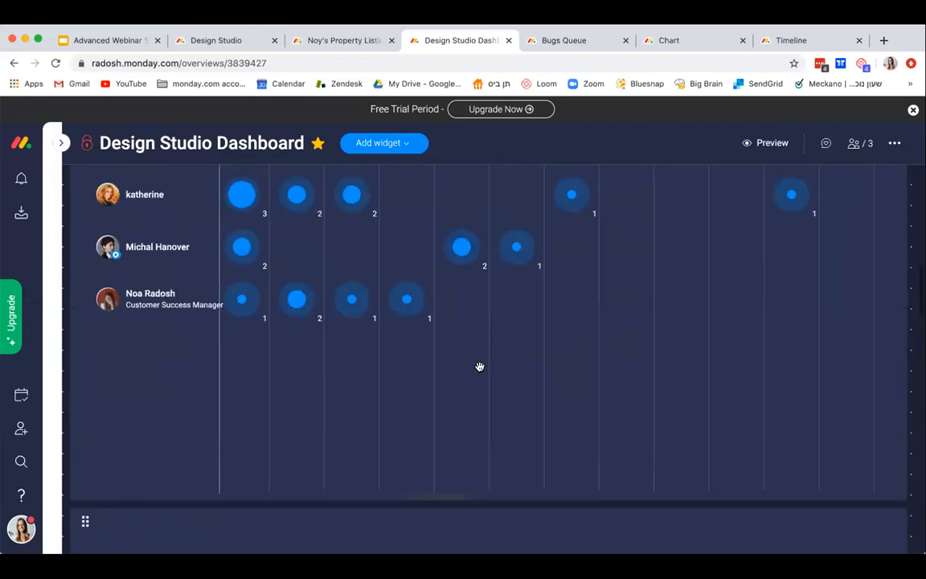
pyautogui.scroll(3, 714, 337)
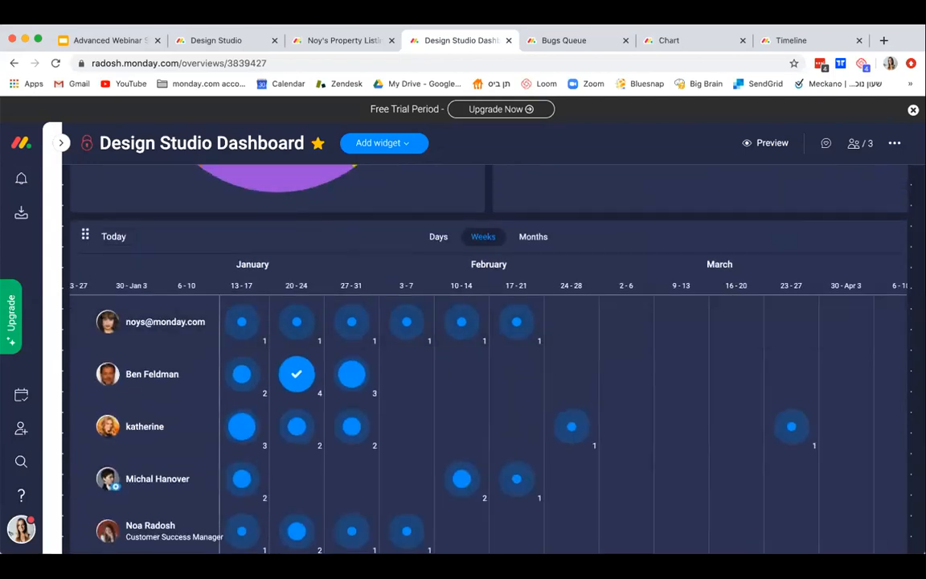
pyautogui.scroll(3, 714, 337)
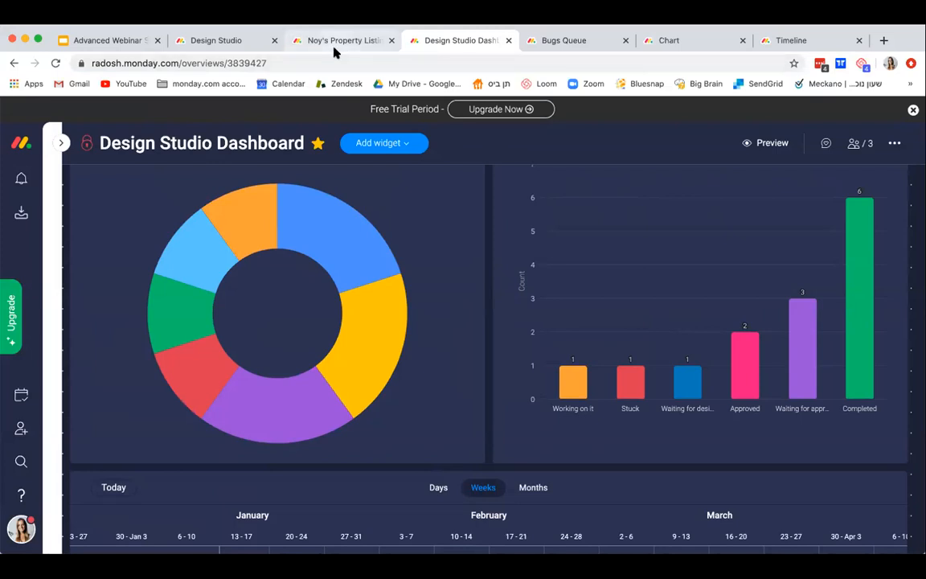
# Step: Draft the custom automation recipe "When person is assigned move item to group" on the Design Studio board and close it without saving
pyautogui.click(217, 40)
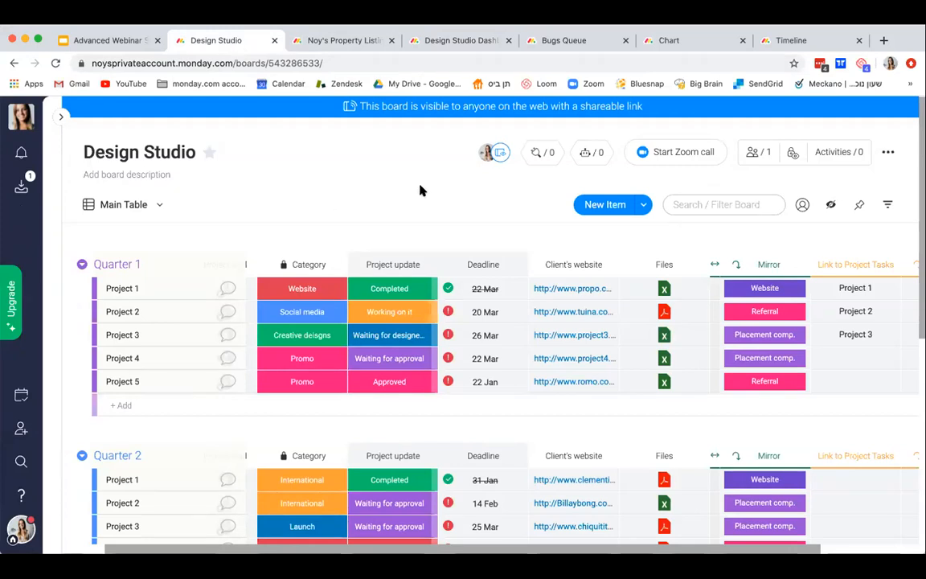
pyautogui.click(595, 156)
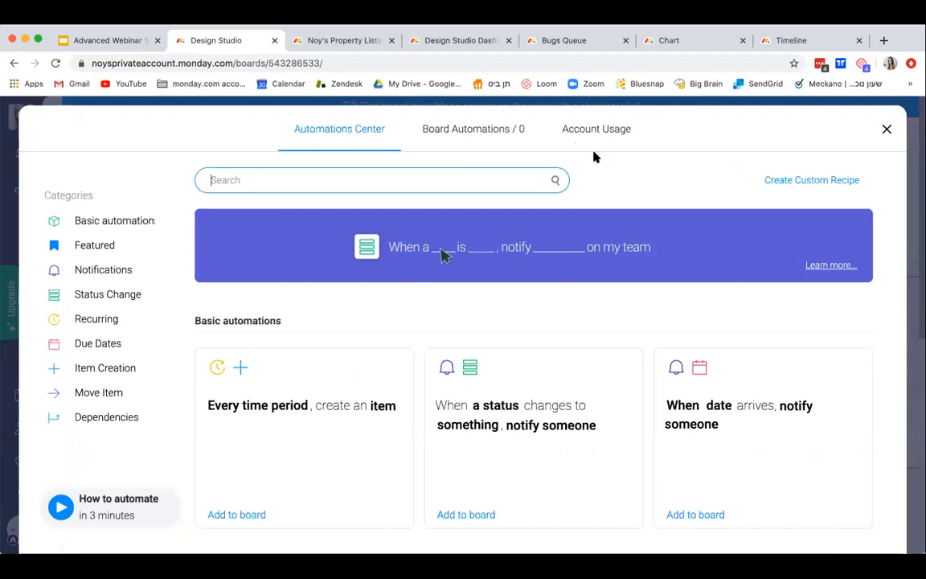
pyautogui.click(801, 180)
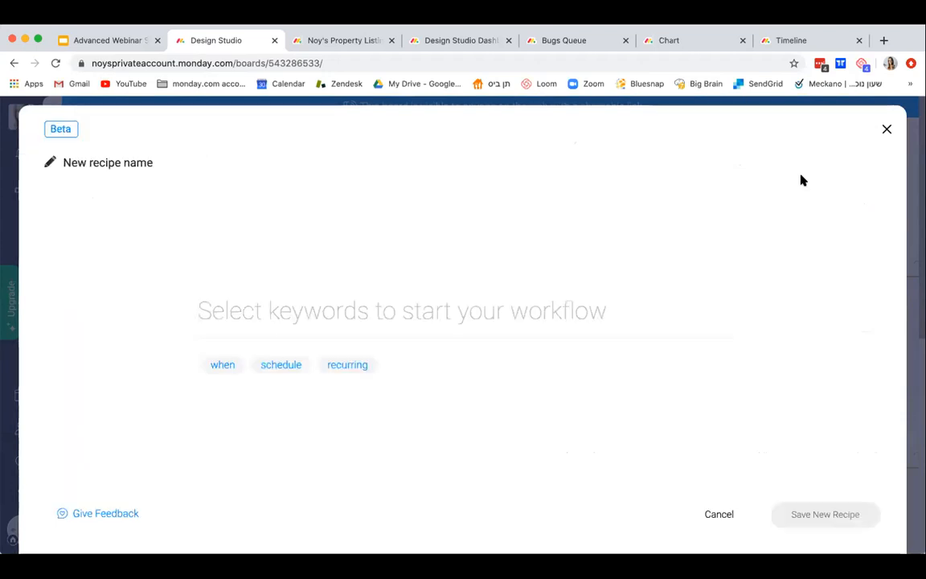
pyautogui.click(223, 365)
pyautogui.click(280, 366)
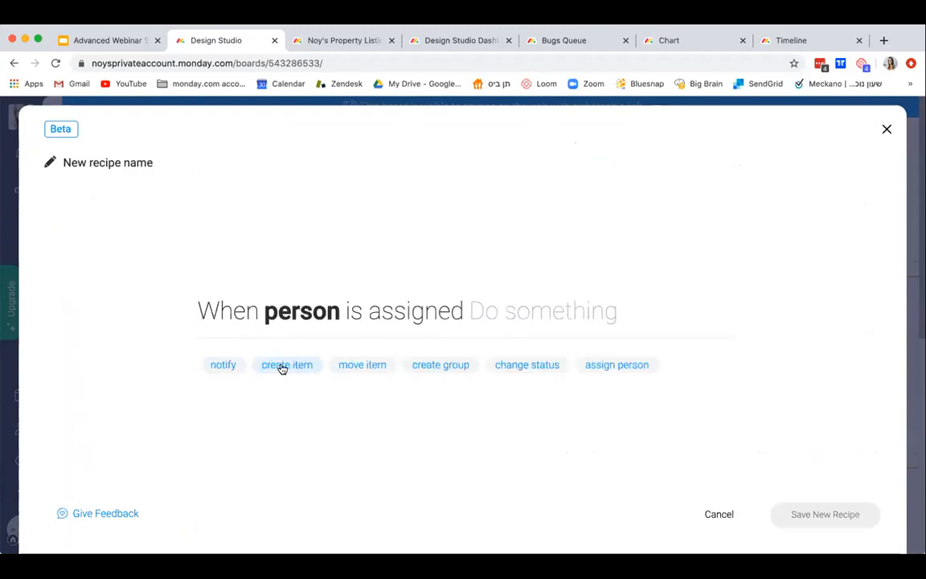
pyautogui.click(375, 365)
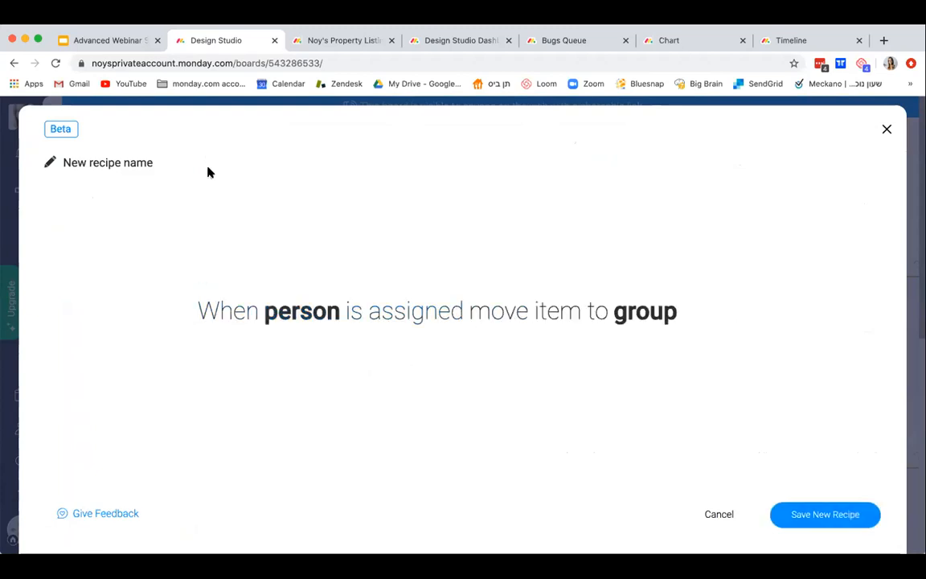
pyautogui.click(114, 161)
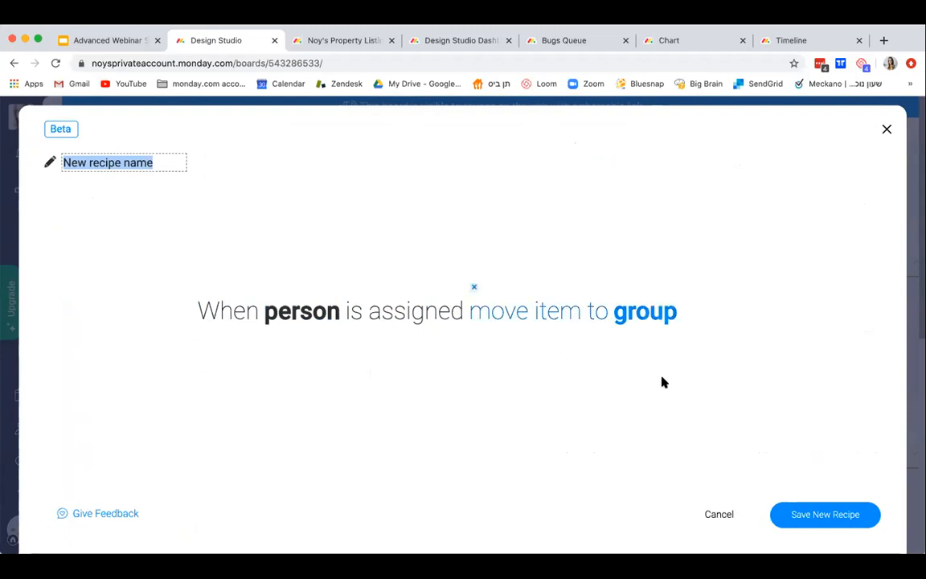
pyautogui.click(812, 193)
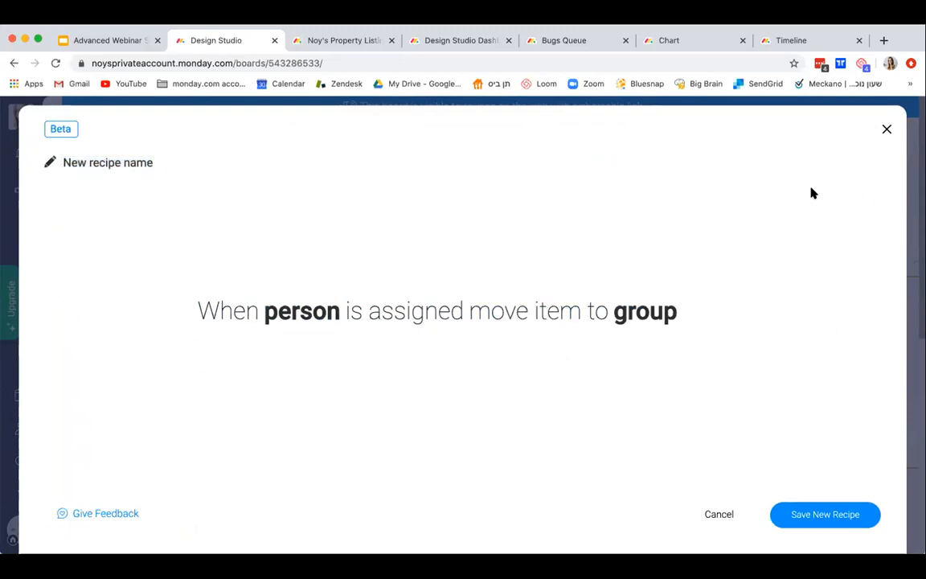
pyautogui.click(882, 132)
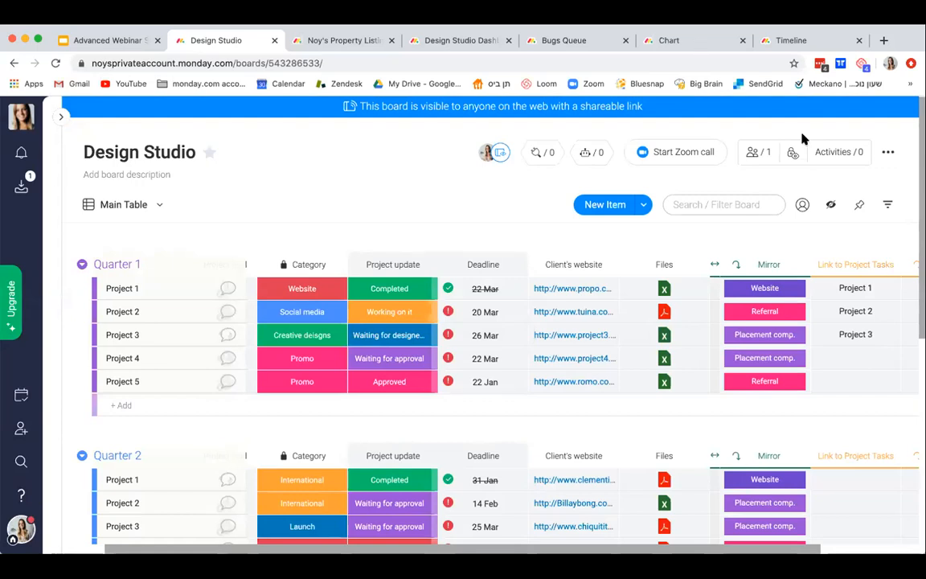
# Step: Add a Chart view to the Design Studio board
pyautogui.click(158, 206)
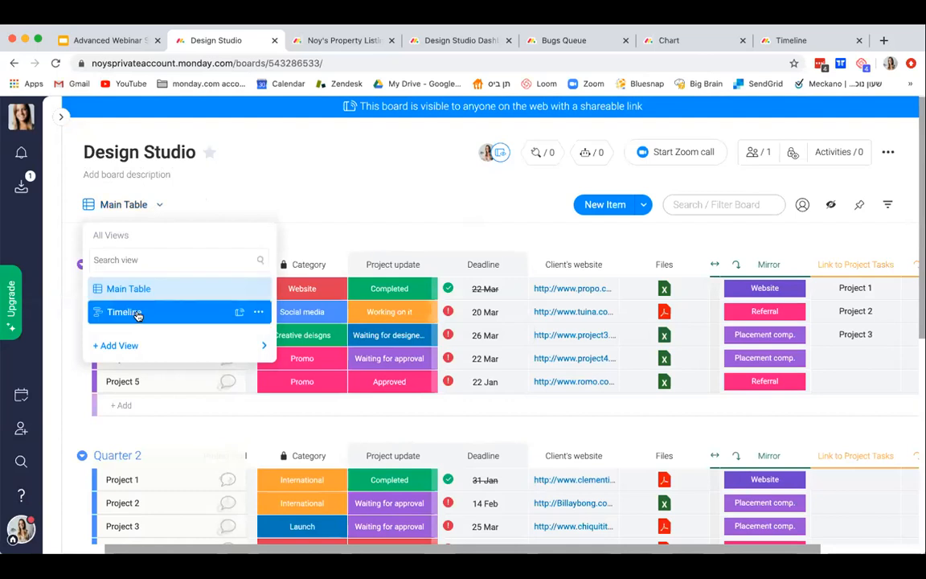
pyautogui.click(259, 312)
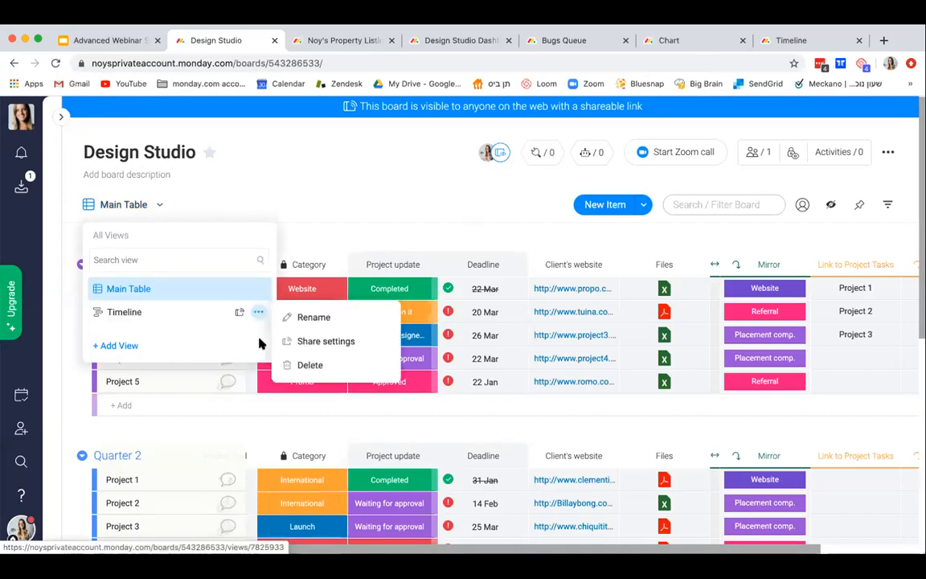
pyautogui.click(259, 345)
pyautogui.click(309, 386)
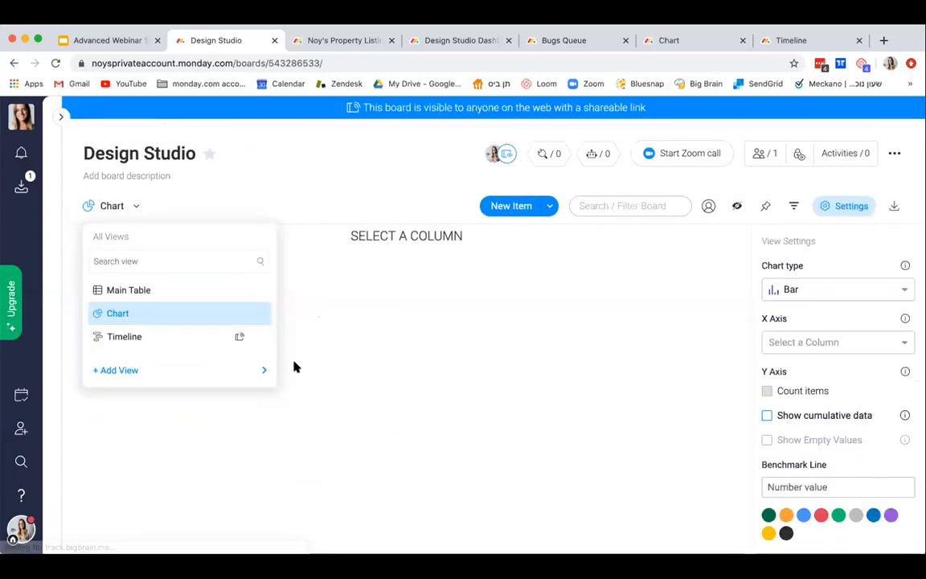
# Step: Rename the board's new Chart view as "Design chart"
pyautogui.click(259, 316)
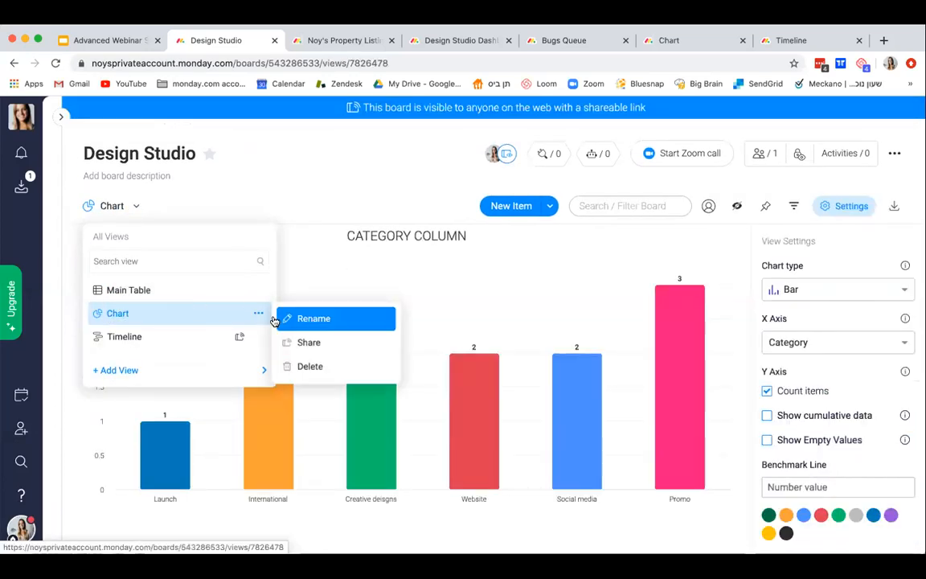
pyautogui.click(312, 319)
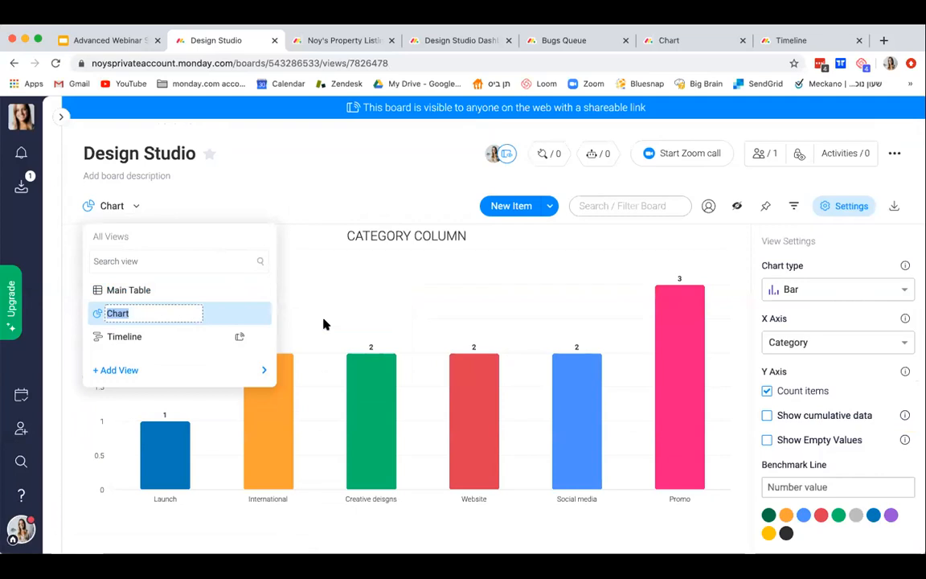
pyautogui.write('Design chart')
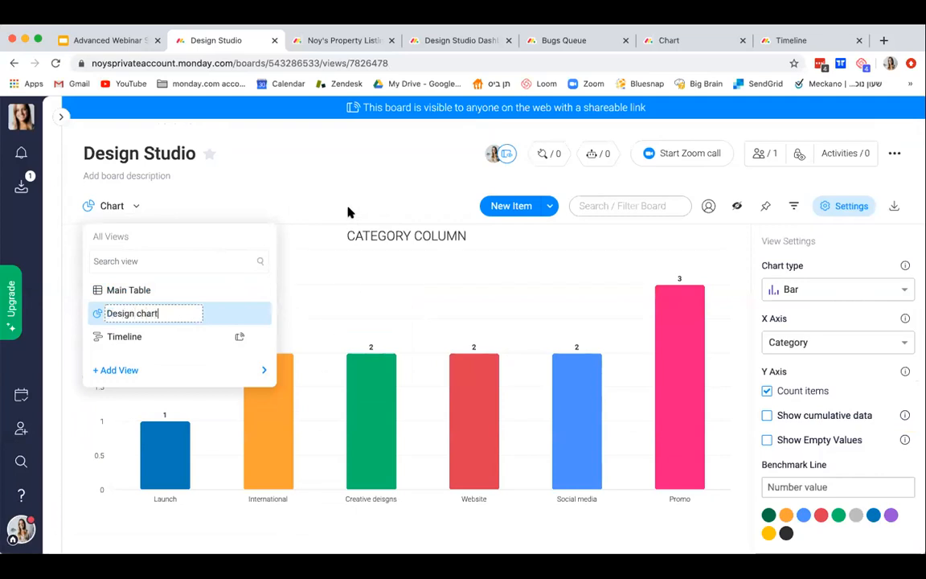
pyautogui.click(349, 211)
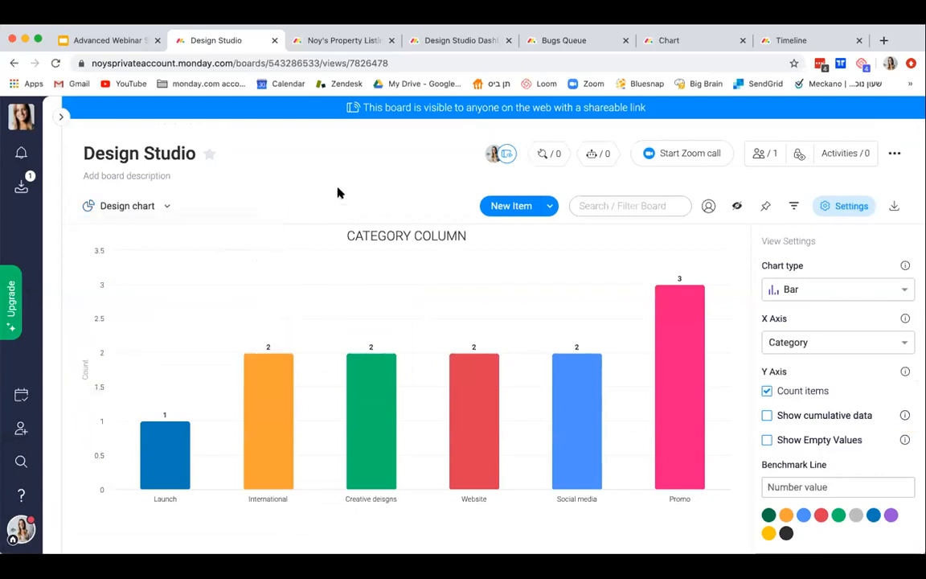
# Step: Open the Design Studio board's name and description for editing, and leave both without entering text
pyautogui.click(165, 153)
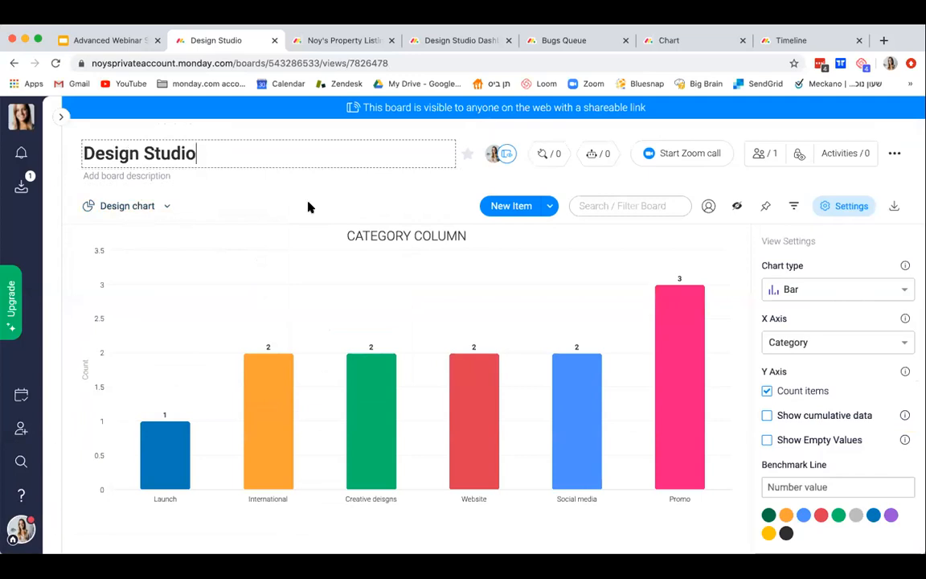
pyautogui.click(151, 174)
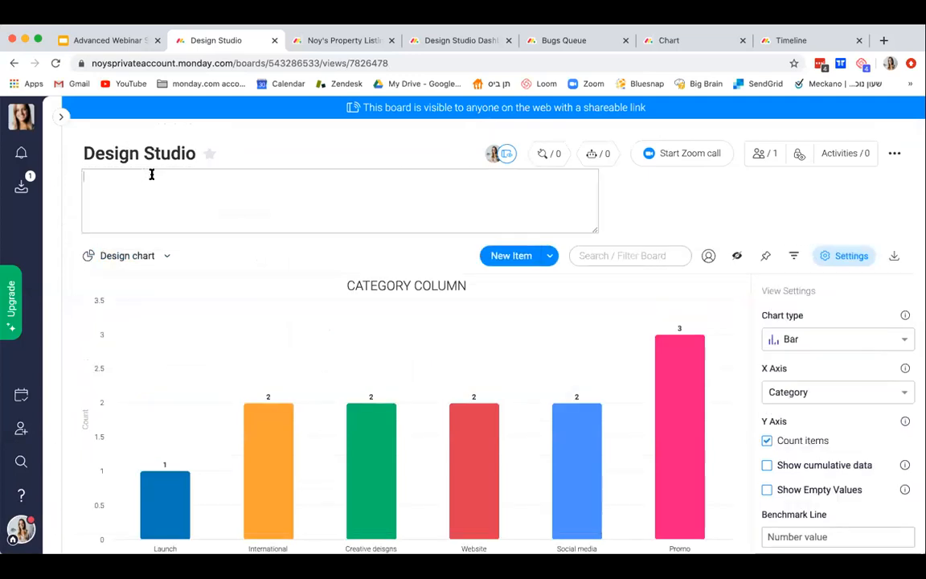
pyautogui.click(317, 163)
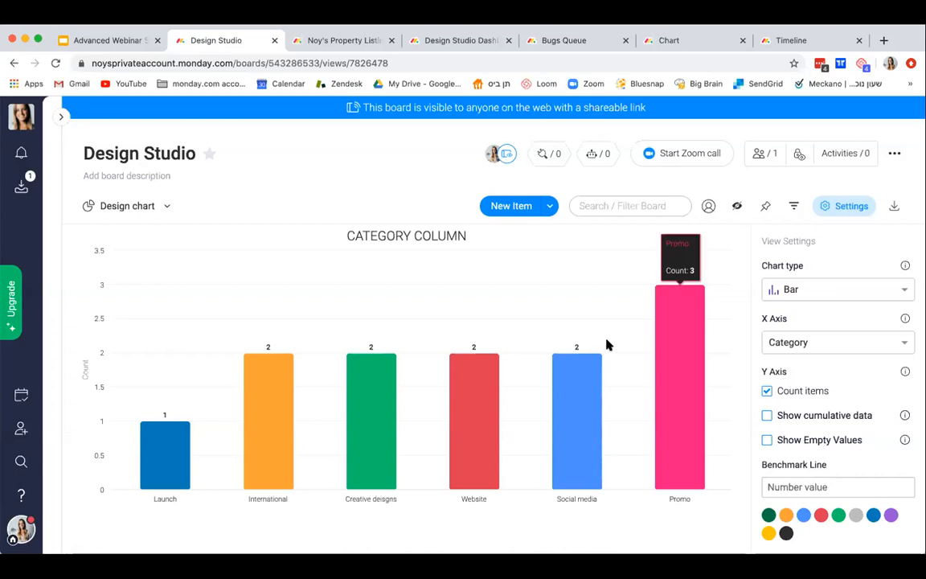
# Step: Return to the Design Studio Dashboard and examine the Workload widget, including a first-row item for the 27 - 31 January week
pyautogui.click(440, 45)
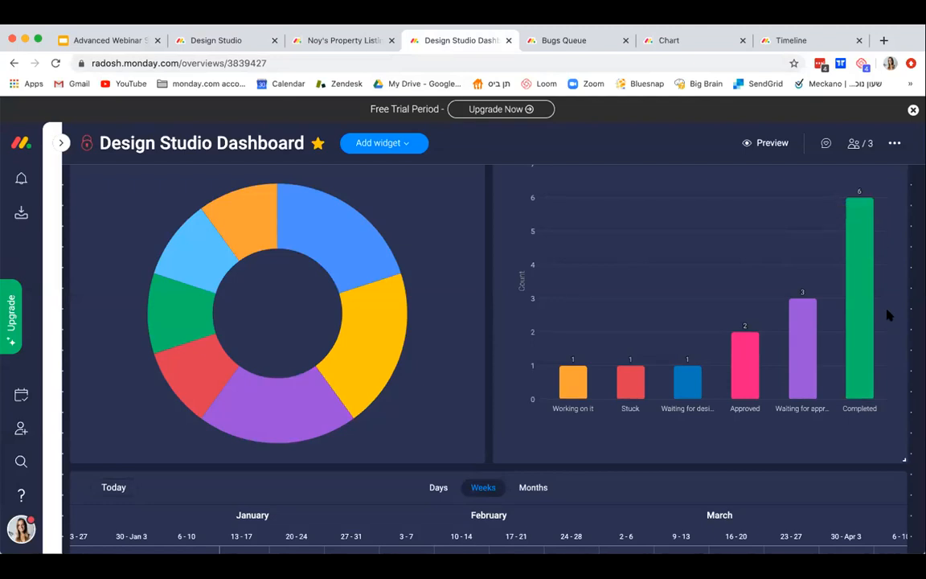
pyautogui.scroll(5, 889, 316)
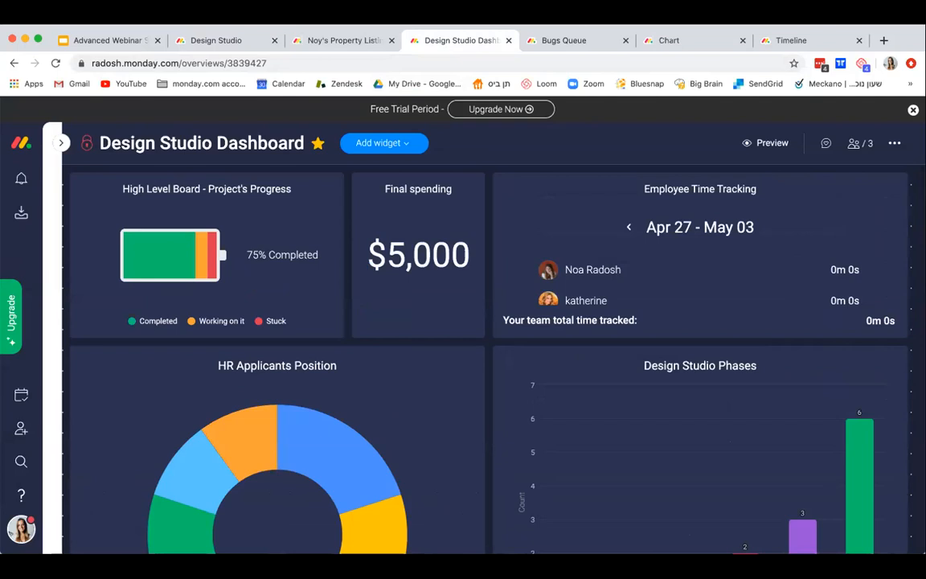
pyautogui.scroll(-7, 907, 388)
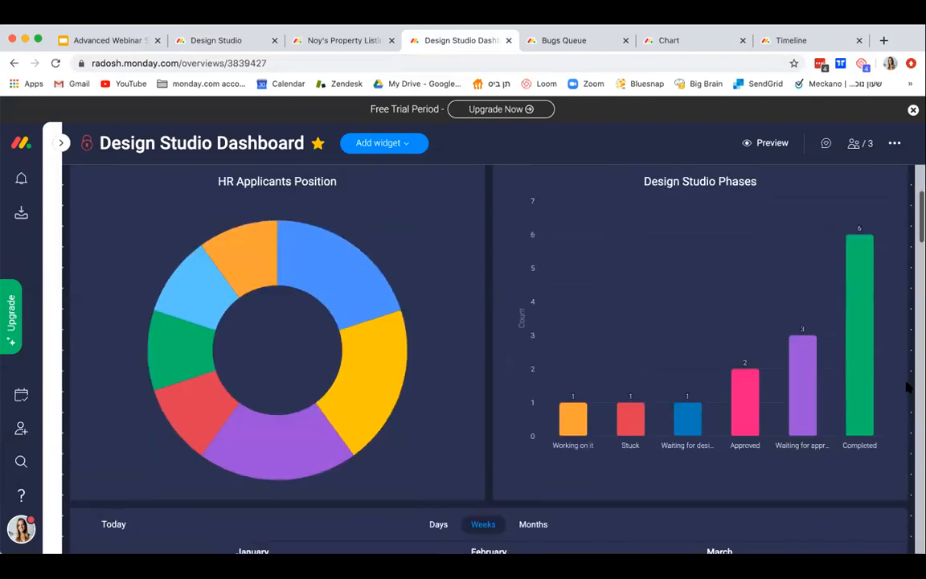
pyautogui.scroll(-2, 907, 387)
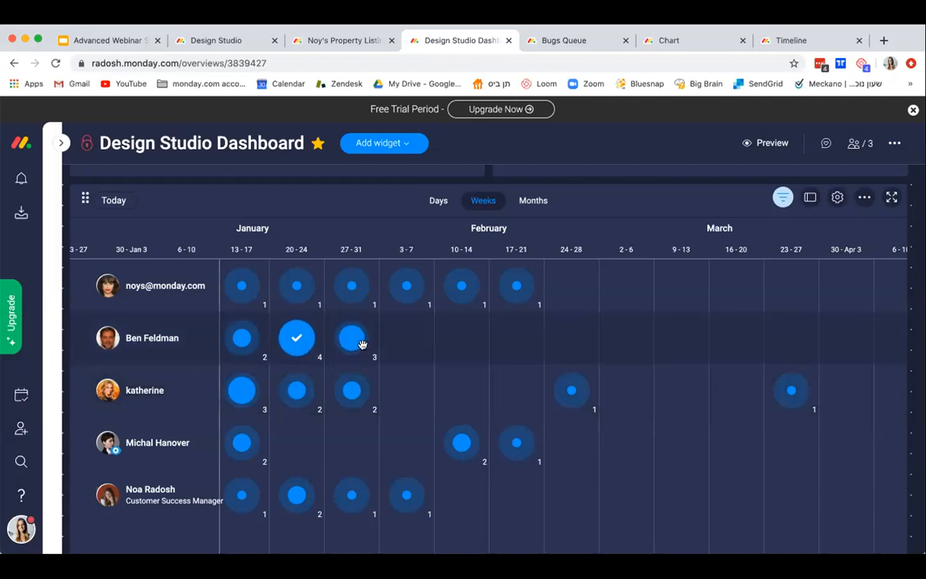
pyautogui.moveTo(344, 285)
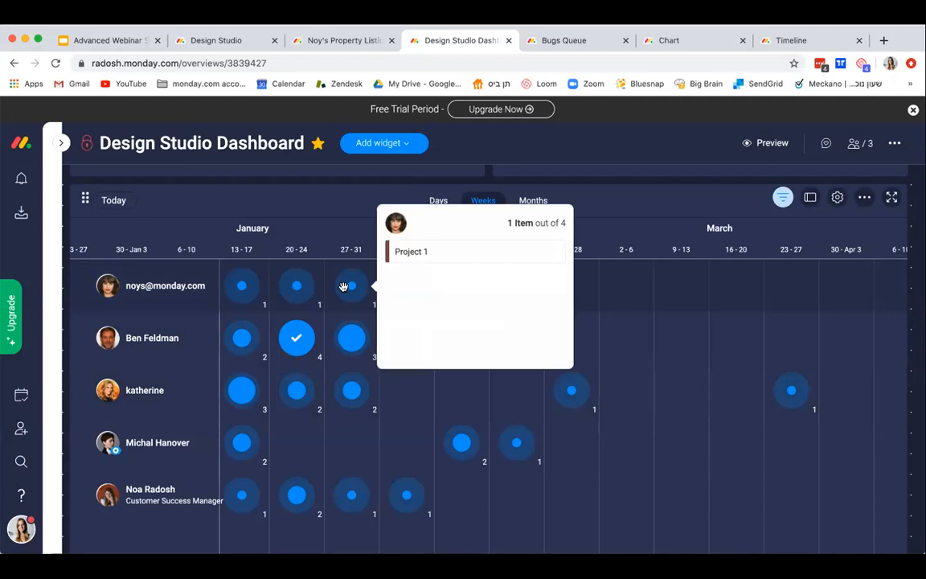
# Step: Check the Workload widget's Effort and Capacity settings, and view the second person's items for the 20 - 24 January week
pyautogui.click(838, 198)
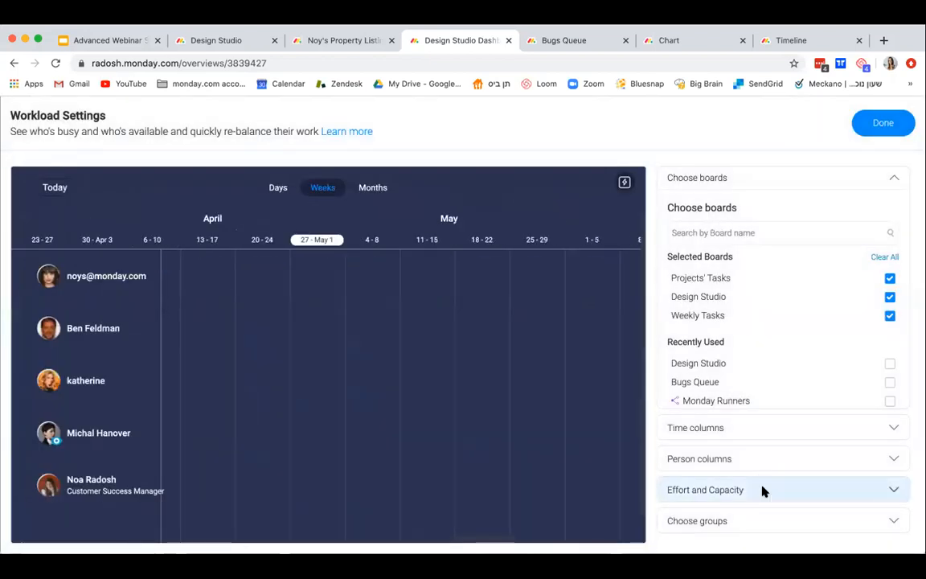
pyautogui.click(765, 490)
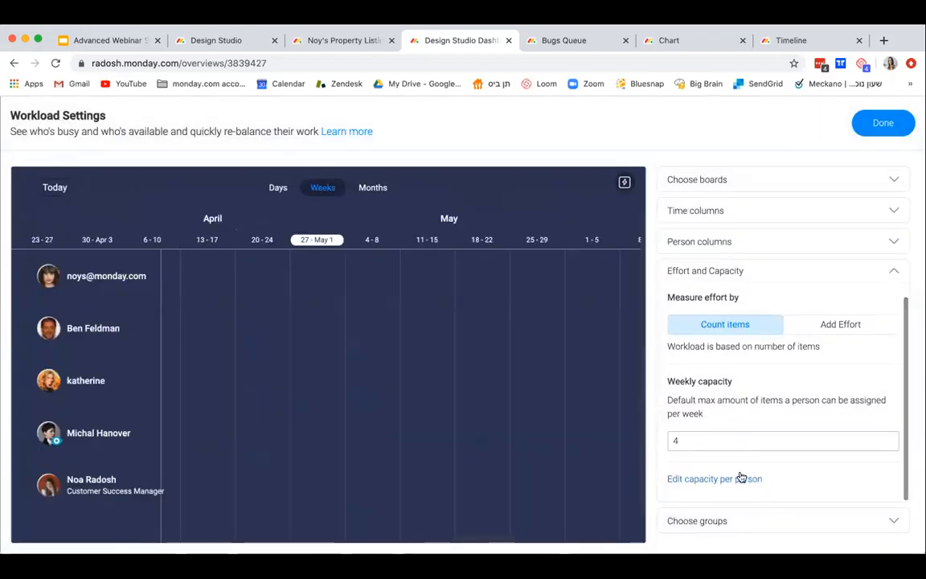
pyautogui.click(883, 123)
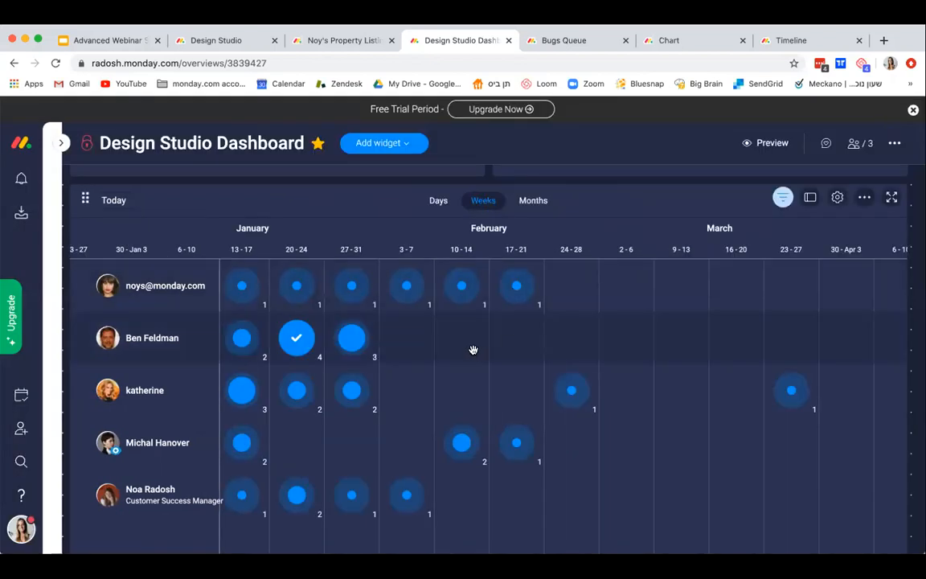
pyautogui.click(297, 334)
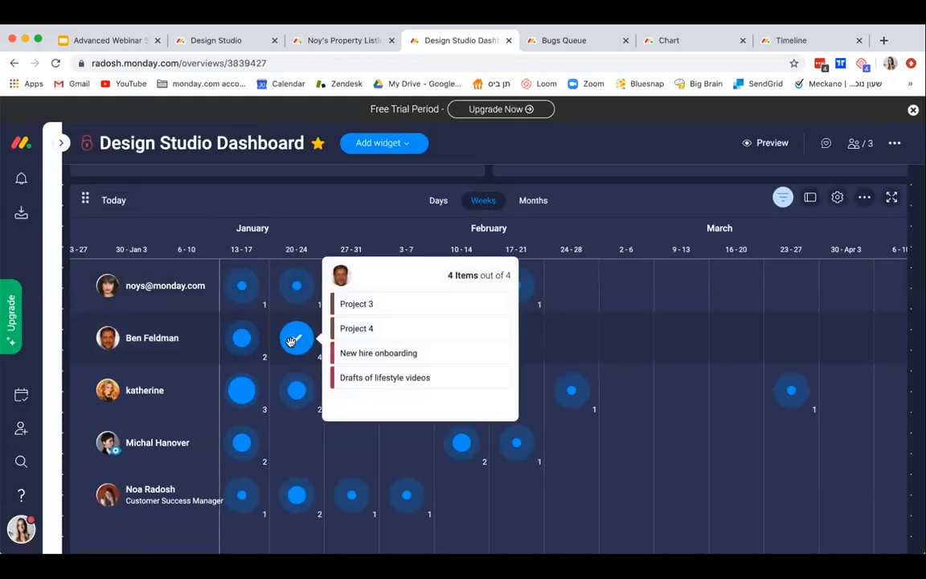
pyautogui.click(619, 401)
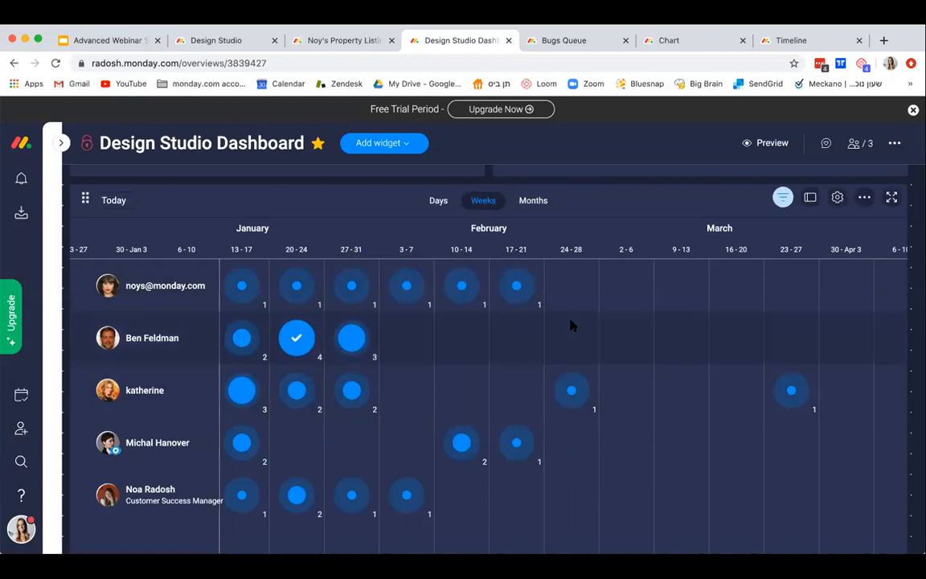
# Step: Search the widget catalogue for "over" and add the Overview widget to the Design Studio Dashboard
pyautogui.click(376, 143)
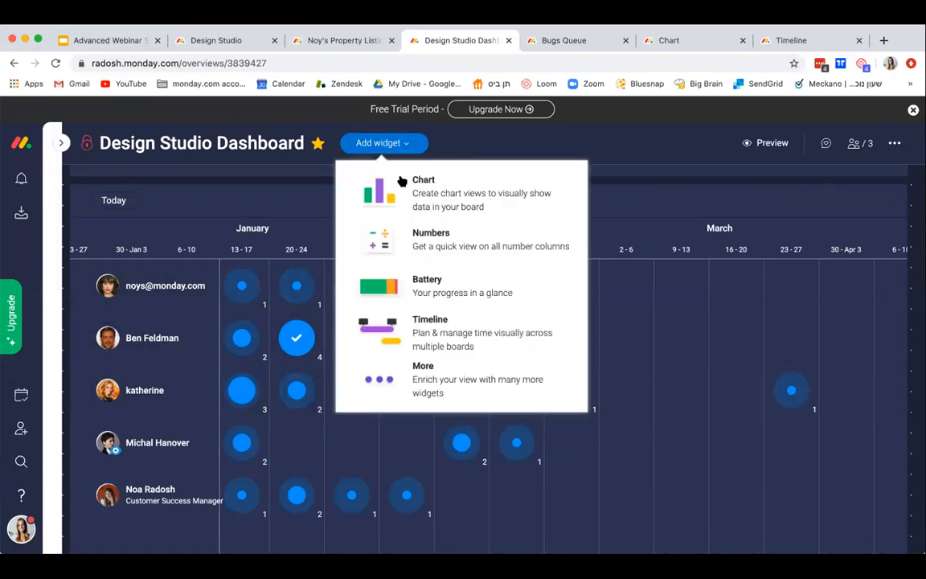
pyautogui.click(433, 381)
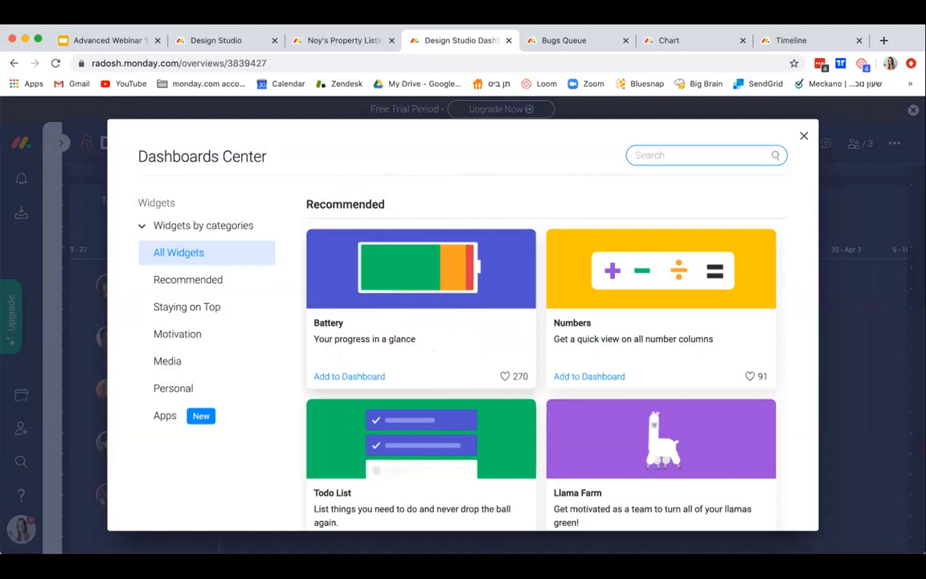
pyautogui.write('over')
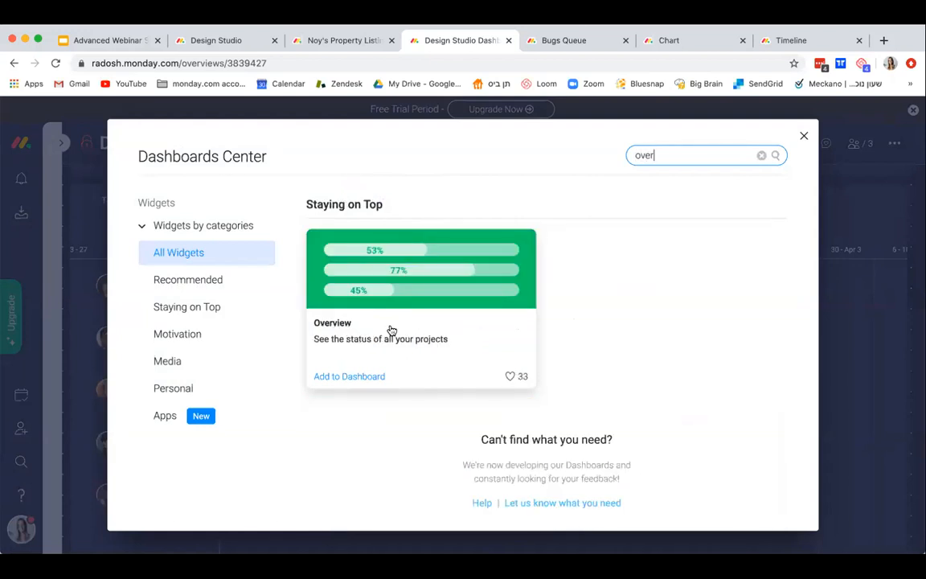
pyautogui.press('Escape')
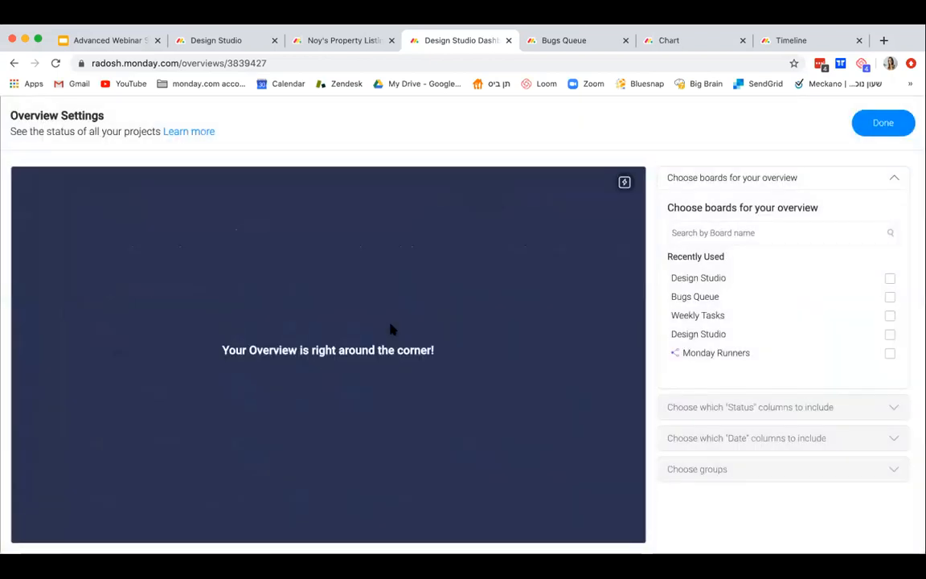
# Step: Include the first Design Studio board and the Bugs Queue board in the Overview widget and finish its settings
pyautogui.click(889, 278)
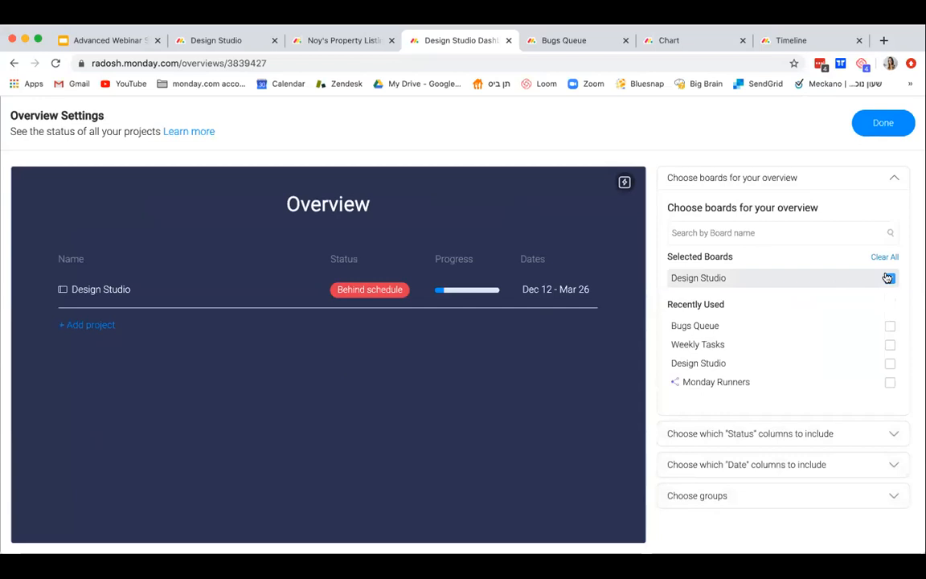
pyautogui.click(889, 328)
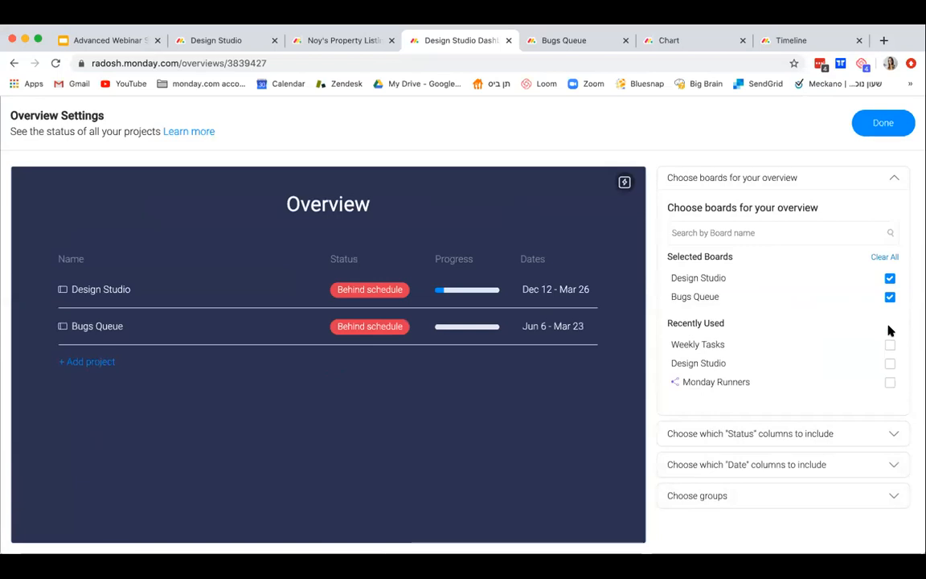
pyautogui.click(887, 124)
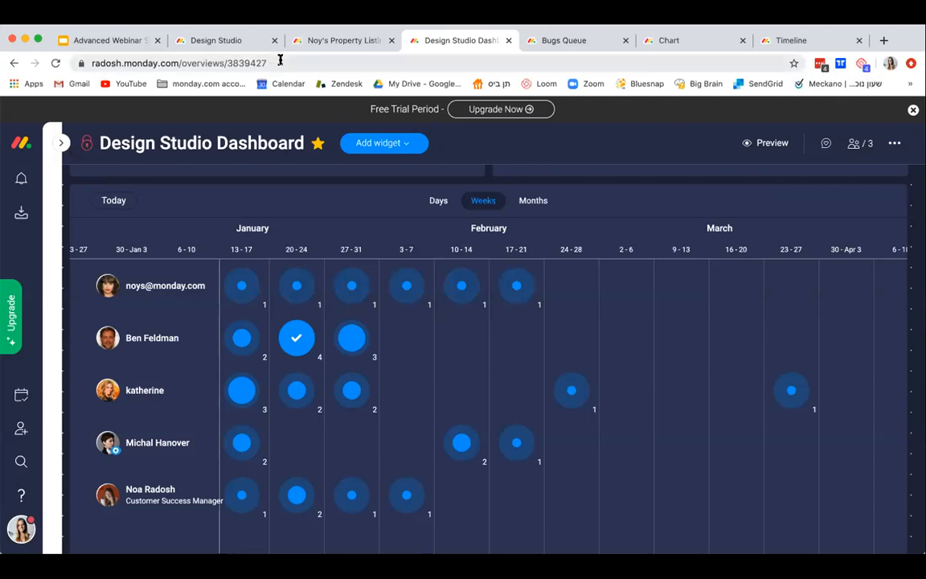
# Step: Switch to the Design Studio board and examine its workspace list, checking the sharing type of Brooklyn Bakery Tasks and Furniture List
pyautogui.click(238, 41)
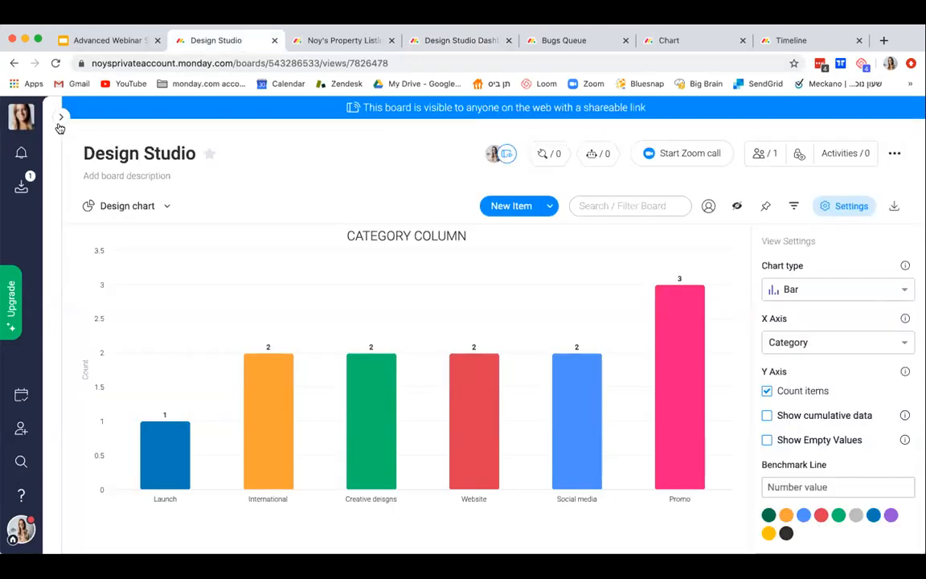
pyautogui.click(61, 121)
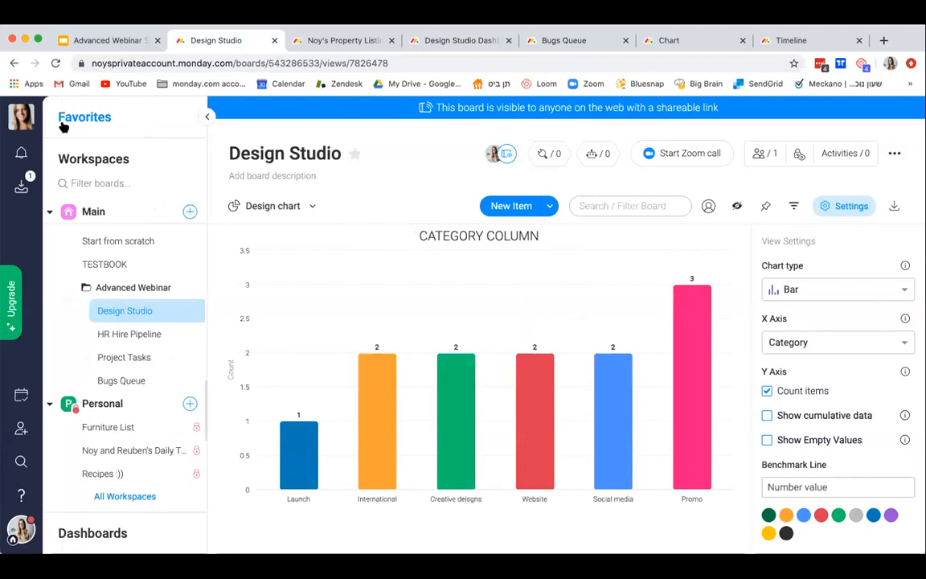
pyautogui.click(205, 117)
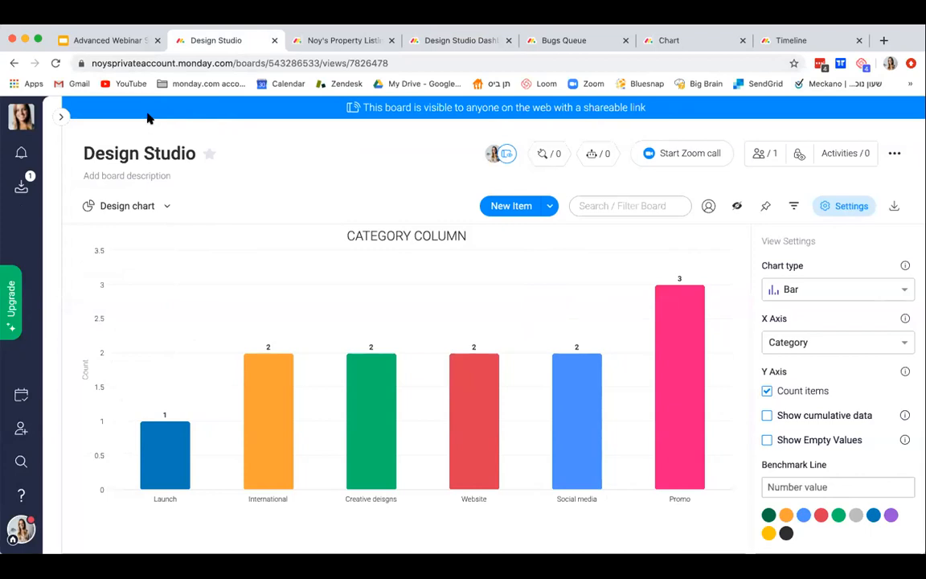
pyautogui.click(62, 118)
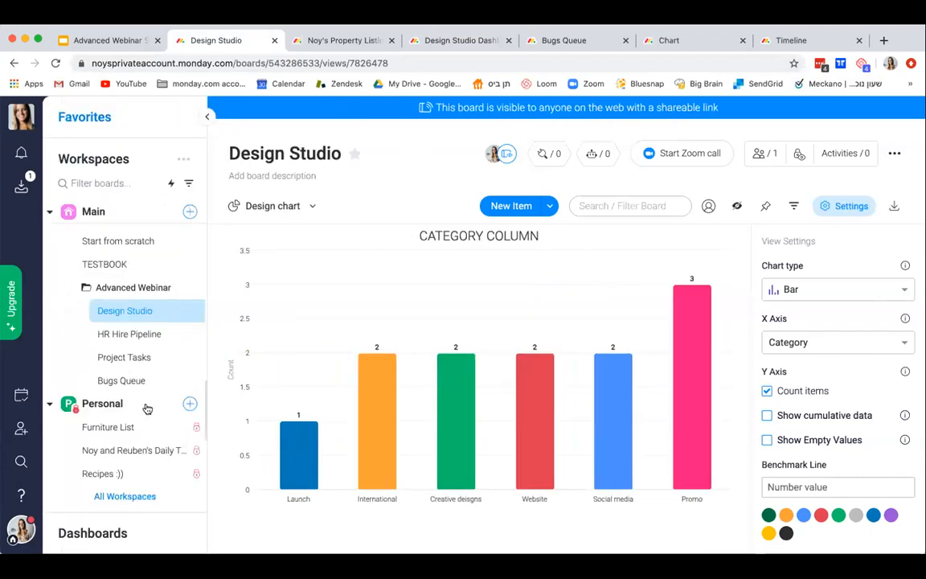
pyautogui.scroll(-3, 144, 407)
pyautogui.scroll(6, 147, 410)
pyautogui.scroll(2, 147, 410)
pyautogui.moveTo(195, 341)
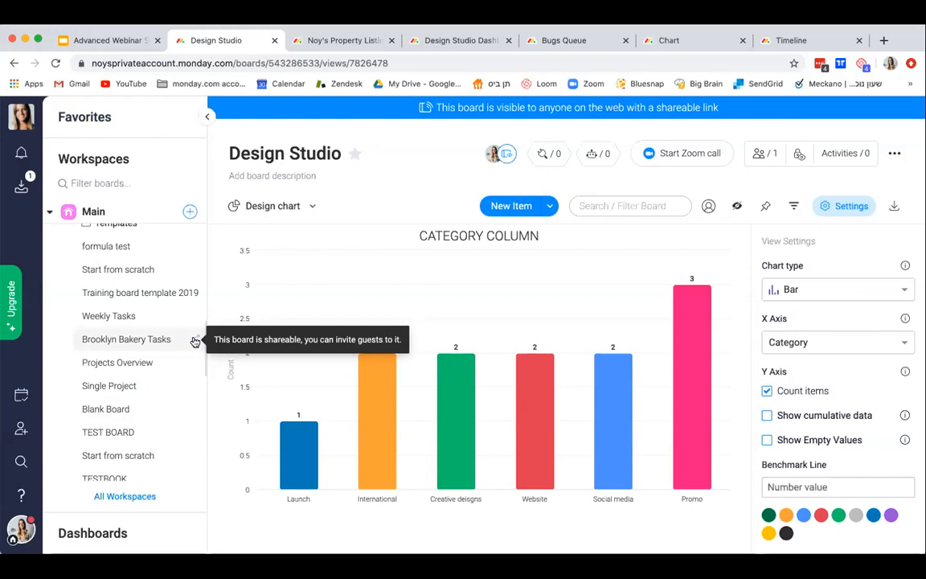
pyautogui.scroll(-5, 194, 342)
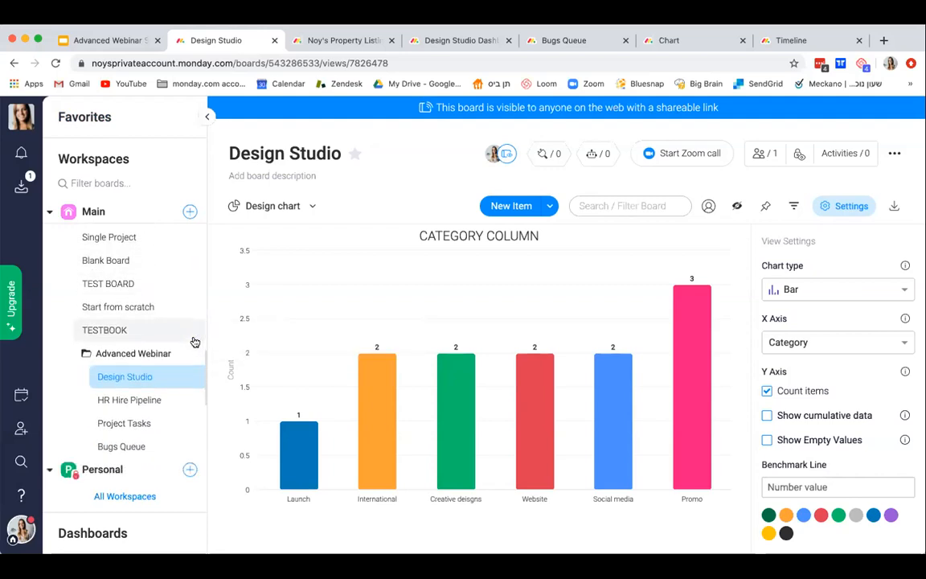
pyautogui.moveTo(199, 468)
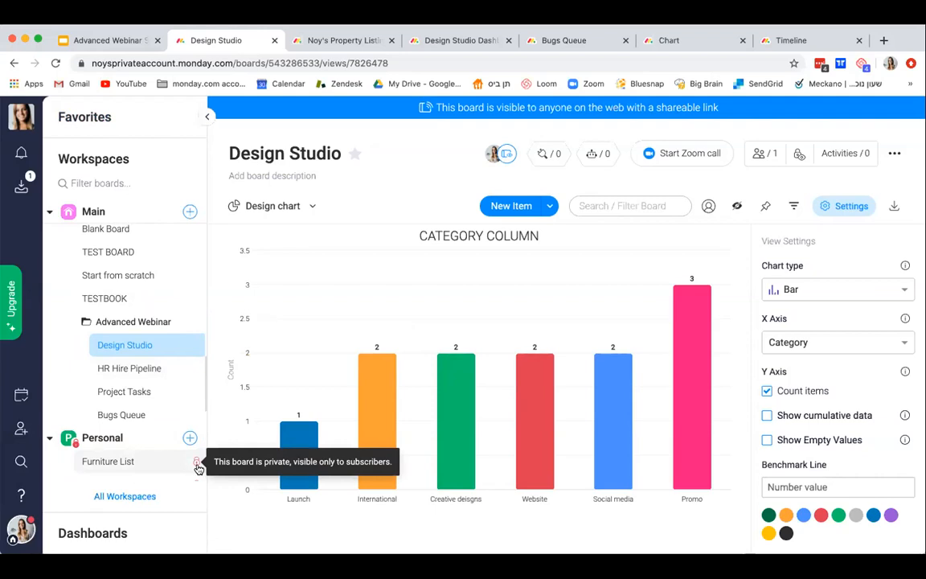
# Step: Open the Brooklyn Bakery Tasks board and review its Board Permissions options, leaving them without making a selection
pyautogui.scroll(5, 181, 373)
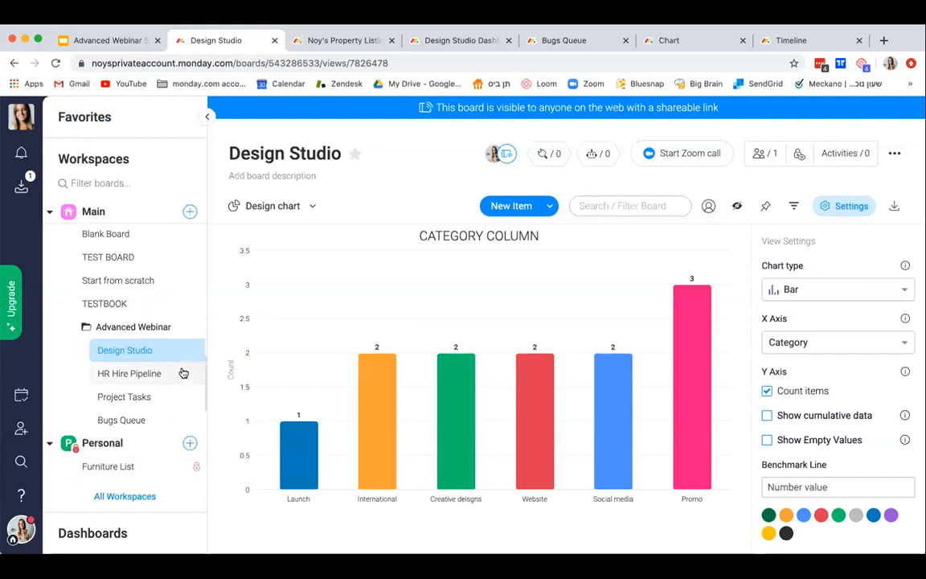
pyautogui.click(192, 313)
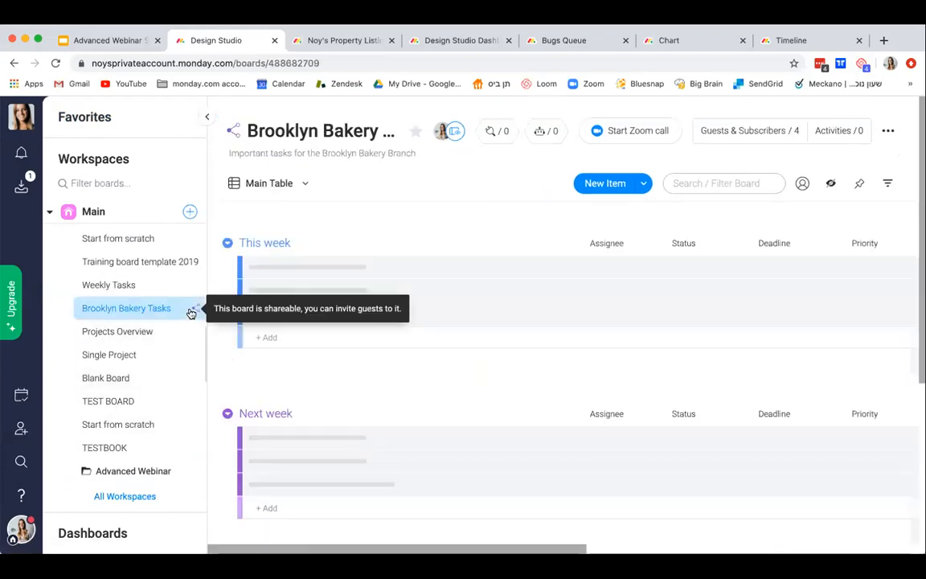
pyautogui.click(201, 117)
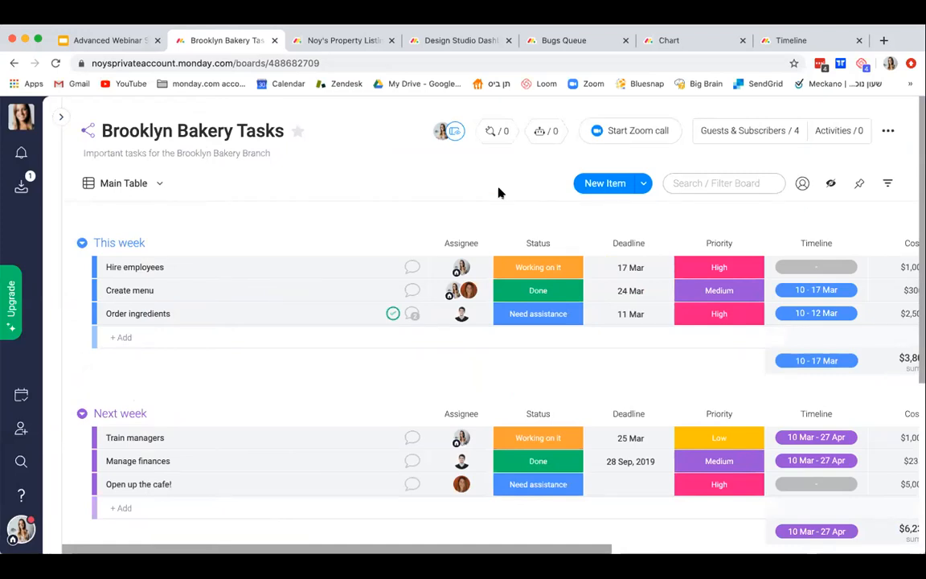
pyautogui.click(884, 134)
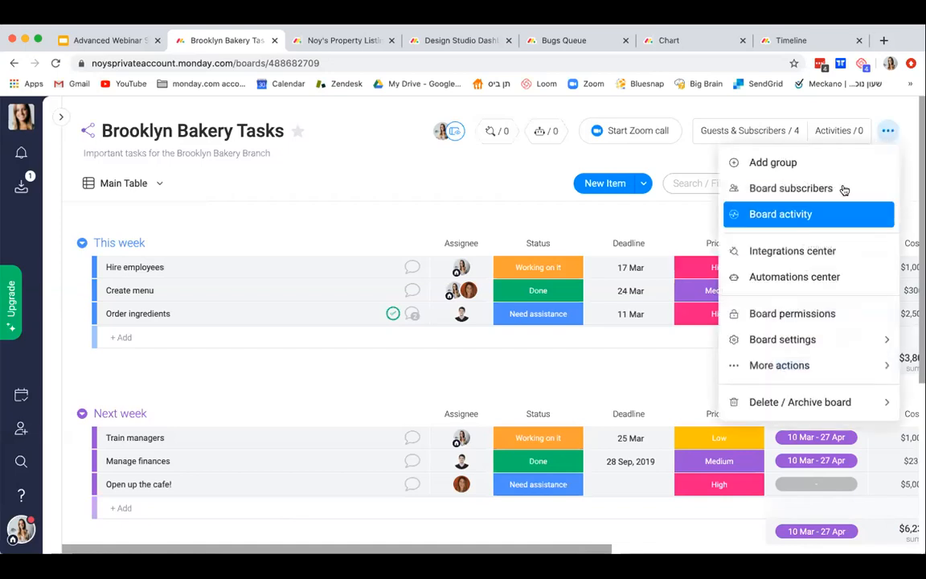
pyautogui.click(827, 313)
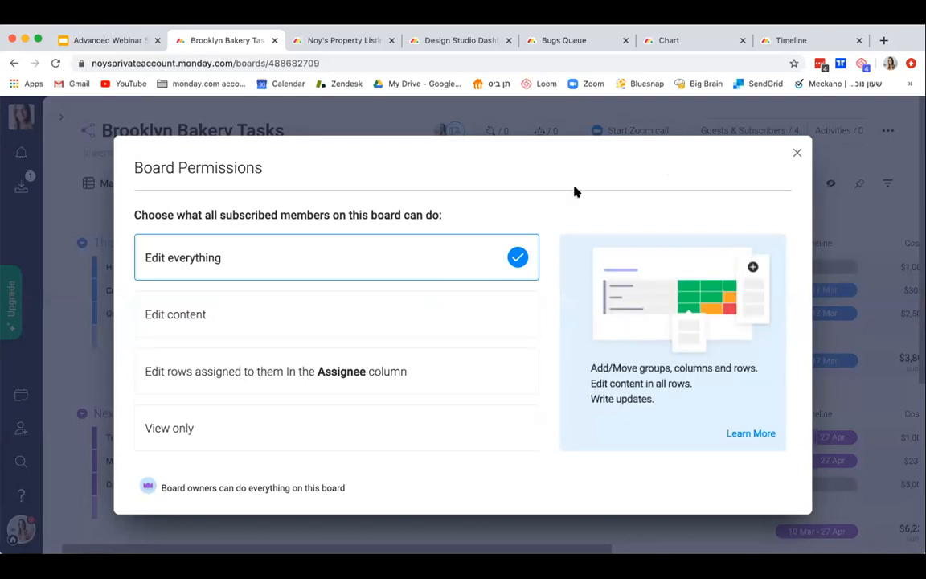
pyautogui.click(797, 154)
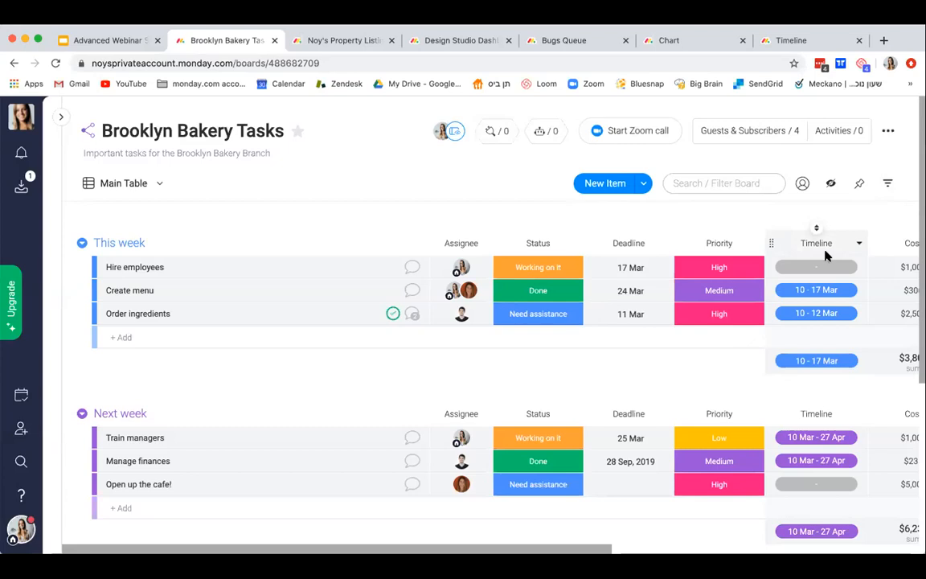
# Step: Check which views the Brooklyn Bakery Tasks board offers, and leave its description without entering text
pyautogui.click(141, 184)
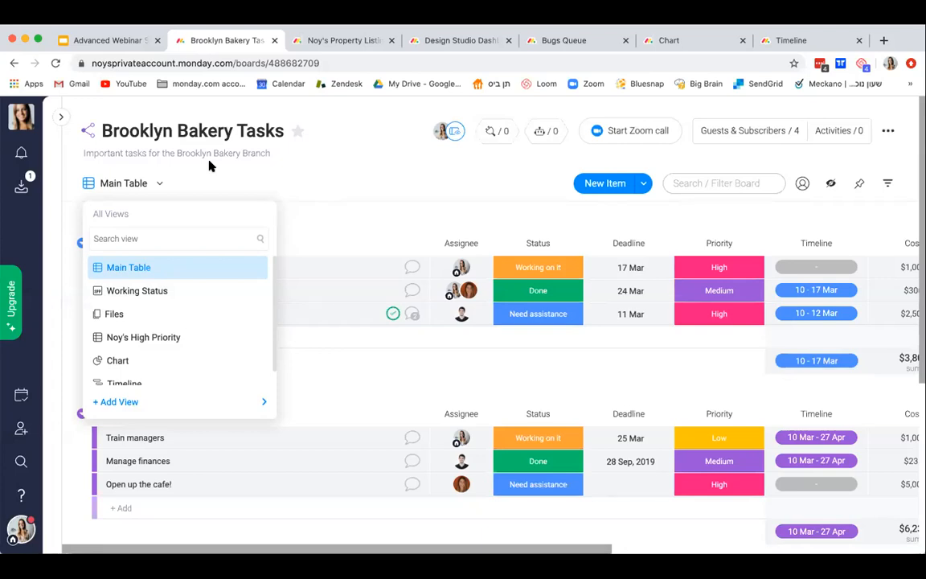
pyautogui.click(359, 149)
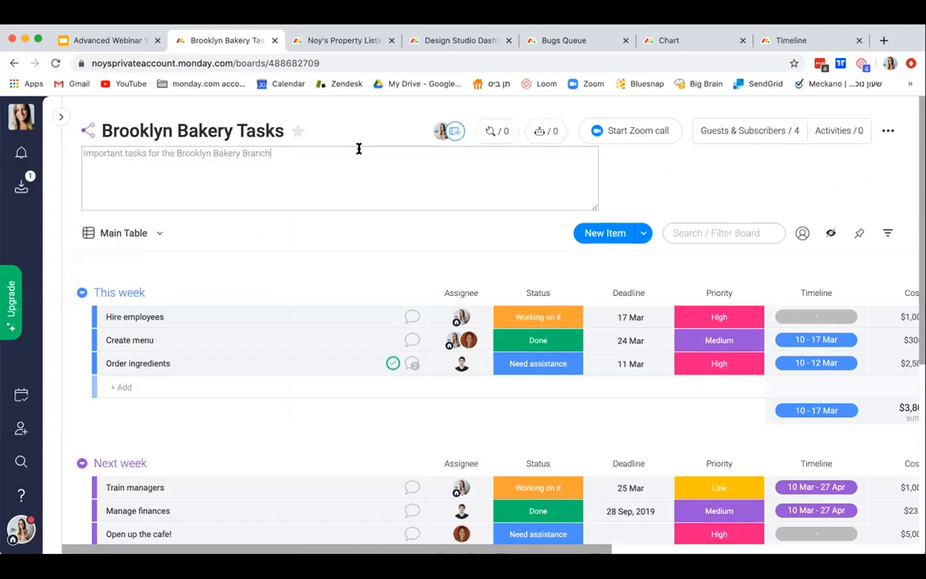
pyautogui.click(355, 243)
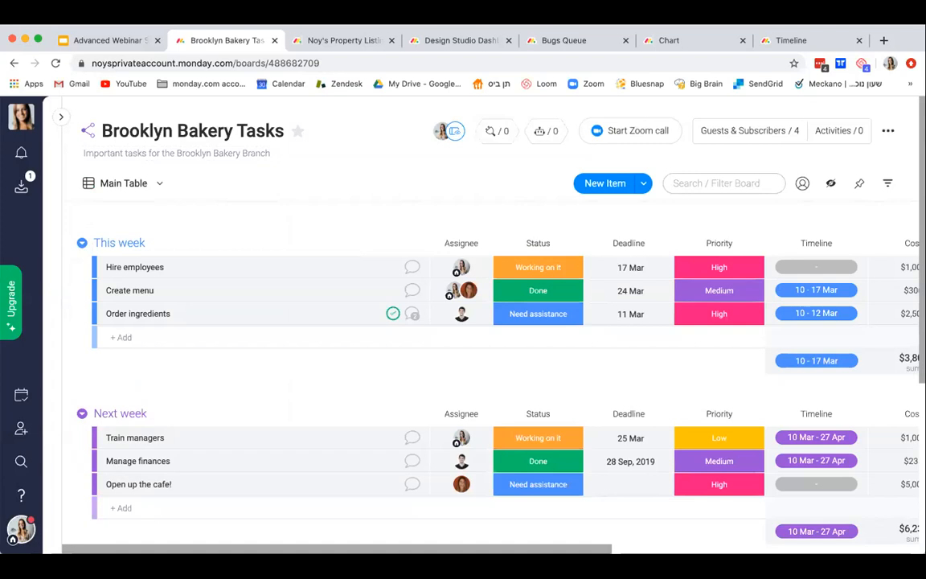
# Step: Open the Project Tasks board from the Advanced Webinar folder and switch it to the Main Table view
pyautogui.click(63, 119)
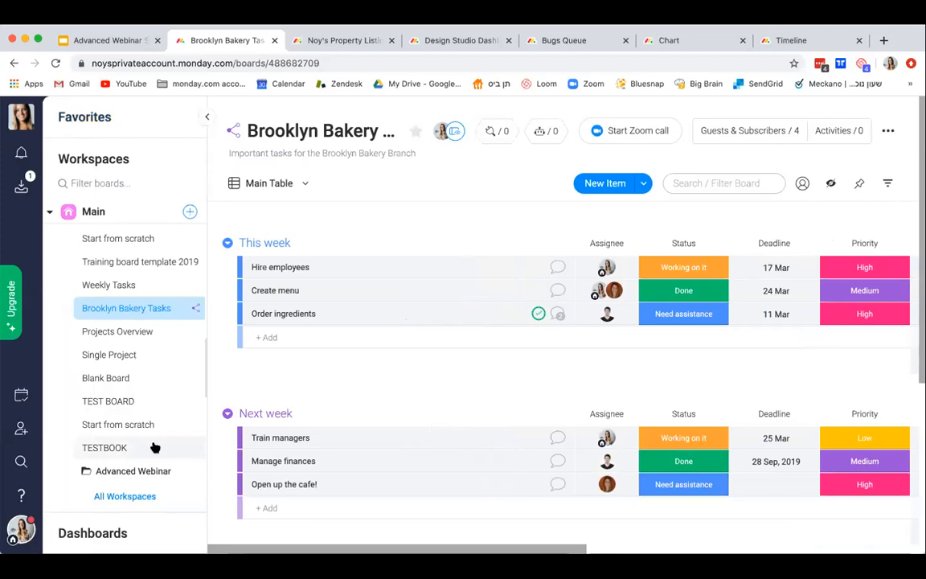
pyautogui.scroll(-4, 155, 448)
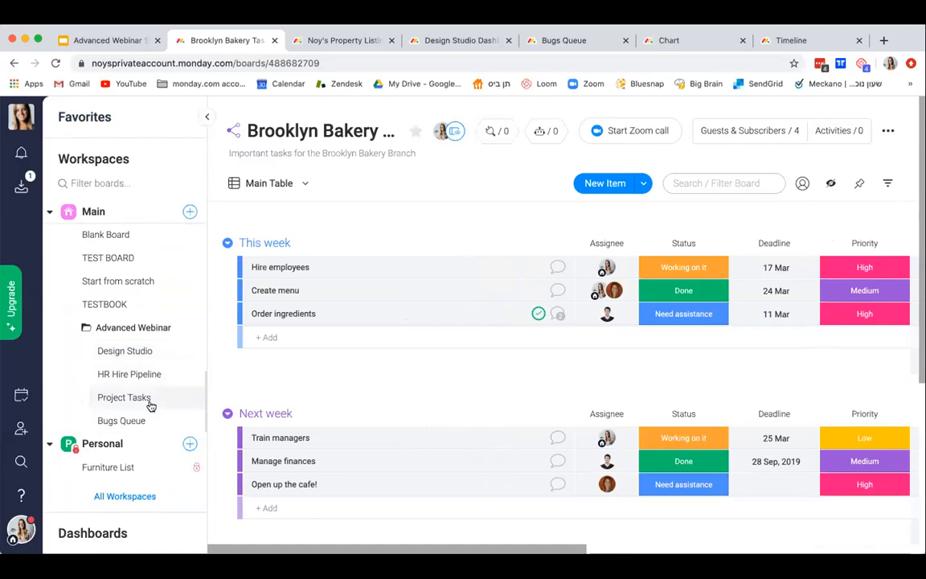
pyautogui.click(150, 406)
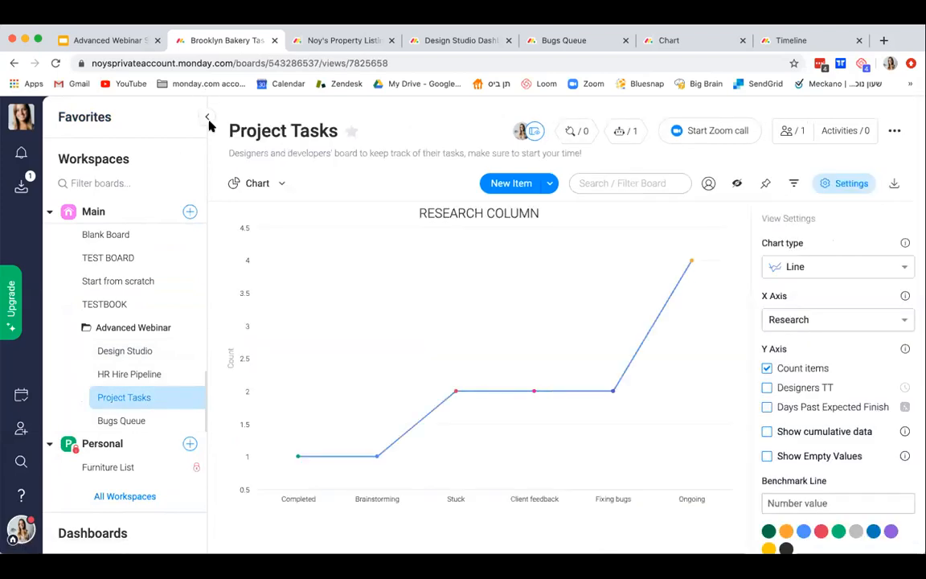
pyautogui.click(205, 122)
pyautogui.click(133, 186)
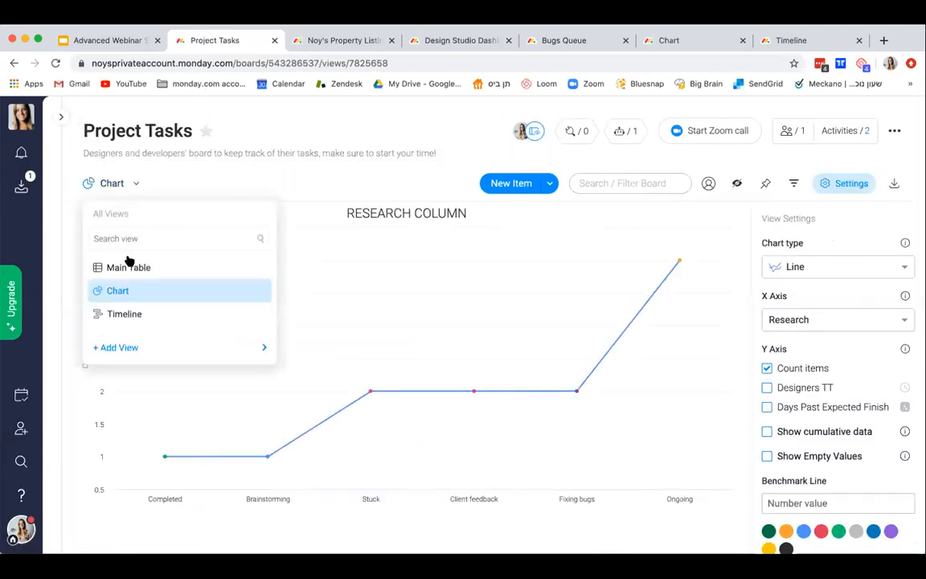
pyautogui.click(128, 265)
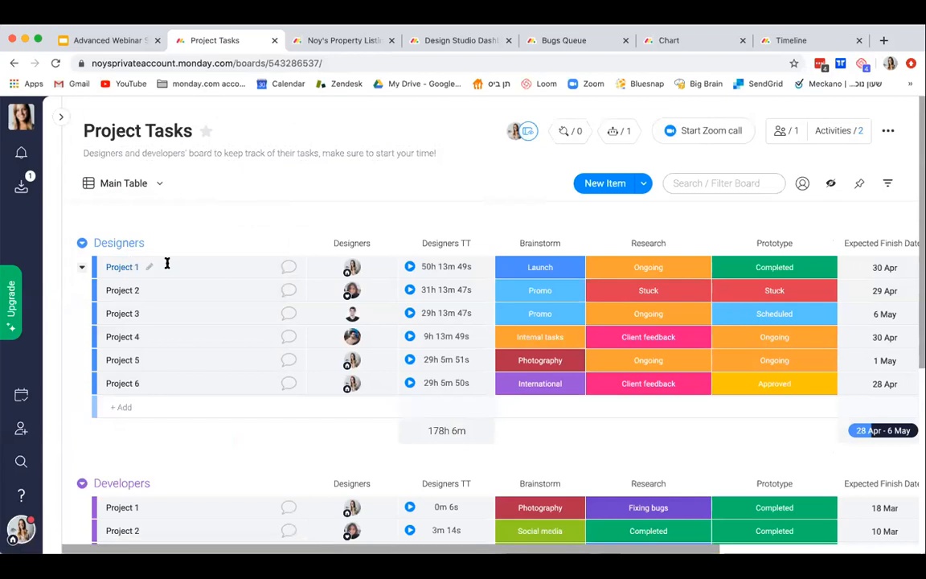
# Step: Delete the Days Past Expected Finish column from the Project Tasks board
pyautogui.hscroll(6, 653, 422)
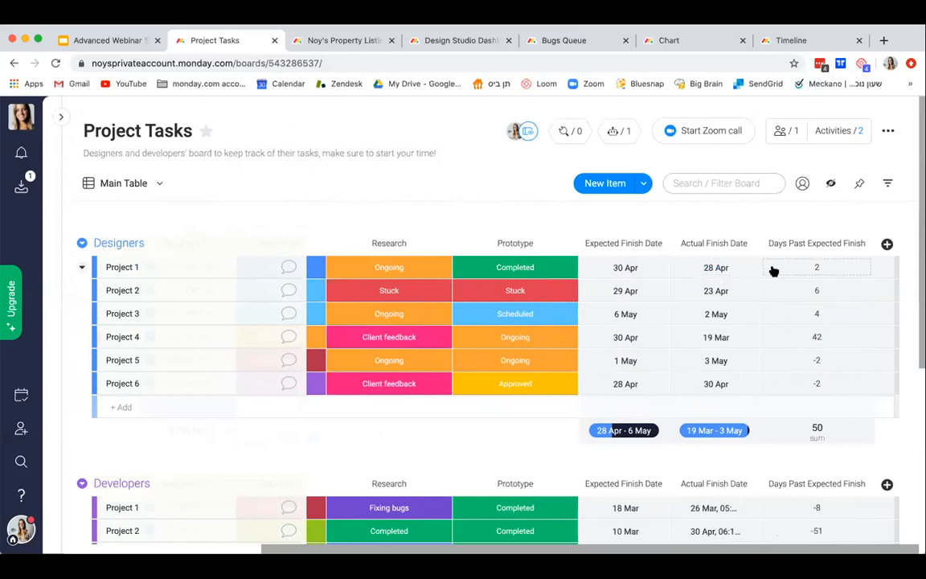
pyautogui.click(864, 242)
pyautogui.click(784, 521)
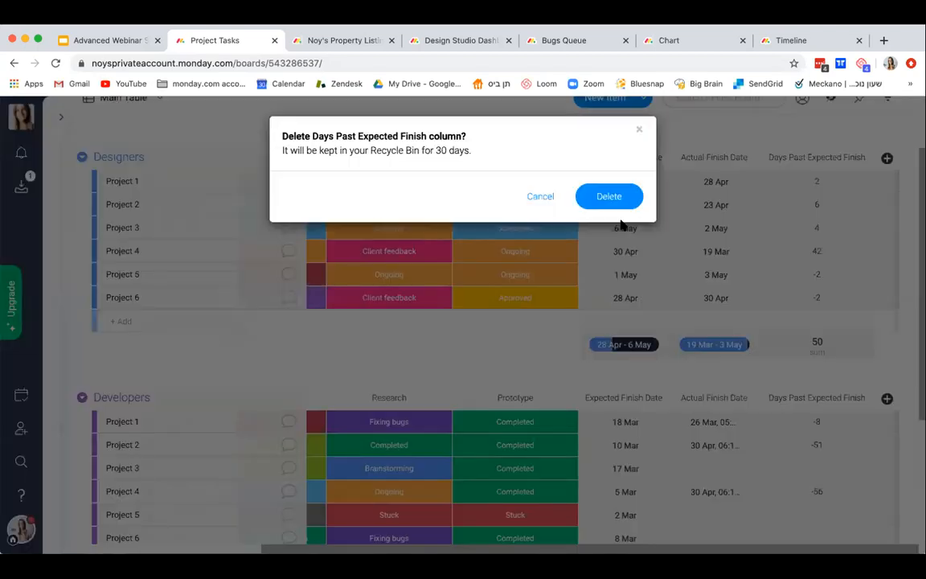
pyautogui.click(609, 196)
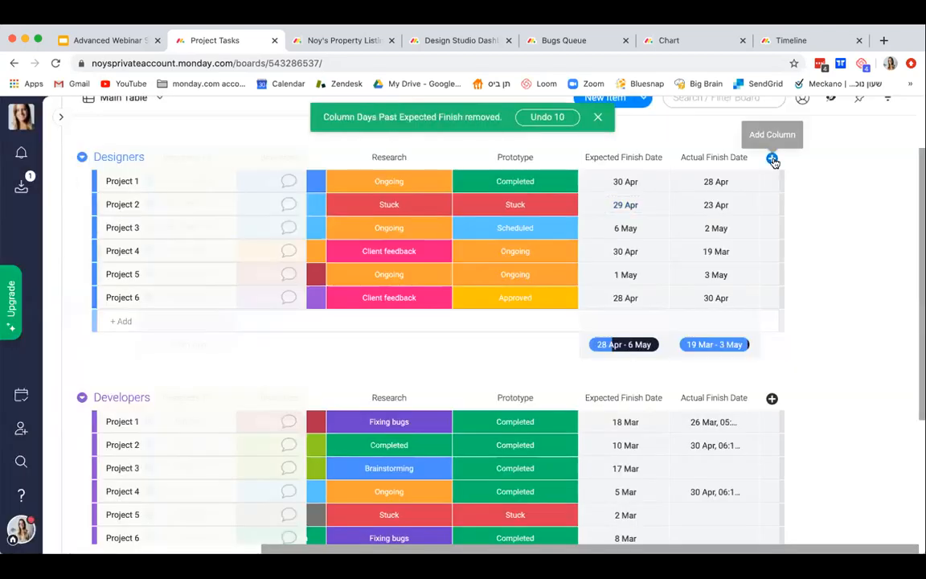
# Step: Add a Formula column to the Project Tasks board from the Column Center
pyautogui.click(772, 158)
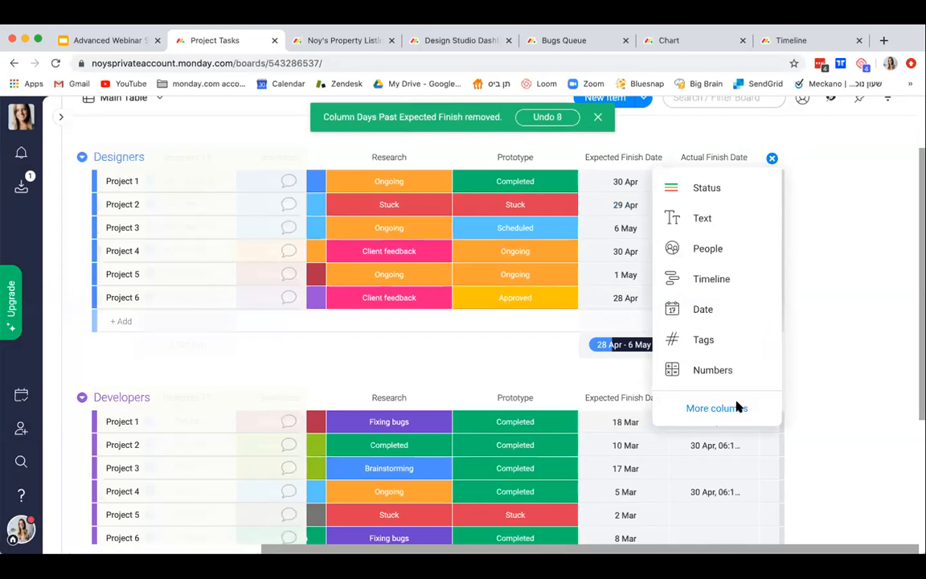
pyautogui.click(737, 407)
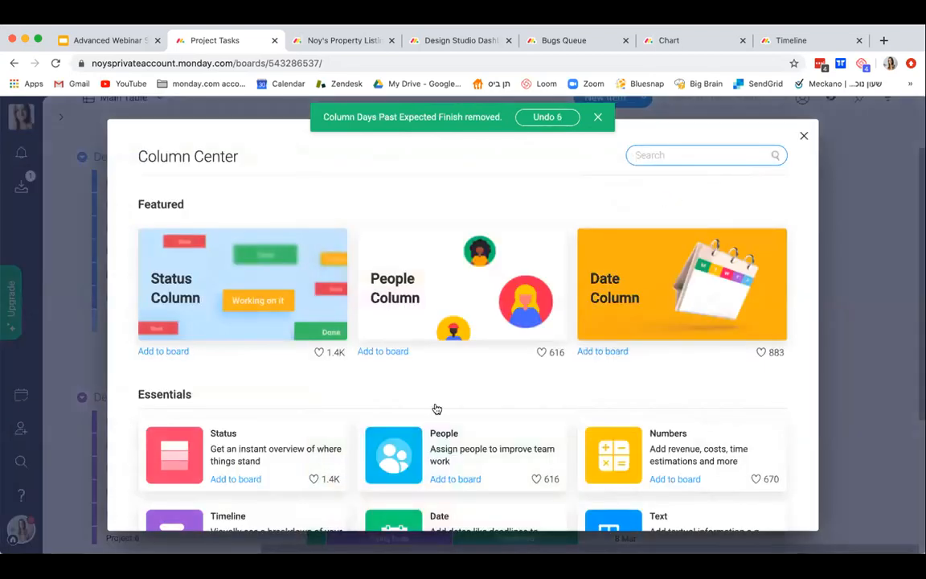
pyautogui.scroll(-5, 436, 409)
pyautogui.scroll(-10, 437, 410)
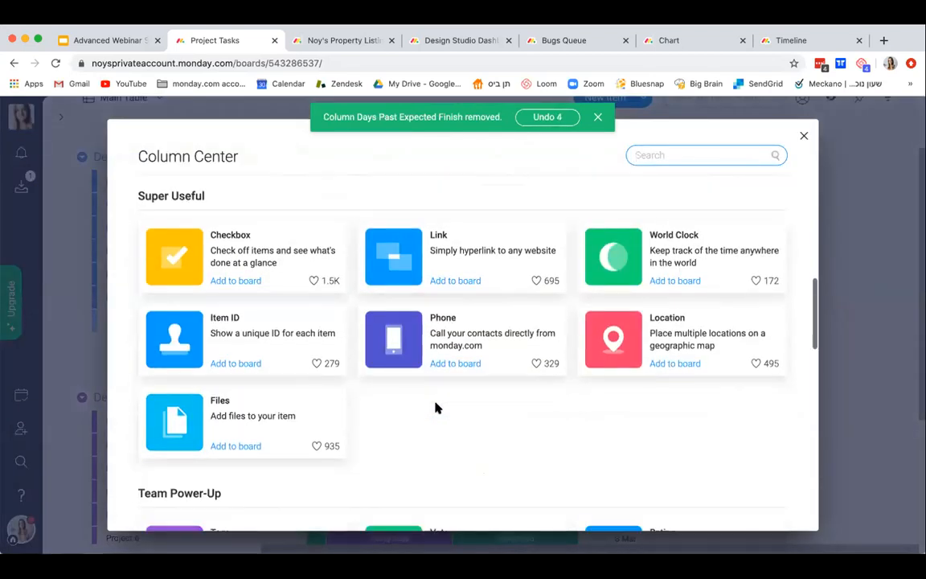
pyautogui.scroll(-3, 436, 410)
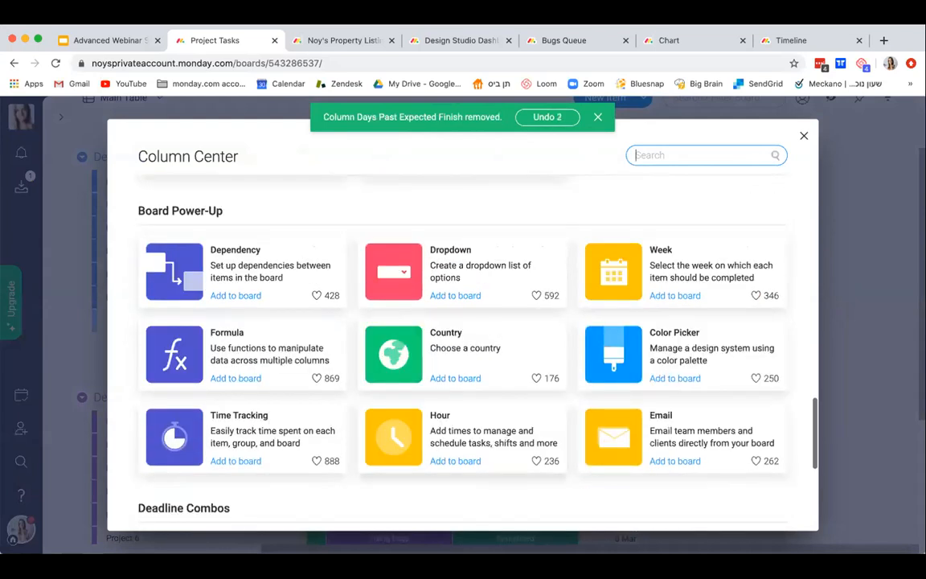
pyautogui.write('formu')
pyautogui.click(235, 288)
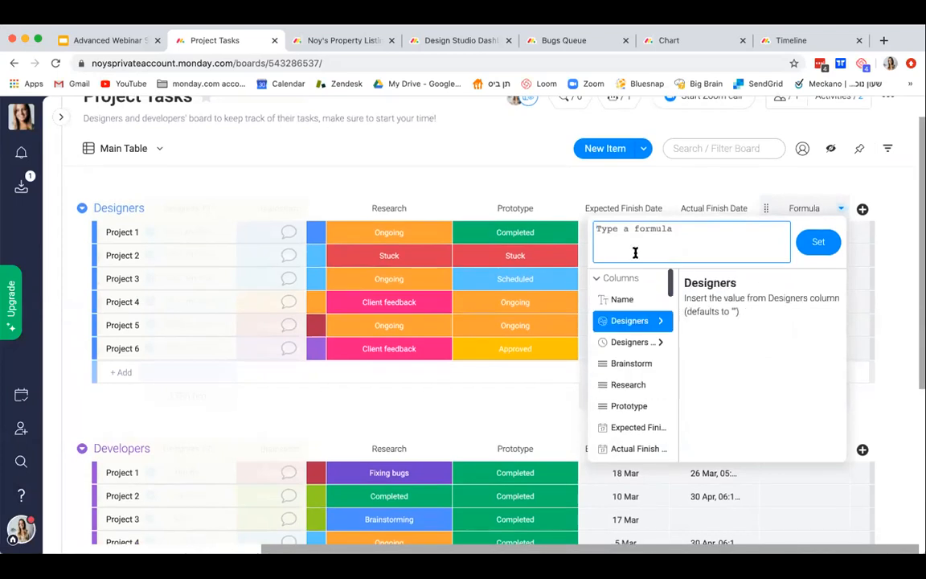
# Step: Find the DAYS function among the available functions and insert it into the new column's formula
pyautogui.click(617, 278)
pyautogui.click(618, 278)
pyautogui.scroll(-2, 629, 325)
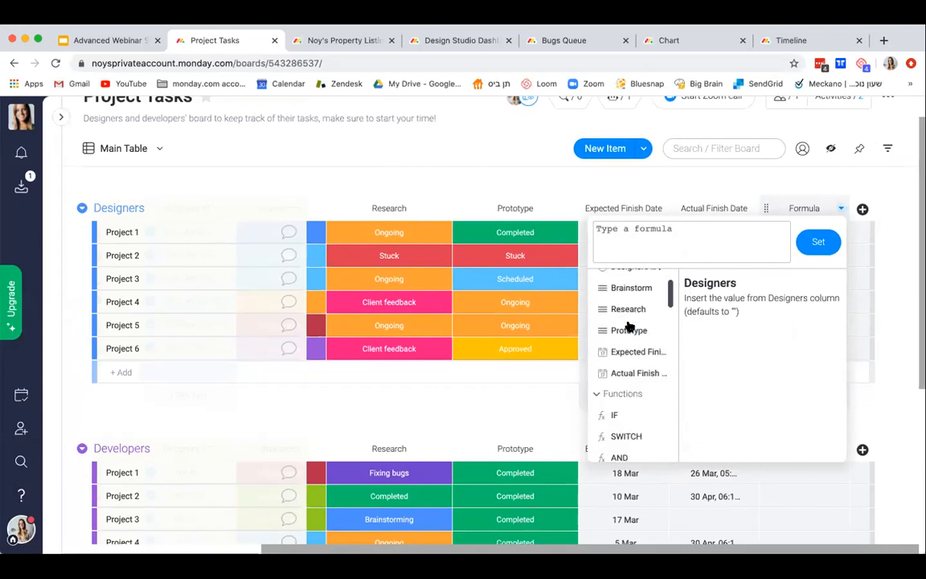
pyautogui.scroll(-2, 630, 325)
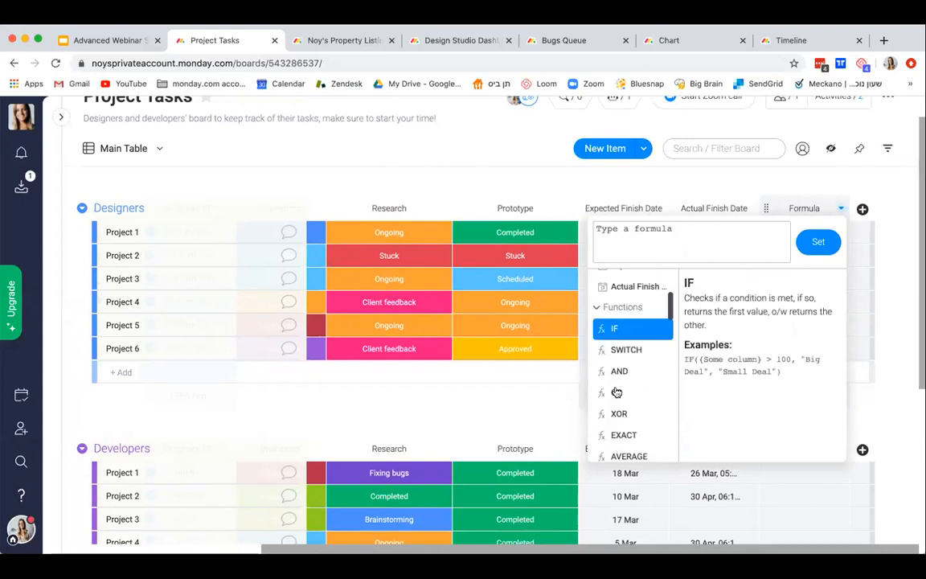
pyautogui.scroll(-2, 616, 390)
pyautogui.scroll(2, 620, 384)
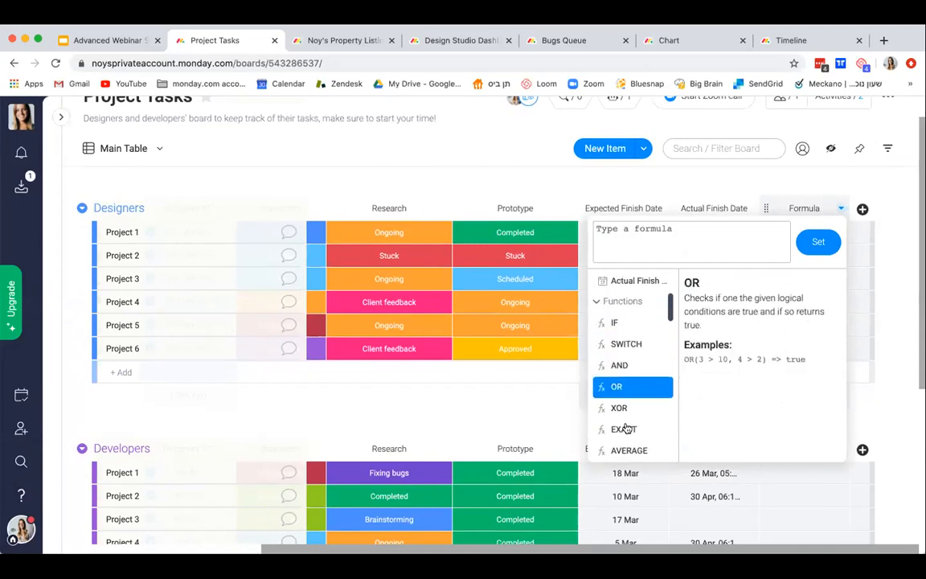
pyautogui.scroll(-3, 627, 429)
pyautogui.scroll(-3, 627, 429)
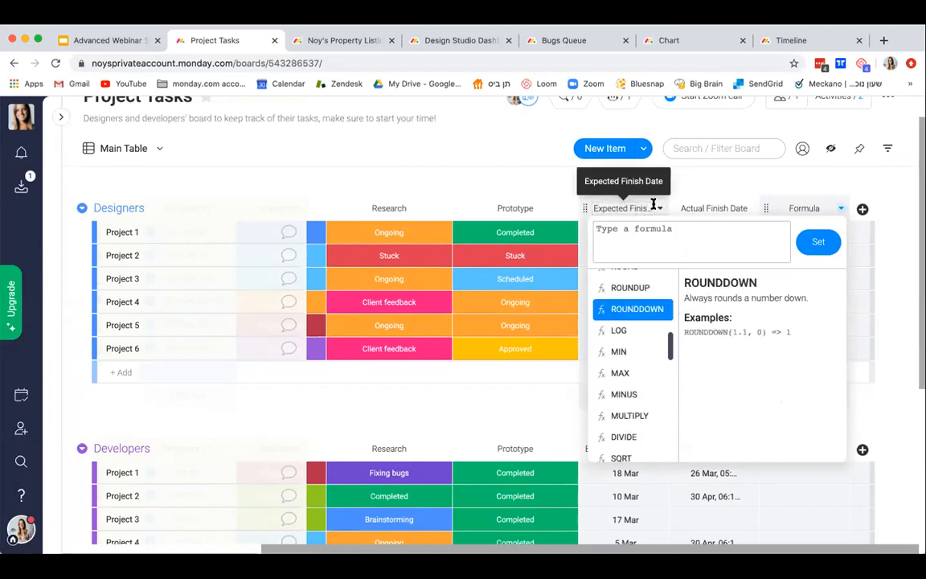
pyautogui.scroll(-5, 630, 390)
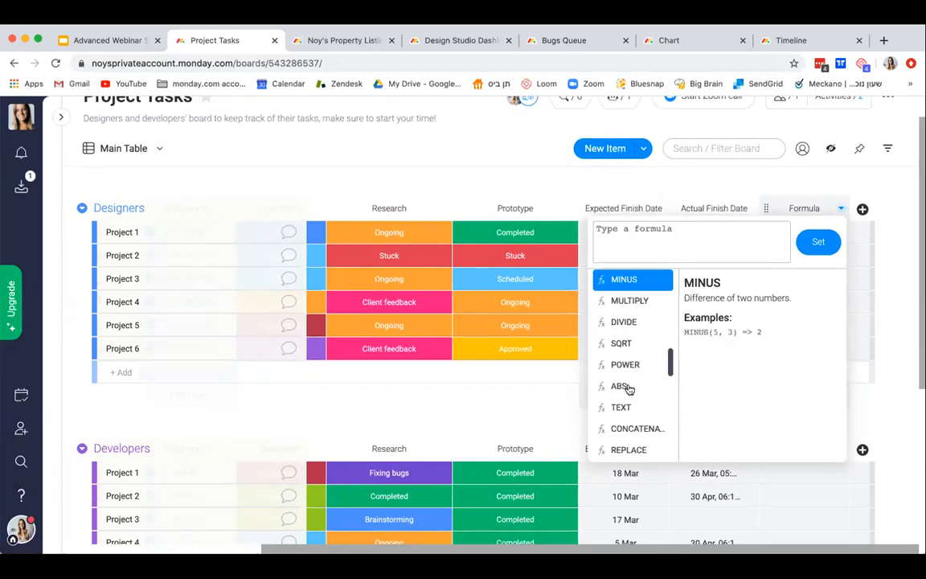
pyautogui.scroll(-3, 630, 390)
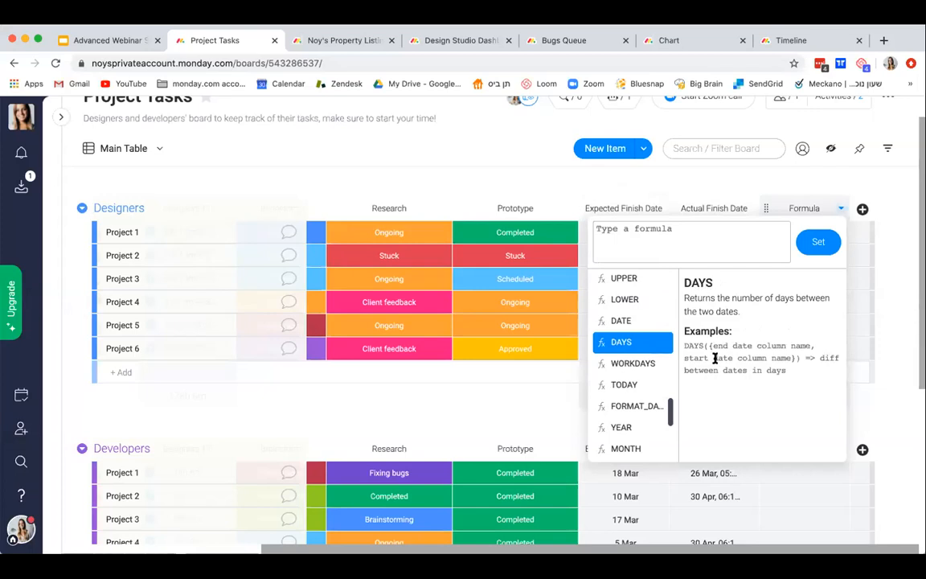
pyautogui.click(652, 341)
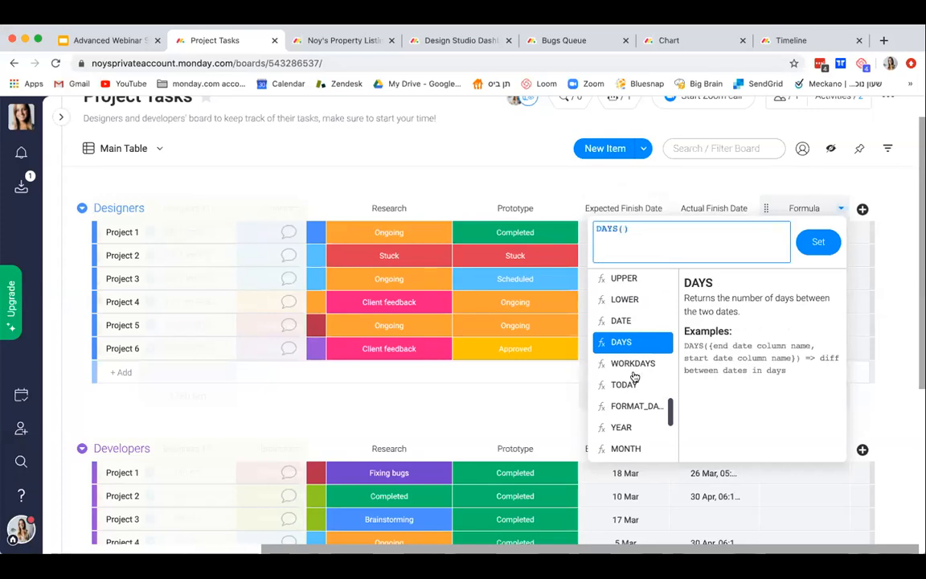
# Step: Complete the DAYS formula with Expected Finish Date and Actual Finish Date as its arguments and apply it to the column
pyautogui.scroll(5, 635, 376)
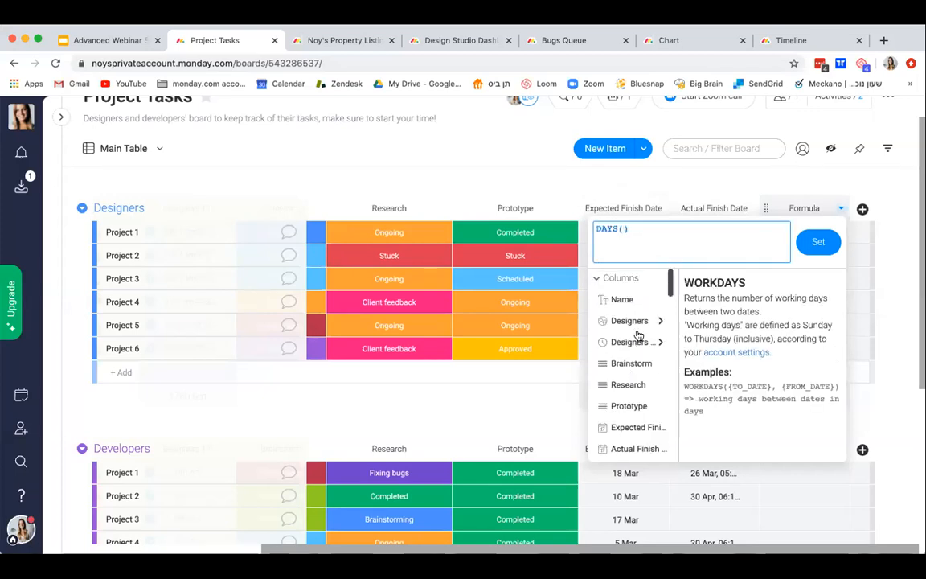
pyautogui.scroll(-2, 635, 383)
pyautogui.click(643, 381)
pyautogui.write(',')
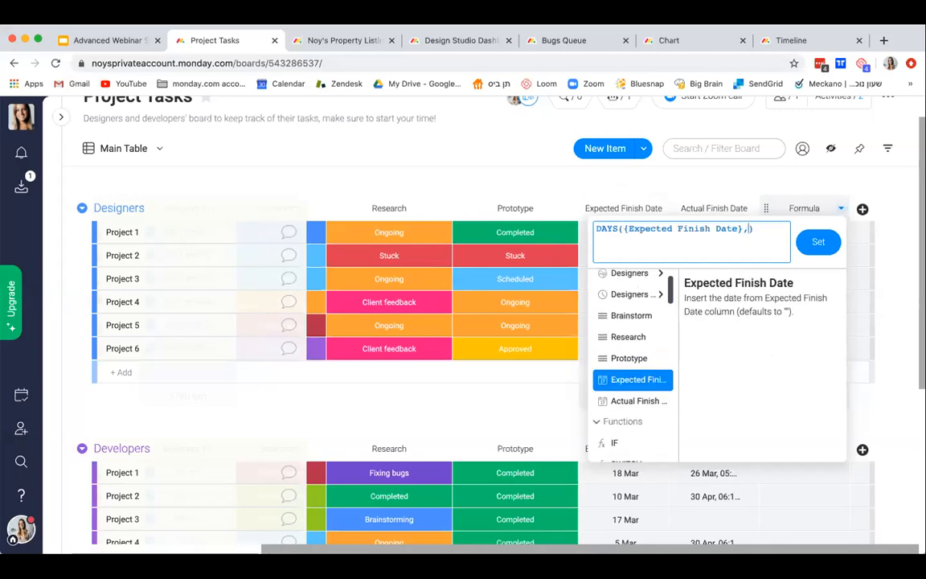
pyautogui.click(642, 399)
pyautogui.click(818, 242)
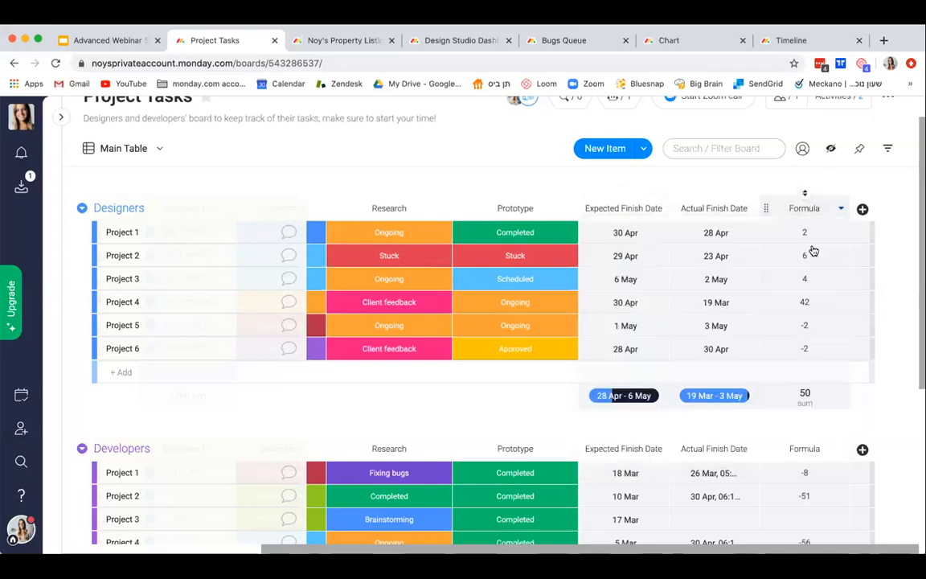
# Step: Review the automations set up on the Project Tasks board, then return to the board
pyautogui.scroll(1, 808, 232)
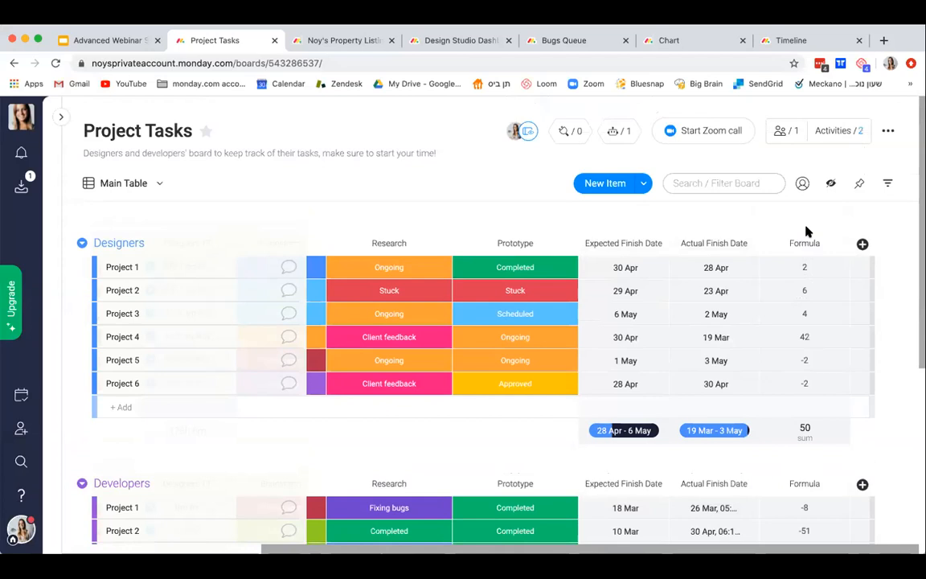
pyautogui.scroll(-1, 808, 231)
pyautogui.scroll(1, 808, 231)
pyautogui.click(617, 130)
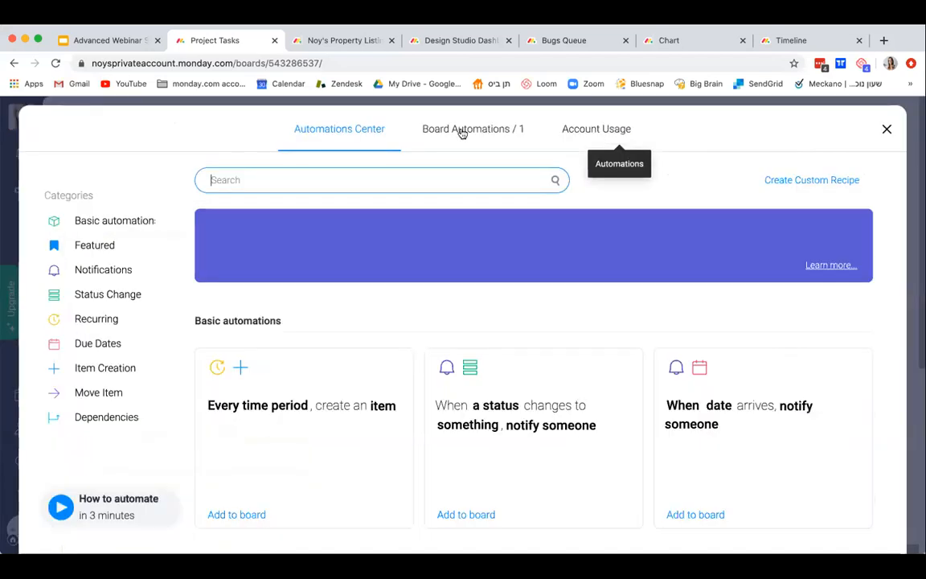
pyautogui.click(453, 130)
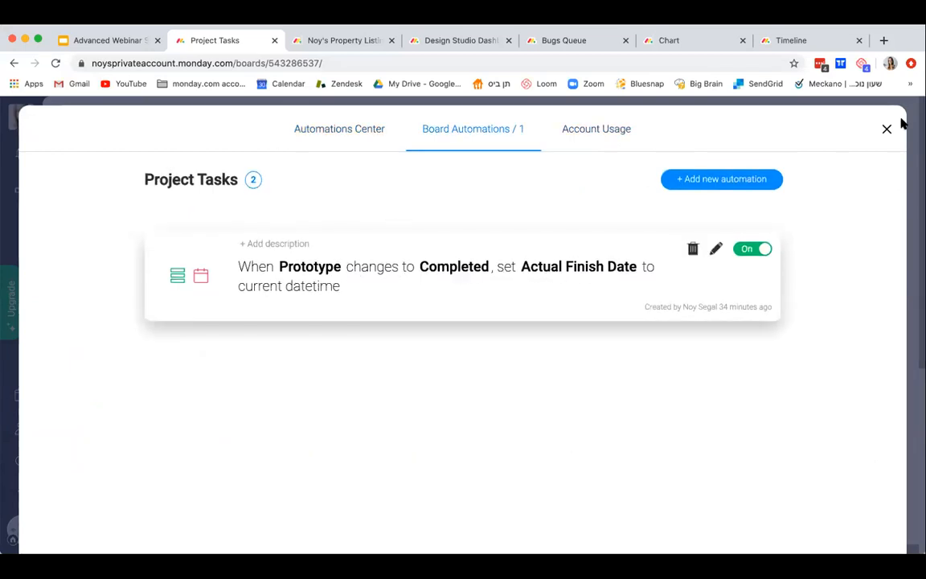
pyautogui.click(880, 133)
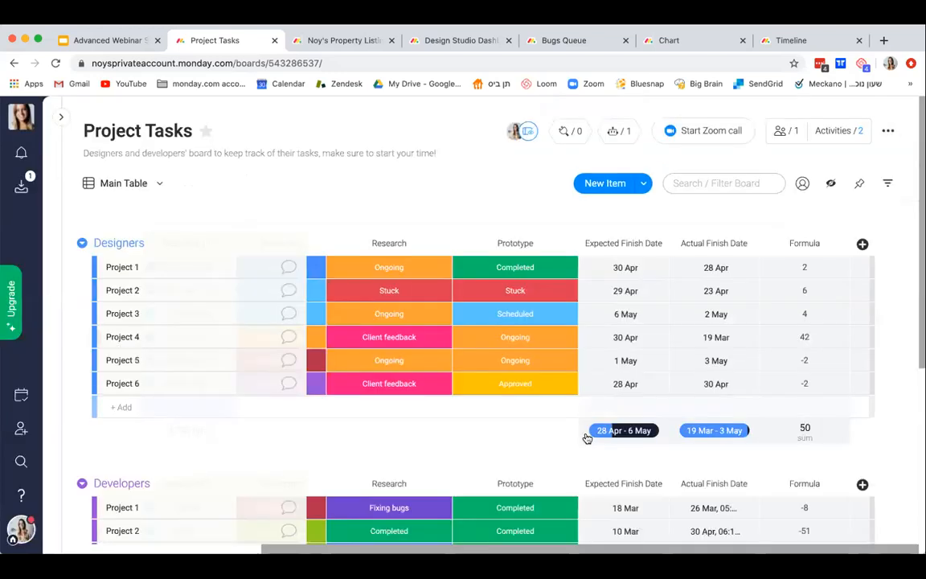
# Step: Set the Prototype status of Project 5 in the Developers group to Completed
pyautogui.scroll(-5, 586, 436)
pyautogui.click(538, 375)
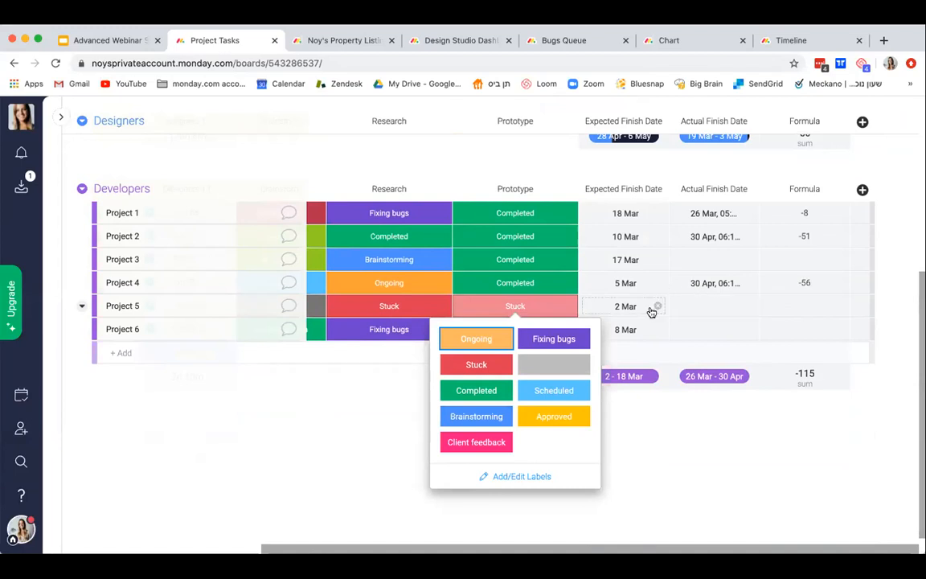
pyautogui.click(477, 391)
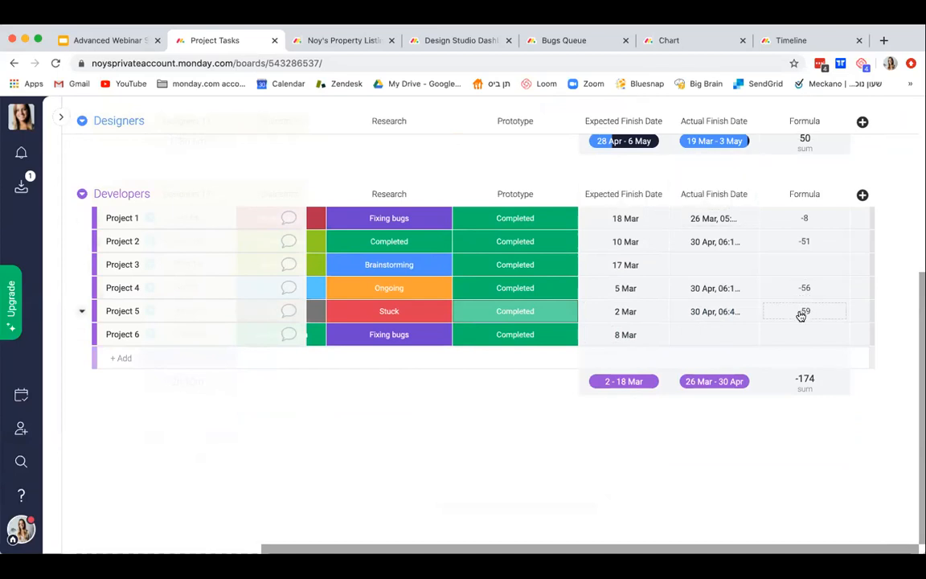
pyautogui.scroll(6, 801, 316)
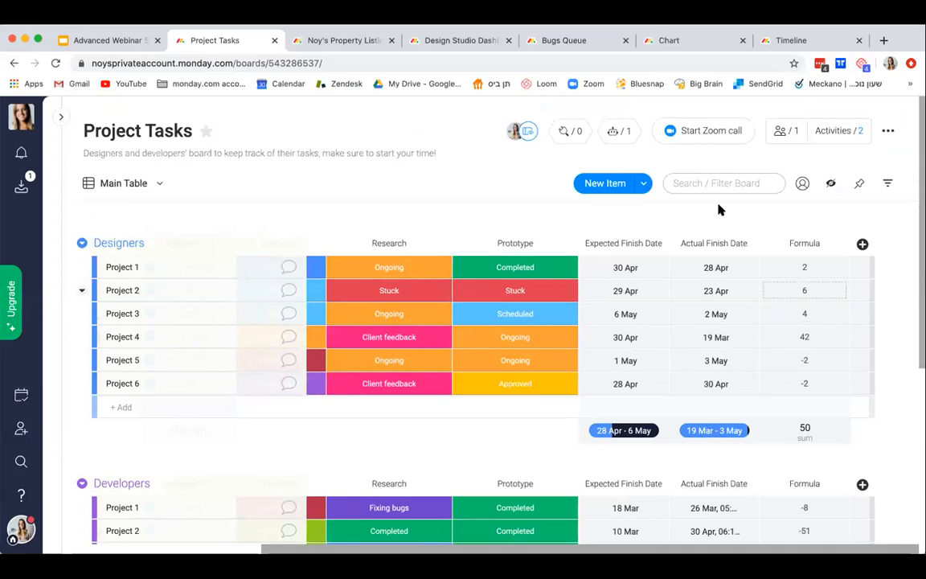
# Step: Switch the Project Tasks board to its Chart view and check which view types can be added
pyautogui.hscroll(-5, 656, 329)
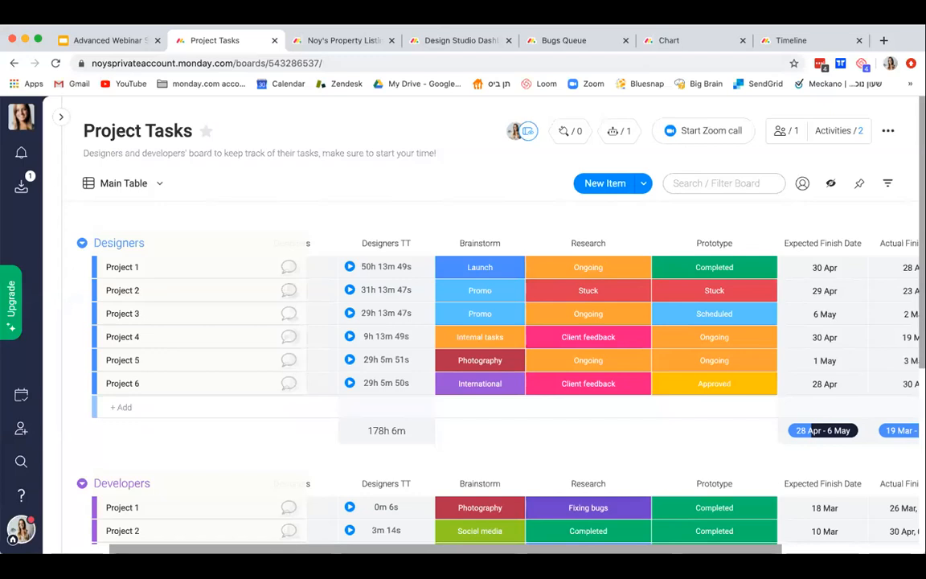
pyautogui.click(157, 183)
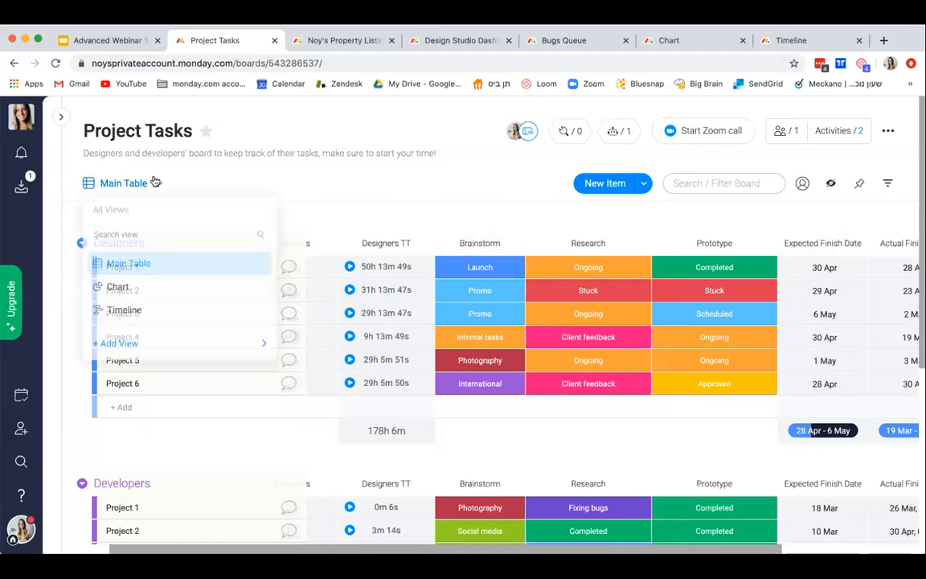
pyautogui.click(117, 291)
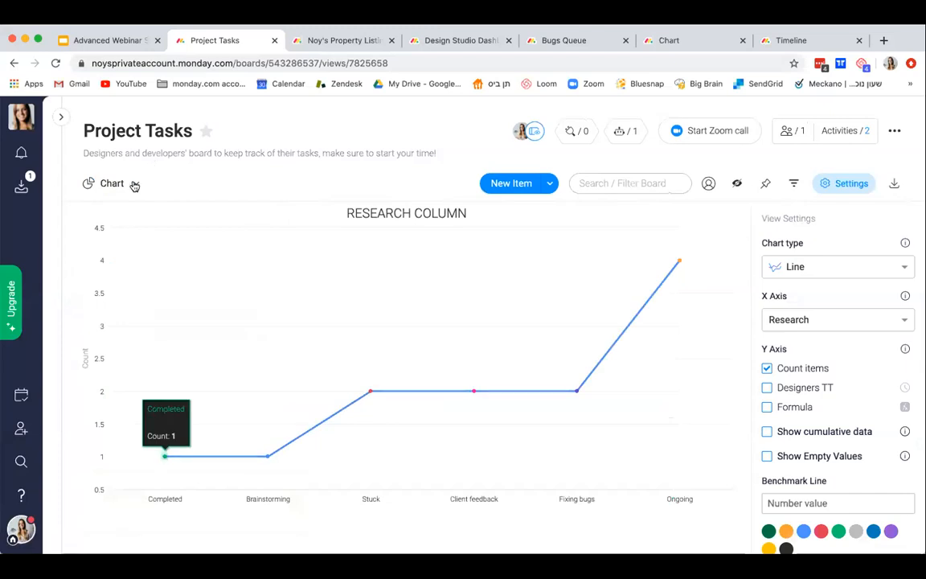
pyautogui.click(134, 185)
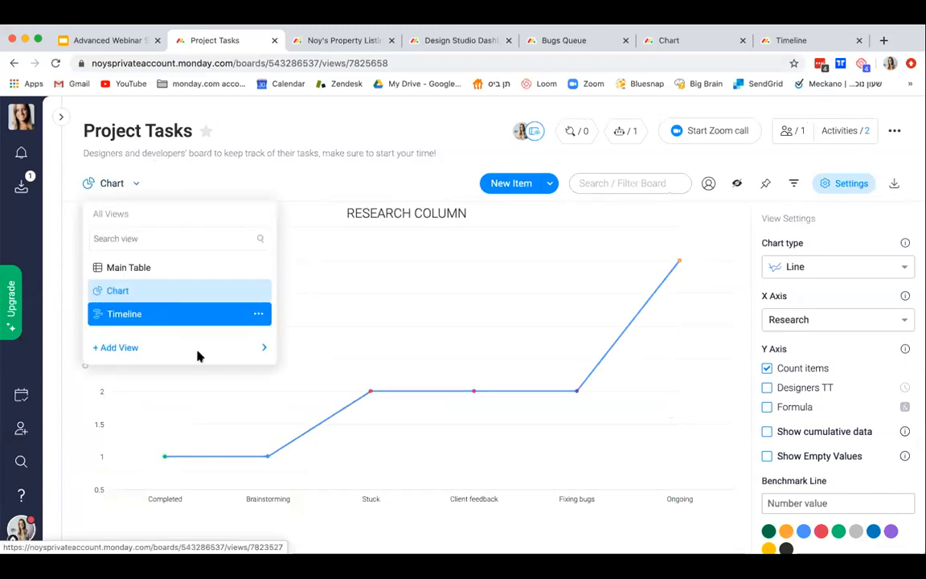
pyautogui.moveTo(228, 351)
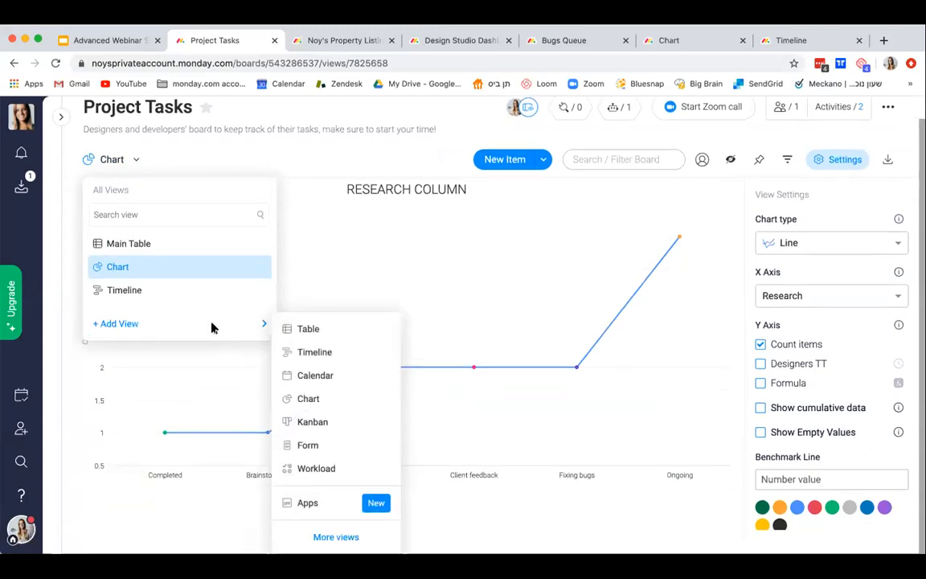
# Step: Open the property listings board just below Meeting Board in the Q1 New Features workspace and switch it to the Map view
pyautogui.click(60, 119)
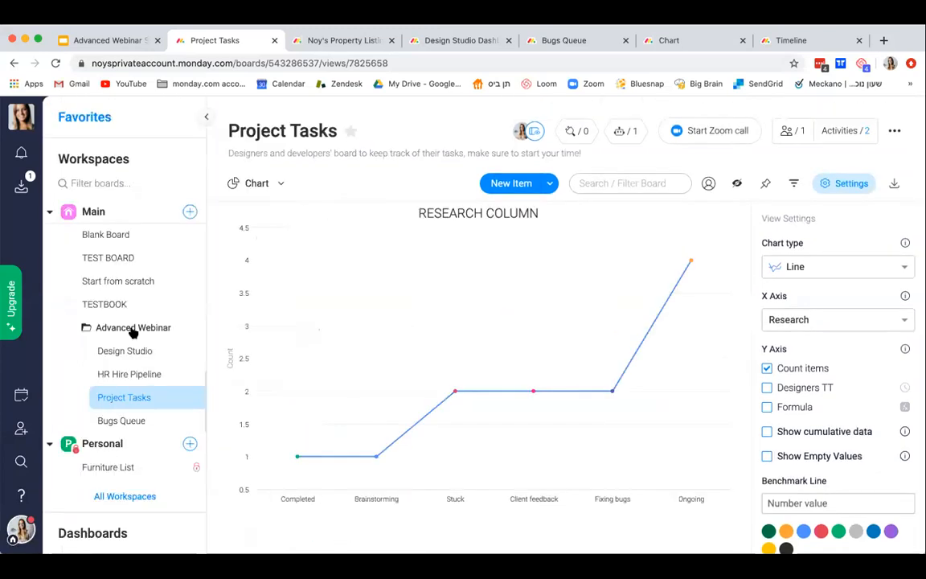
pyautogui.scroll(-5, 133, 431)
pyautogui.scroll(-2, 132, 430)
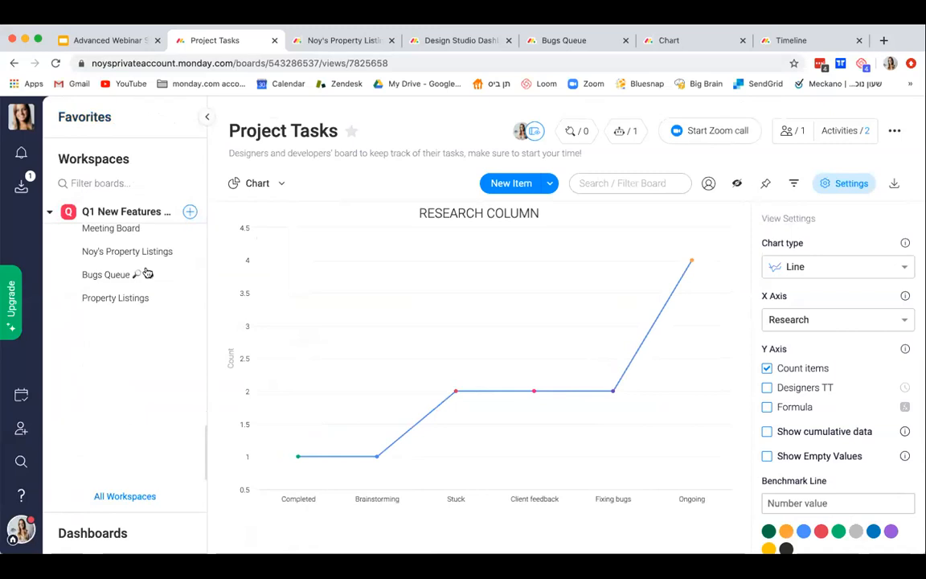
pyautogui.click(143, 250)
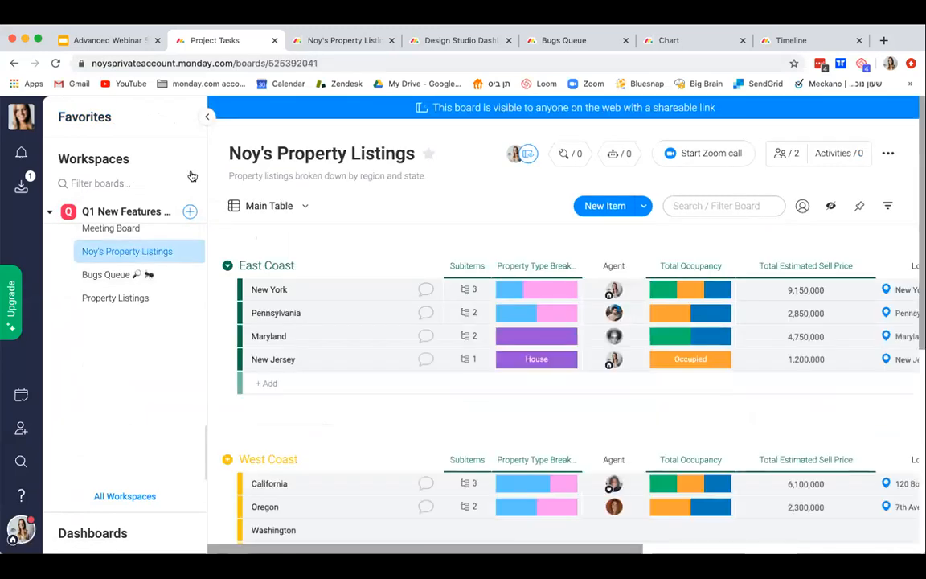
pyautogui.click(202, 119)
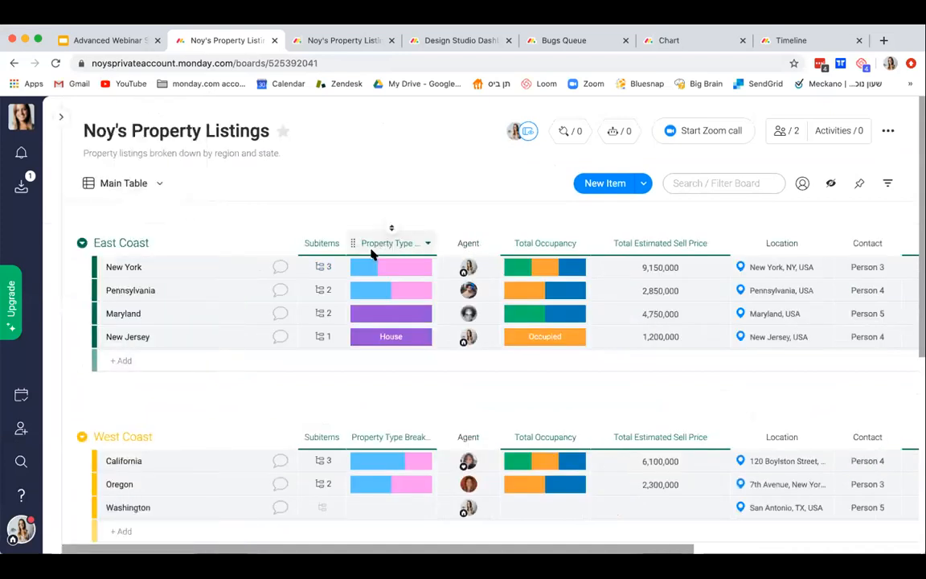
pyautogui.click(151, 186)
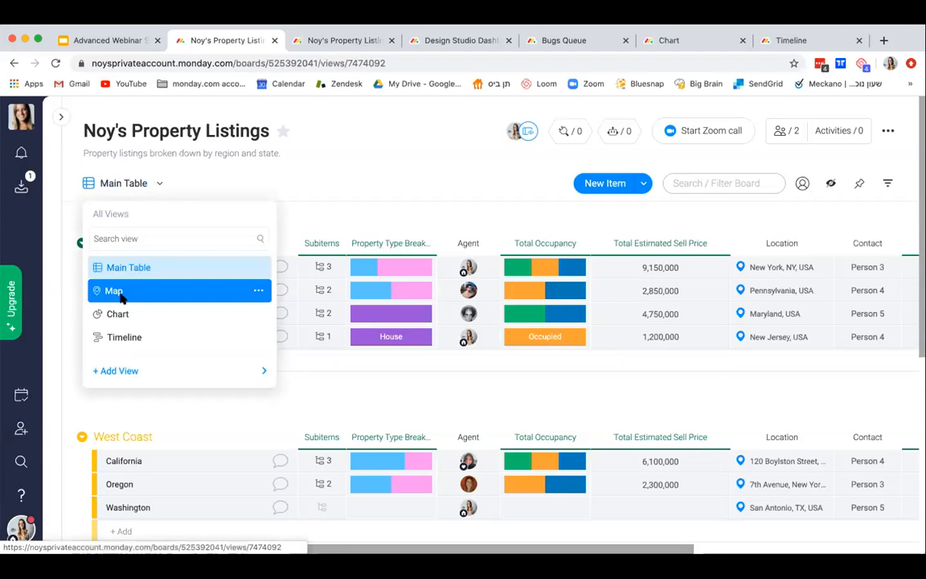
pyautogui.click(120, 293)
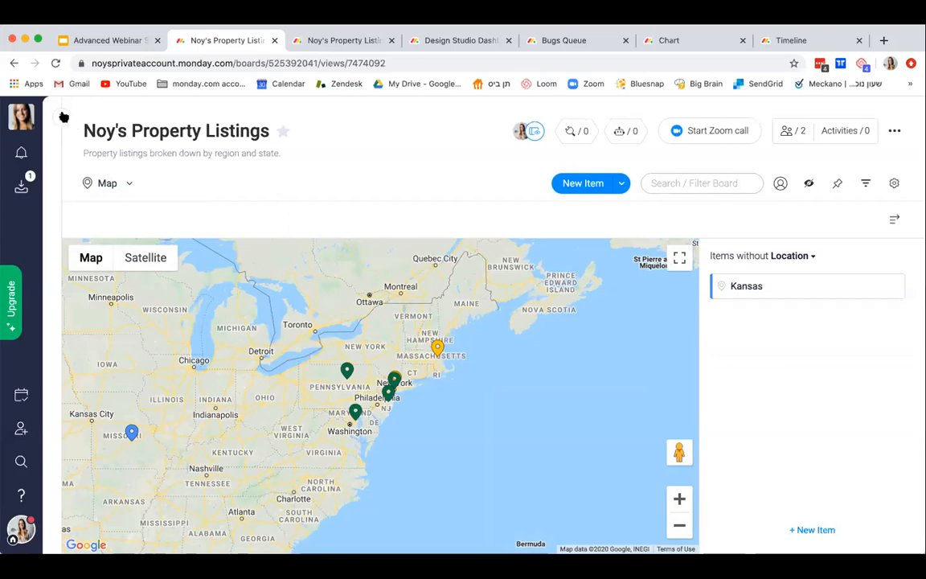
# Step: Show the list of dashboards available in the account
pyautogui.click(60, 116)
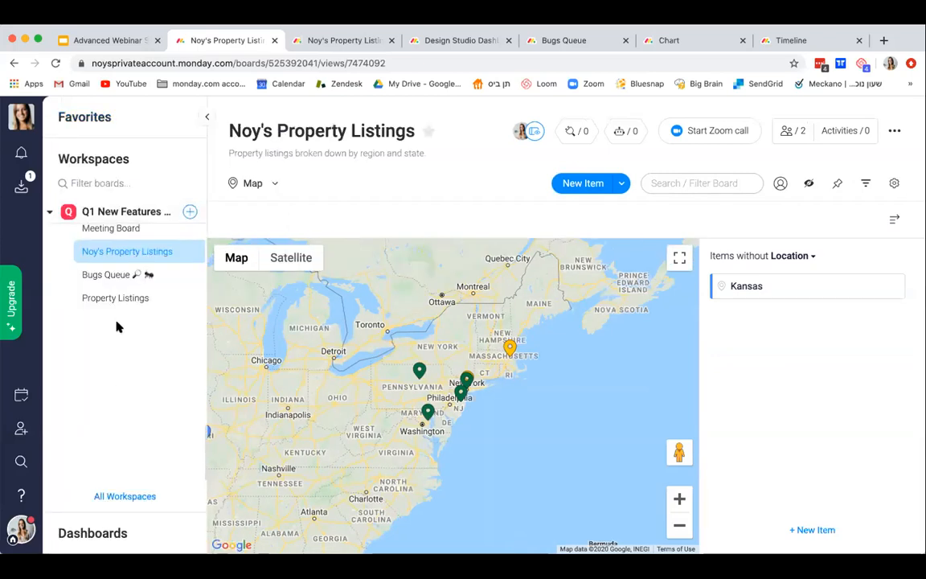
pyautogui.click(117, 540)
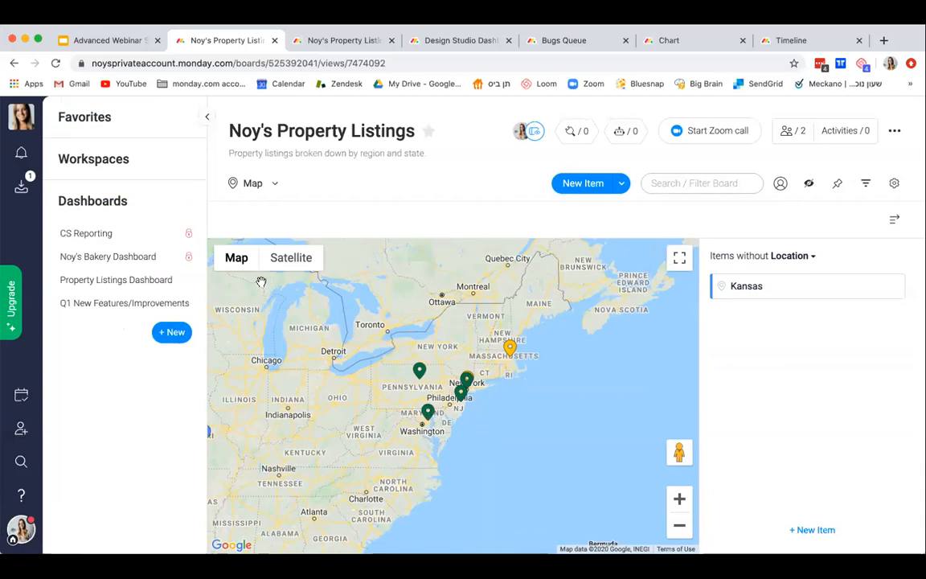
# Step: Open the Property Listings Dashboard, collapse the sidebar and review its widgets through the Workload widget's earlier weeks
pyautogui.click(170, 285)
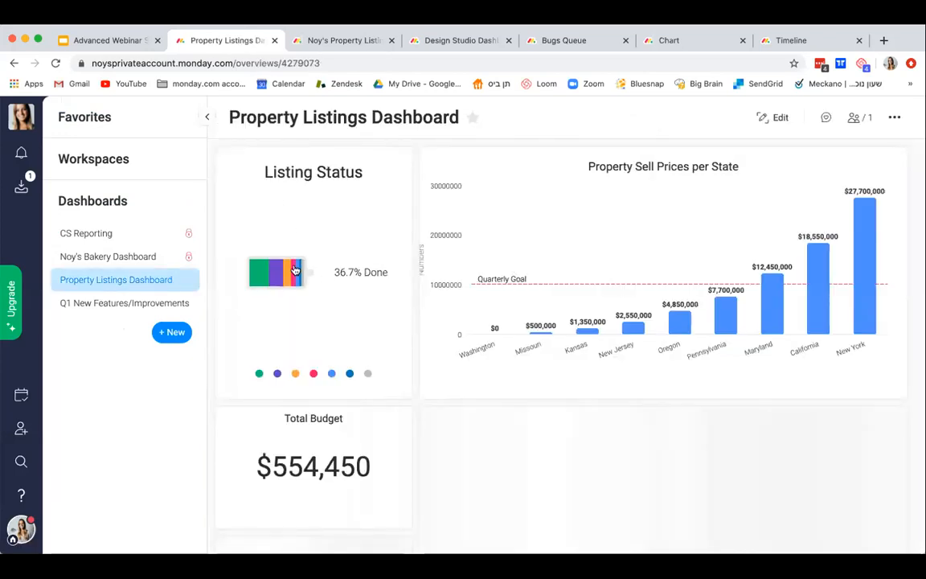
pyautogui.click(205, 118)
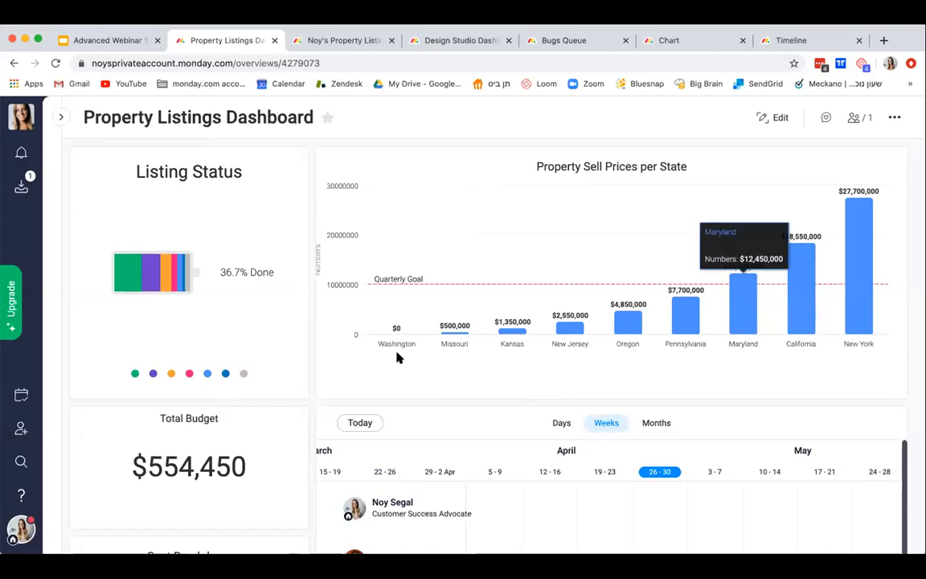
pyautogui.scroll(-3, 424, 362)
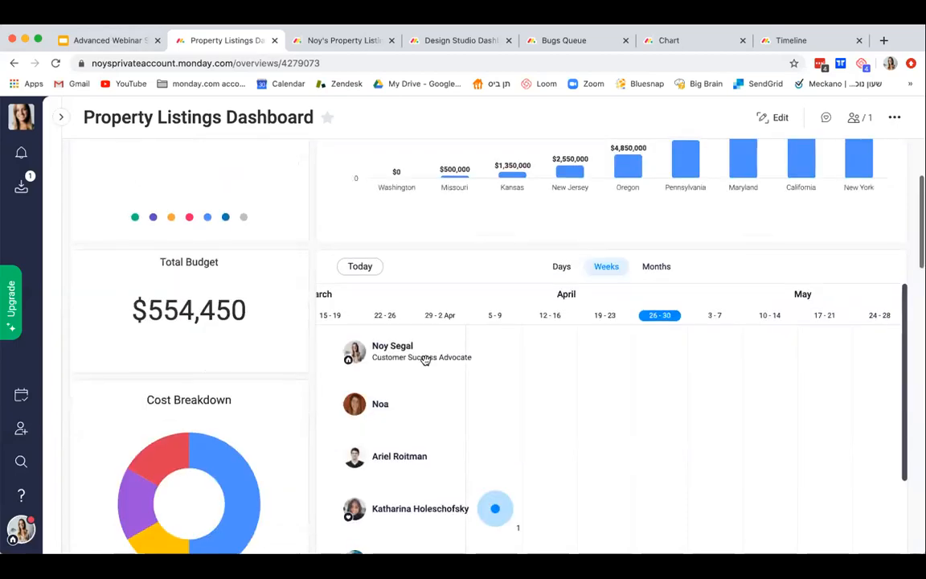
pyautogui.hscroll(-6, 577, 369)
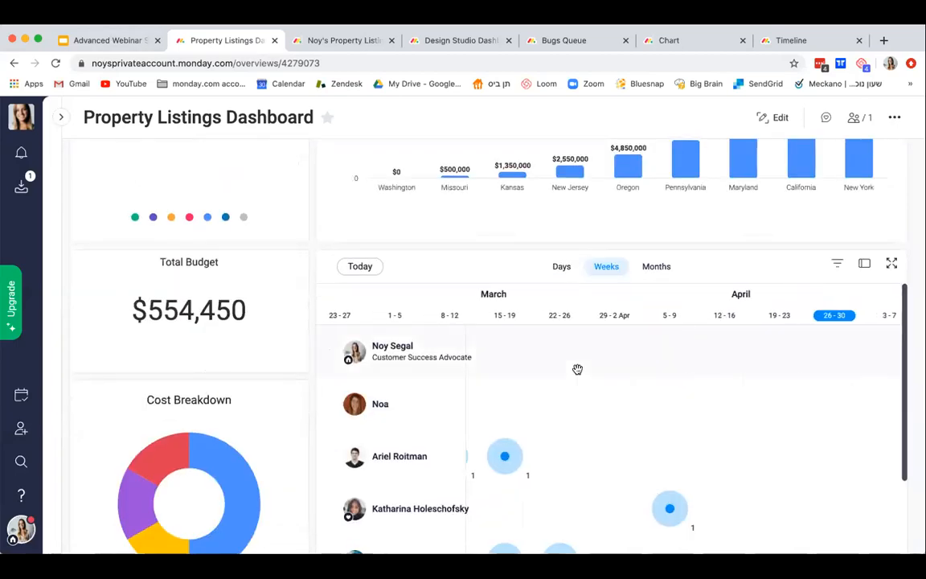
pyautogui.scroll(-3, 858, 323)
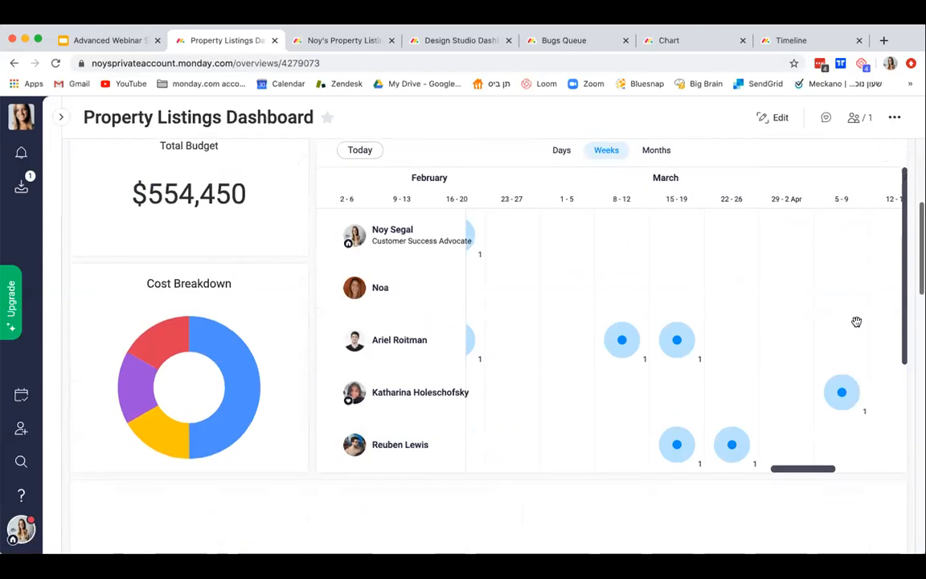
# Step: Expand the Workload widget to full screen and bring the February to April weeks into view
pyautogui.moveTo(860, 232); pyautogui.dragTo(870, 230)
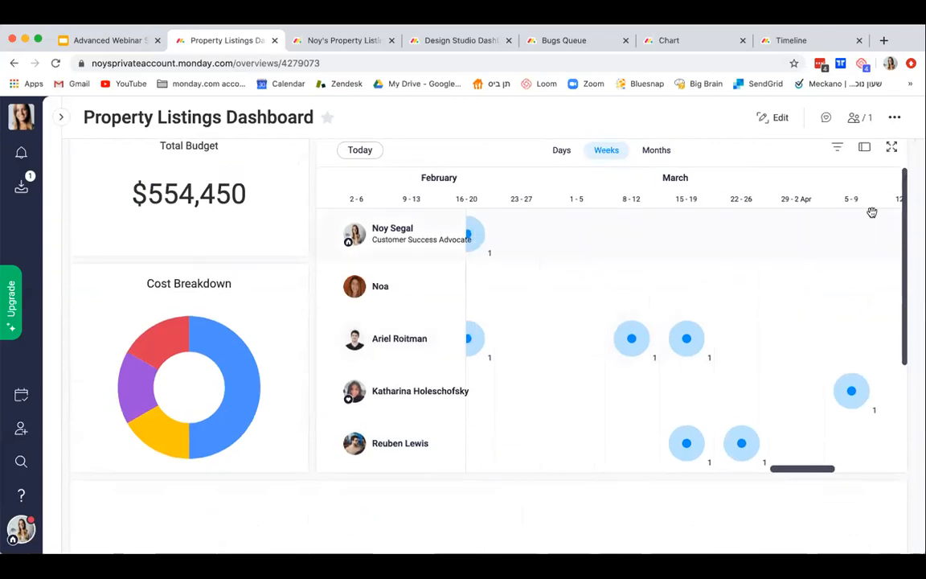
pyautogui.click(891, 148)
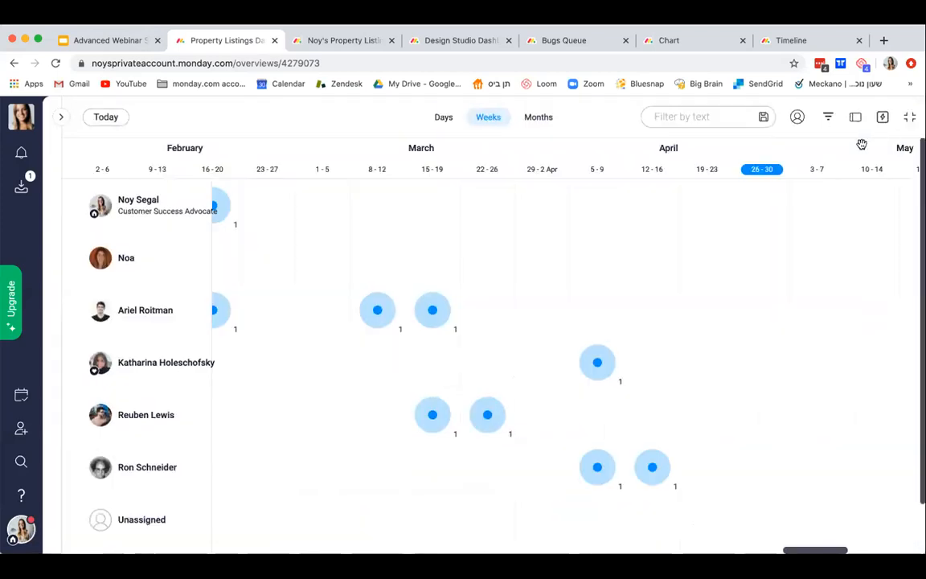
pyautogui.moveTo(639, 260); pyautogui.dragTo(716, 241)
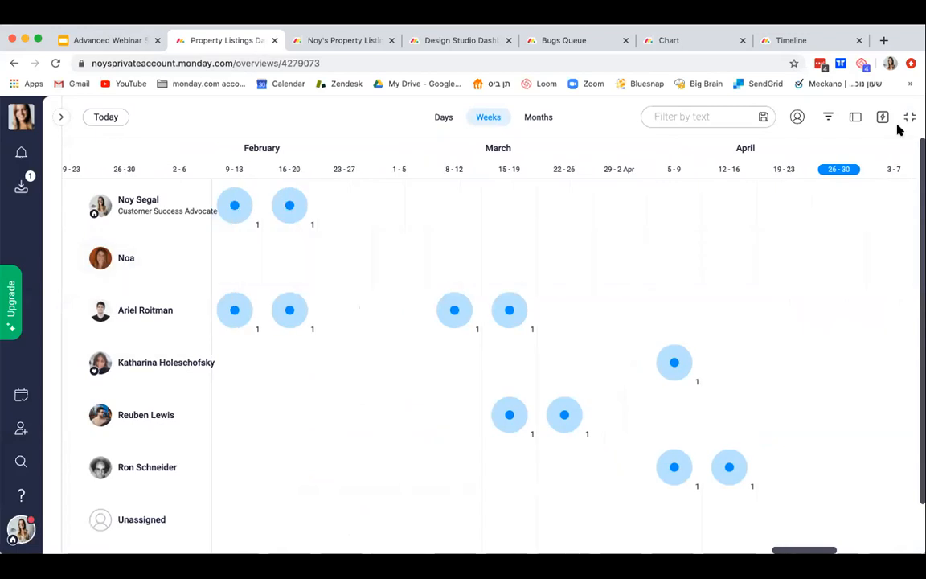
# Step: Open the Workload settings for adding or editing connected boards and review the selected boards alongside the March and April workload
pyautogui.click(852, 116)
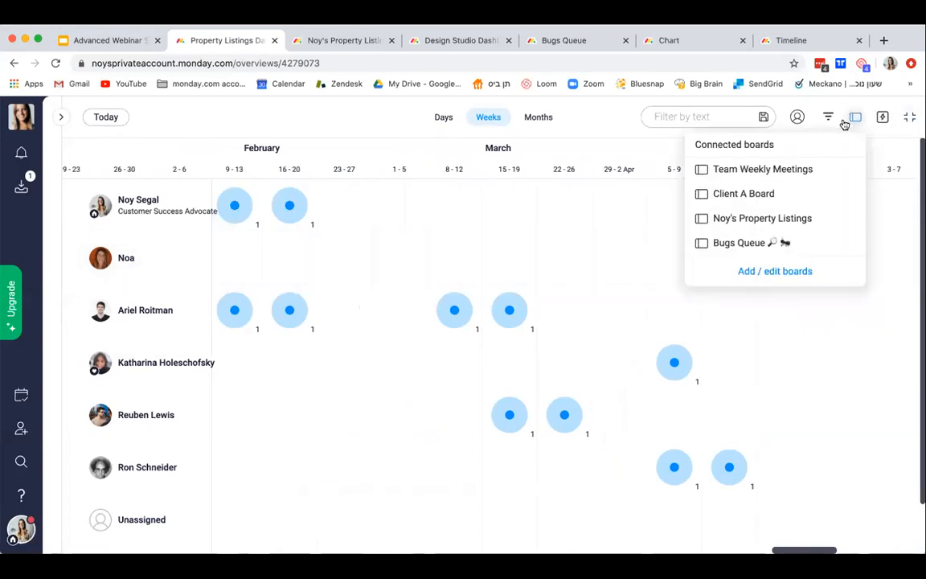
pyautogui.click(790, 274)
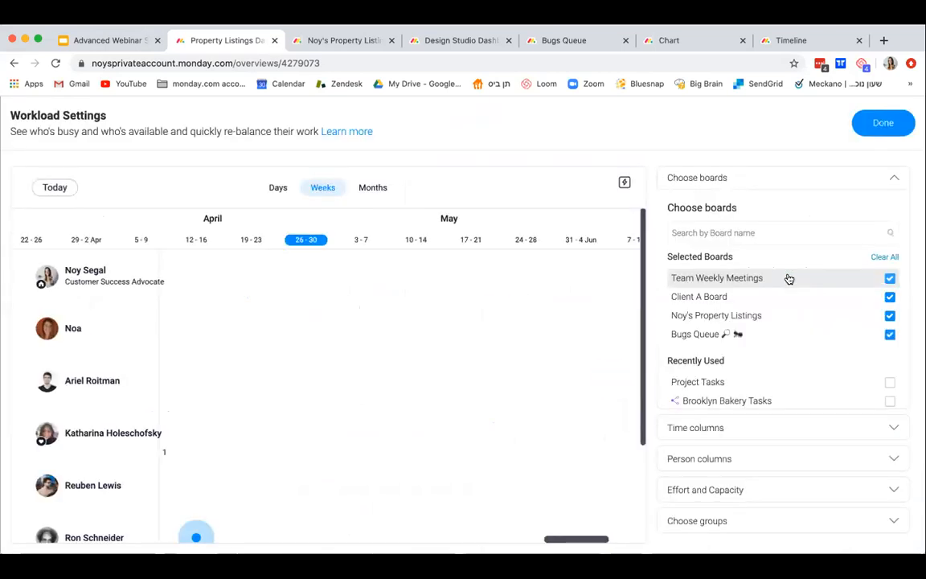
pyautogui.hscroll(-2, 442, 372)
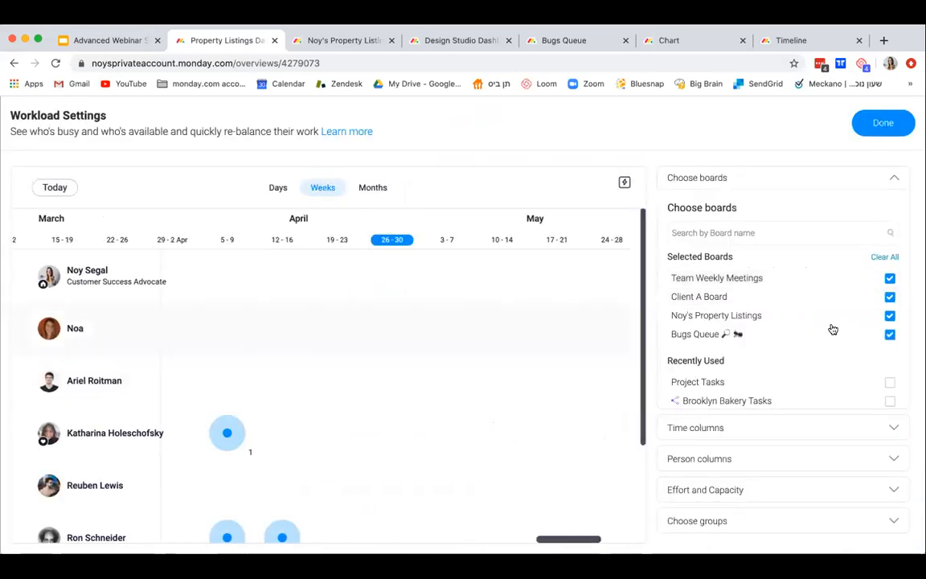
pyautogui.hscroll(-5, 511, 370)
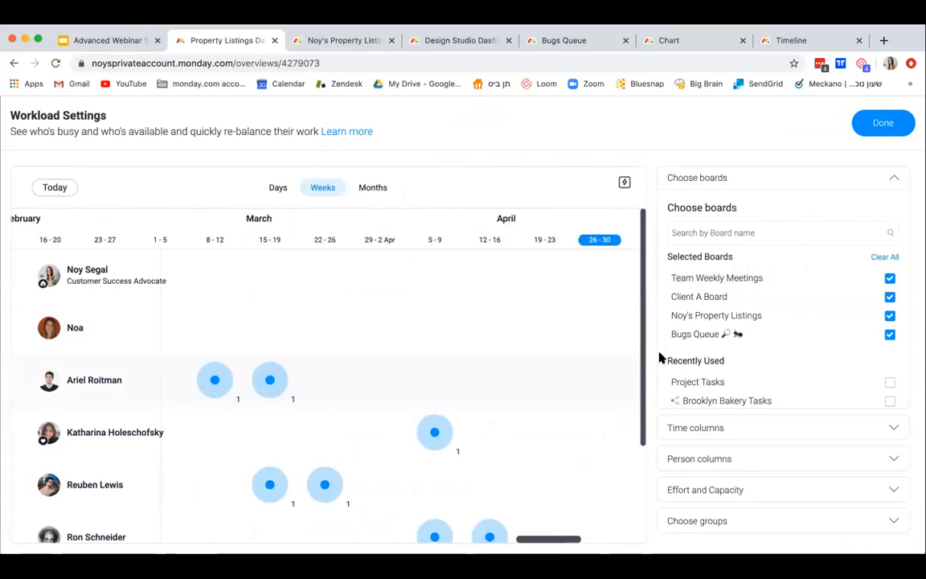
pyautogui.scroll(-2, 600, 382)
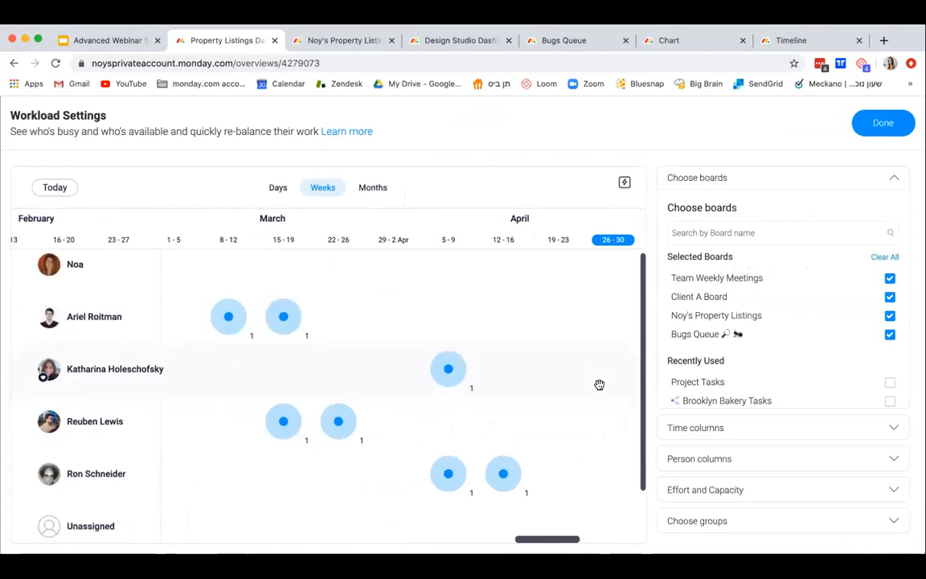
# Step: Review the time column chosen for each connected board and check the items behind a March 15-19 workload bubble
pyautogui.click(746, 428)
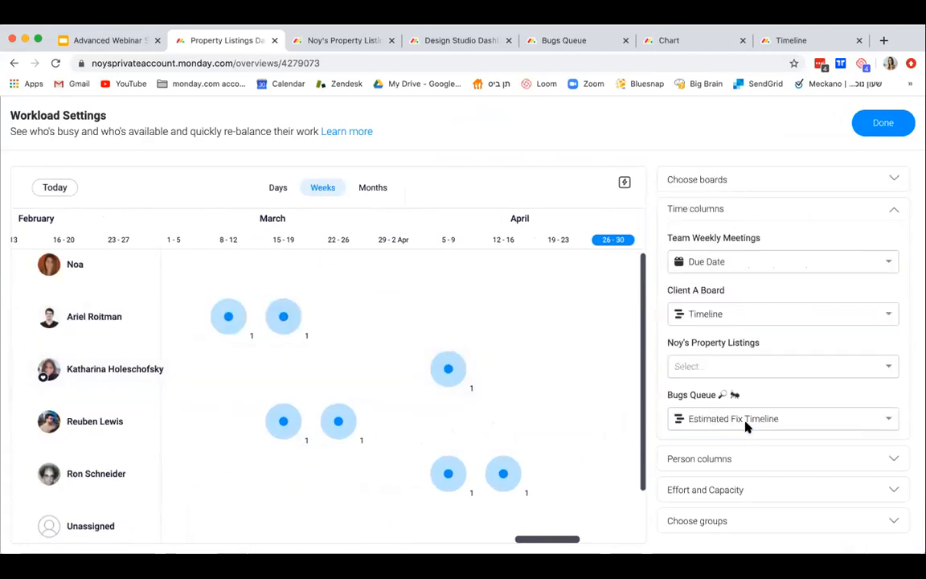
pyautogui.click(718, 264)
pyautogui.click(718, 264)
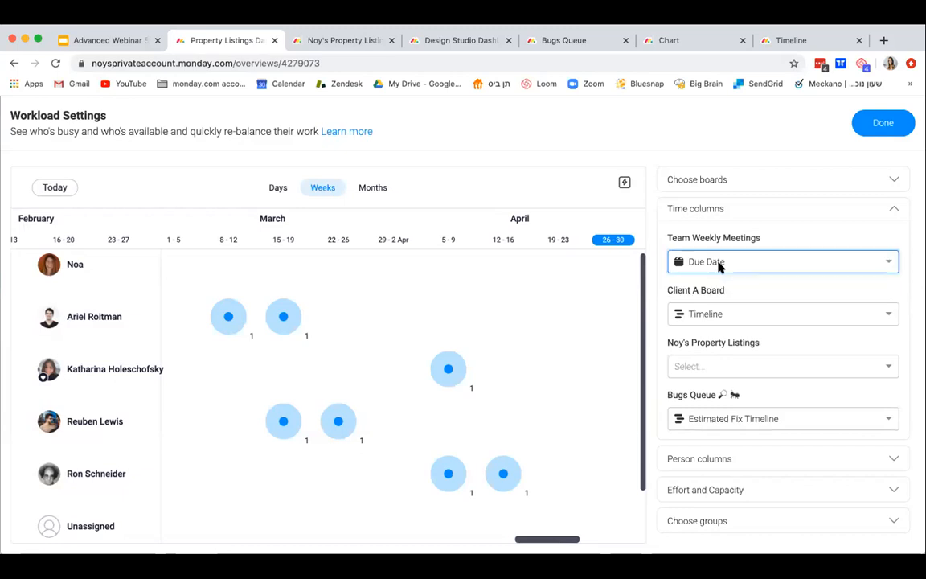
pyautogui.click(269, 323)
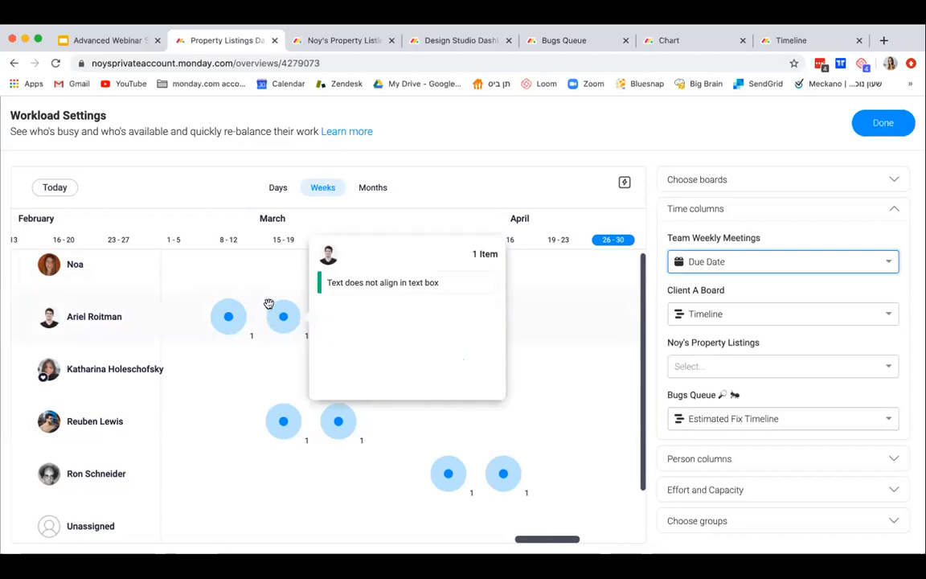
pyautogui.click(273, 272)
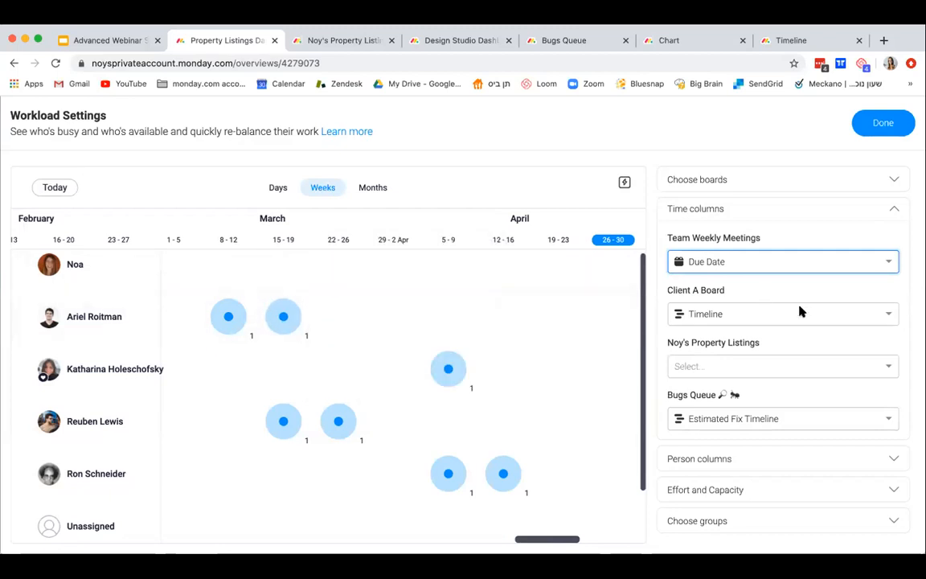
# Step: Check which person columns are available for the Team Weekly Meetings board and the Client A Board
pyautogui.click(776, 465)
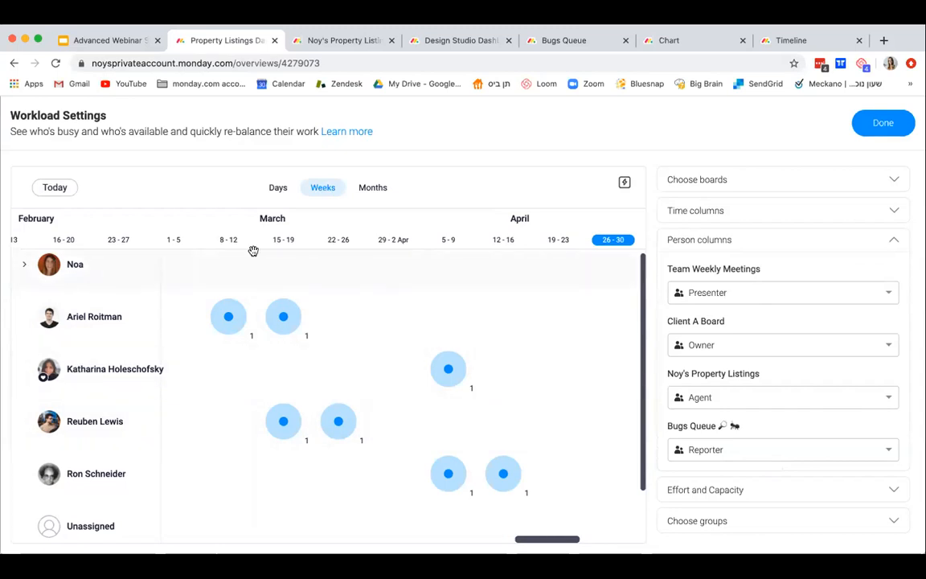
pyautogui.click(756, 291)
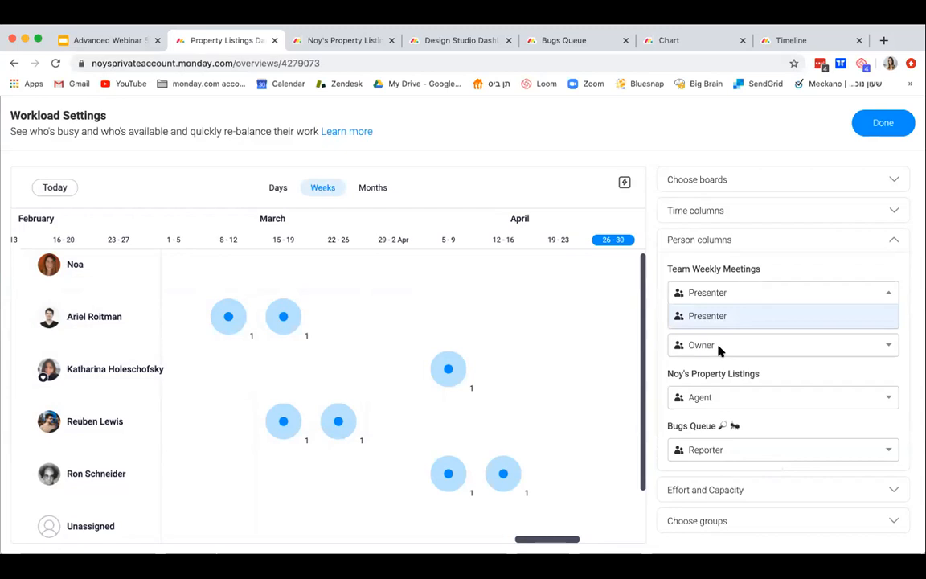
pyautogui.click(719, 347)
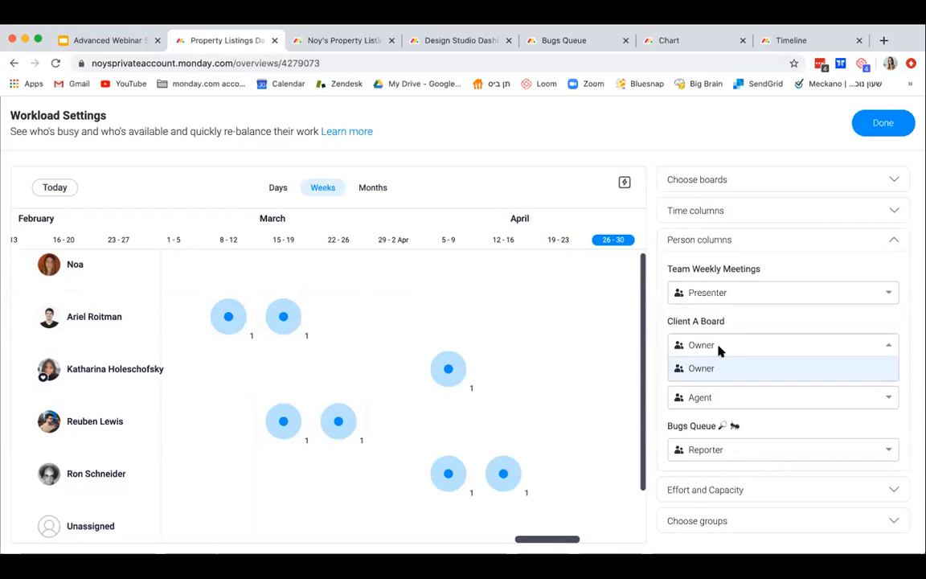
pyautogui.click(756, 324)
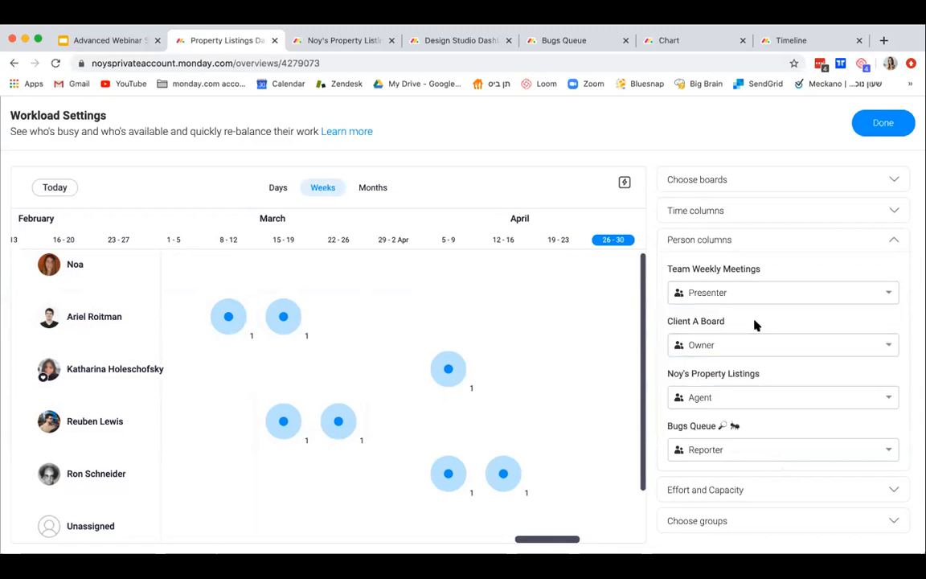
# Step: Set the workload's default weekly capacity to 5 items per person in the Effort and Capacity settings
pyautogui.click(731, 498)
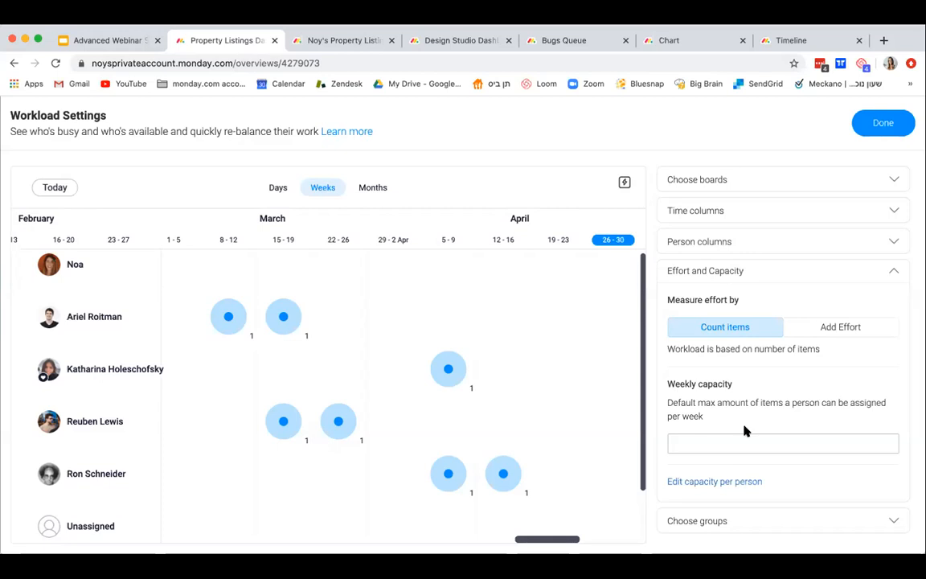
pyautogui.click(718, 444)
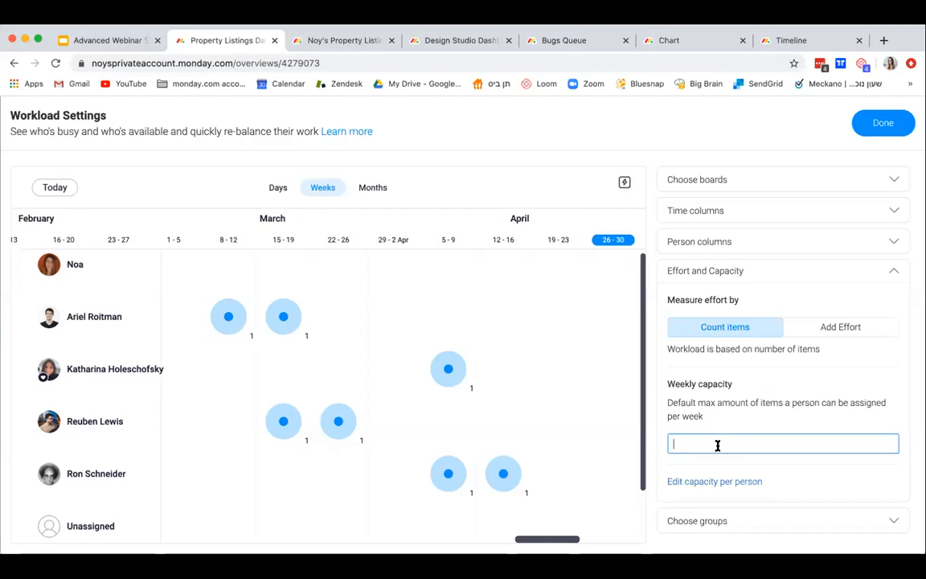
pyautogui.write('5')
pyautogui.click(722, 478)
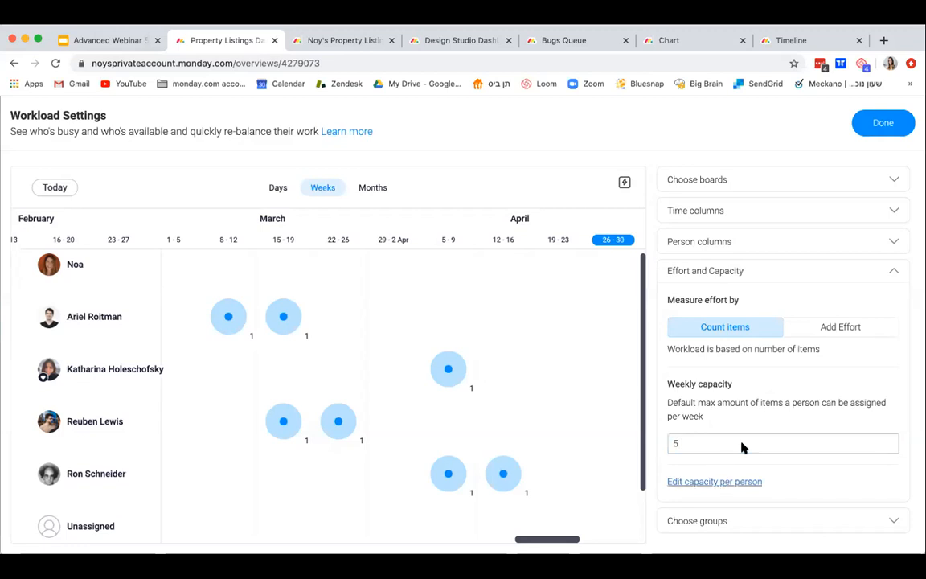
# Step: Measure the workload by Add Effort instead of item count and review which column defines effort for each board
pyautogui.click(846, 332)
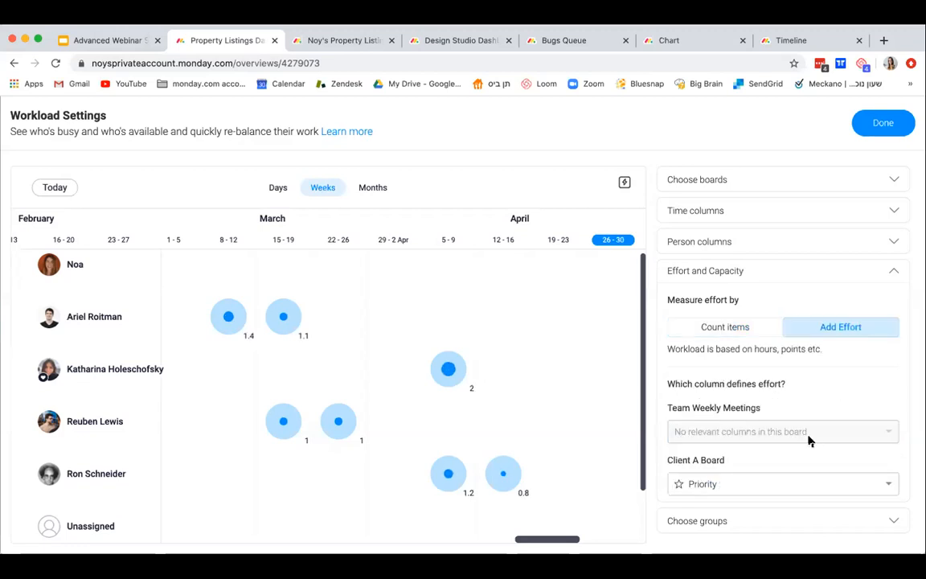
pyautogui.scroll(-3, 808, 441)
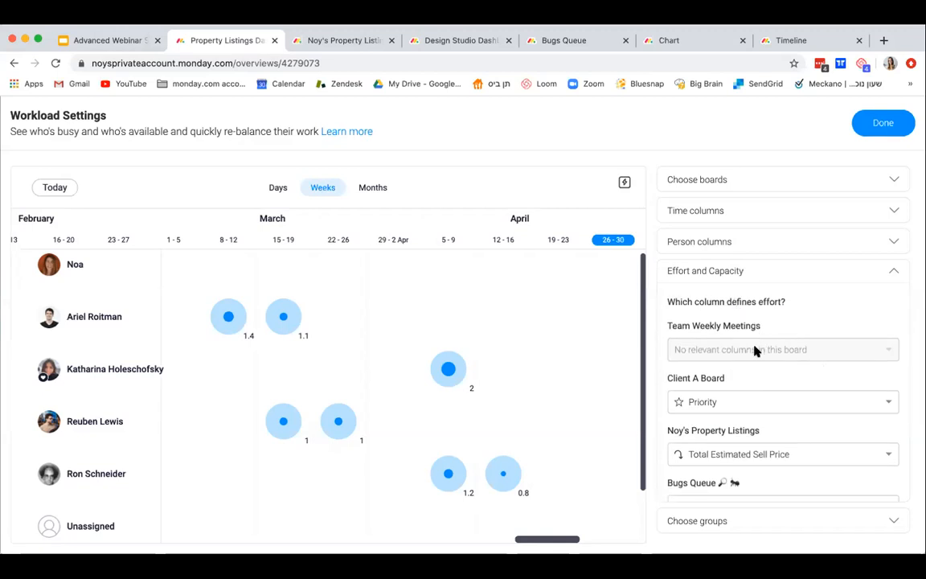
pyautogui.scroll(-2, 845, 378)
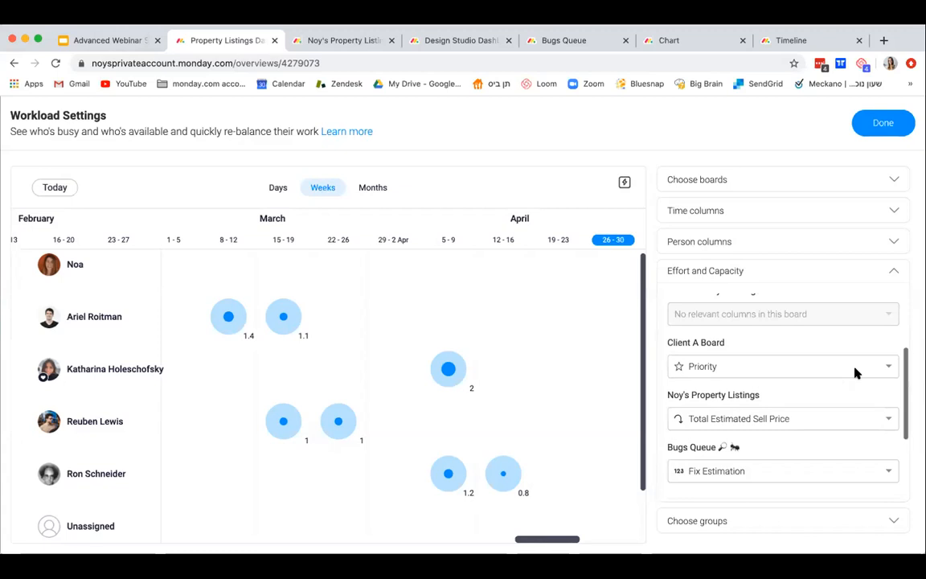
pyautogui.click(856, 373)
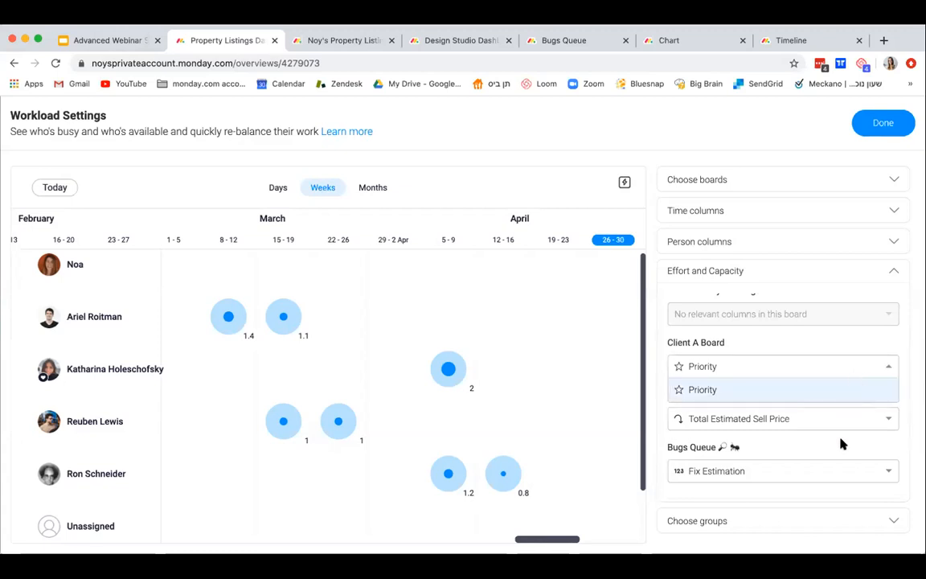
pyautogui.scroll(3, 846, 426)
pyautogui.click(872, 379)
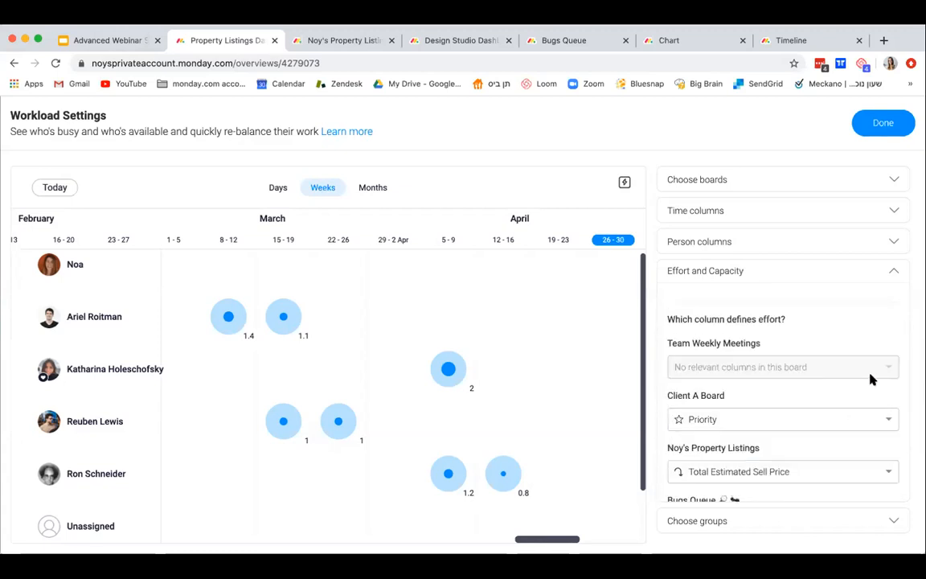
pyautogui.scroll(-5, 872, 378)
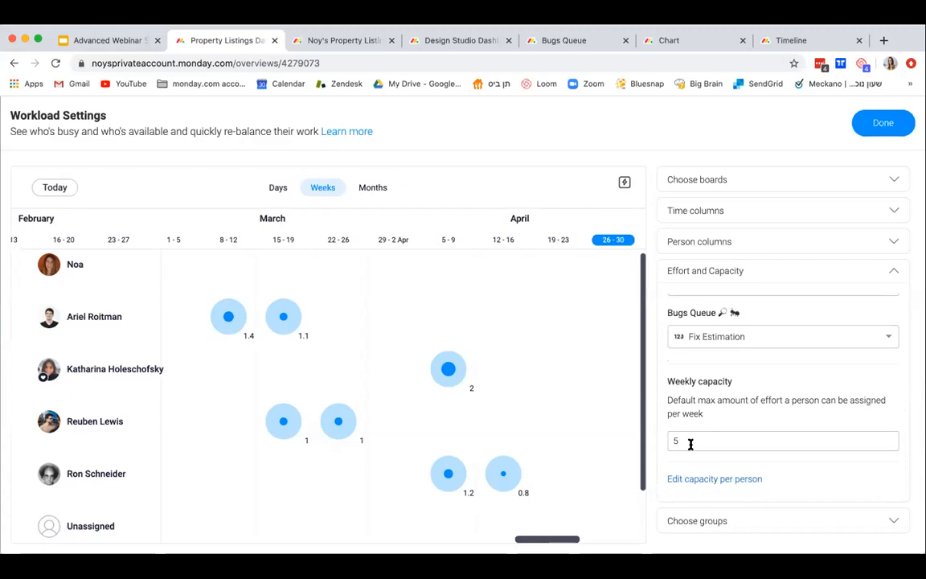
# Step: Open the per-person capacity settings and set the default maximum weekly effort to 10
pyautogui.click(709, 478)
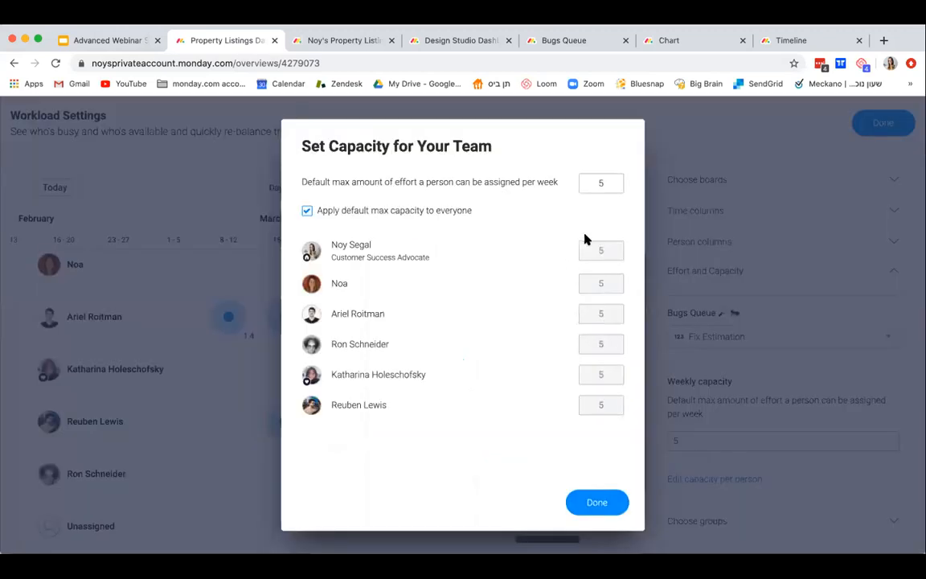
pyautogui.doubleClick(599, 182)
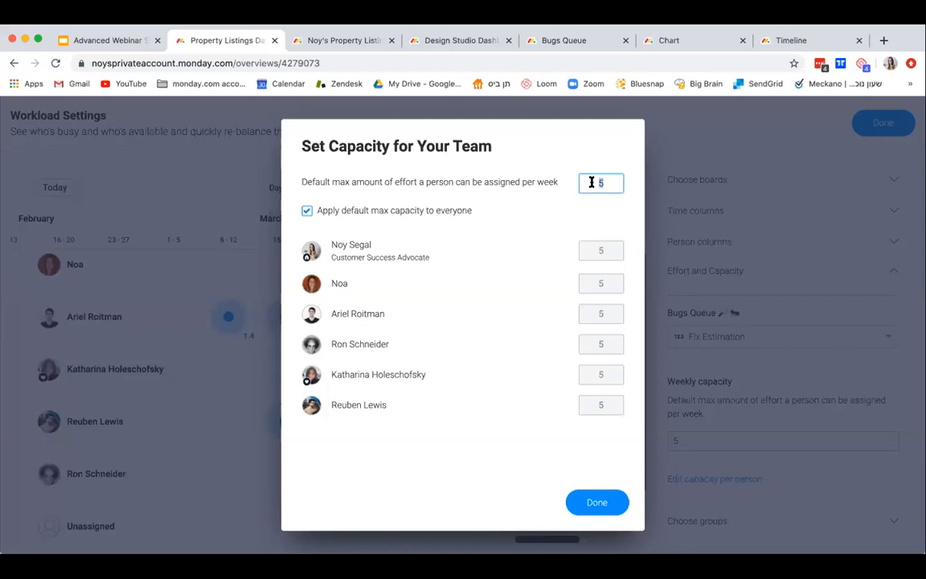
pyautogui.write('10')
pyautogui.click(307, 211)
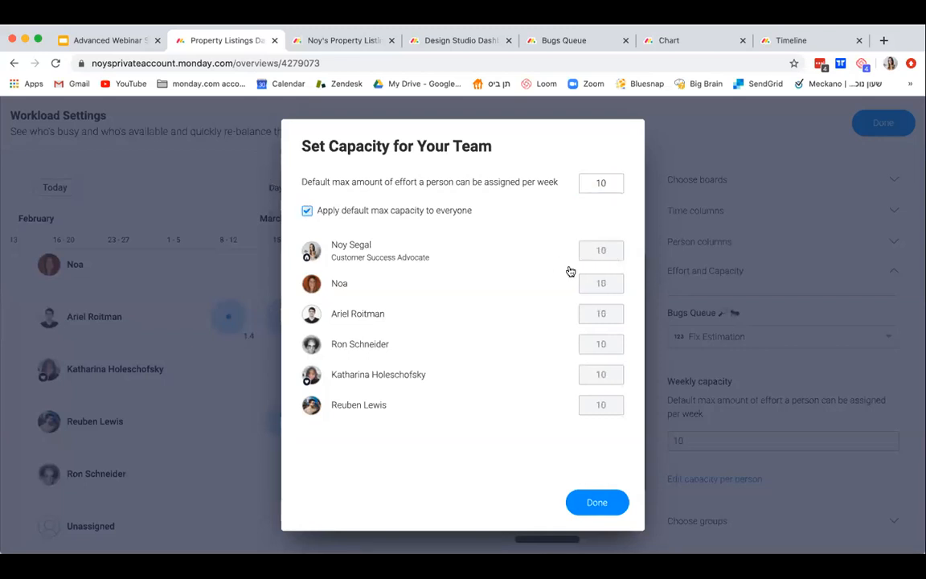
# Step: Stop applying the default capacity to everyone and set the first three listed people's weekly capacities to 8, 5 and 2
pyautogui.click(306, 211)
pyautogui.doubleClick(603, 249)
pyautogui.write('8')
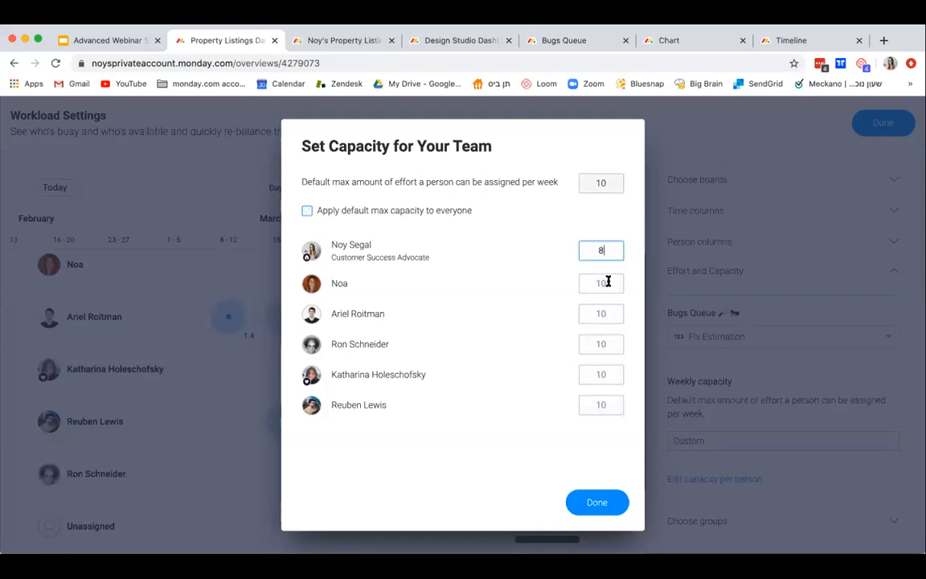
pyautogui.doubleClick(608, 282)
pyautogui.write('5')
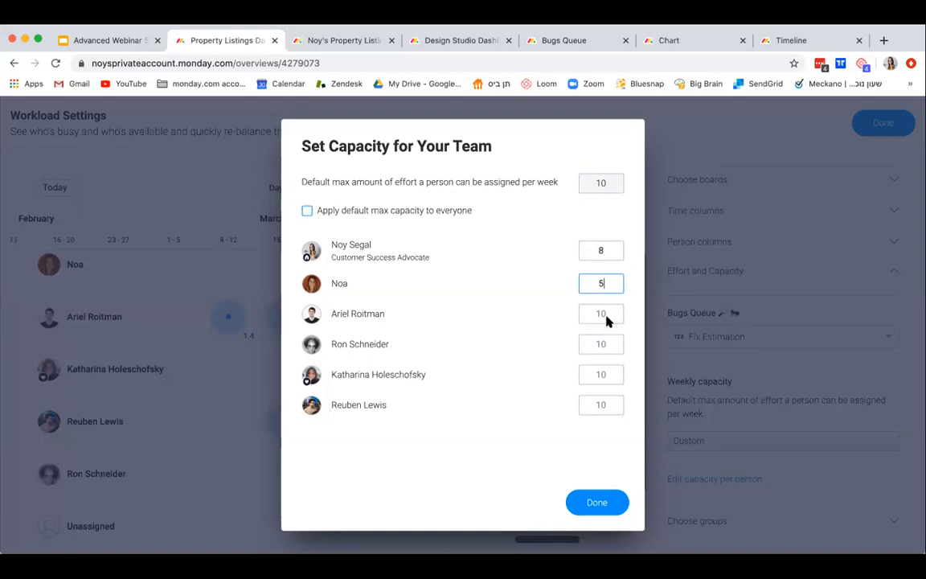
pyautogui.click(604, 313)
pyautogui.write('2')
pyautogui.click(182, 350)
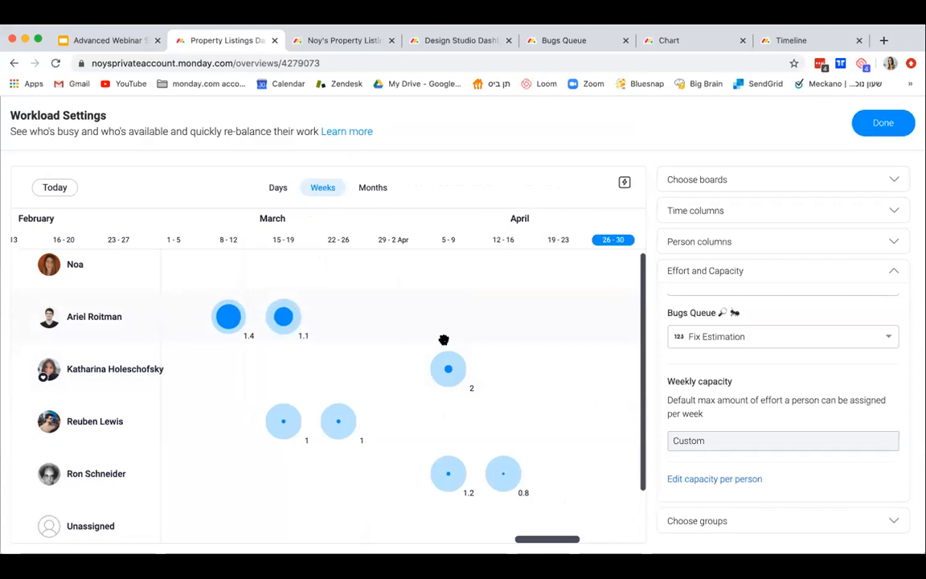
# Step: Inspect the item behind the 22-26 March workload bubble, collapse it again, and finish the Workload settings
pyautogui.click(339, 422)
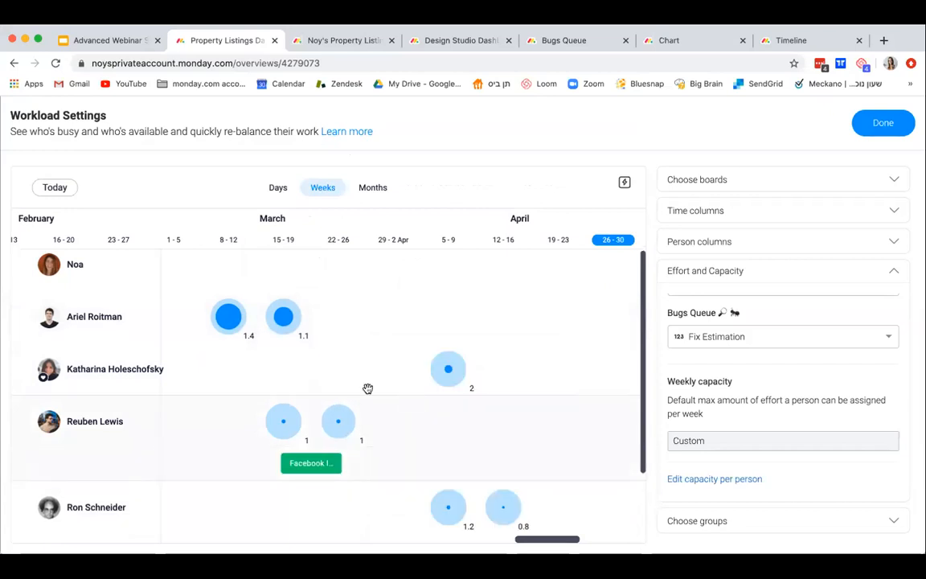
pyautogui.click(339, 428)
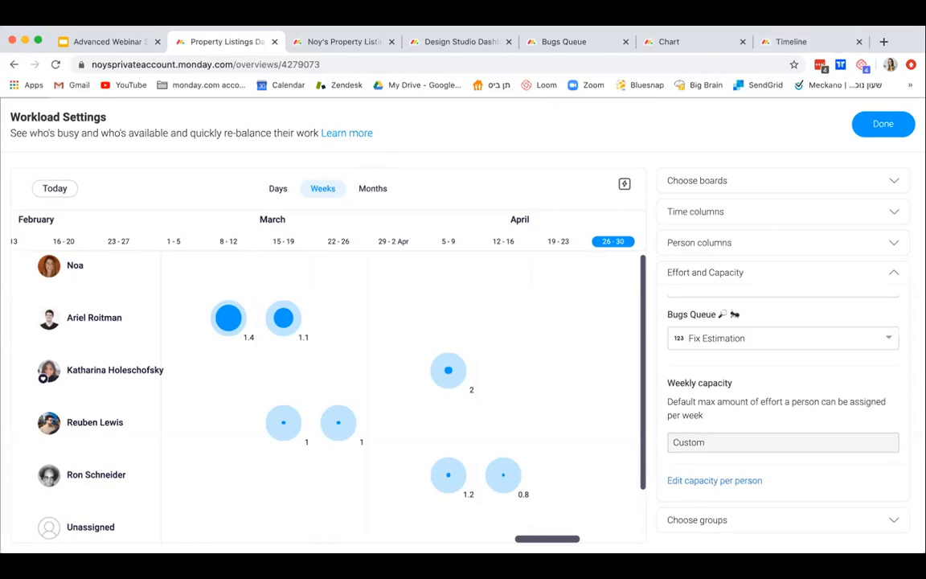
pyautogui.click(882, 124)
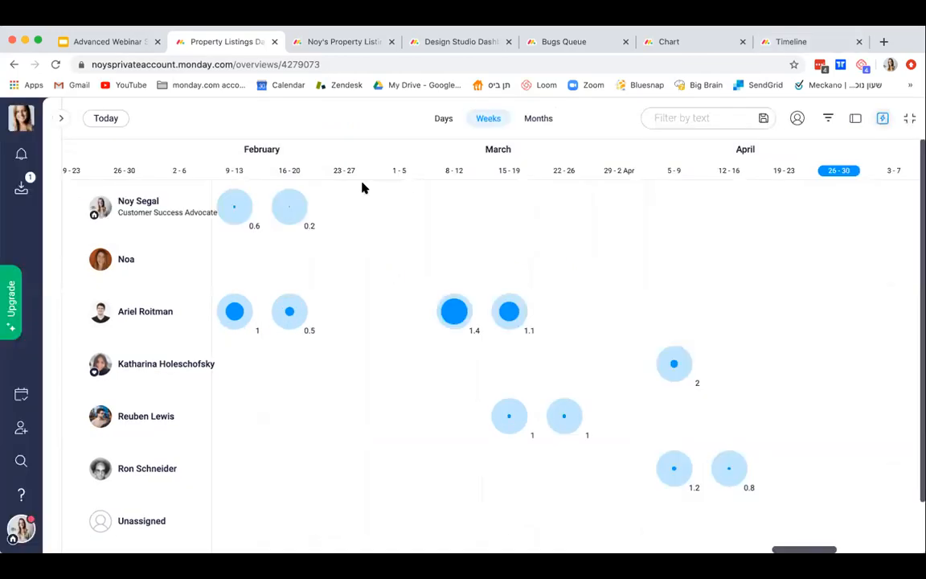
# Step: Open the Brooklyn Bakery Tasks board from the Main workspace and collapse the workspace navigation
pyautogui.click(61, 118)
pyautogui.click(117, 182)
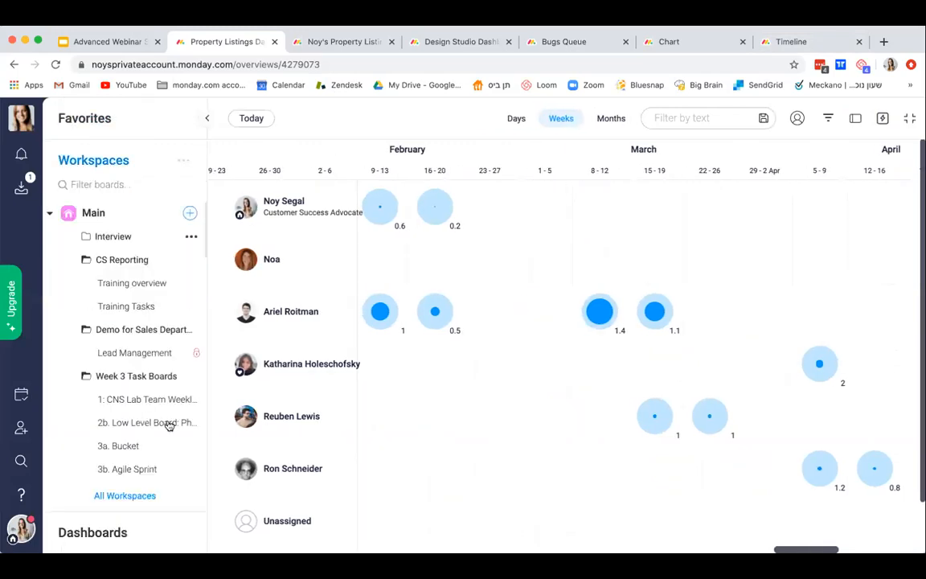
pyautogui.scroll(-5, 170, 423)
pyautogui.scroll(-8, 169, 423)
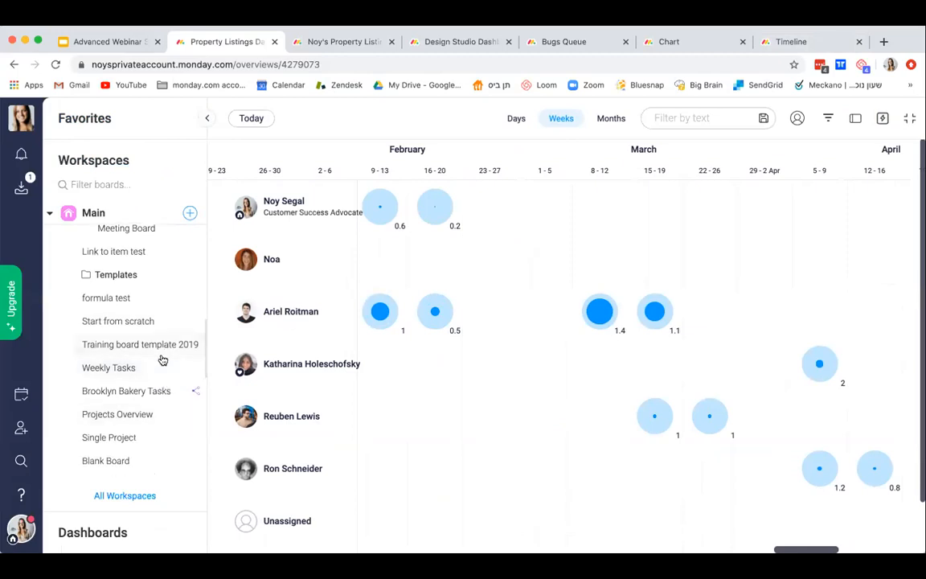
pyautogui.click(152, 393)
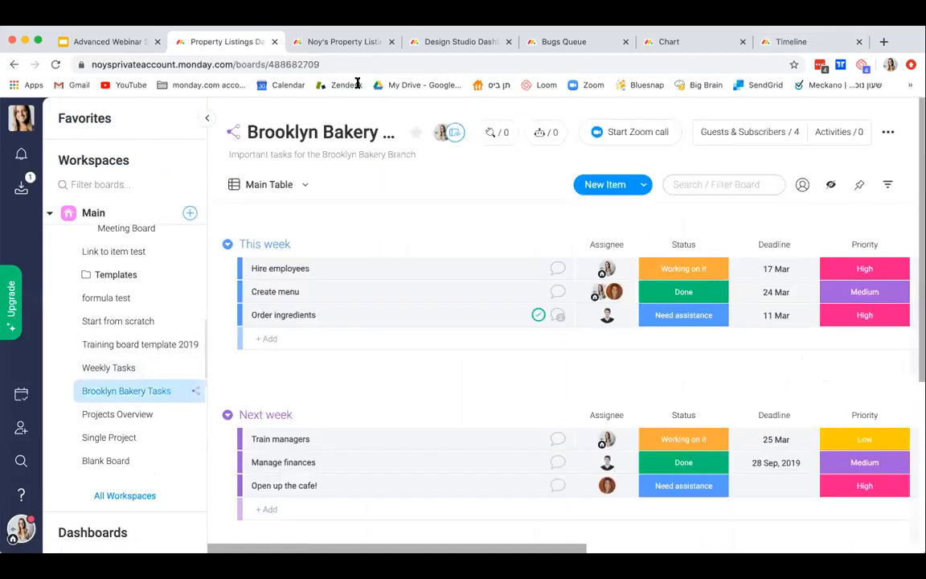
pyautogui.click(203, 119)
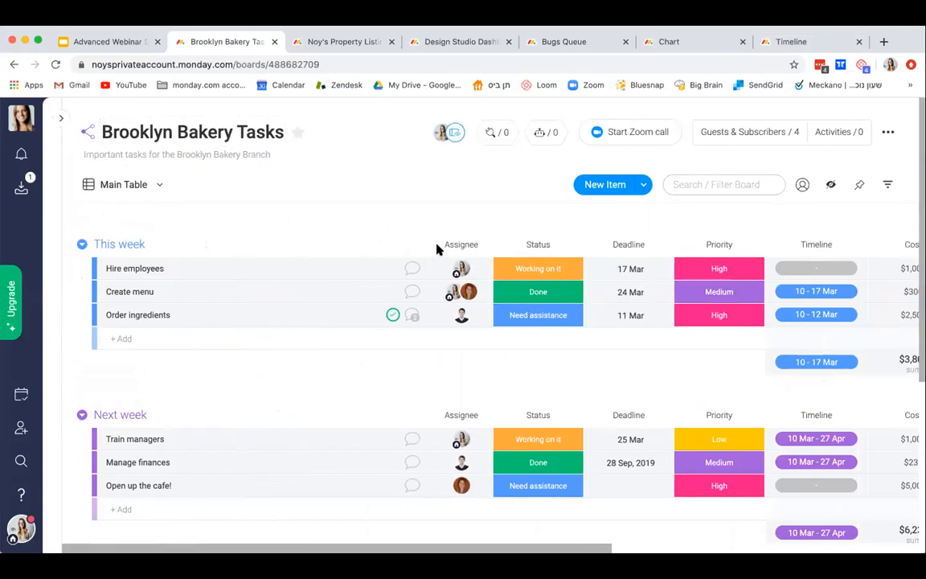
# Step: Reorder the board so the Assignee column follows Status and the Next week group sits above This week
pyautogui.moveTo(450, 241); pyautogui.dragTo(542, 240)
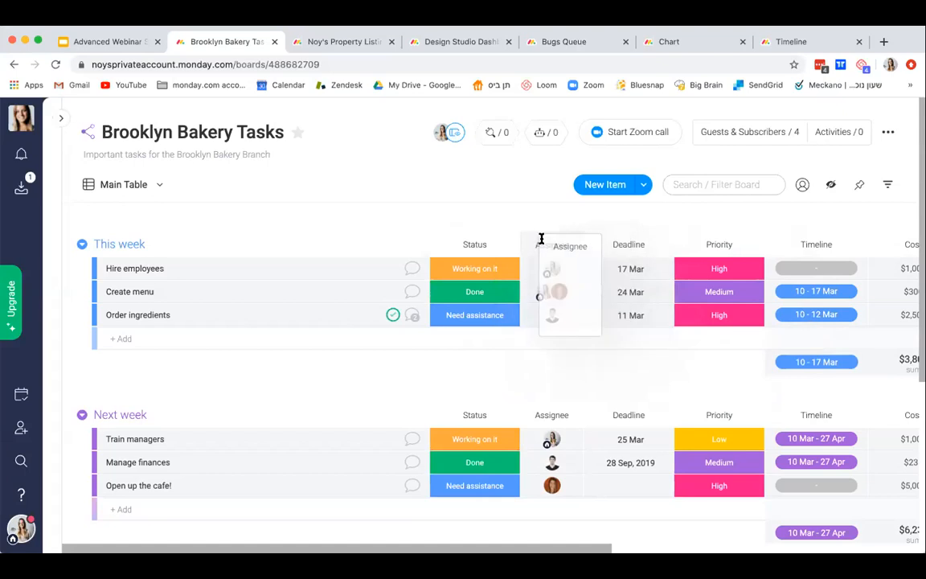
pyautogui.click(551, 241)
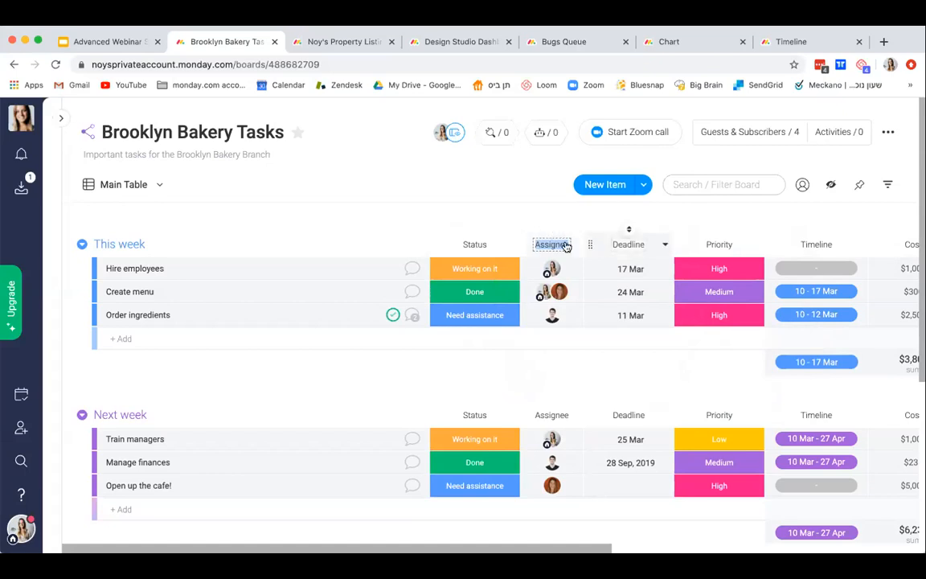
pyautogui.click(720, 244)
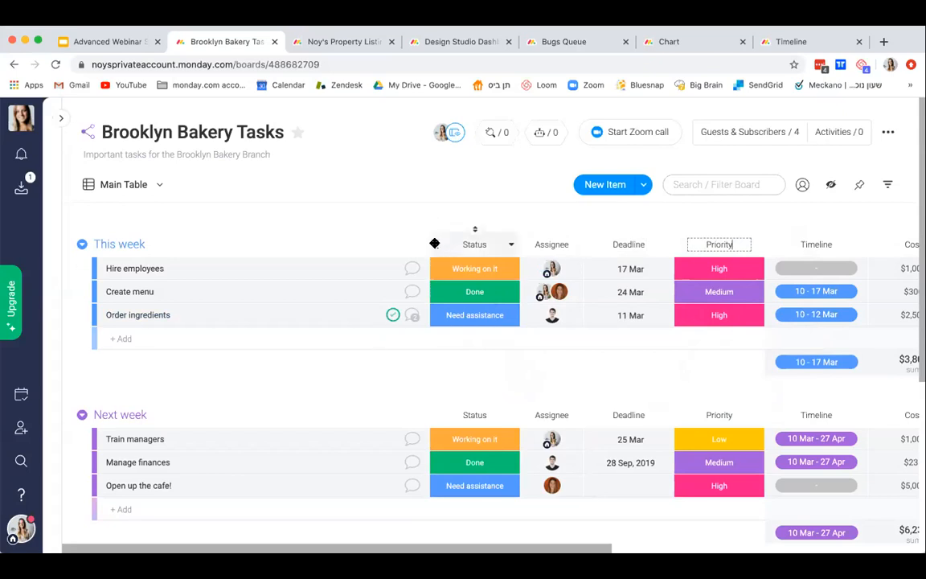
pyautogui.moveTo(583, 244); pyautogui.dragTo(495, 242)
pyautogui.moveTo(110, 244); pyautogui.dragTo(109, 267)
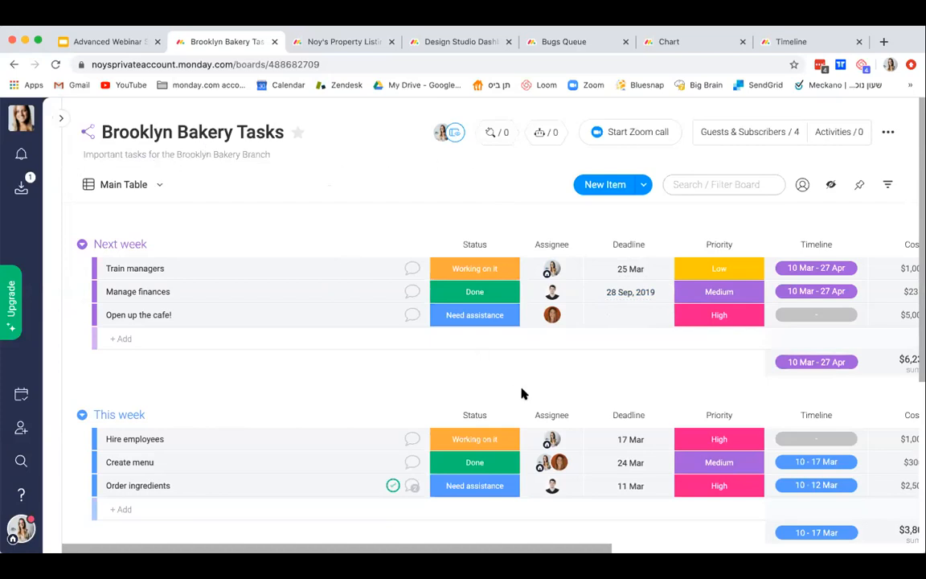
# Step: Open the Design Studio board from the Advanced Webinar folder and switch it to the Main Table view
pyautogui.hscroll(6, 521, 393)
pyautogui.hscroll(-3, 483, 373)
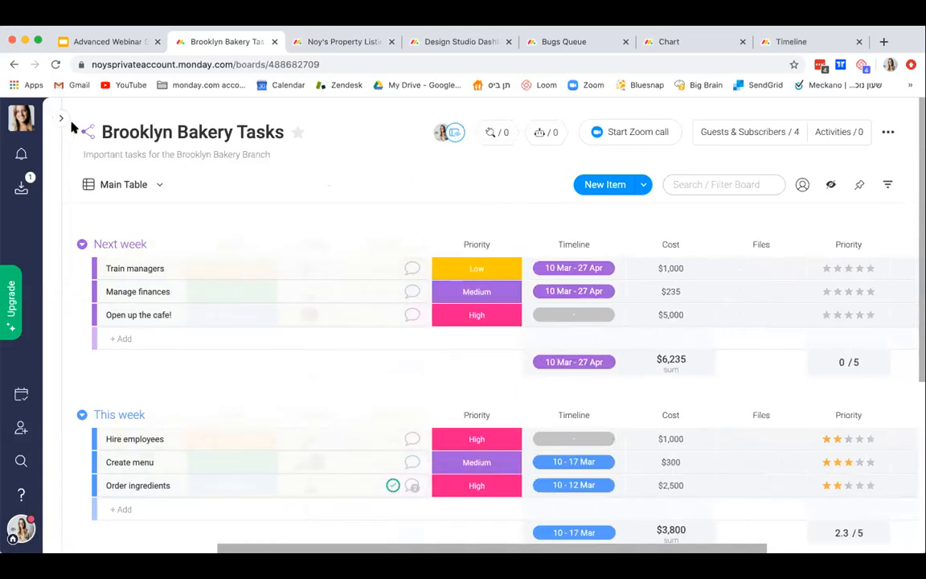
pyautogui.click(61, 118)
pyautogui.scroll(-4, 174, 417)
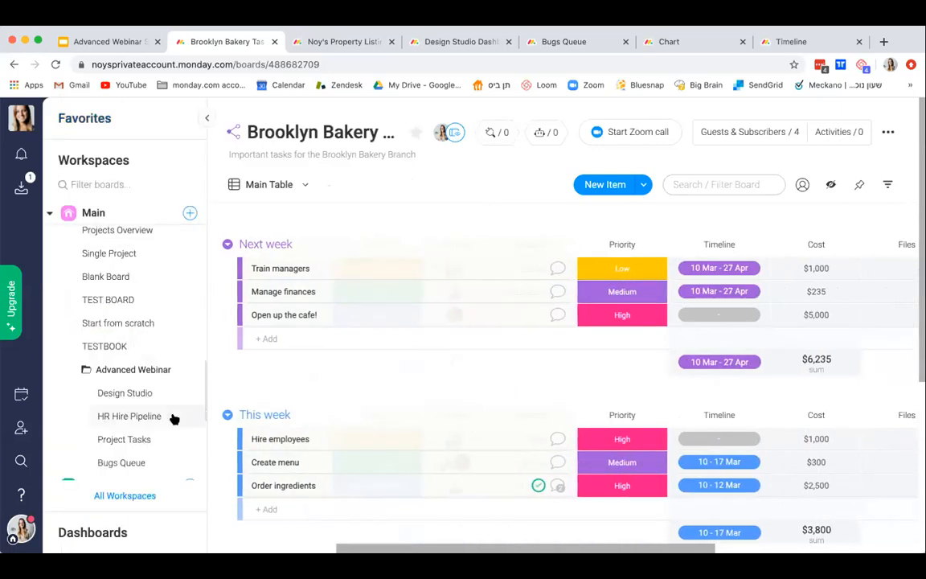
pyautogui.scroll(-3, 174, 419)
pyautogui.click(160, 277)
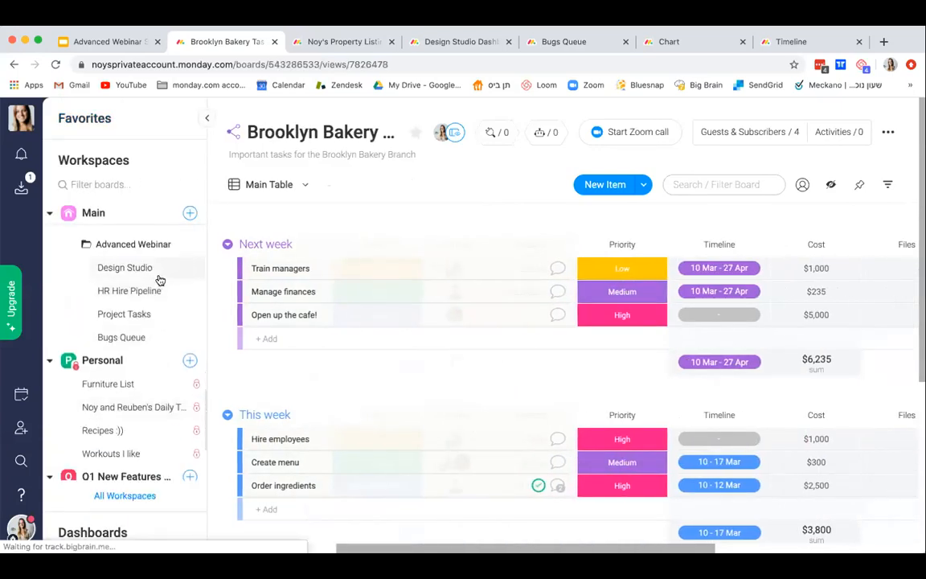
pyautogui.click(203, 118)
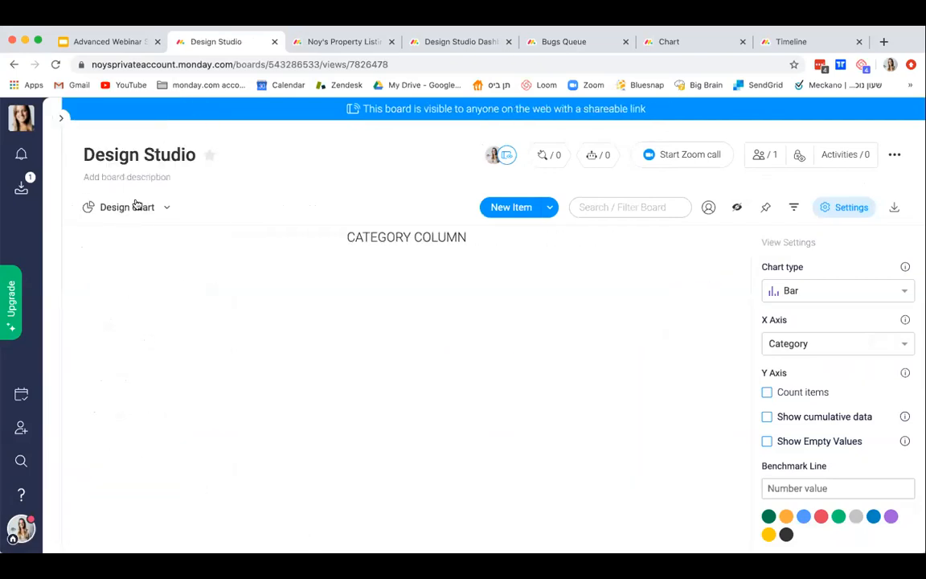
pyautogui.click(138, 208)
pyautogui.click(151, 301)
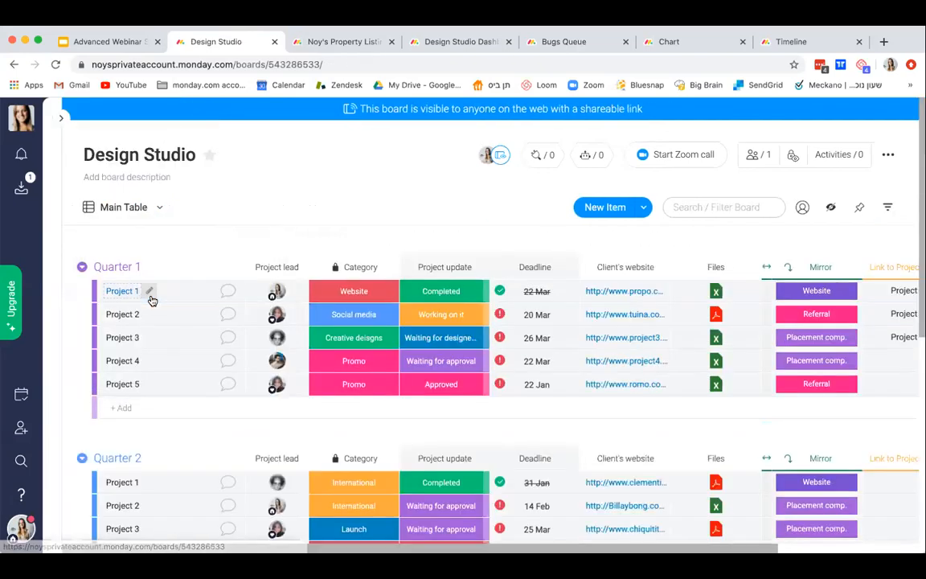
# Step: Search the Column Center for "dep" and add a Dependency column to the Design Studio board
pyautogui.hscroll(3, 482, 380)
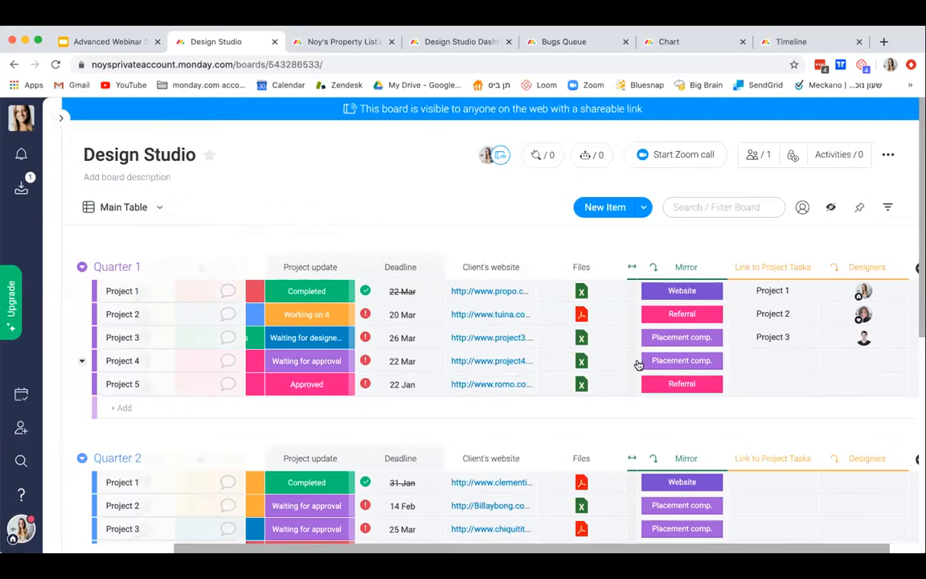
pyautogui.hscroll(1, 637, 365)
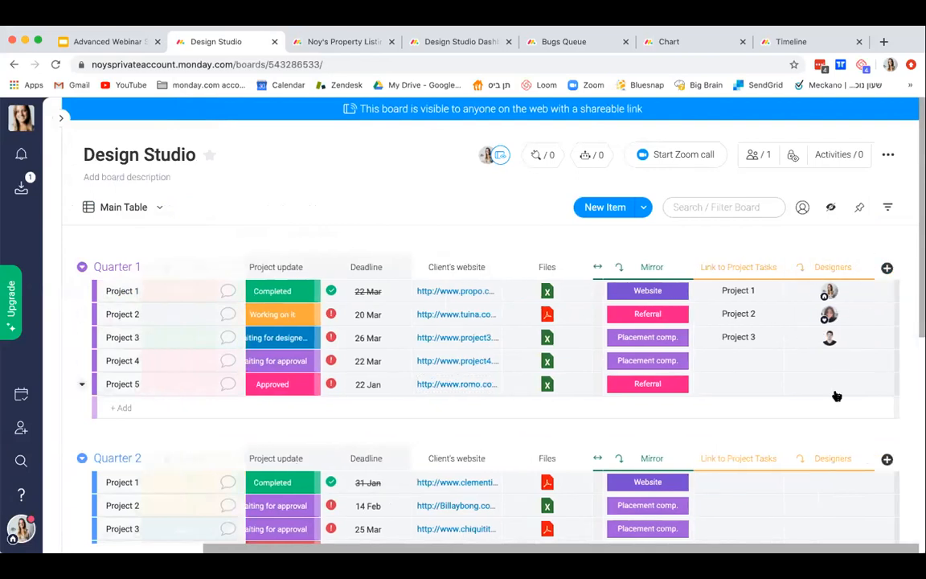
pyautogui.click(886, 269)
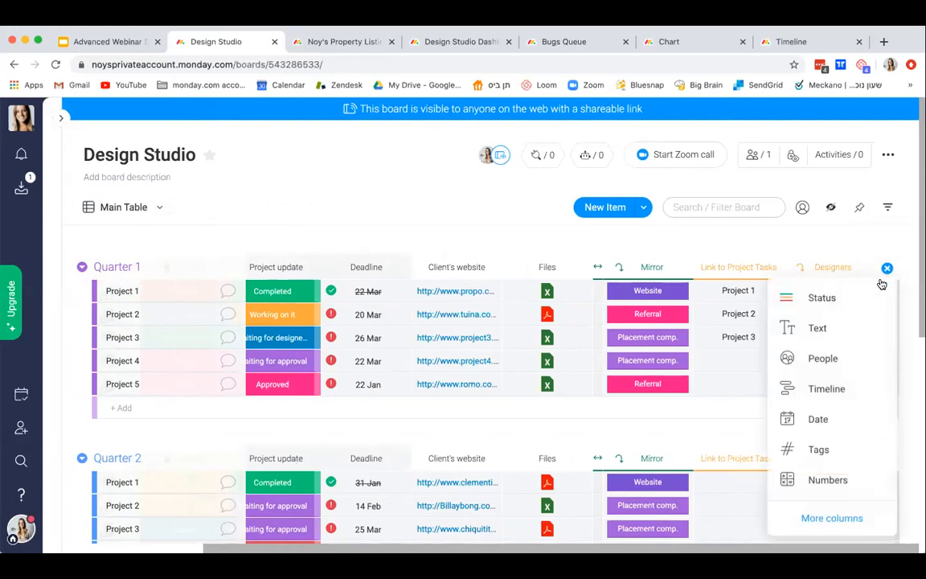
pyautogui.click(852, 518)
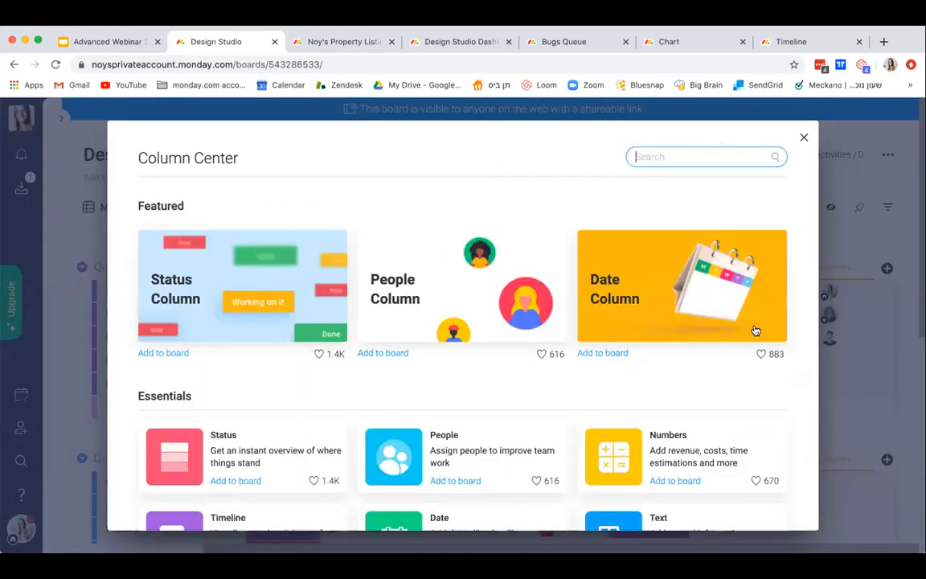
pyautogui.write('dep')
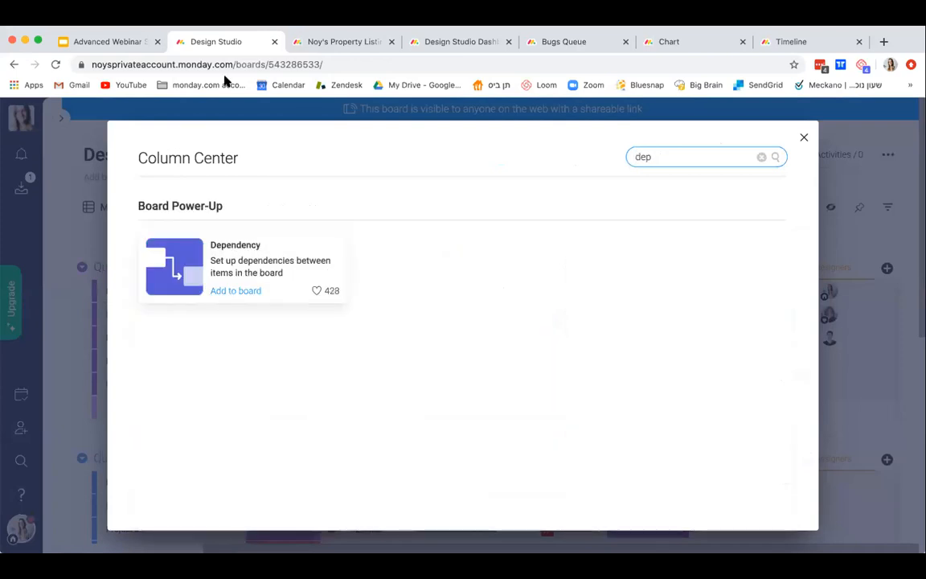
pyautogui.click(275, 251)
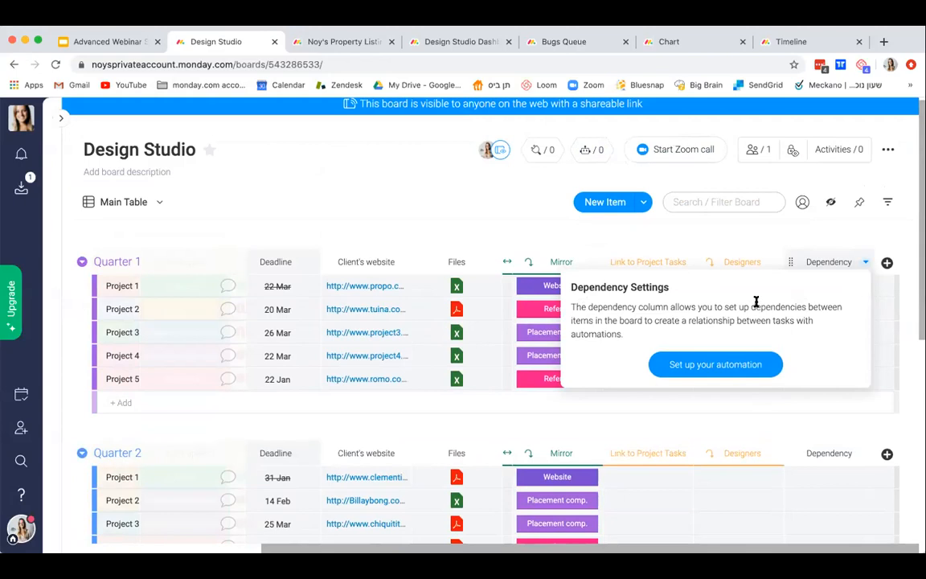
# Step: Add a dependency automation ensuring that the Deadline of an item always starts after the date of its Dependency item
pyautogui.click(712, 365)
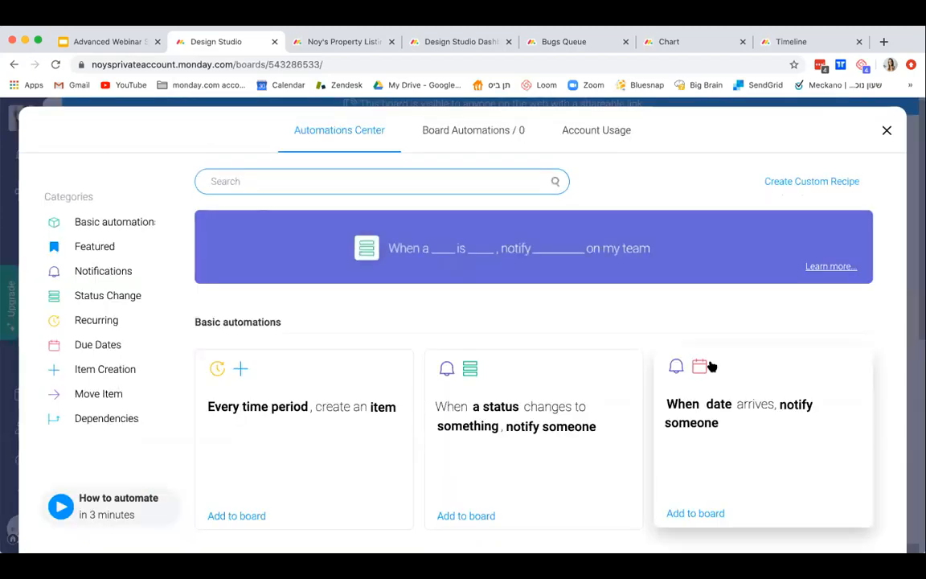
pyautogui.click(107, 418)
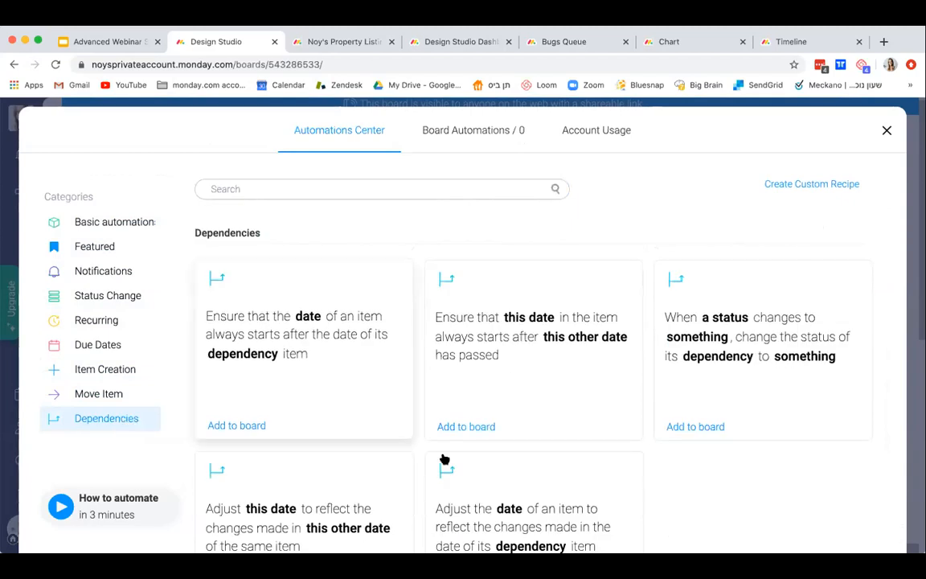
pyautogui.scroll(-1, 443, 459)
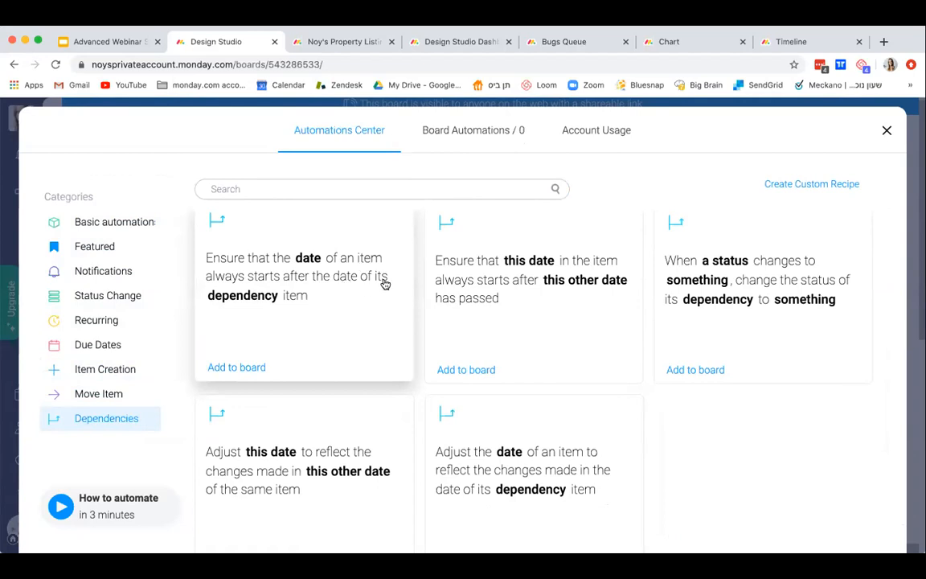
pyautogui.click(303, 312)
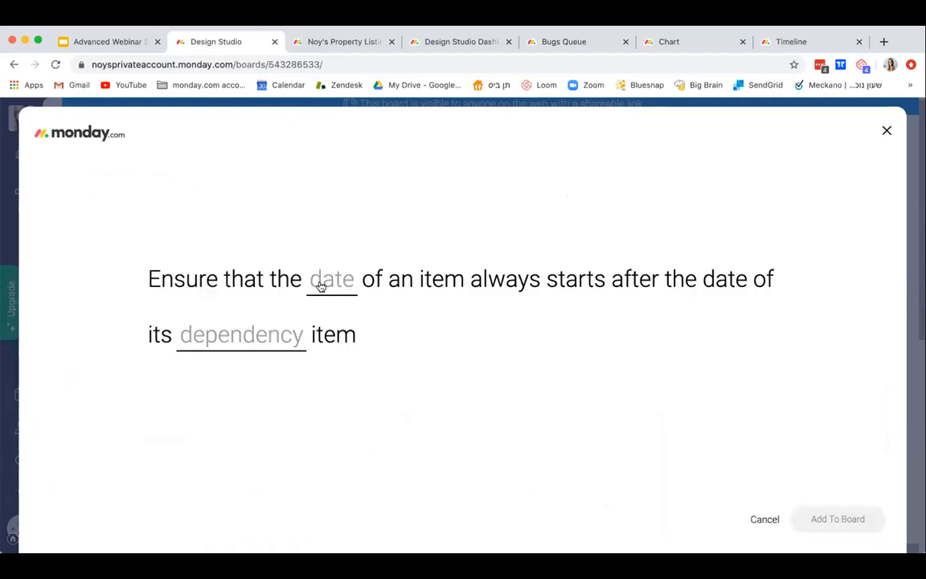
pyautogui.click(326, 280)
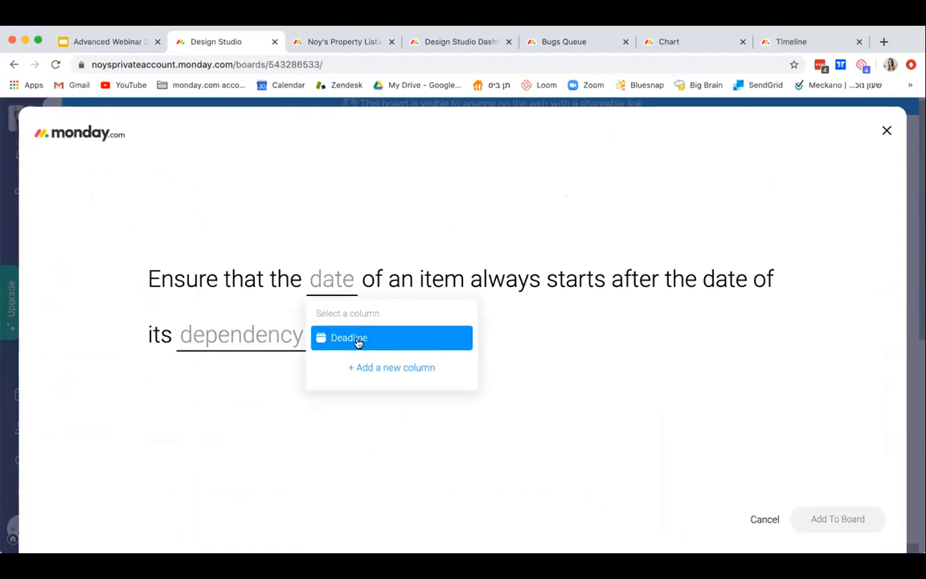
pyautogui.click(358, 340)
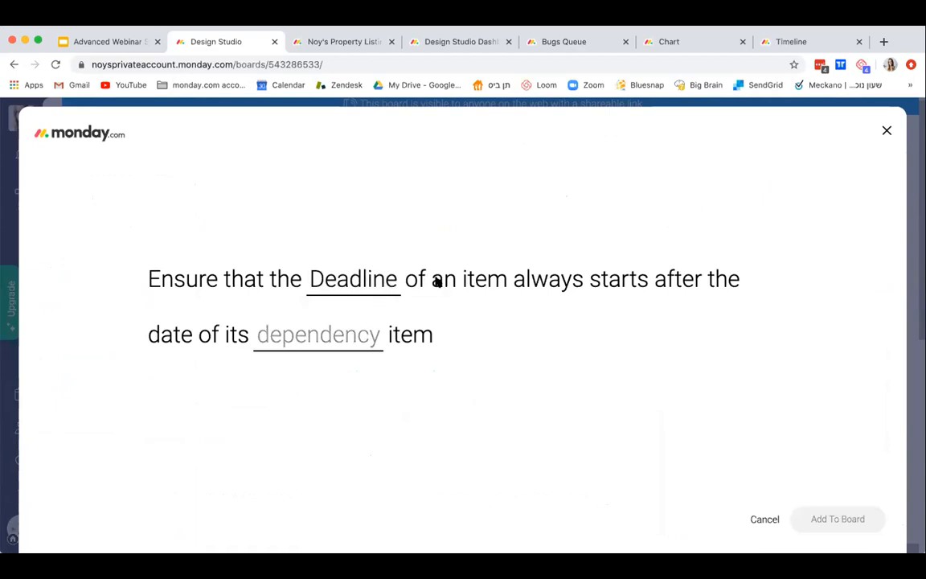
pyautogui.click(363, 337)
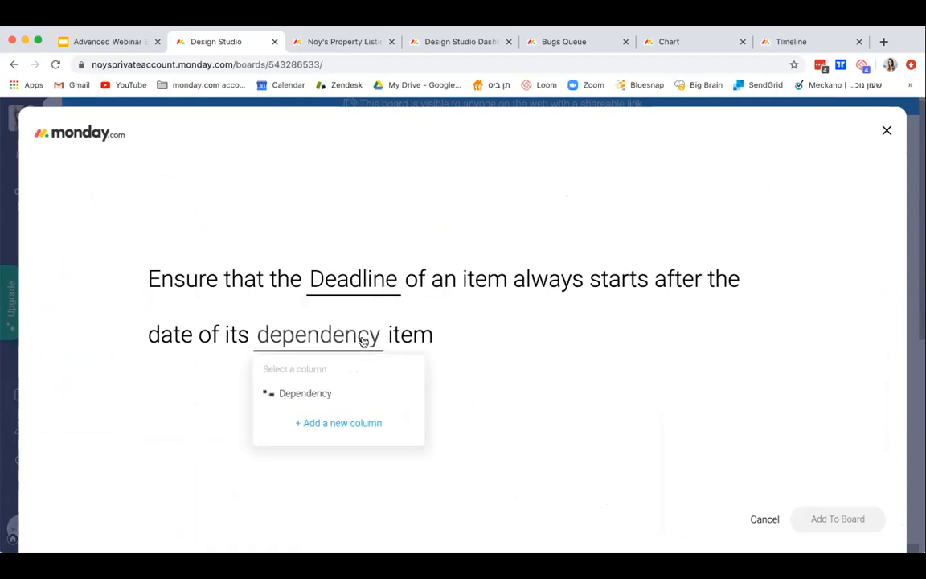
pyautogui.click(316, 399)
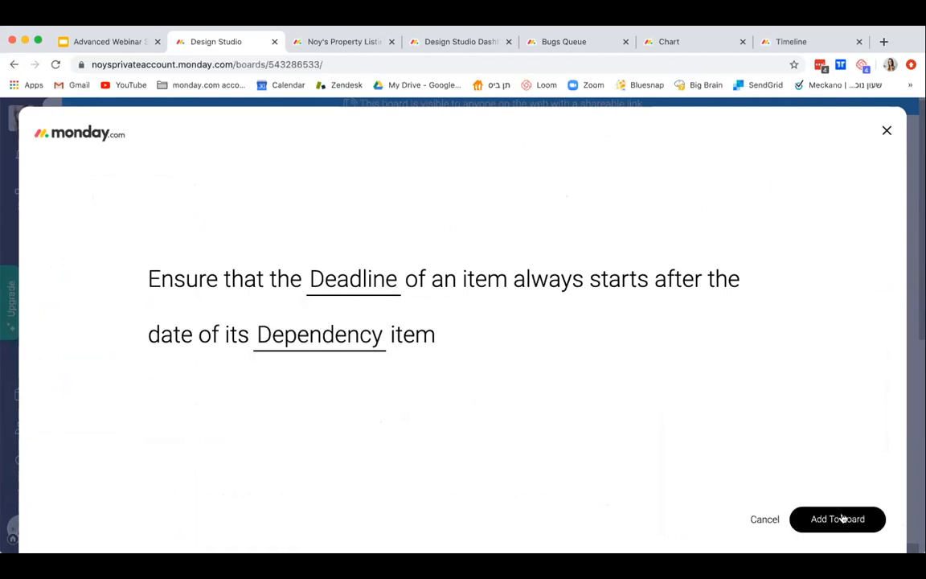
pyautogui.click(841, 520)
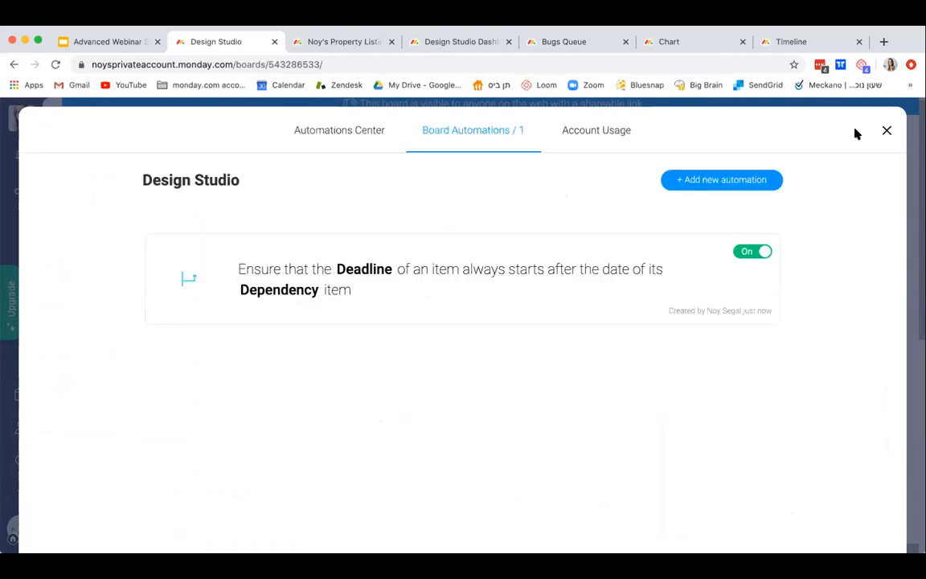
pyautogui.click(885, 133)
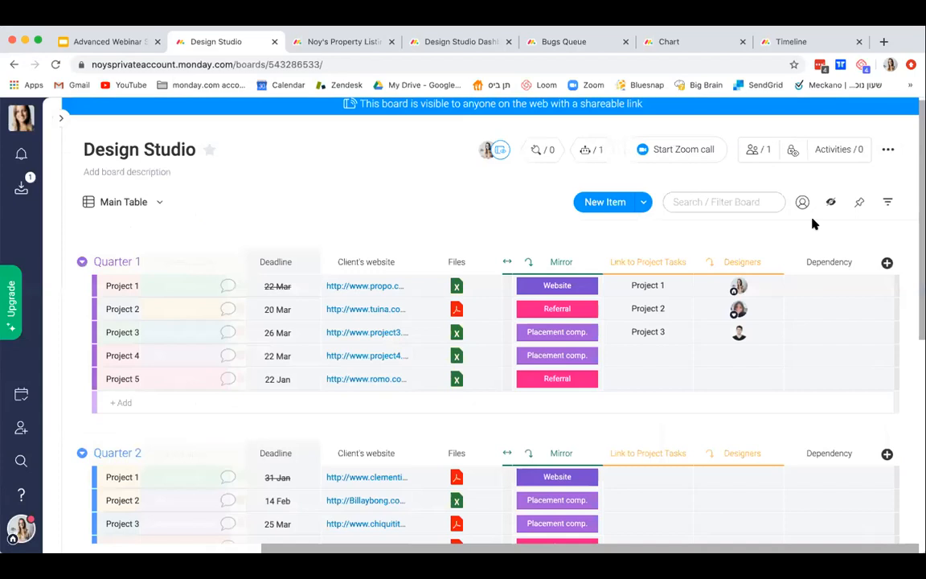
# Step: Move the Dependency column so it sits directly after the Deadline column
pyautogui.moveTo(619, 265); pyautogui.dragTo(424, 256)
pyautogui.hscroll(-5, 563, 325)
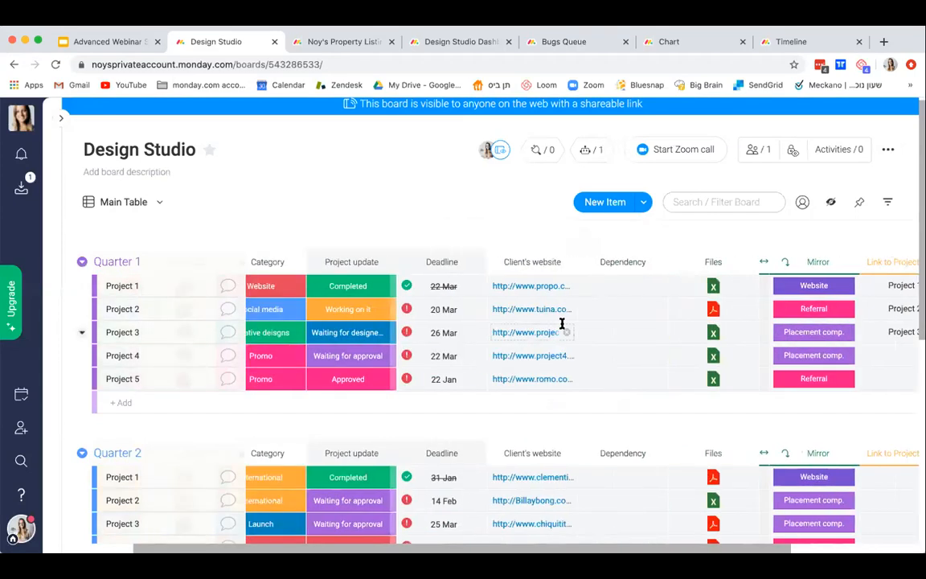
pyautogui.moveTo(655, 262); pyautogui.dragTo(568, 263)
pyautogui.hscroll(-1, 618, 348)
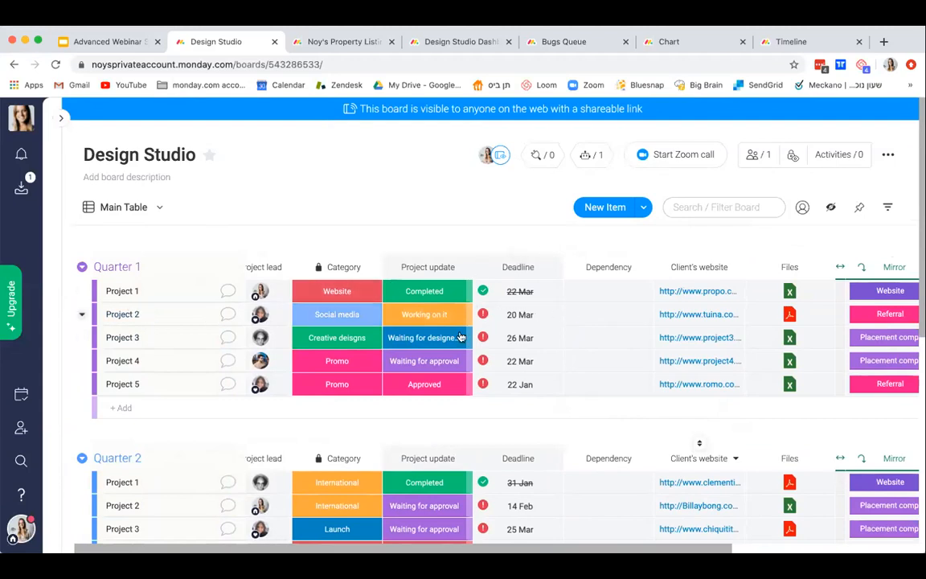
# Step: In Quarter 1, make Project 2 dependent on Project 1, Project 3 on Project 2, and Project 4 on Project 3
pyautogui.click(611, 322)
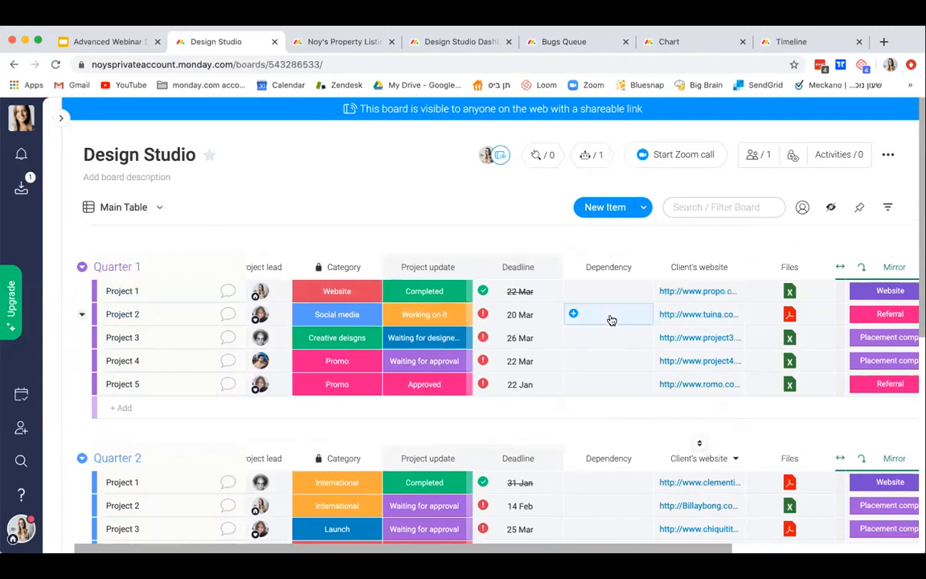
pyautogui.click(512, 387)
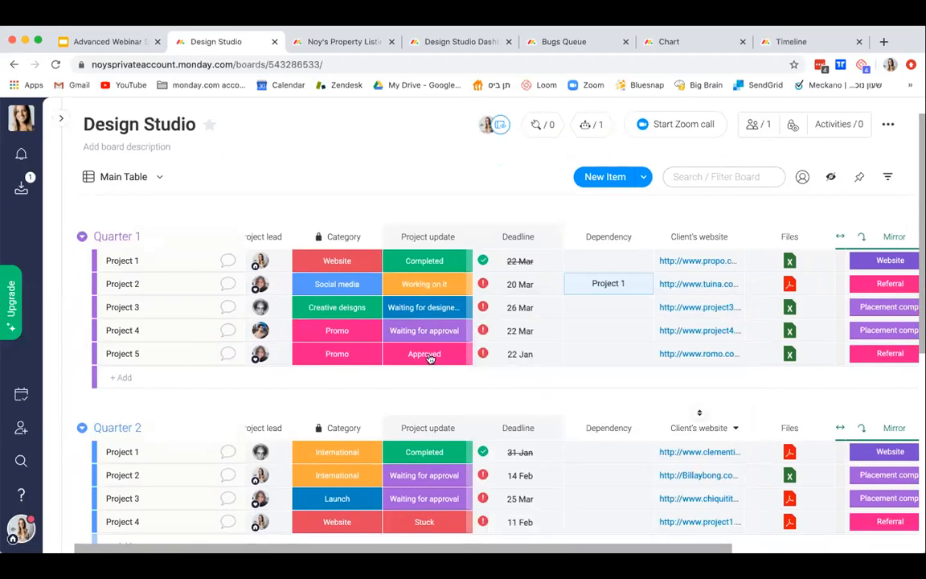
pyautogui.click(604, 308)
pyautogui.click(521, 416)
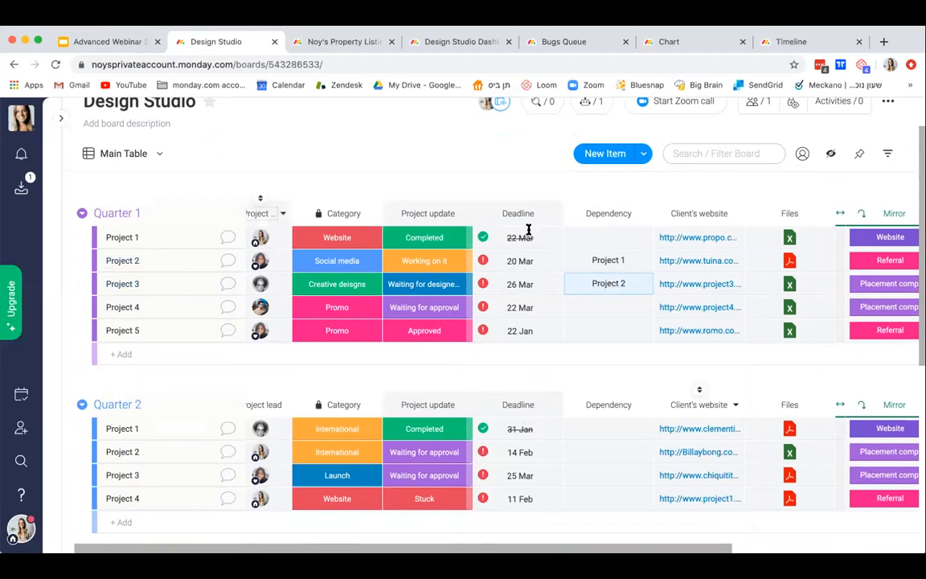
pyautogui.click(605, 307)
pyautogui.click(546, 442)
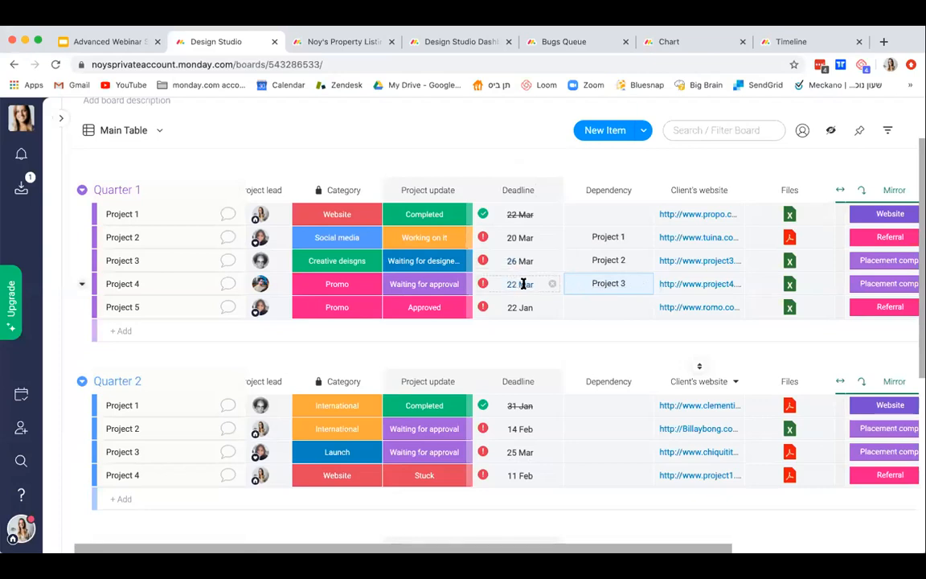
# Step: Review the automations active on the Design Studio board and return to the table
pyautogui.scroll(2, 515, 261)
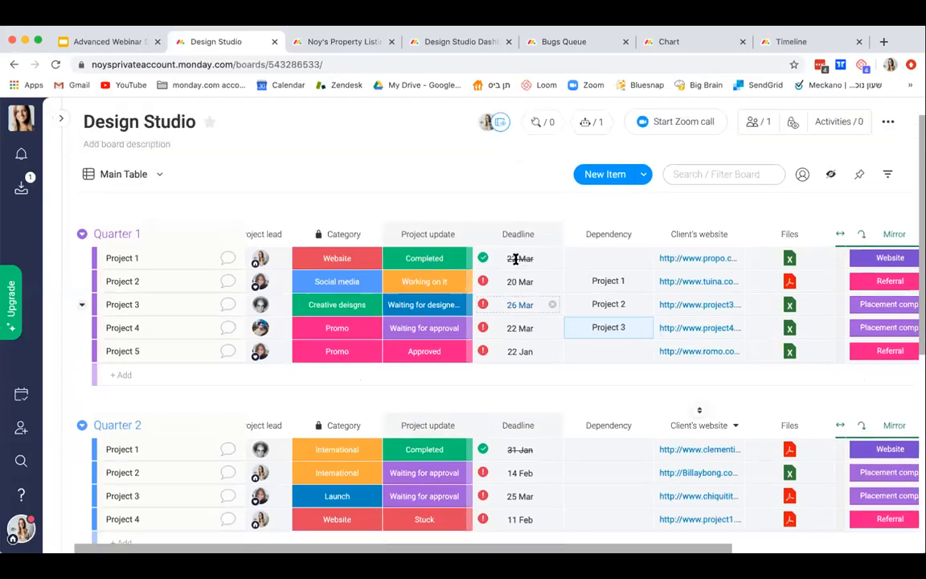
pyautogui.click(598, 157)
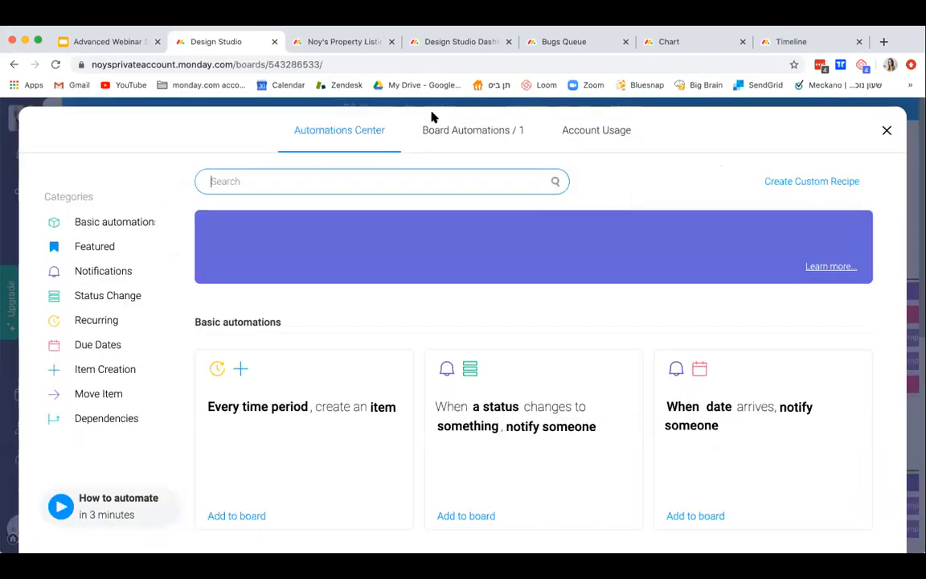
pyautogui.click(468, 134)
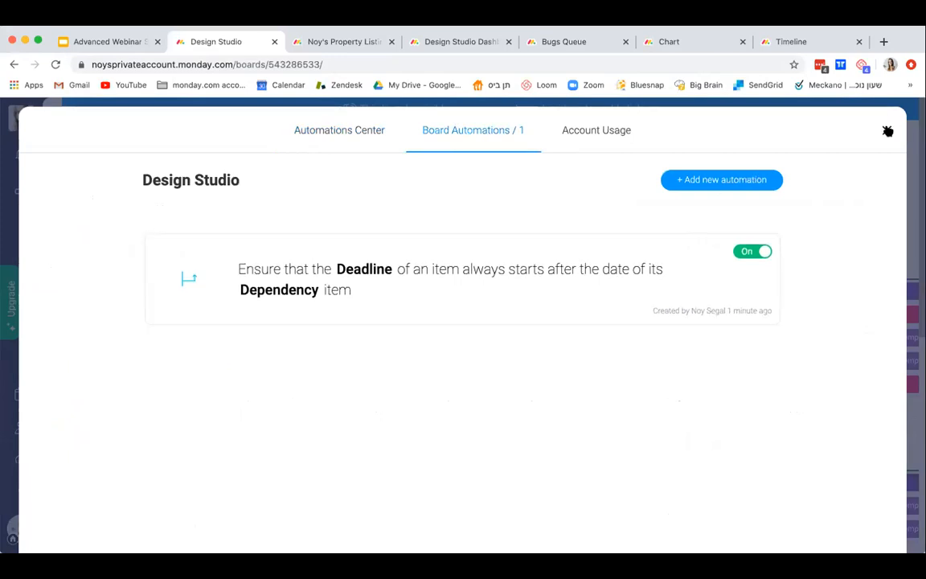
pyautogui.click(886, 129)
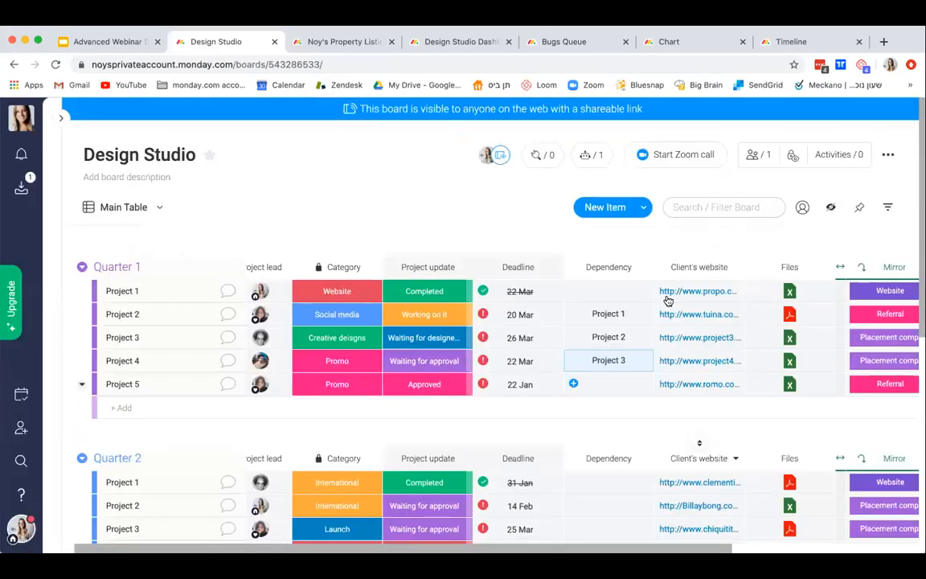
# Step: Set the Deadline of Project 2 in Quarter 1 to 28 March 2020
pyautogui.hscroll(-1, 643, 322)
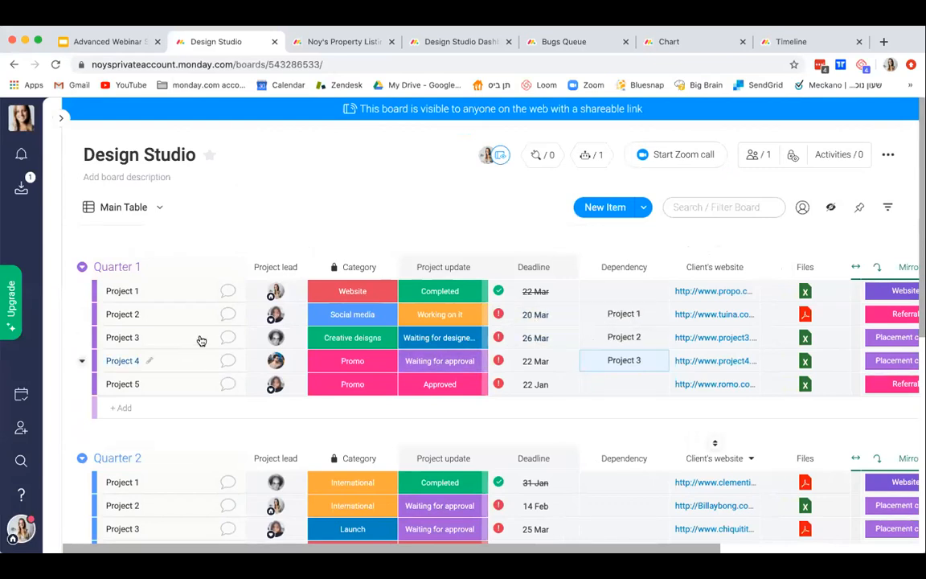
pyautogui.click(536, 316)
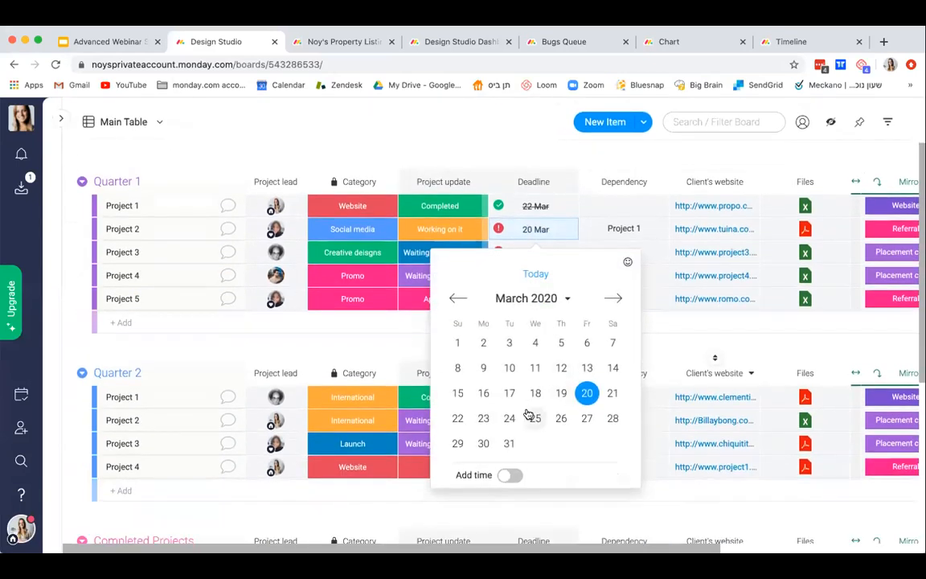
pyautogui.click(613, 419)
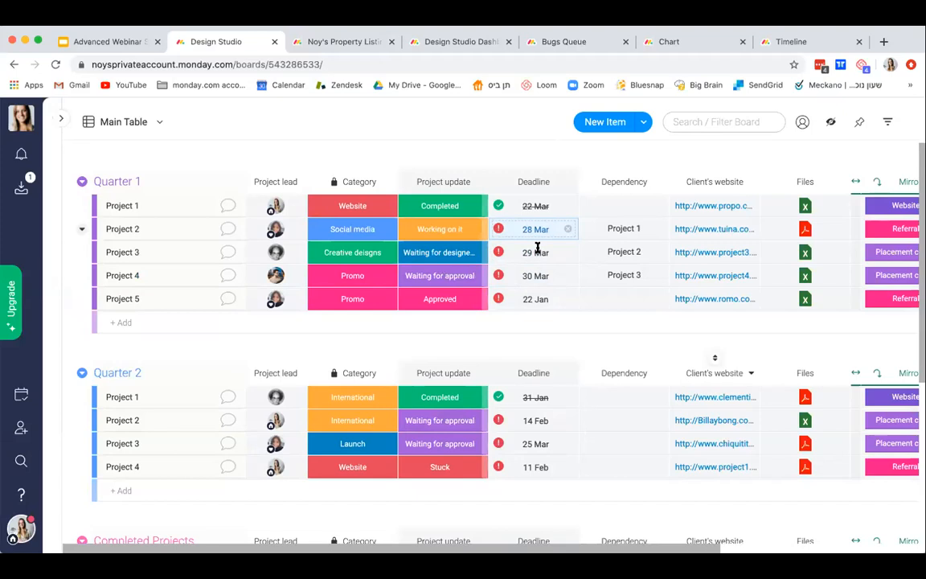
# Step: Set the Deadline of Project 3 in Quarter 1 to 12 May 2020
pyautogui.click(551, 257)
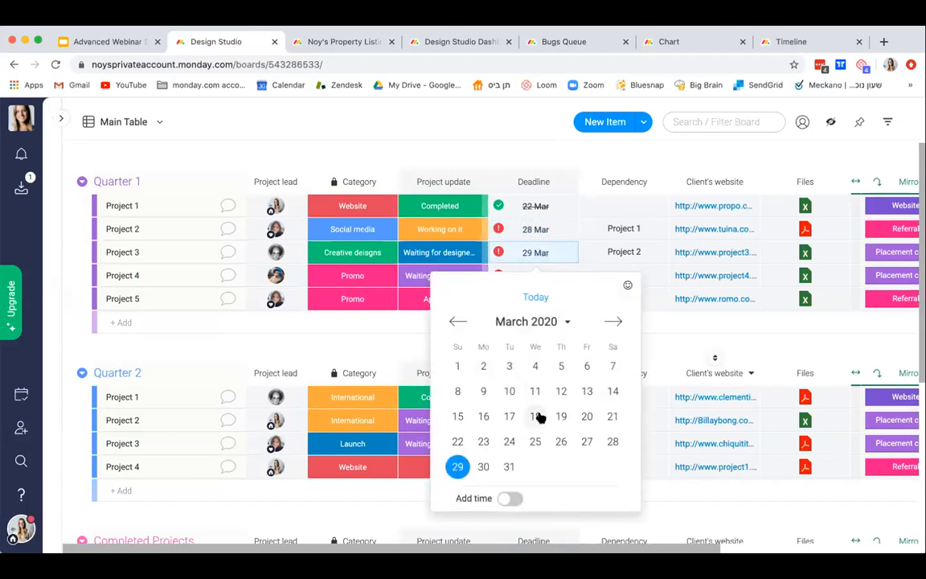
pyautogui.click(614, 321)
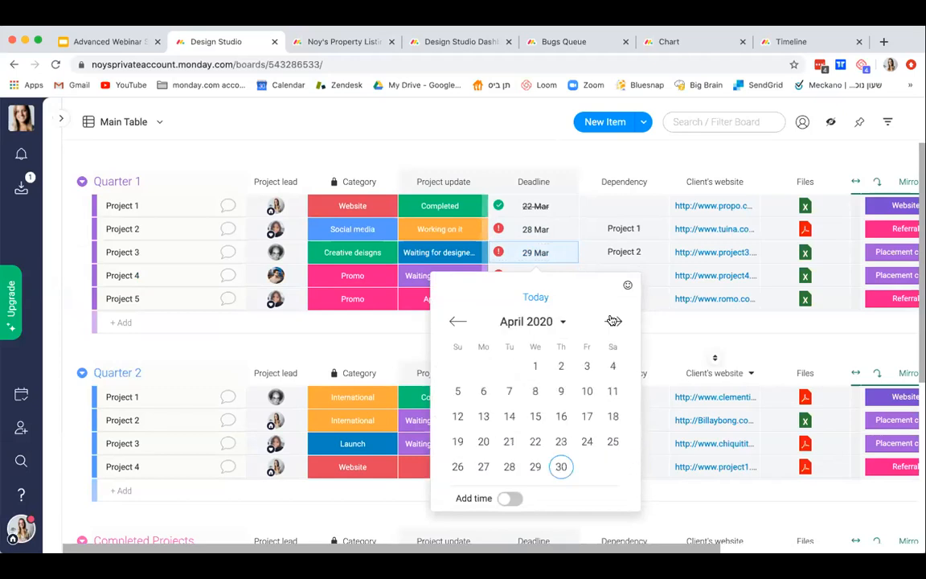
pyautogui.click(613, 321)
pyautogui.click(512, 414)
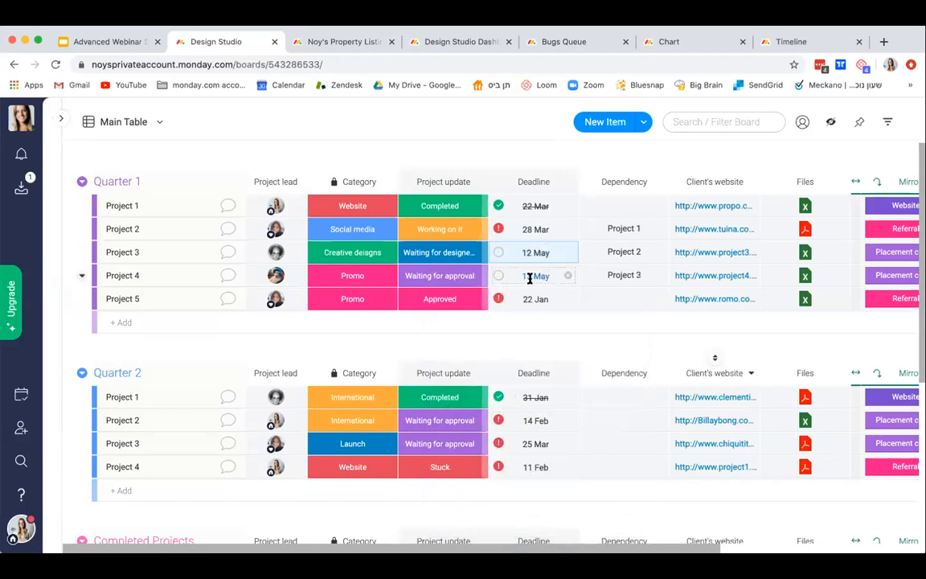
# Step: Shift the Deadline of all items in the Quarter 1 and Quarter 2 groups together by 10 days
pyautogui.scroll(2, 531, 284)
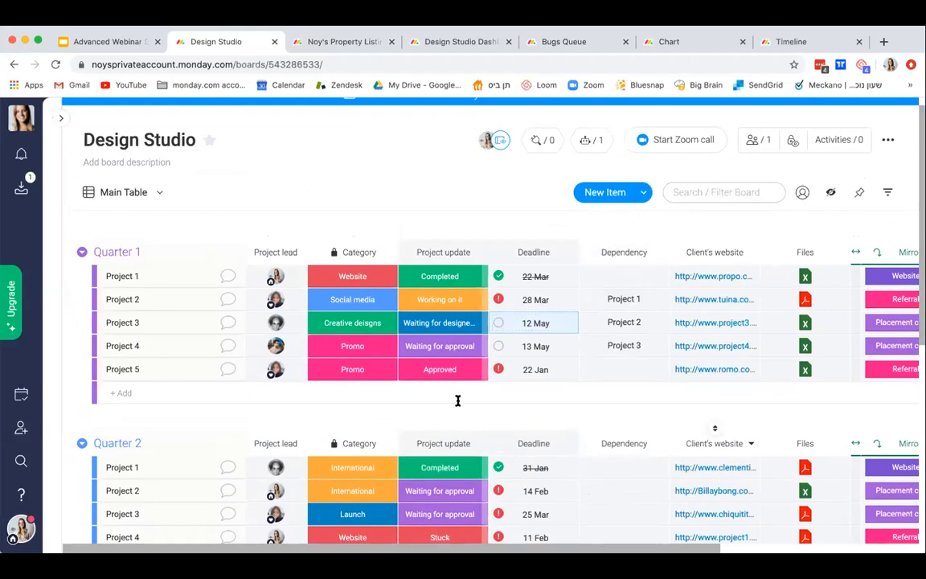
pyautogui.scroll(1, 458, 399)
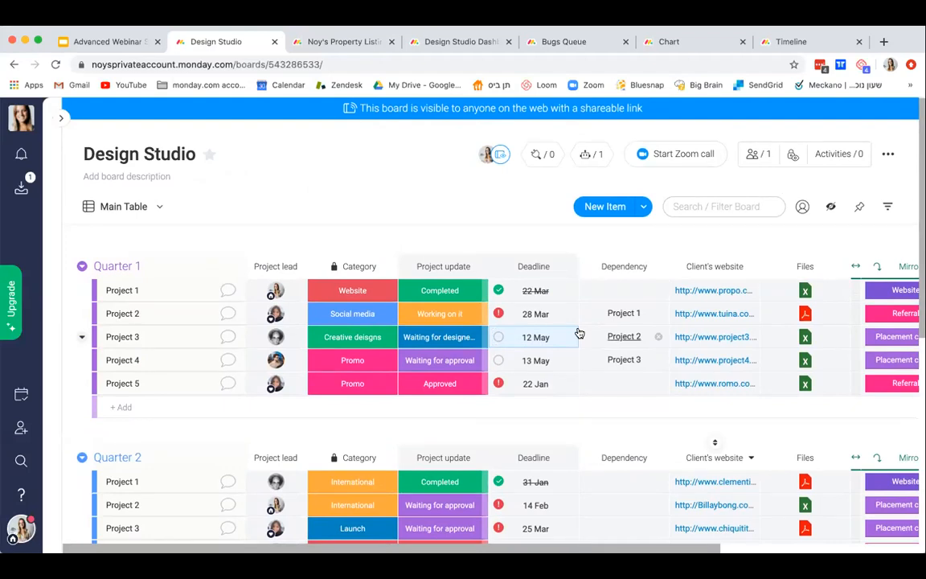
pyautogui.click(101, 293)
pyautogui.click(103, 314)
pyautogui.click(103, 337)
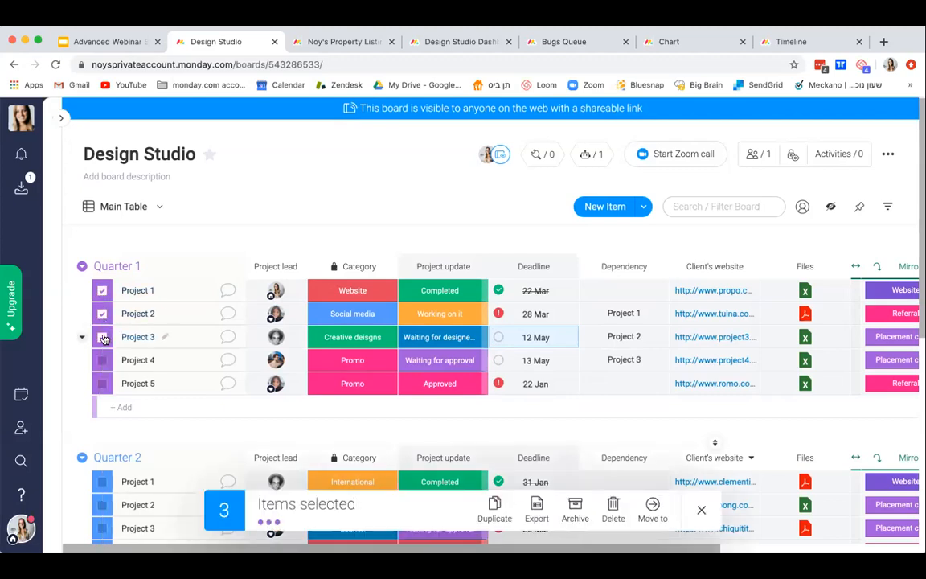
pyautogui.scroll(-2, 103, 339)
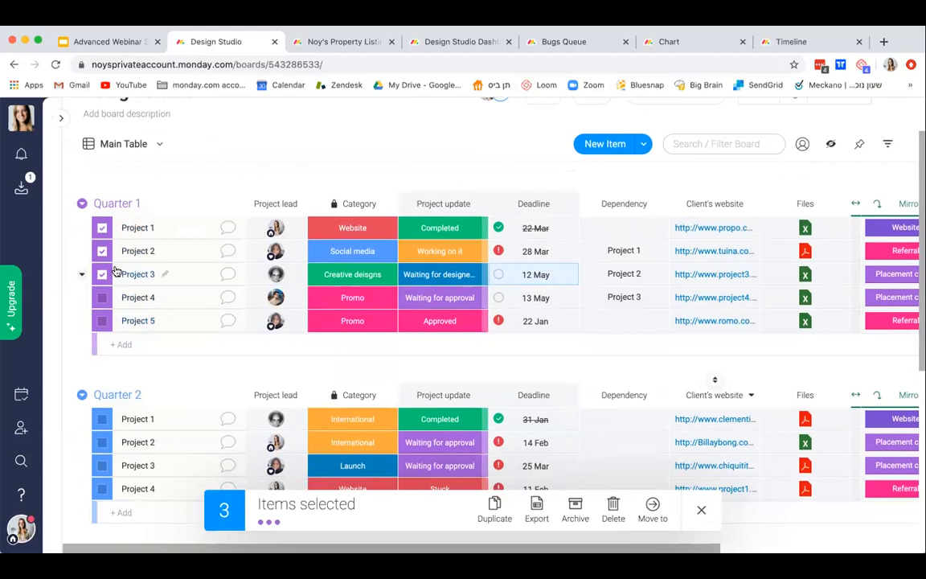
pyautogui.keyDown('shift'); pyautogui.click(102, 489); pyautogui.keyUp('shift')
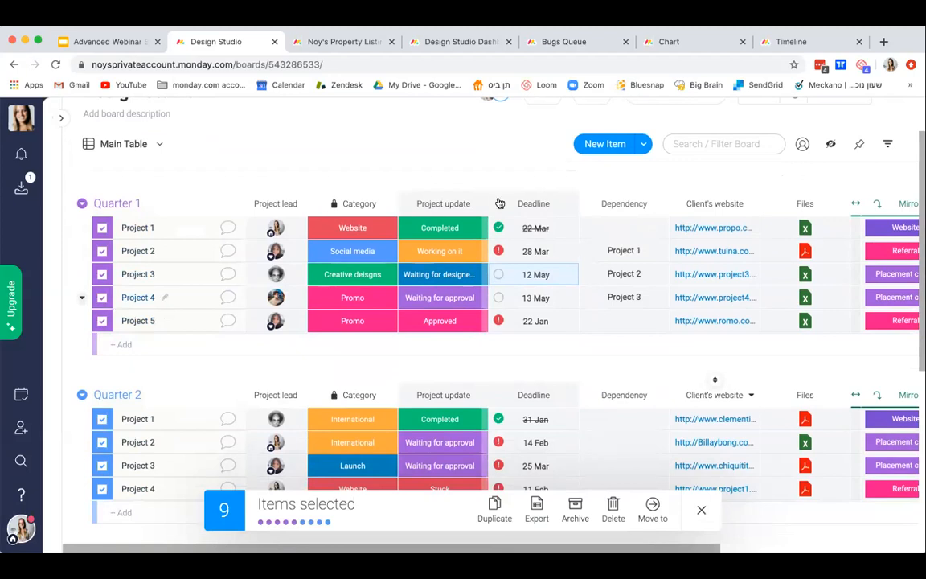
pyautogui.click(521, 274)
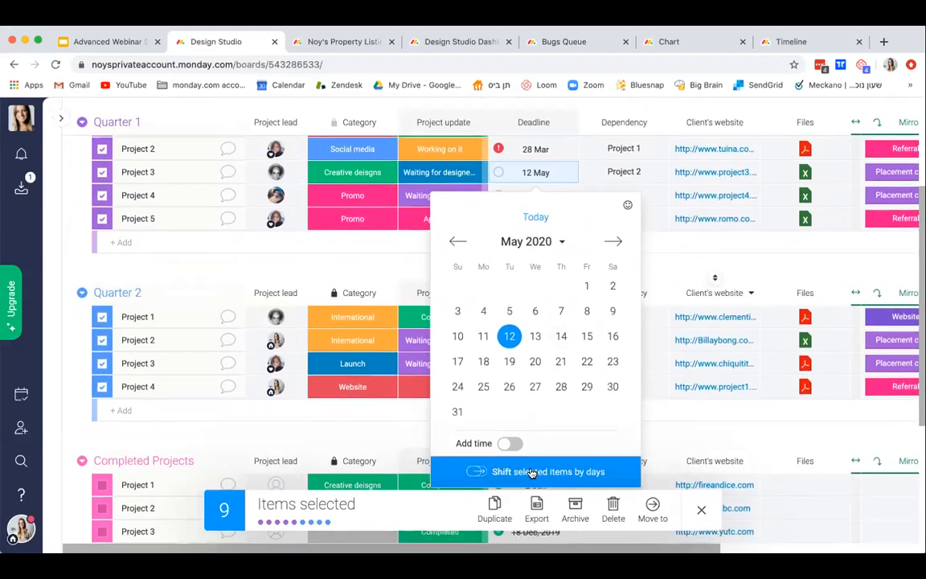
pyautogui.click(531, 472)
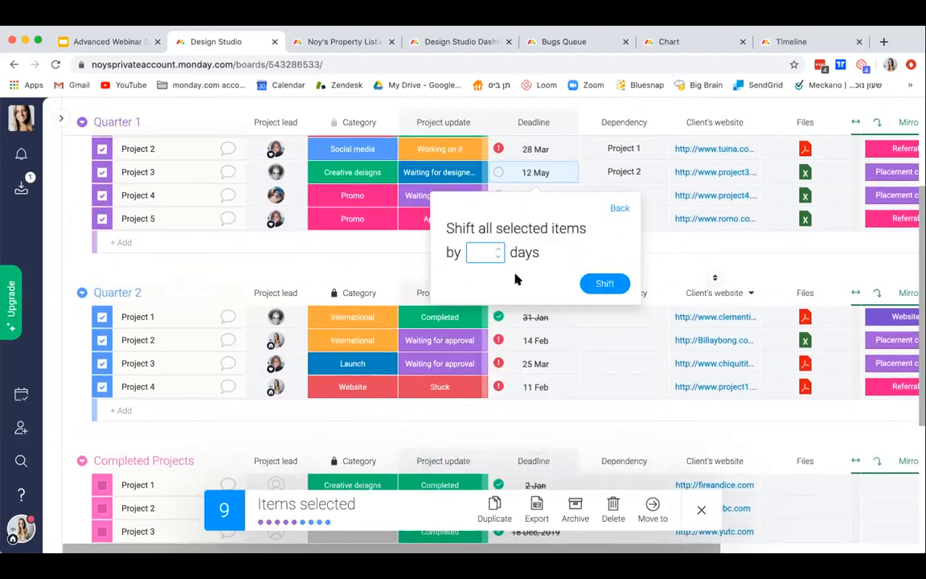
pyautogui.write('10')
pyautogui.click(605, 282)
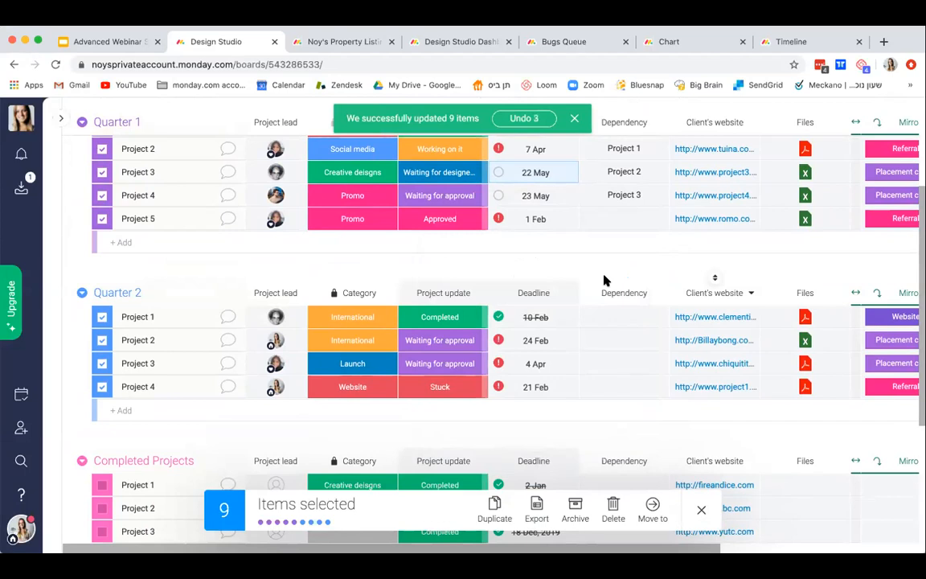
pyautogui.scroll(4, 605, 280)
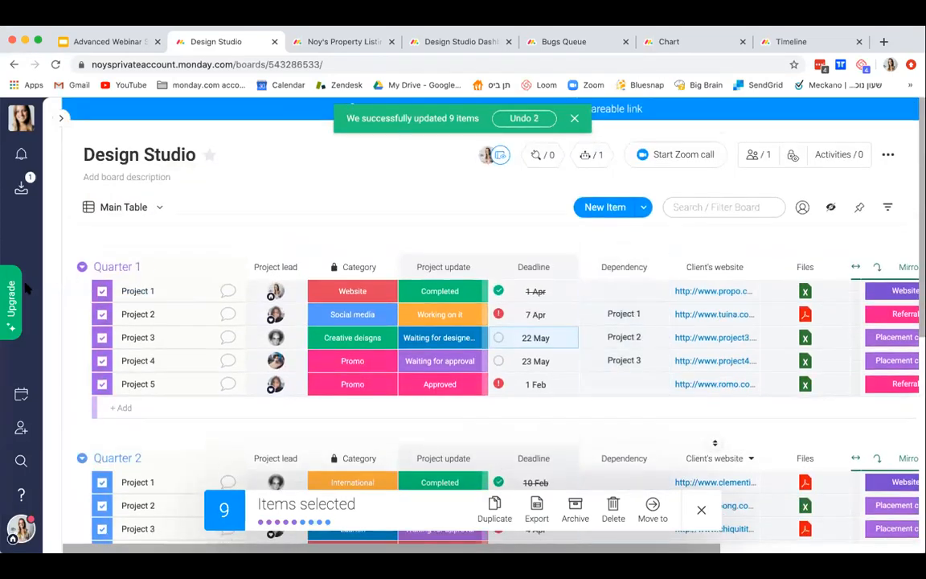
pyautogui.click(543, 290)
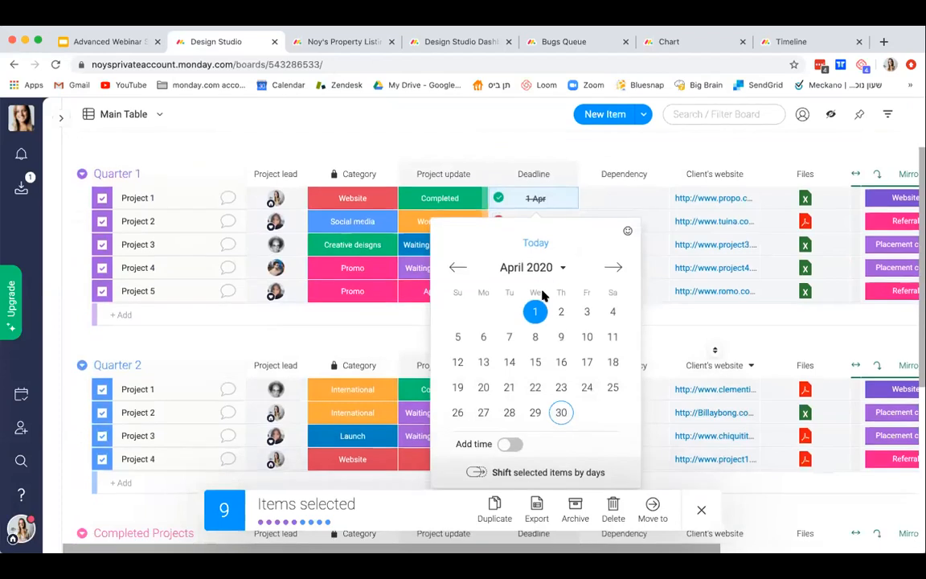
pyautogui.click(521, 472)
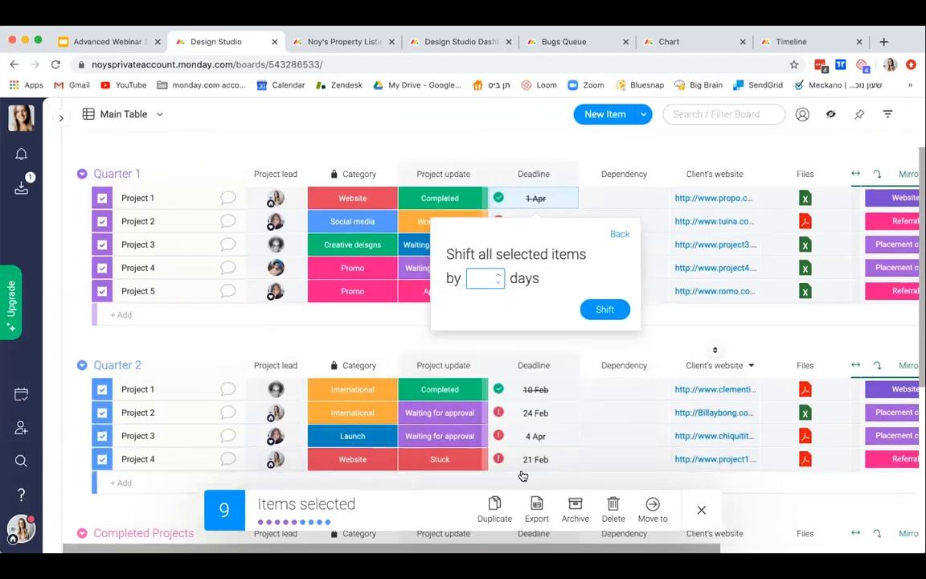
pyautogui.click(620, 232)
pyautogui.click(220, 147)
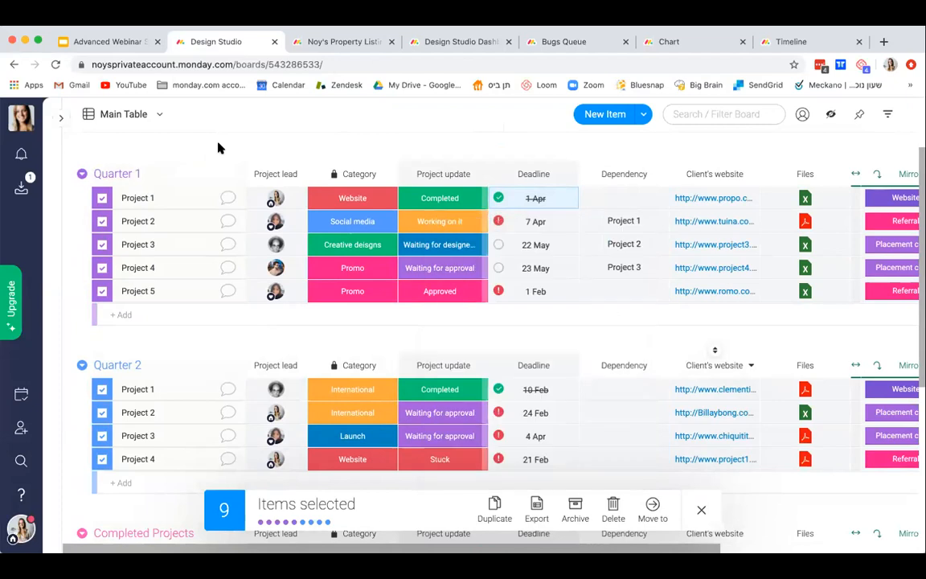
# Step: Clear the item selection and filter the board to the Quarter 1 group
pyautogui.scroll(2, 219, 147)
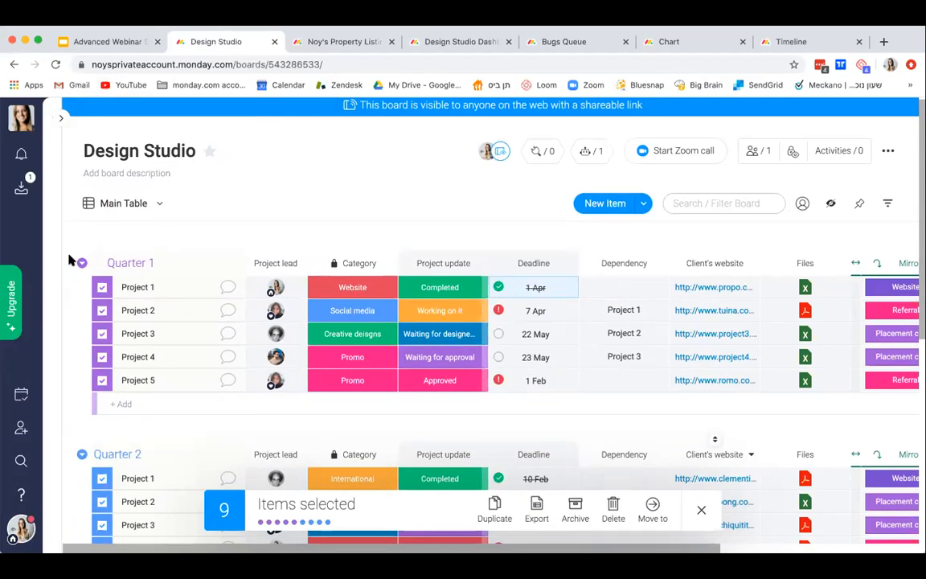
pyautogui.click(701, 512)
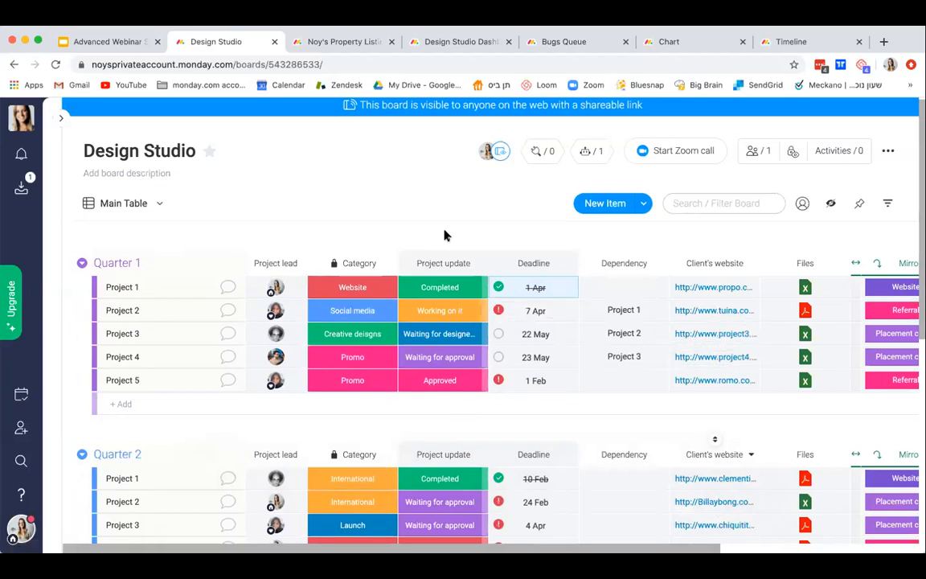
pyautogui.click(886, 204)
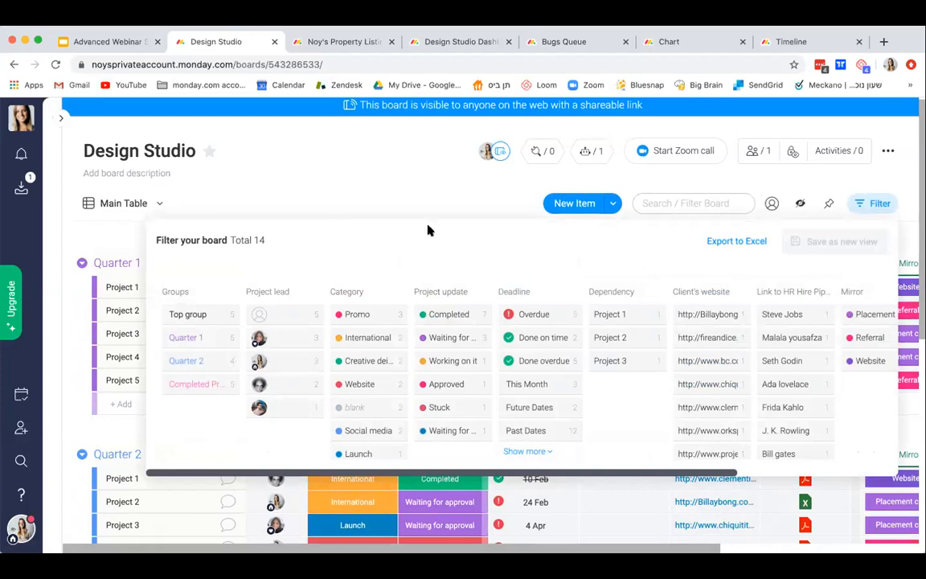
pyautogui.click(199, 342)
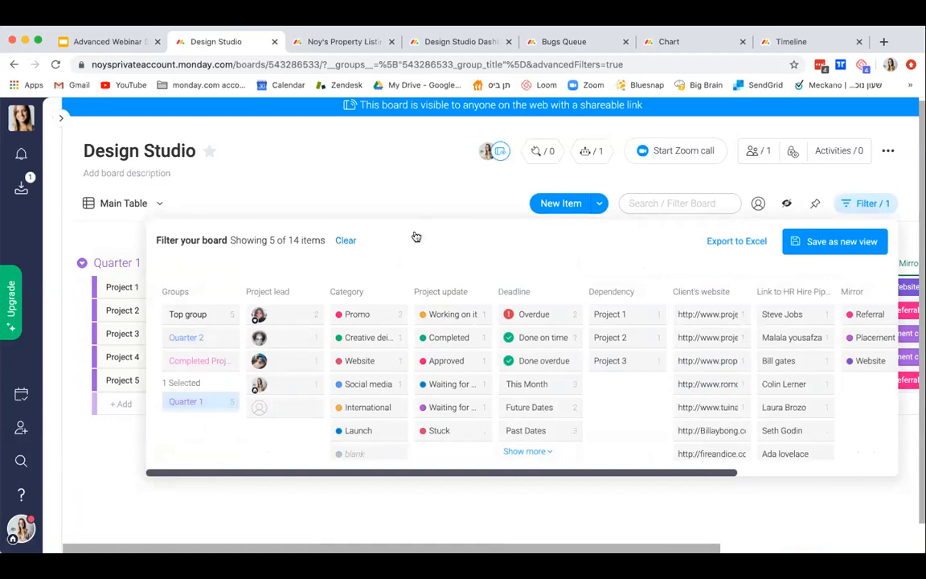
# Step: Save the filtered board as a new view named "Quarter 1"
pyautogui.click(812, 242)
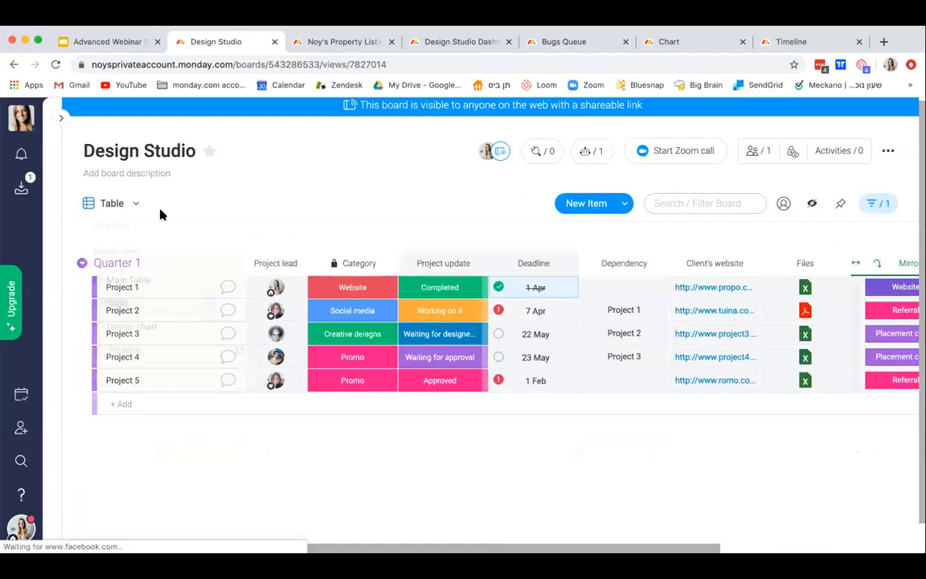
pyautogui.write('Quart')
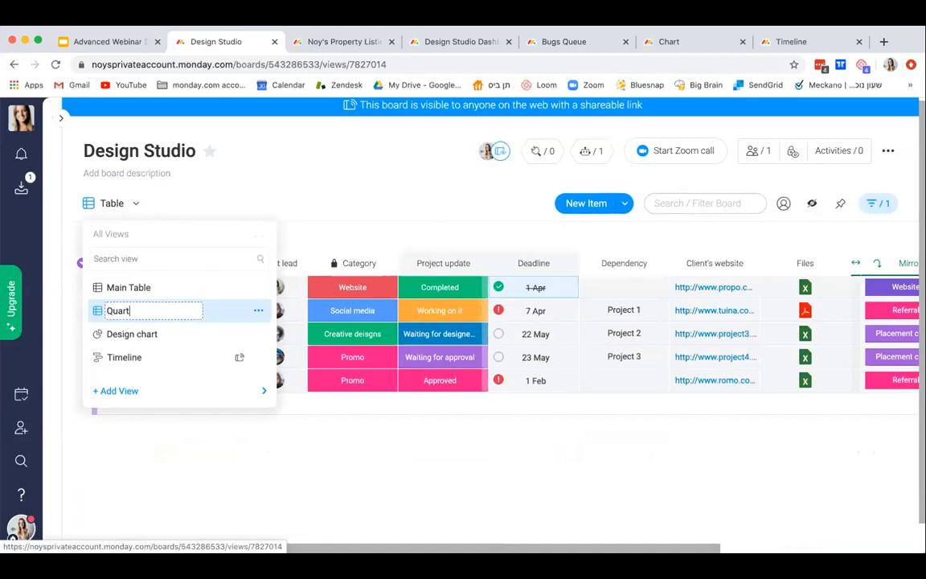
pyautogui.write('er 1')
pyautogui.press('Return')
pyautogui.click(257, 184)
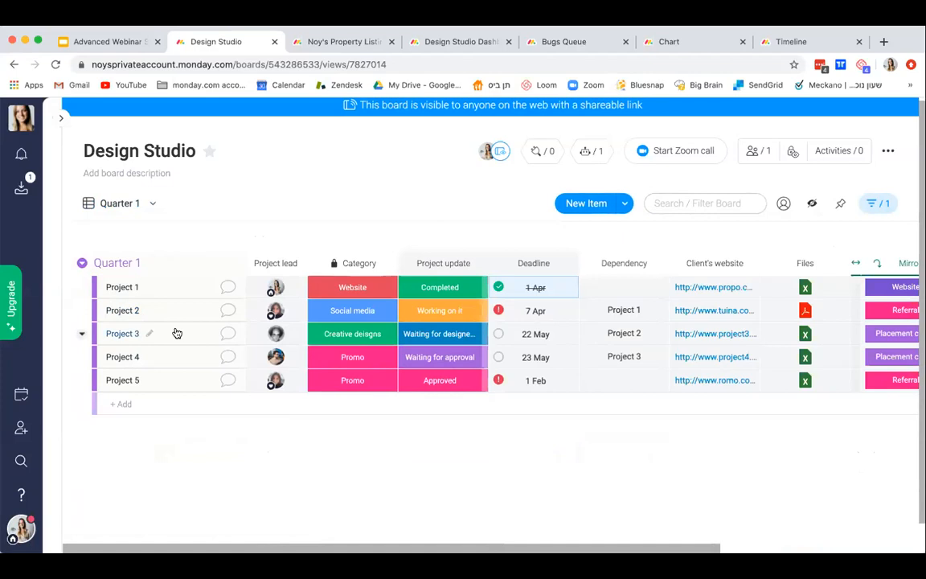
# Step: Reopen the saved "Quarter 1" view from the board's views, and return the board to the Main Table view
pyautogui.click(138, 205)
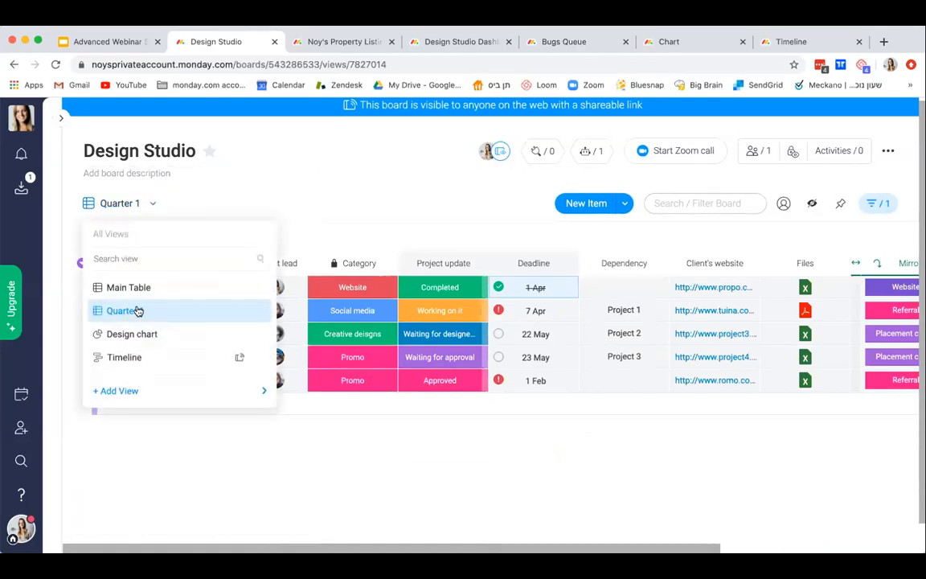
pyautogui.click(138, 311)
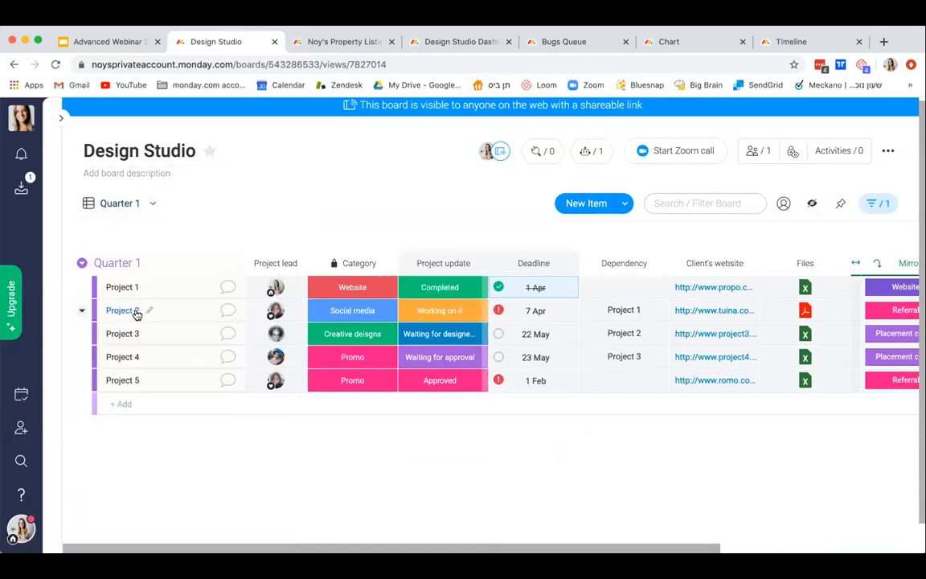
pyautogui.click(147, 205)
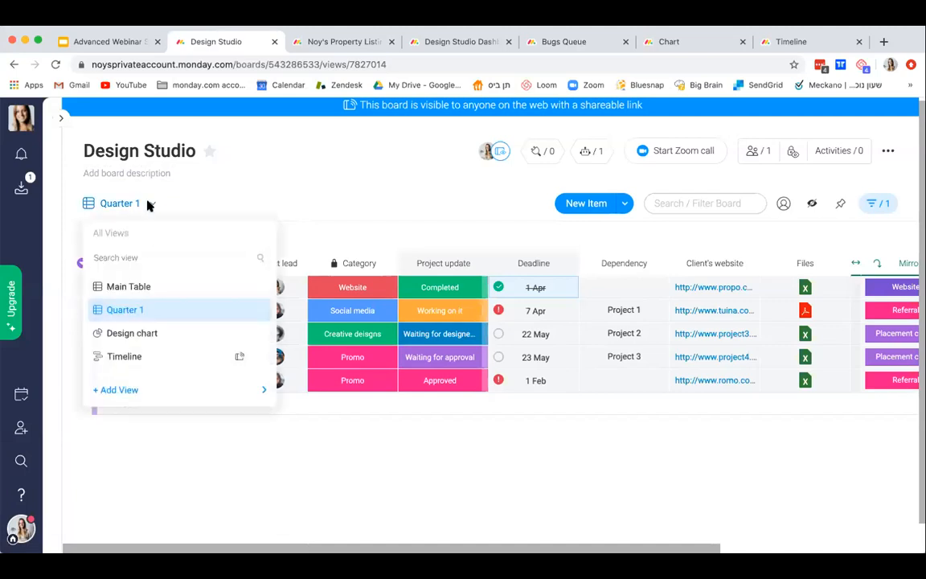
pyautogui.click(152, 291)
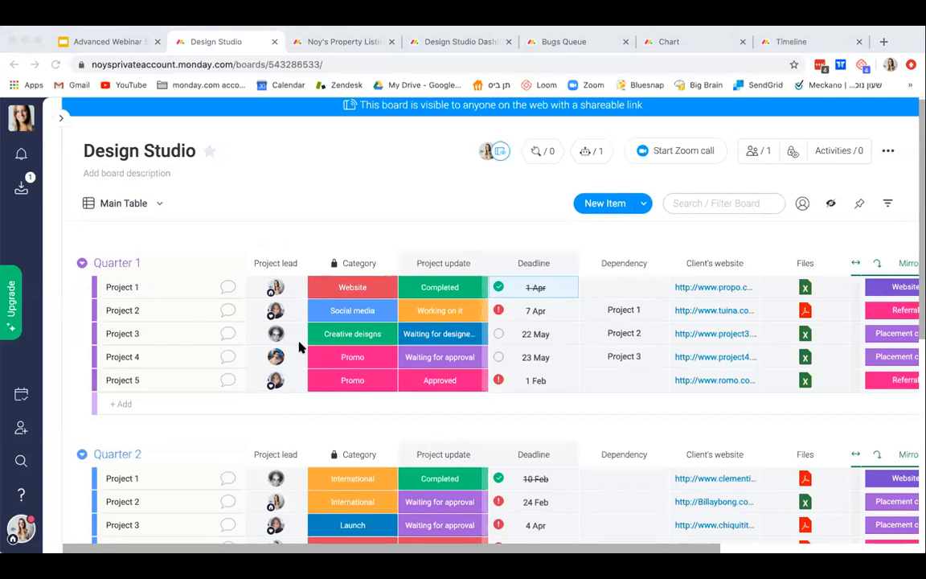
# Step: Switch to the Advanced Webinar Slides in Google Slides and present the "Need more help?" slide in full screen
pyautogui.click(134, 43)
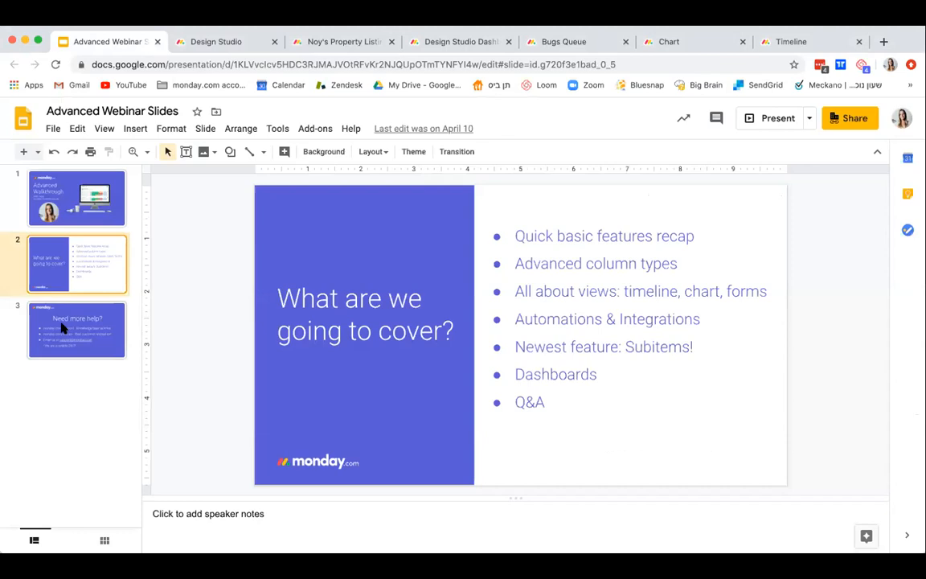
pyautogui.click(64, 325)
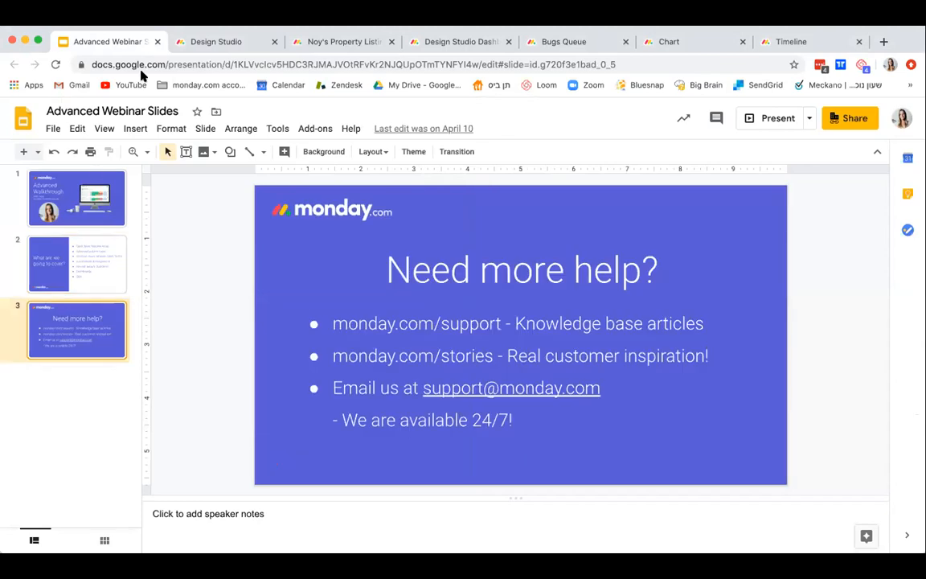
pyautogui.click(779, 122)
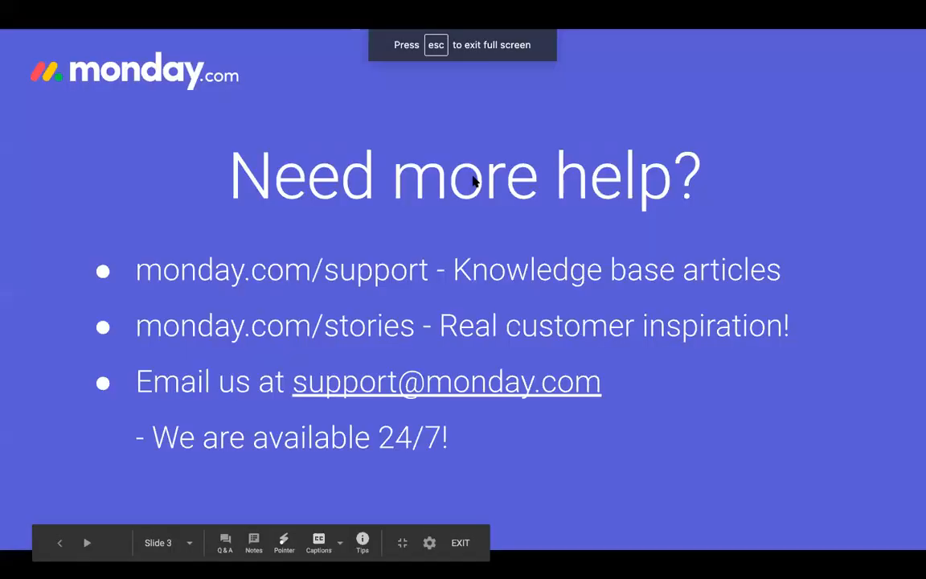